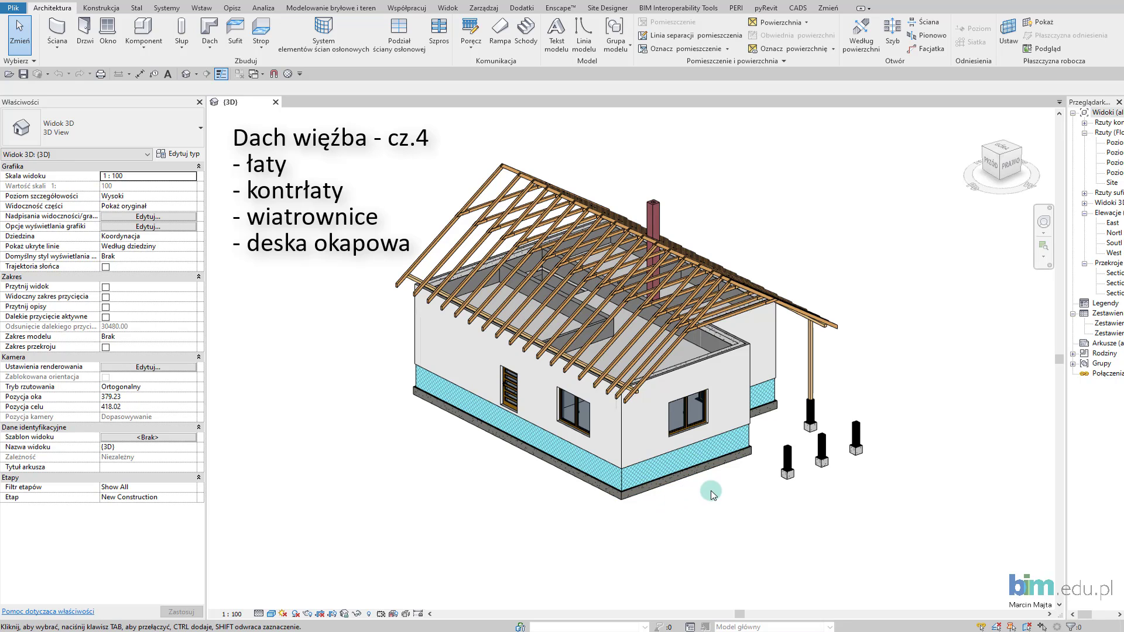
- Pan and orbit around the 3D house to inspect the roof rafters, then zoom to fit
middle_drag(711, 494, 735, 509)
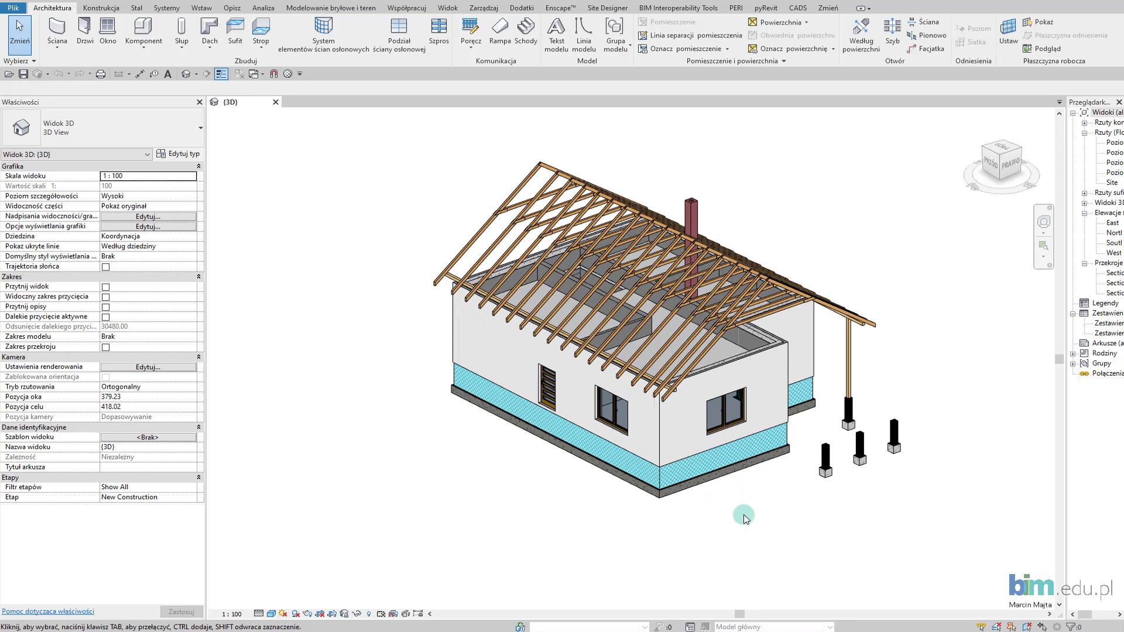
scroll(746, 495, up, 2)
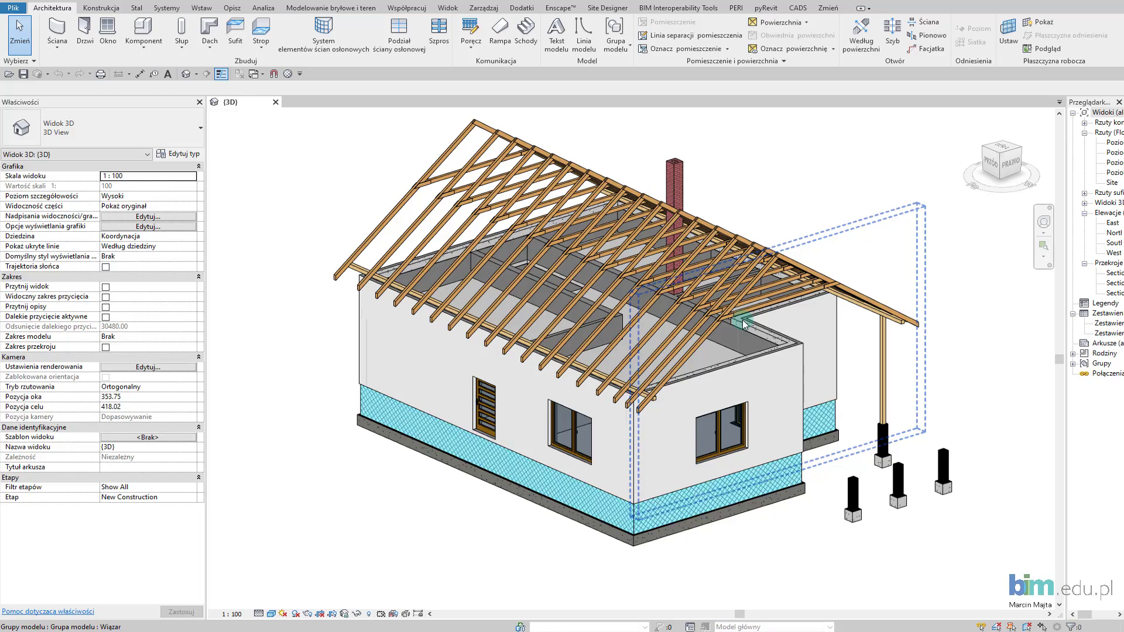
mouse_move(744, 324)
shift+middle_down()
mouse_move(707, 387)
mouse_move(726, 506)
mouse_move(830, 419)
mouse_move(781, 396)
mouse_move(732, 404)
shift+middle_up()
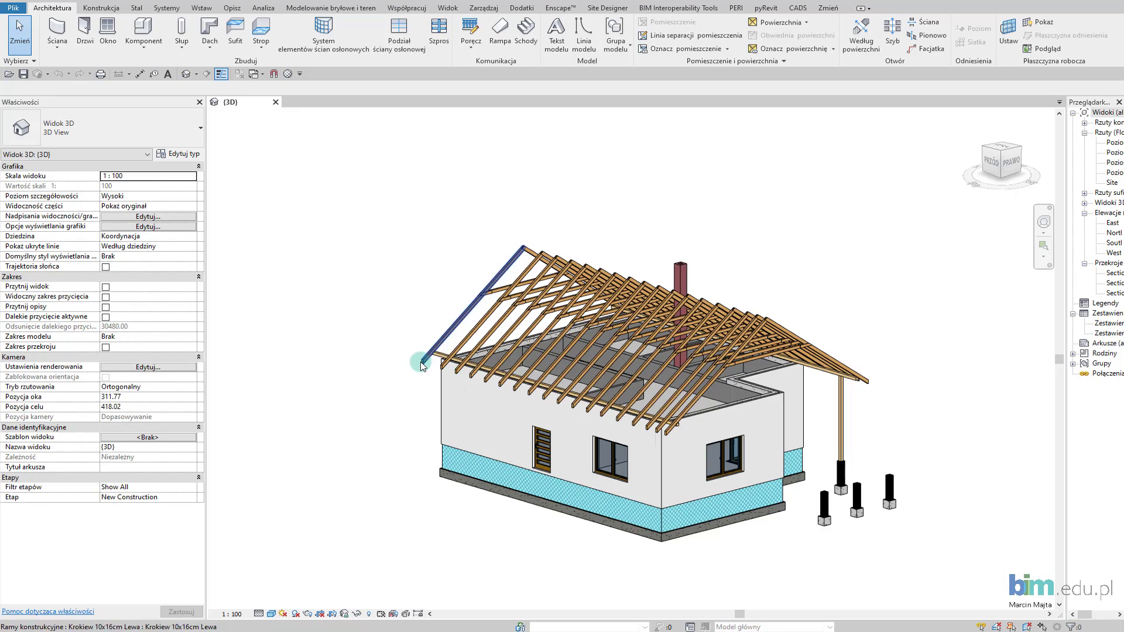
mouse_move(421, 365)
shift+middle_down()
mouse_move(494, 443)
mouse_move(811, 393)
shift+middle_up()
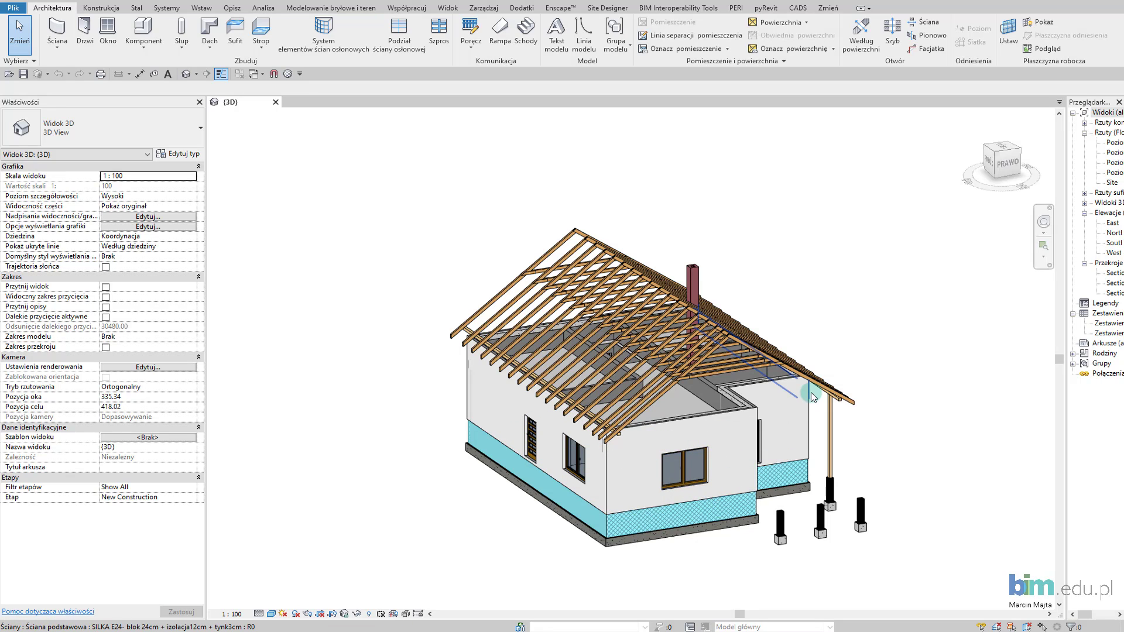
key(z)
key(f)
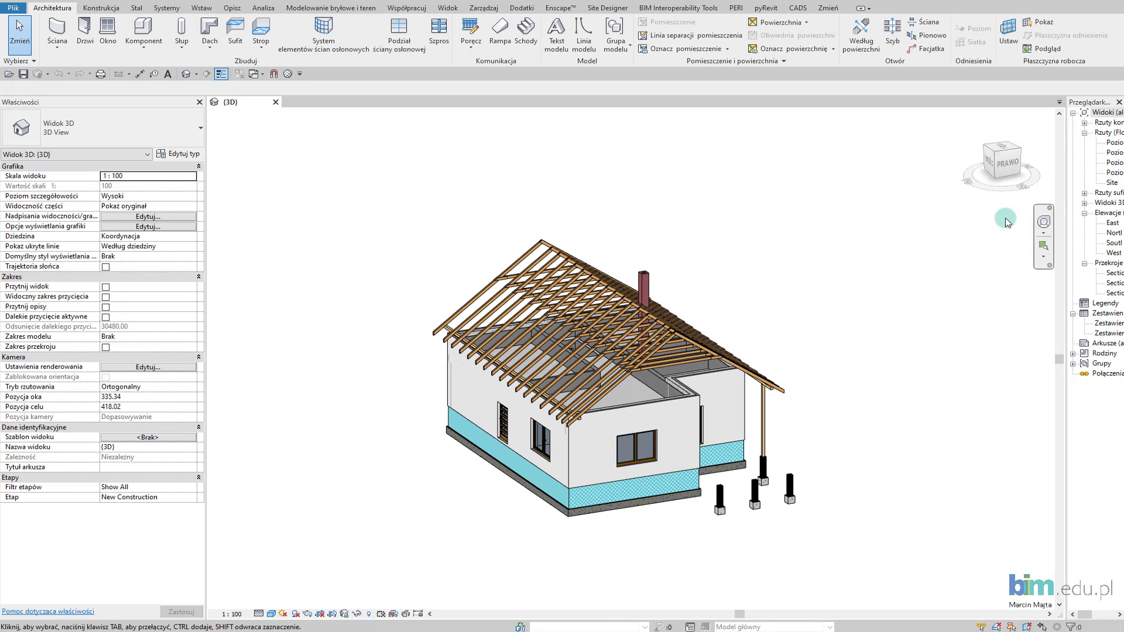
- Widen the Project Browser and open the Poziom 1 floor plan
drag(1065, 185, 965, 185)
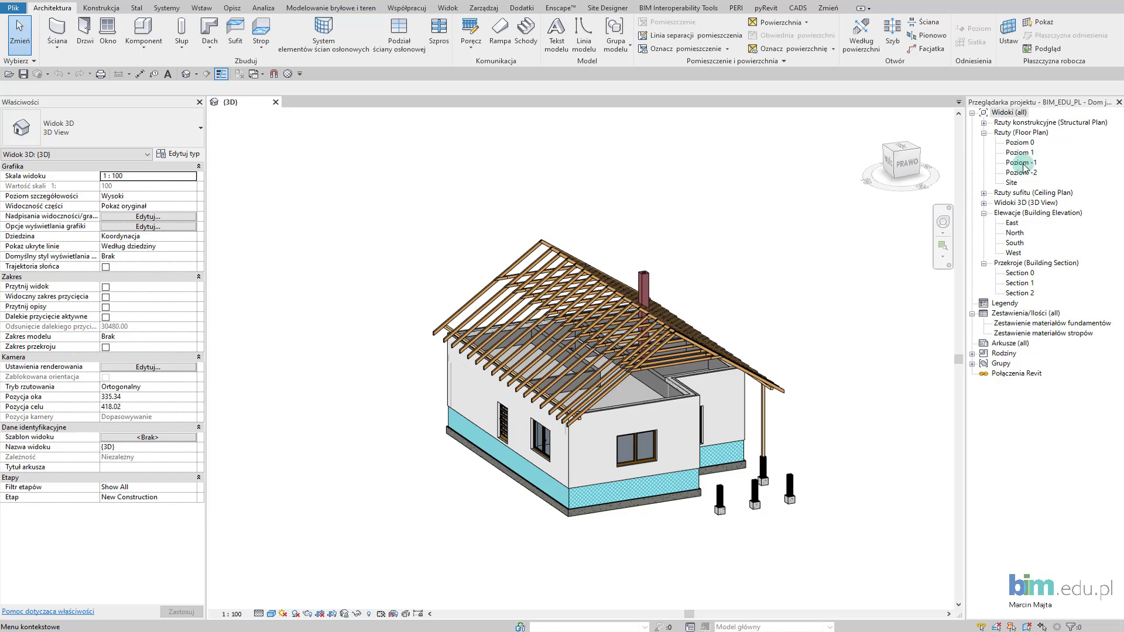
double_click(1019, 152)
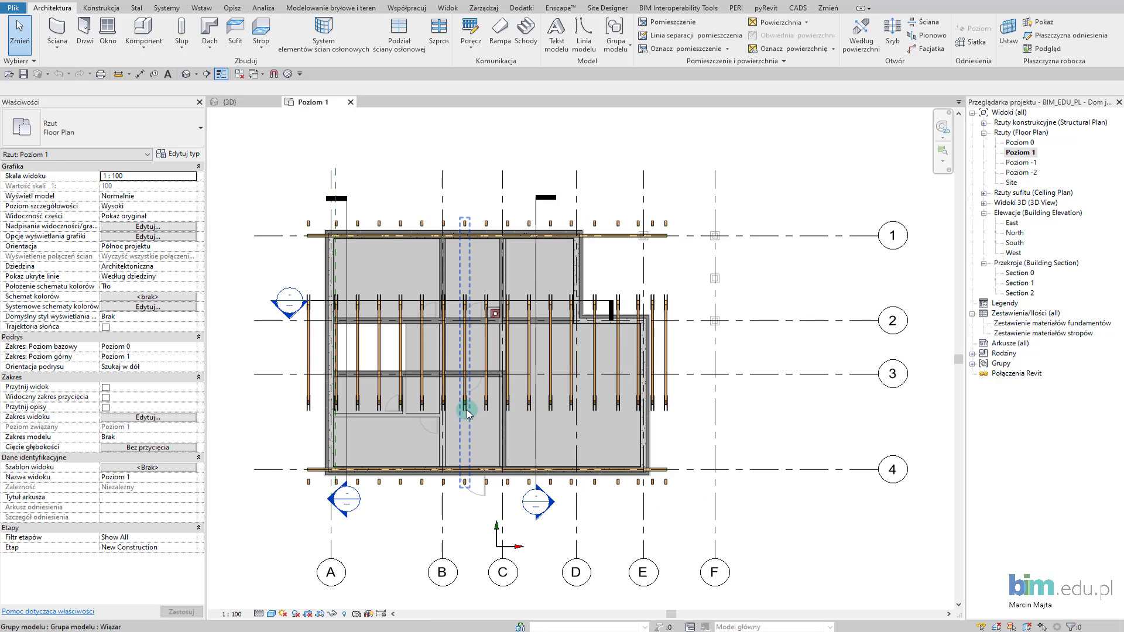
middle_drag(469, 409, 554, 414)
click(345, 443)
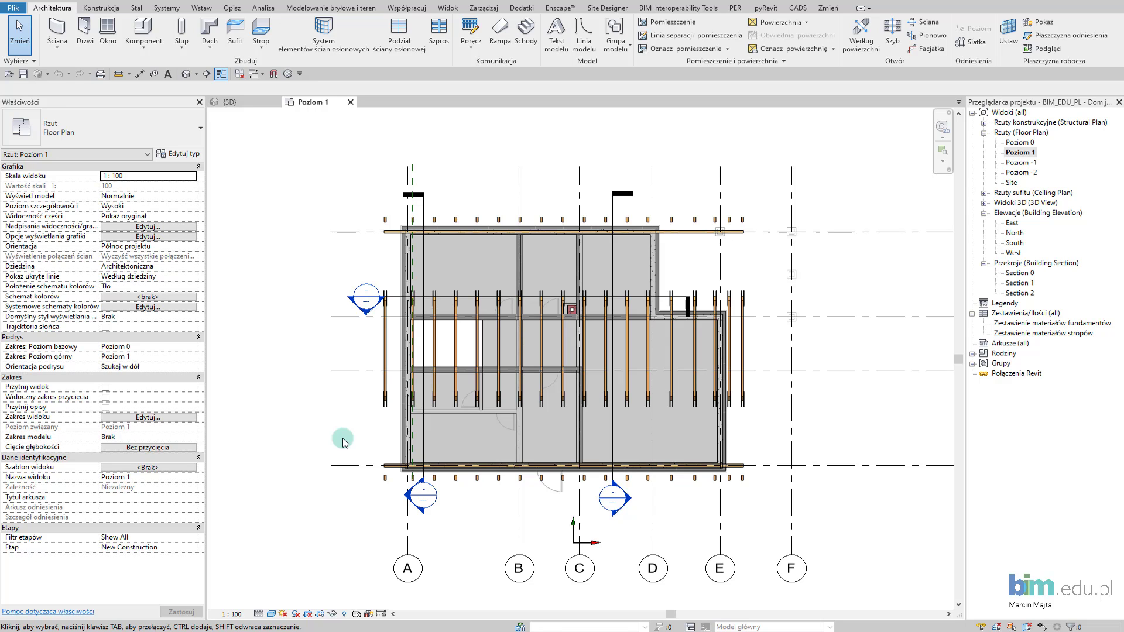
- Start a structural beam (BM) with the Belka drewniana 140x140 type
key(b)
key(m)
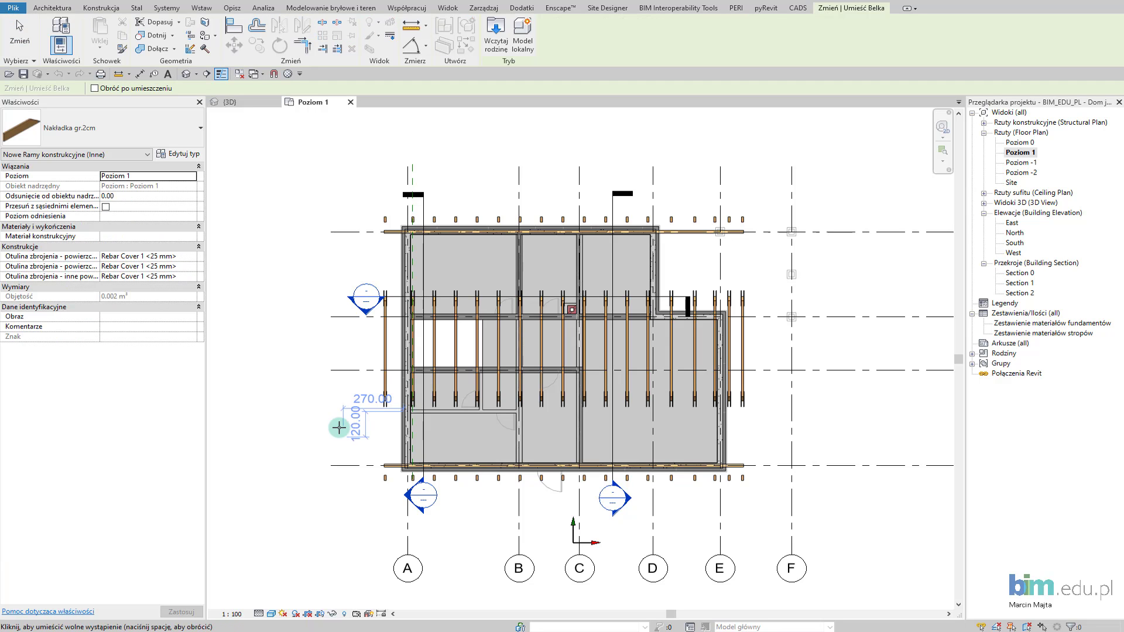
click(142, 135)
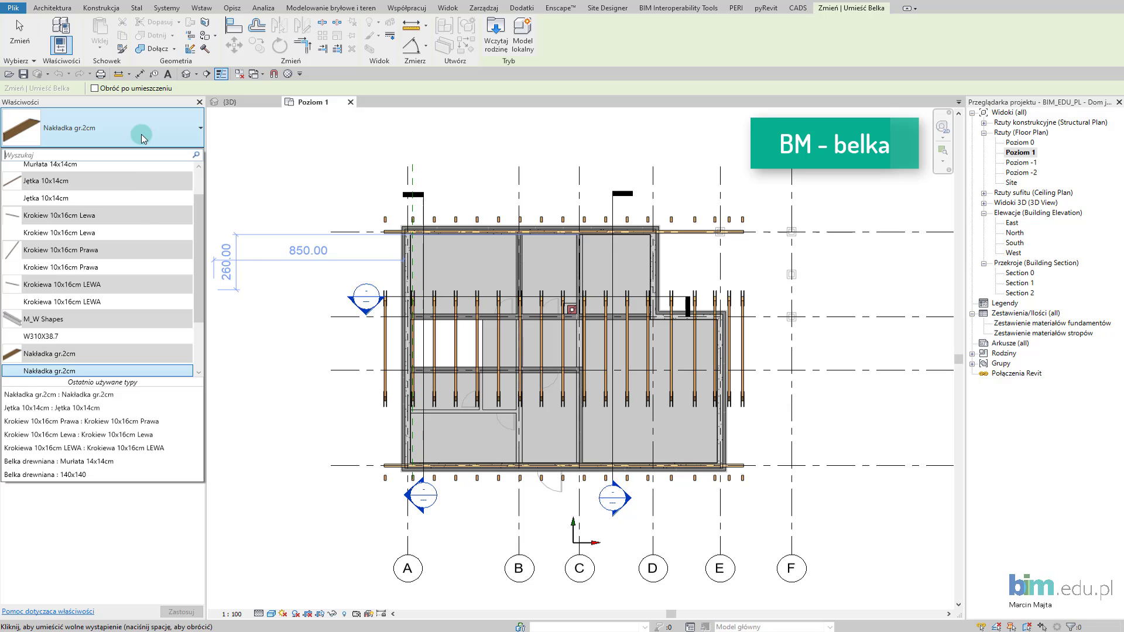
scroll(139, 213, up, 2)
click(135, 189)
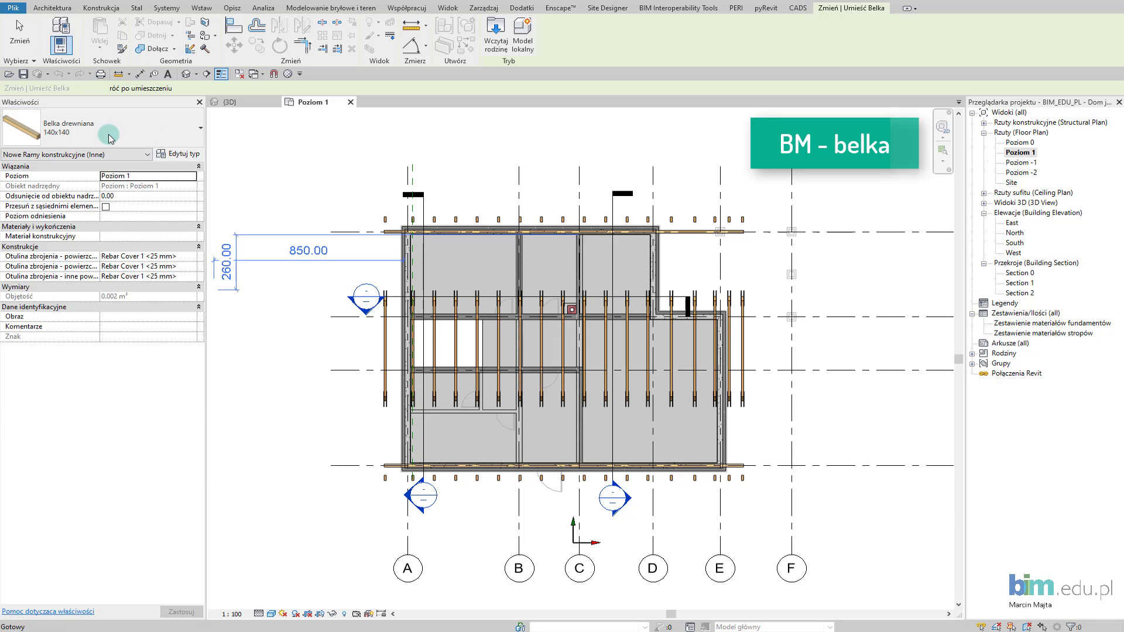
- Duplicate it as 'Deska okapowa 2,5 x 25cm' sized b 25 by d 2.5
click(179, 153)
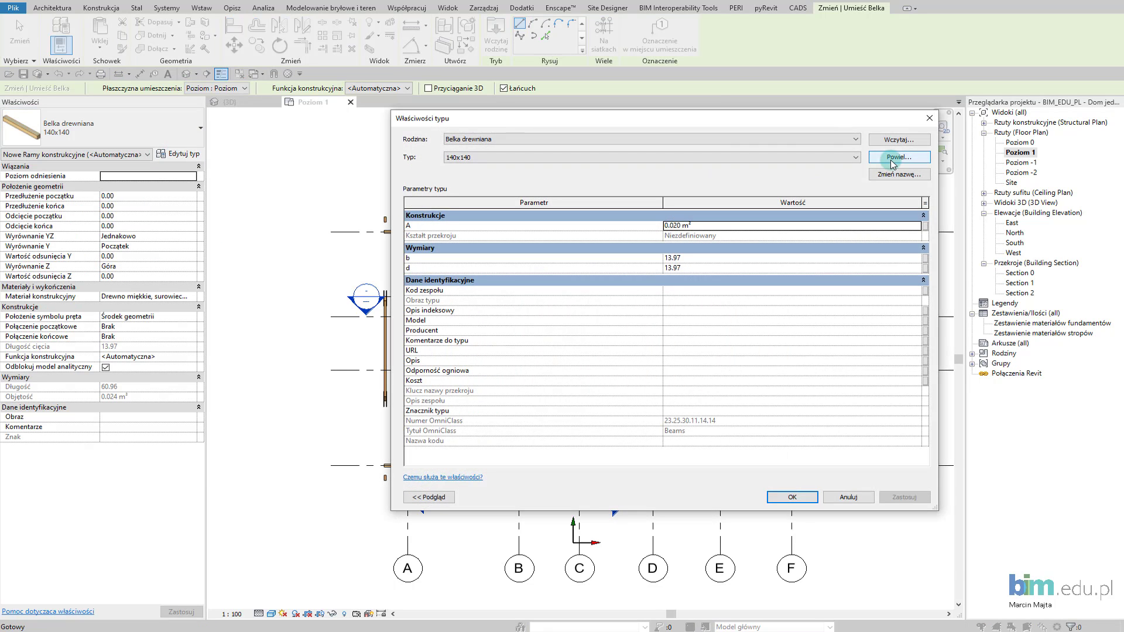
click(893, 160)
text(Deska okapowa 2,5 x 25cm)
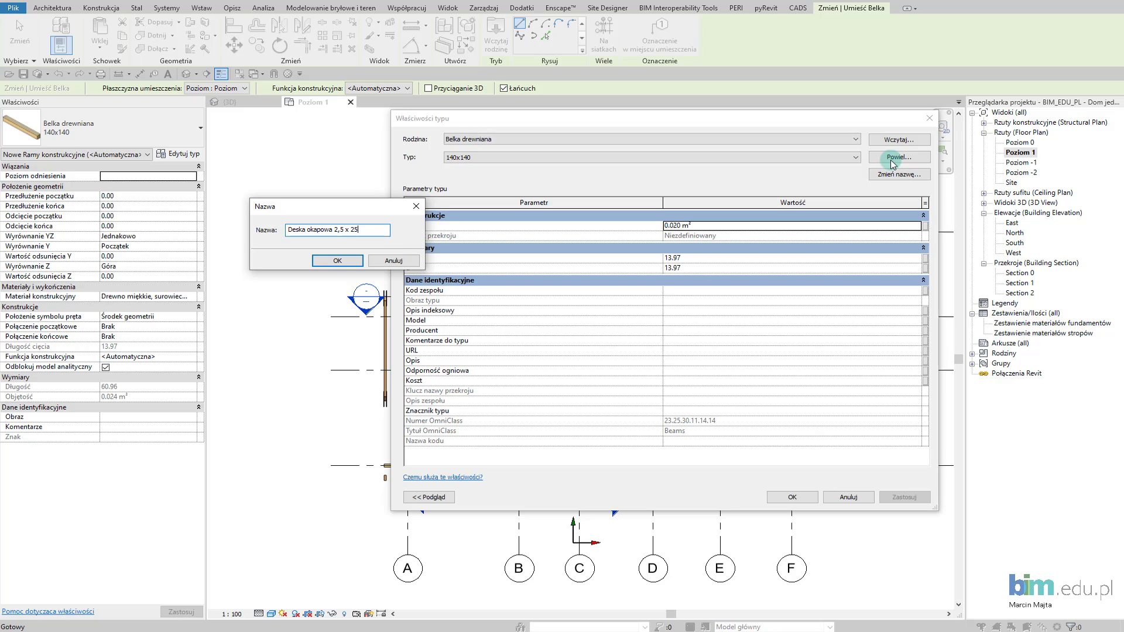
click(358, 262)
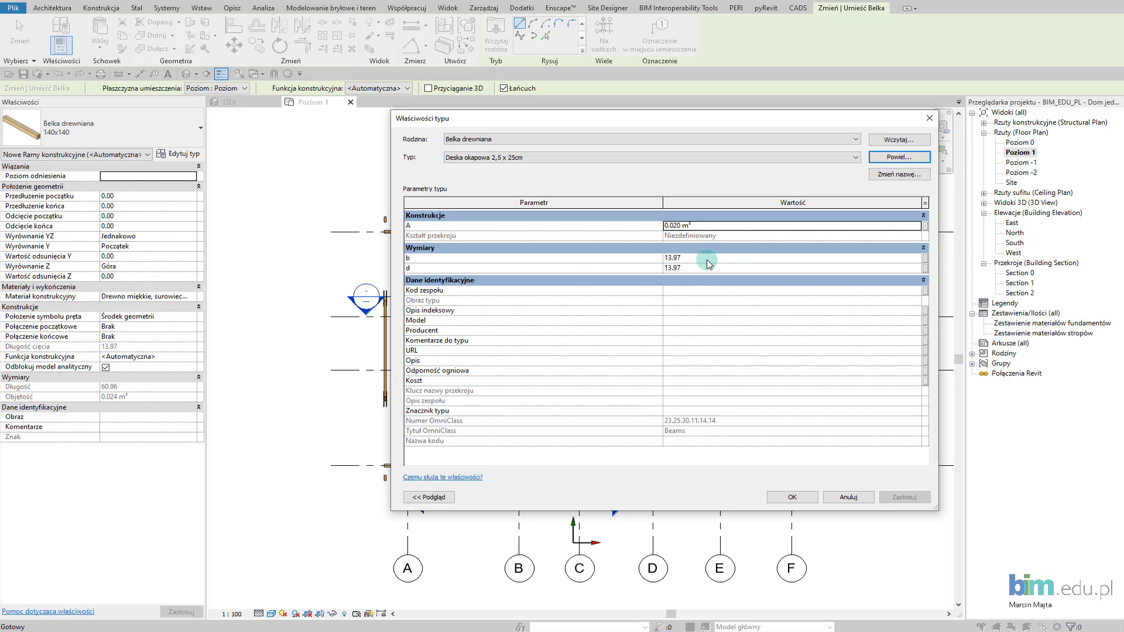
click(705, 267)
text(25.00)
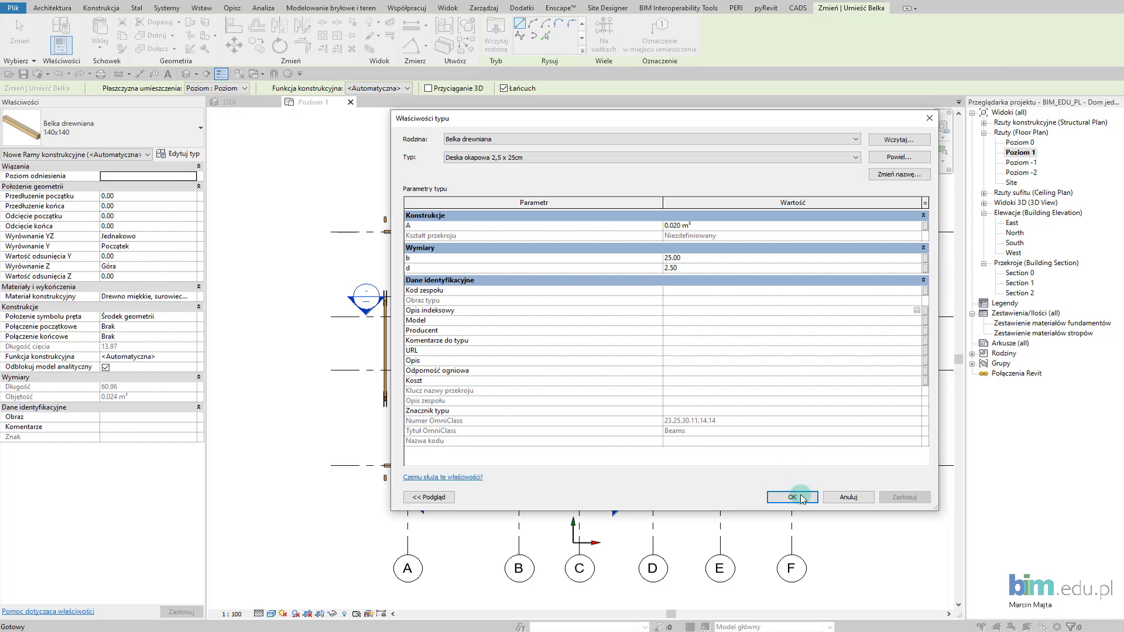
click(793, 497)
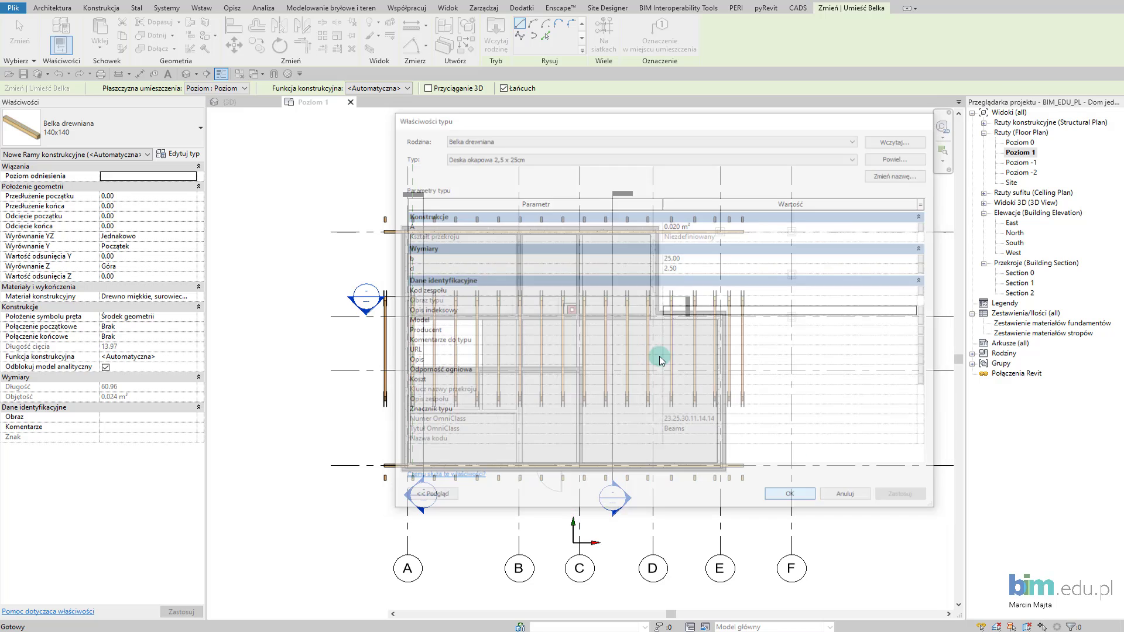
scroll(434, 218, up, 3)
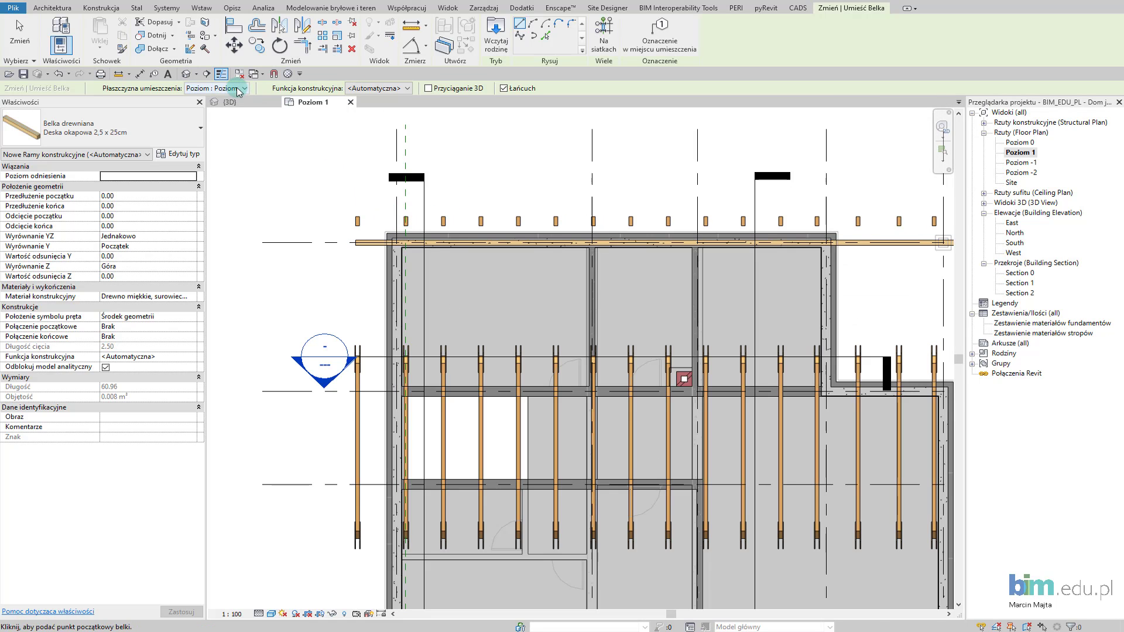
- Place one Deska okapowa board on level Poziom 0 along the plan's top edge
click(238, 89)
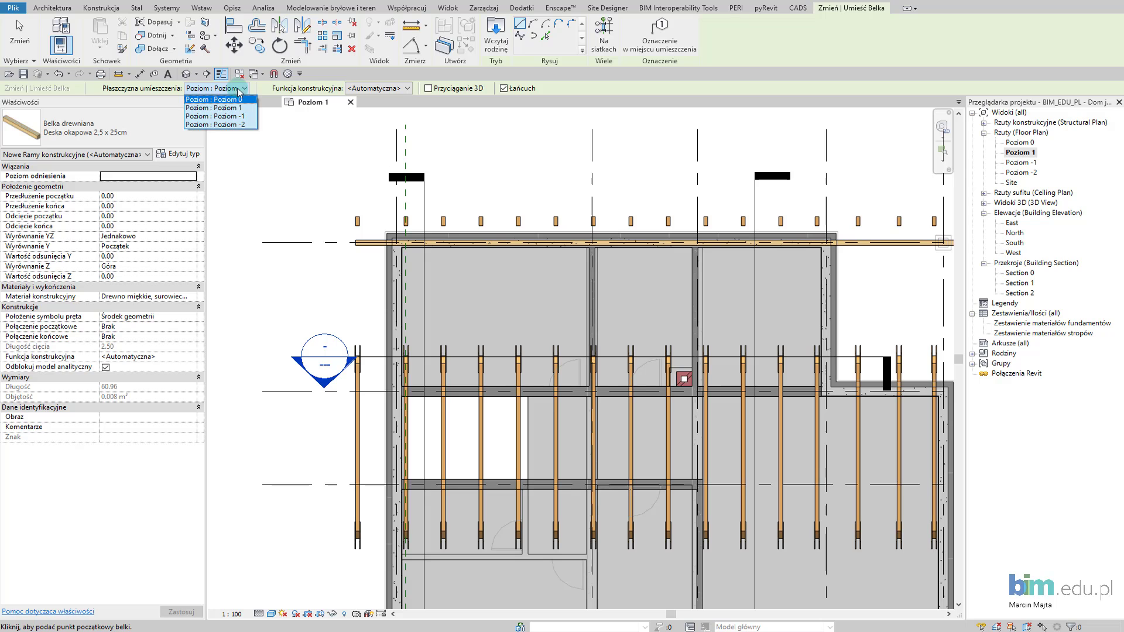
click(258, 99)
click(349, 195)
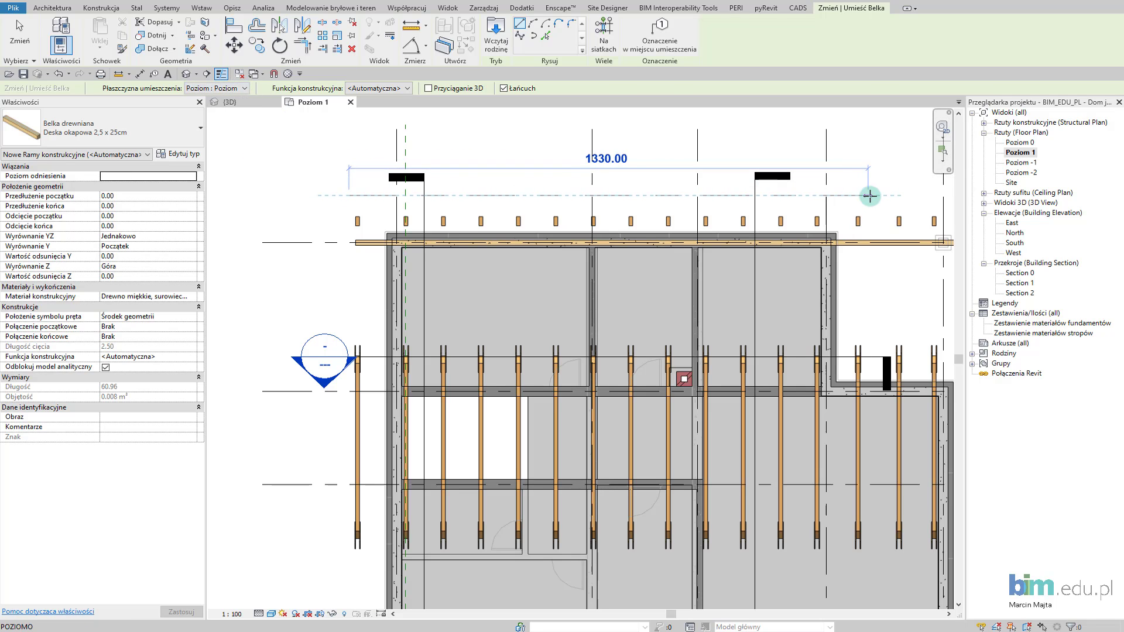
middle_drag(866, 193, 602, 191)
click(678, 194)
key(Escape)
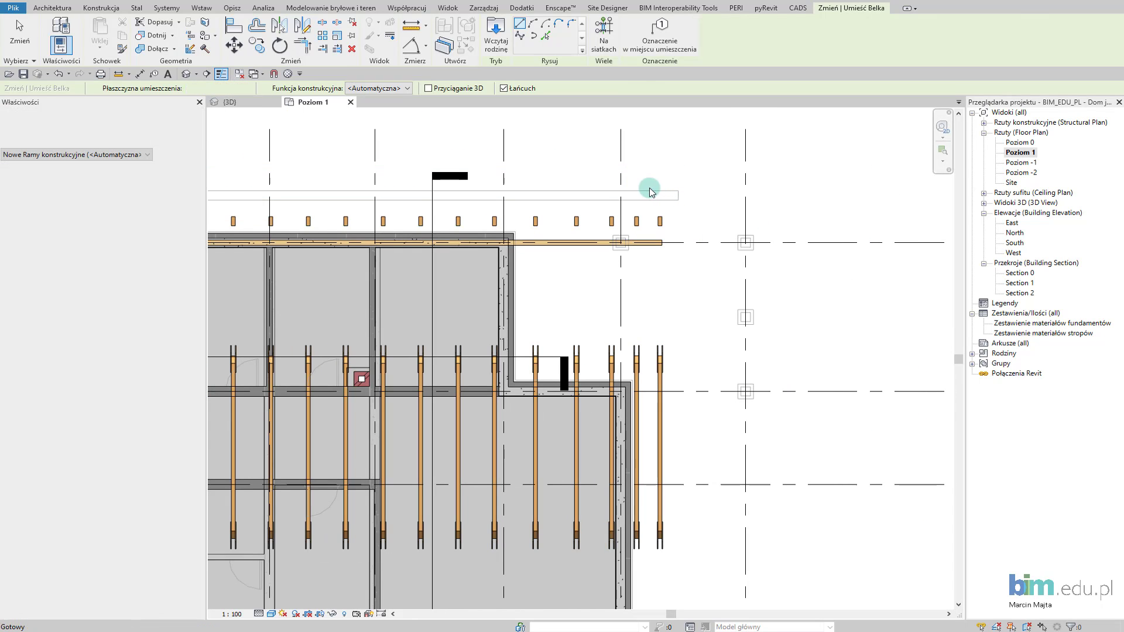
key(Escape)
- Orbit and zoom the 3D view in on the new board at the corner
click(215, 102)
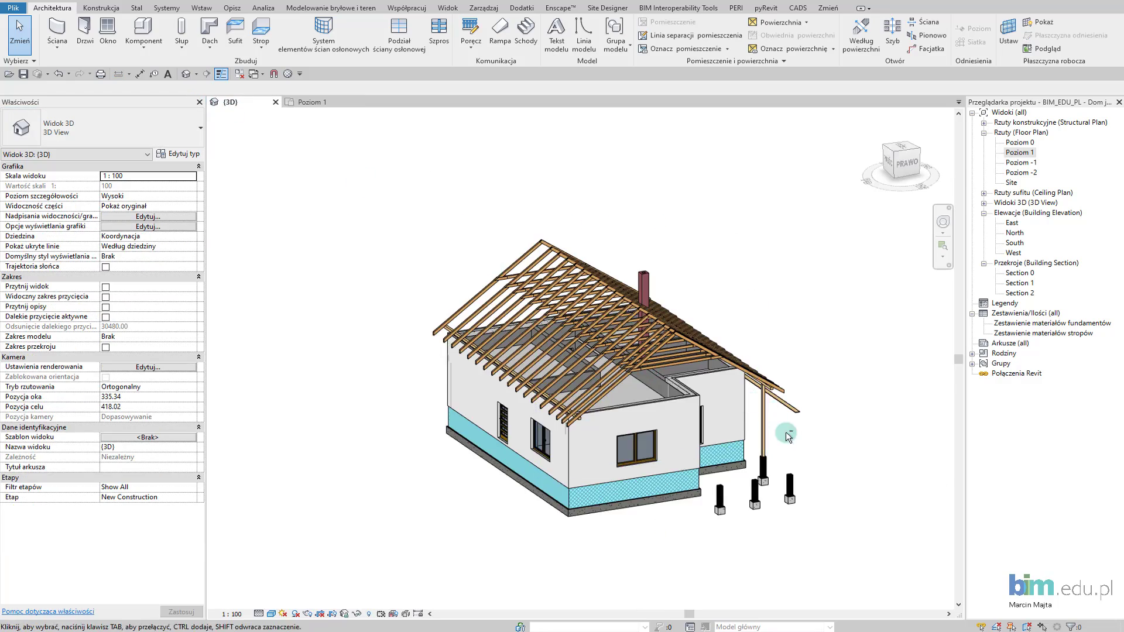
mouse_move(721, 386)
shift+middle_down()
mouse_move(866, 396)
mouse_move(718, 391)
shift+middle_up()
scroll(719, 391, up, 3)
scroll(767, 409, up, 3)
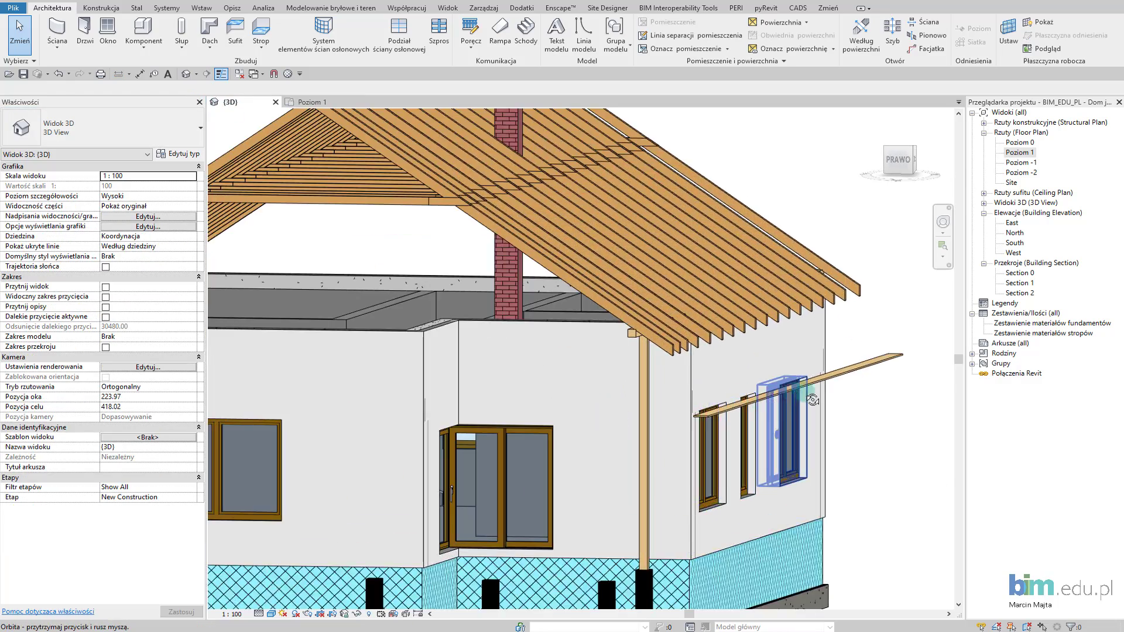
scroll(808, 402, up, 2)
mouse_move(820, 399)
shift+middle_down()
mouse_move(835, 393)
mouse_move(810, 380)
shift+middle_up()
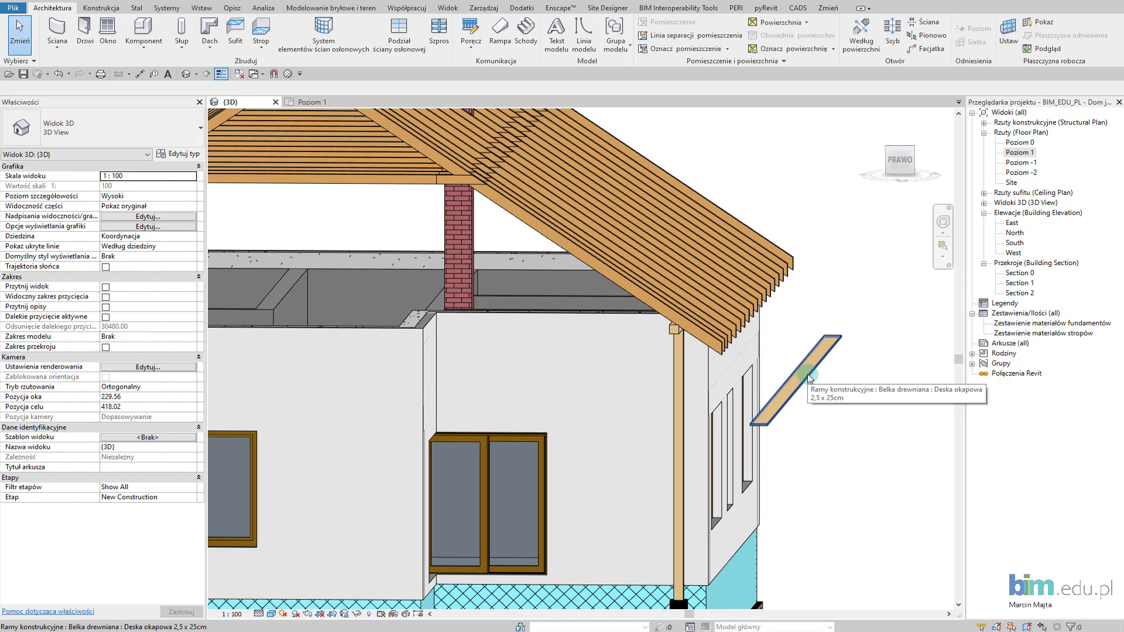
- Resize the Deska okapowa board type to b 2.5 by d 25, then open Section 2
click(810, 379)
click(185, 156)
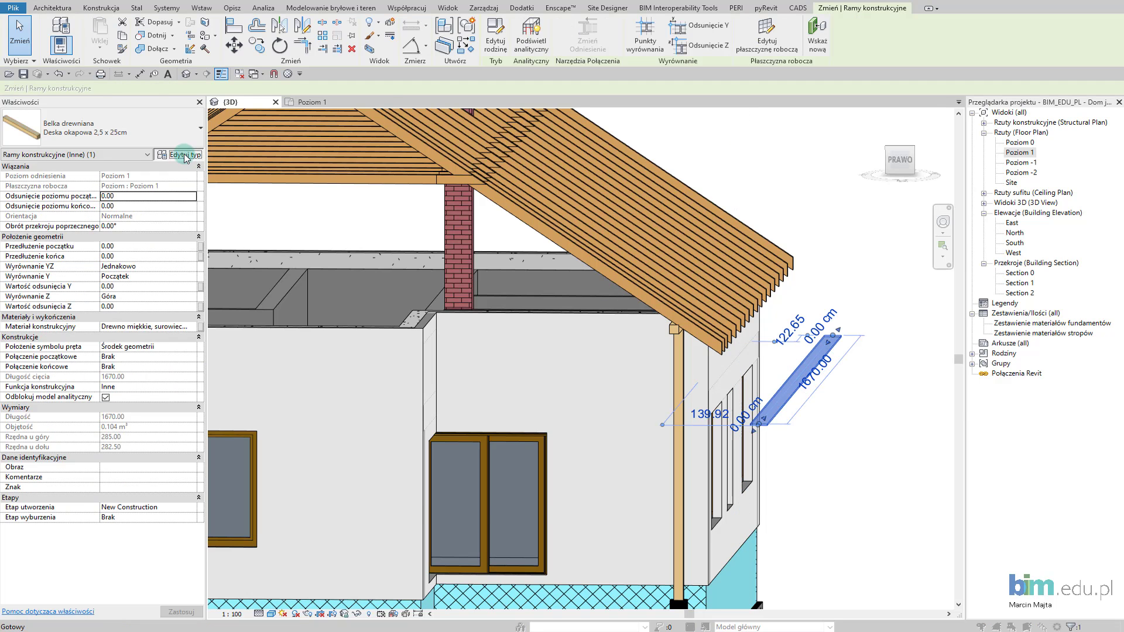
click(696, 262)
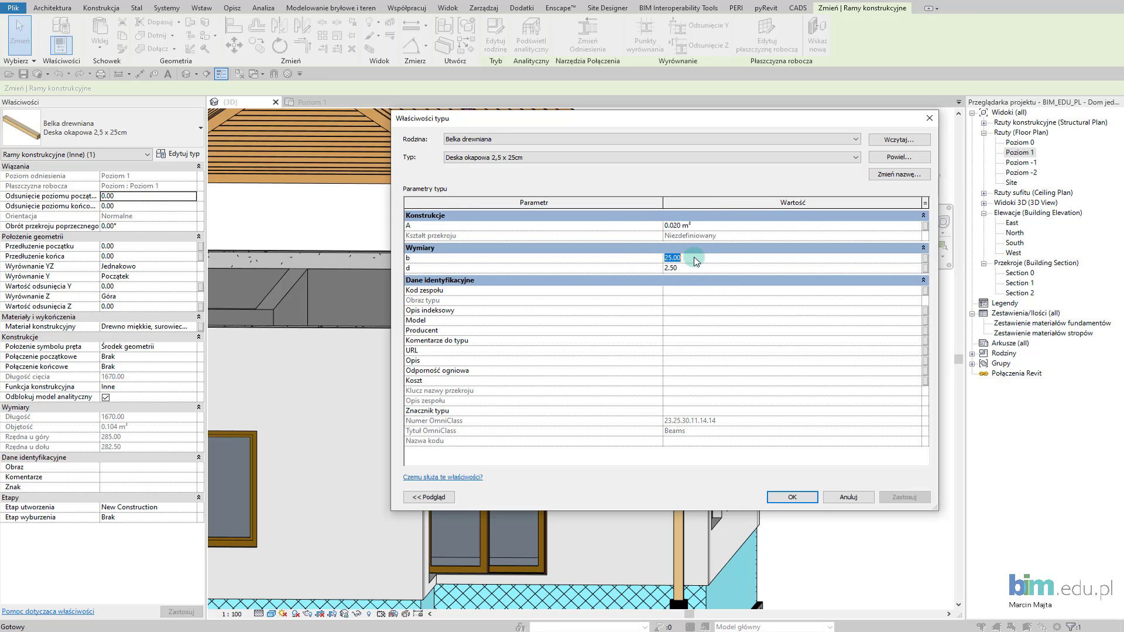
text(2.5)
click(692, 268)
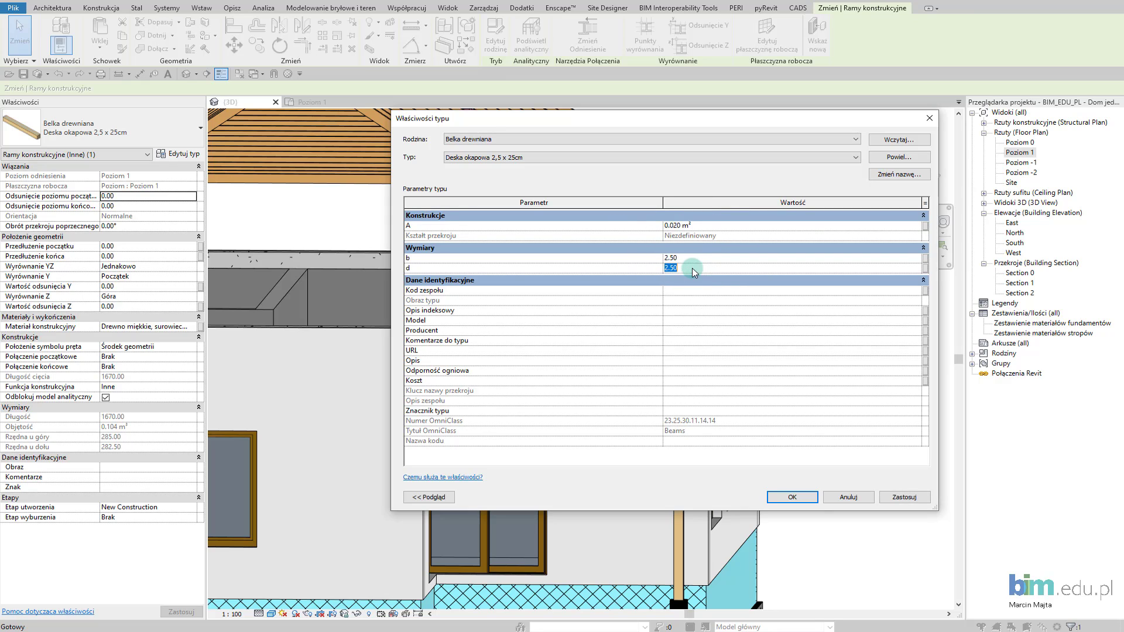
text(25)
click(694, 311)
click(792, 497)
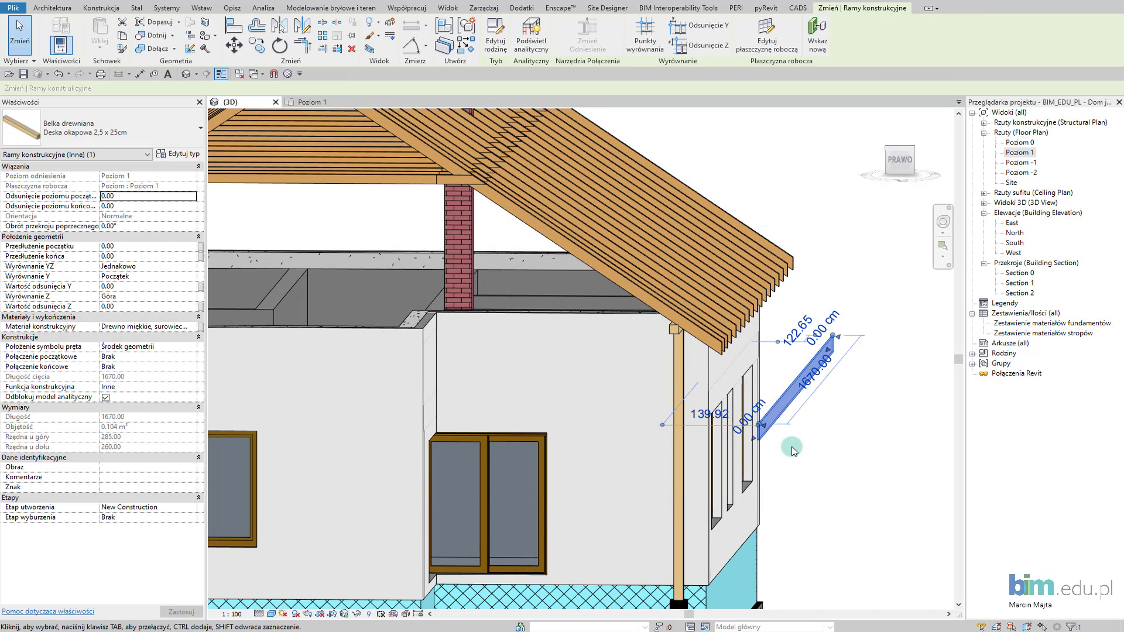
shift+middle_drag(767, 490, 755, 460)
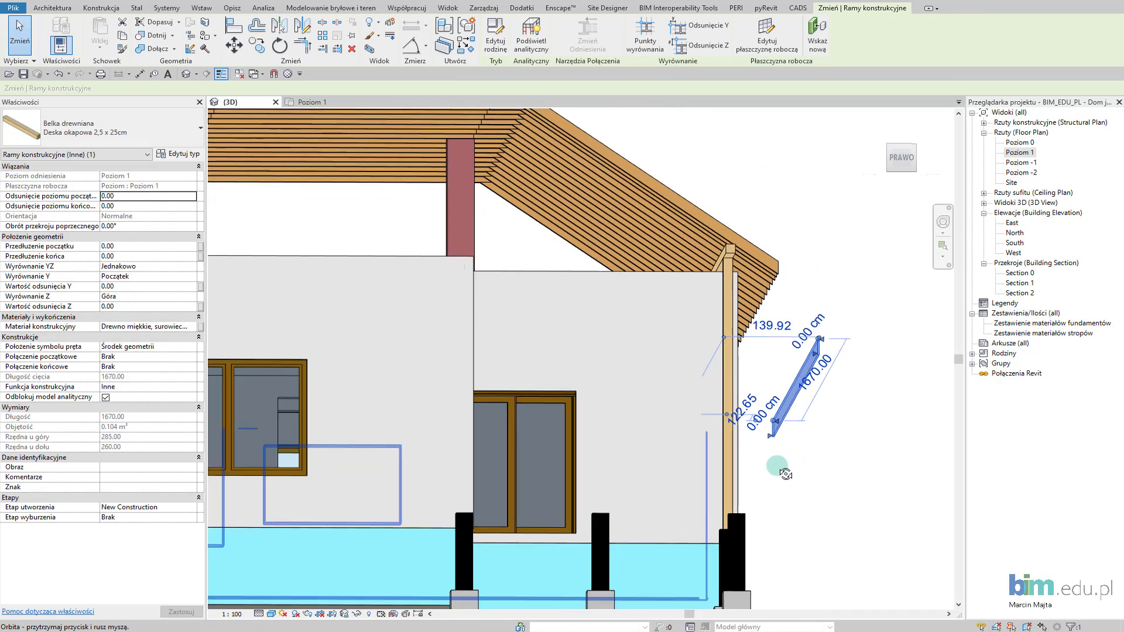
double_click(1019, 294)
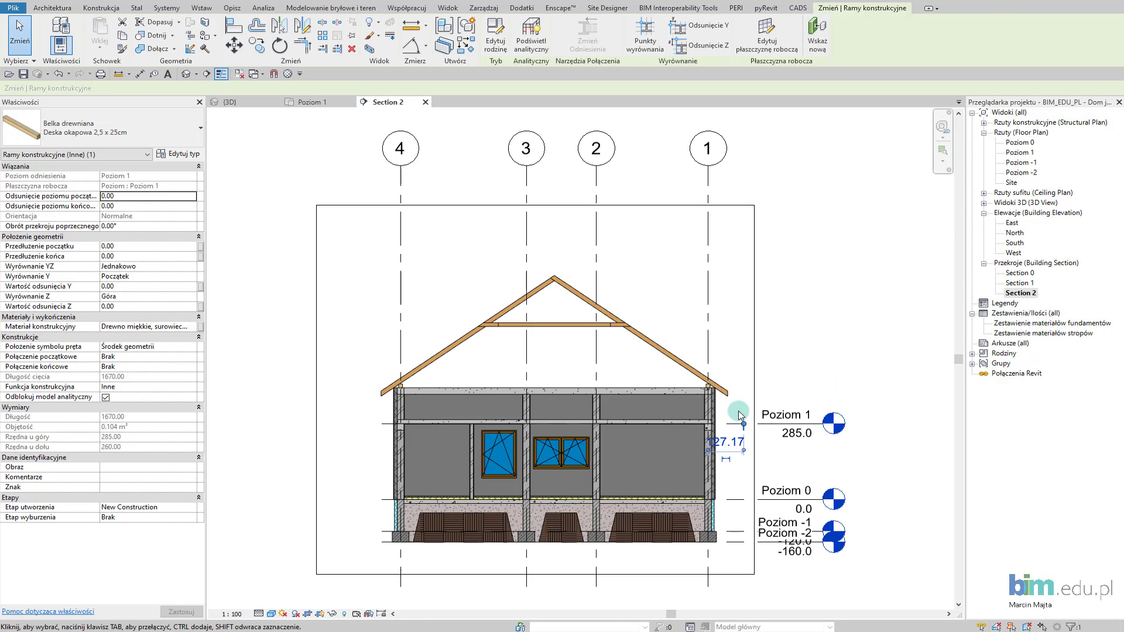
- Move the fascia board in Section 2, shifting it 10 right and then repositioning it
scroll(739, 415, up, 3)
scroll(761, 437, up, 2)
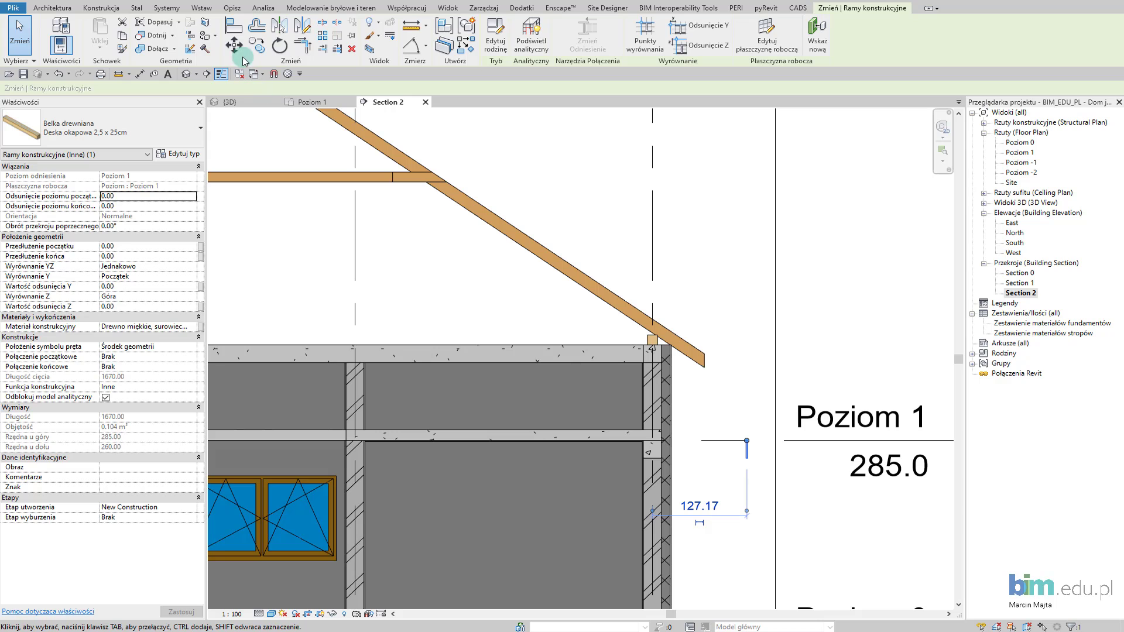
click(745, 457)
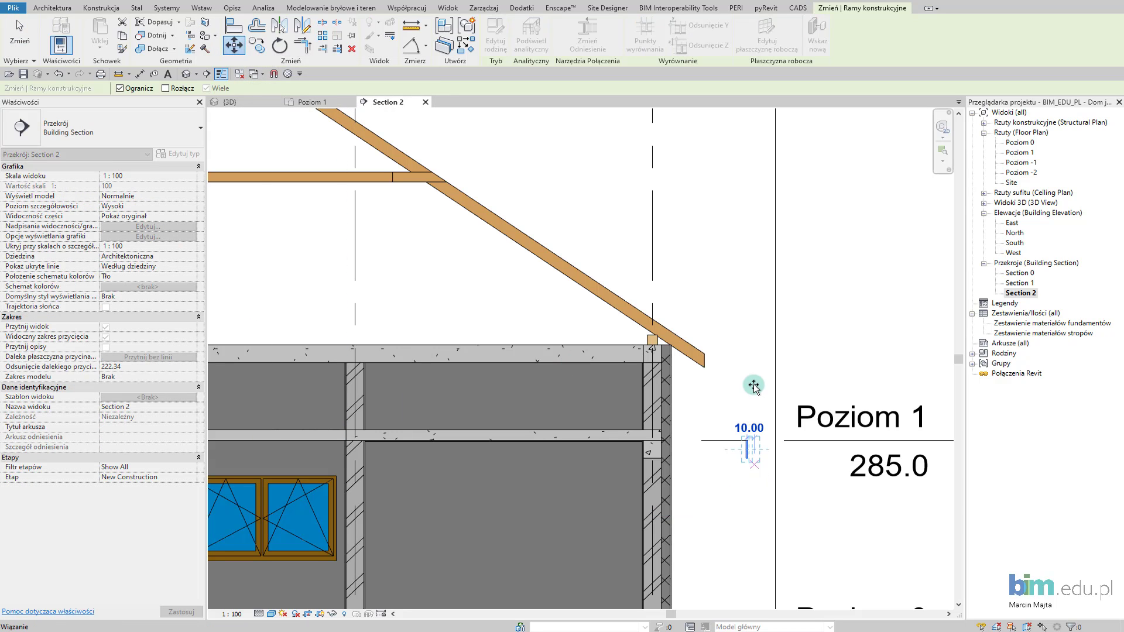
click(736, 468)
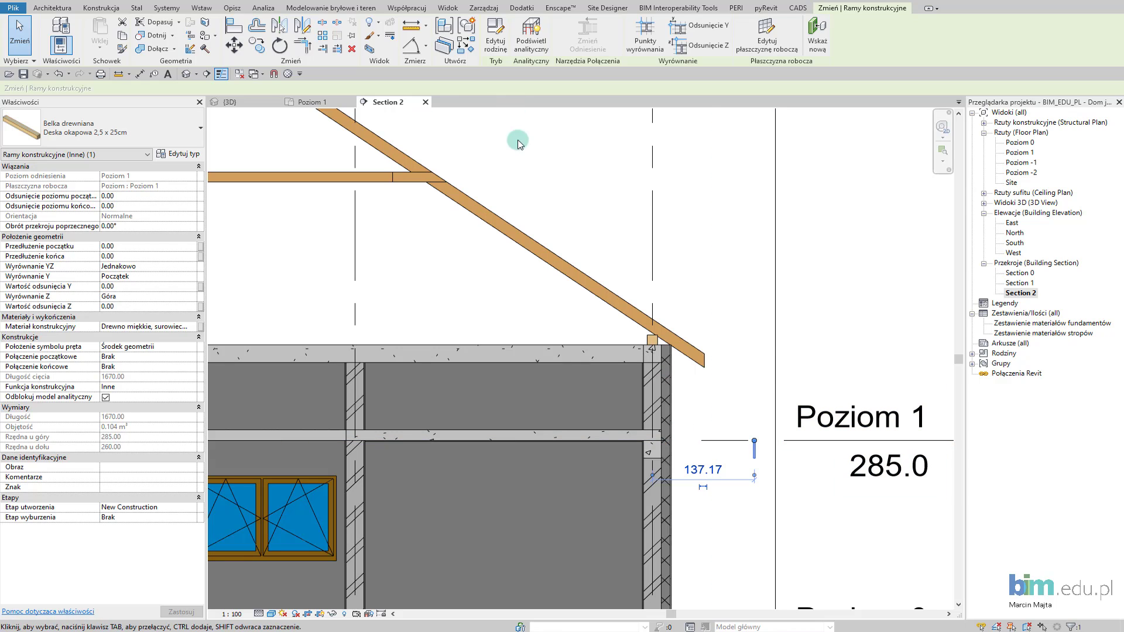
click(242, 54)
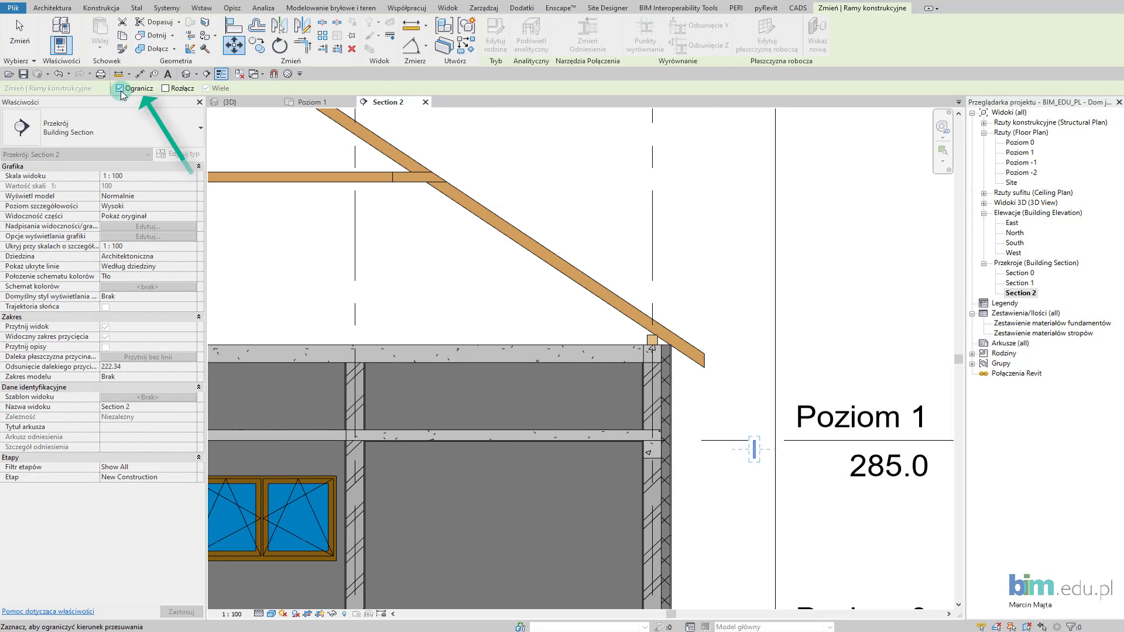
click(754, 450)
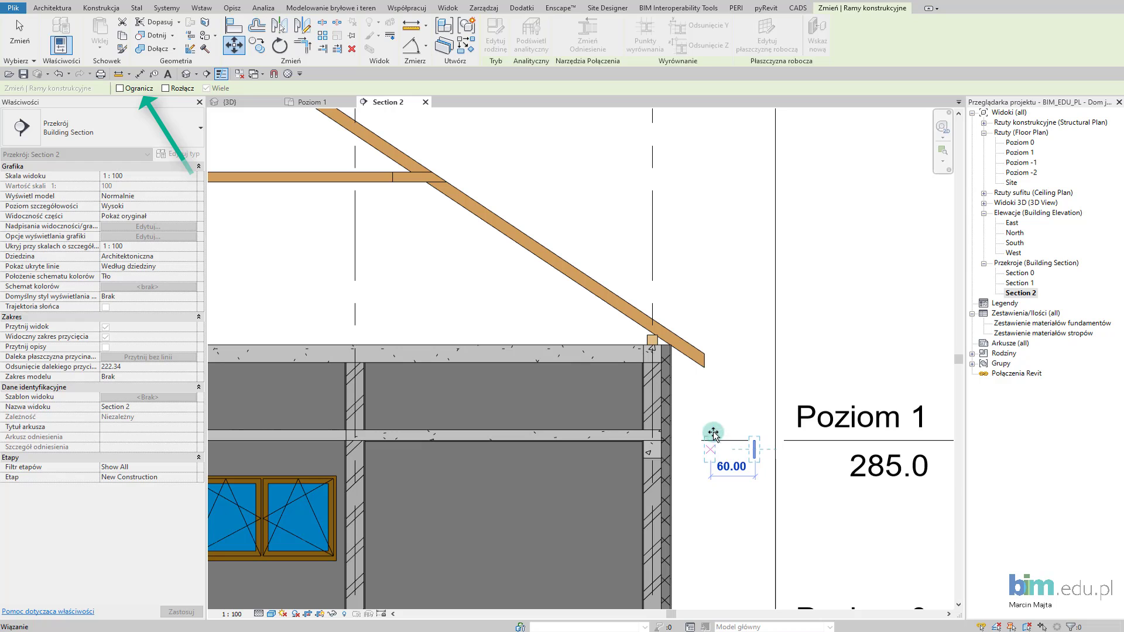
click(749, 354)
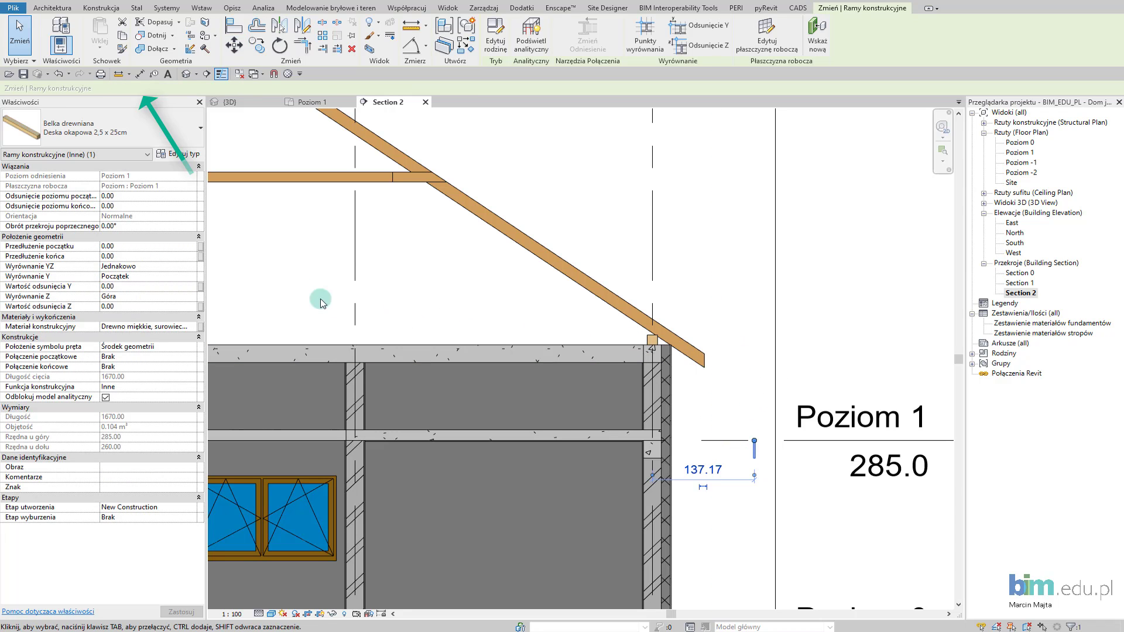
- Set the board's start and end level offsets to 20
click(136, 199)
key(Tab)
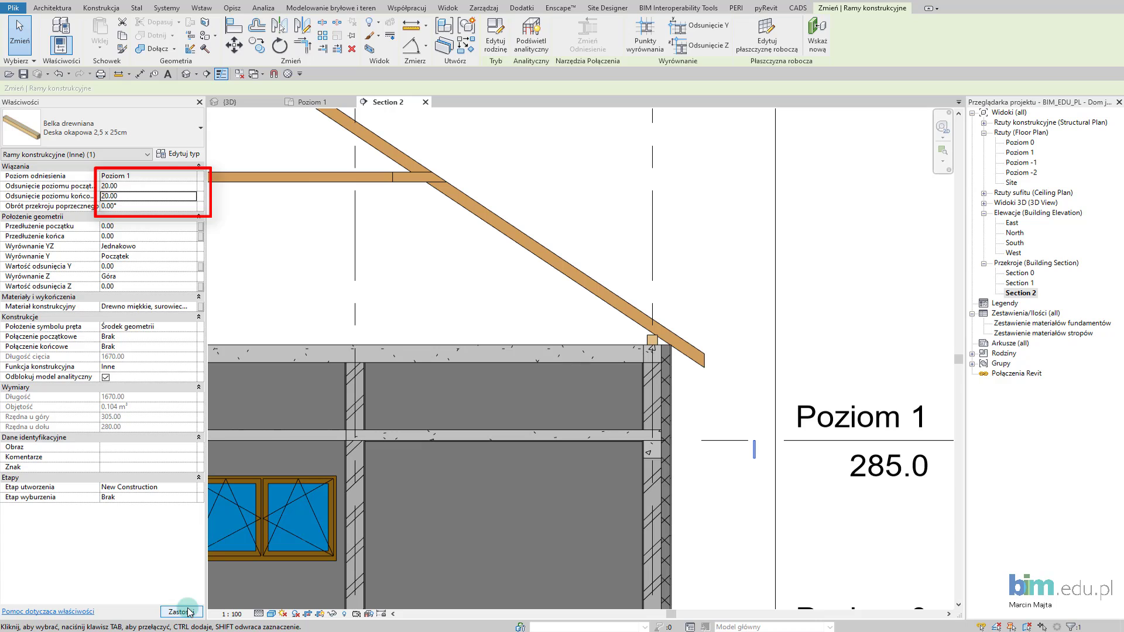
scroll(760, 442, up, 1)
scroll(760, 442, up, 1)
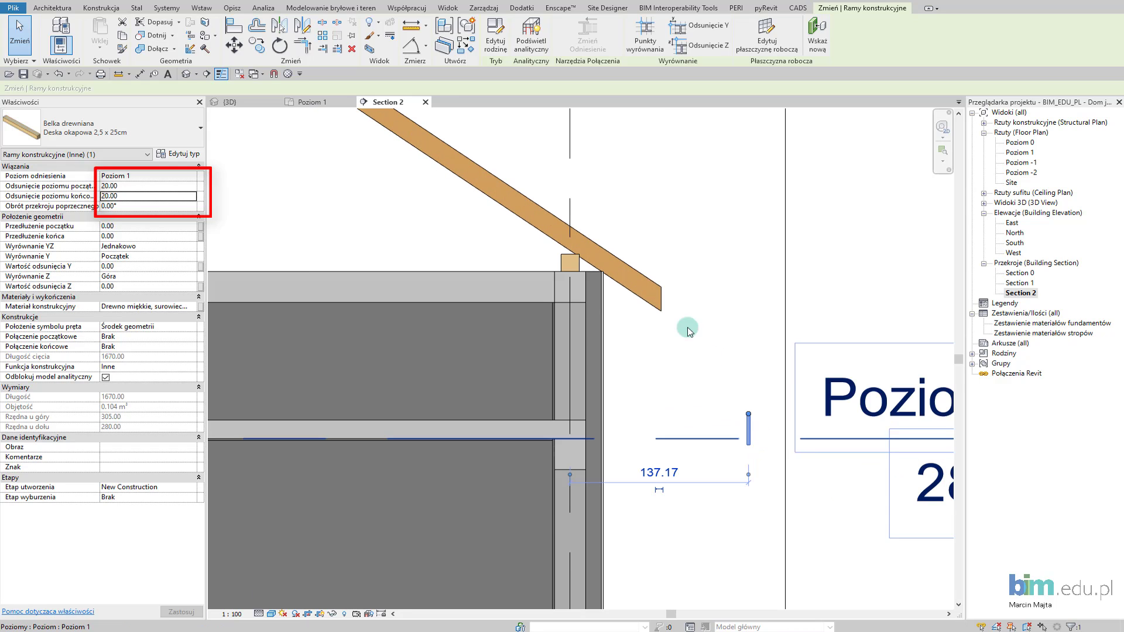
- Move the board from its bottom corner against the rafter's lower end
click(229, 48)
scroll(782, 433, up, 2)
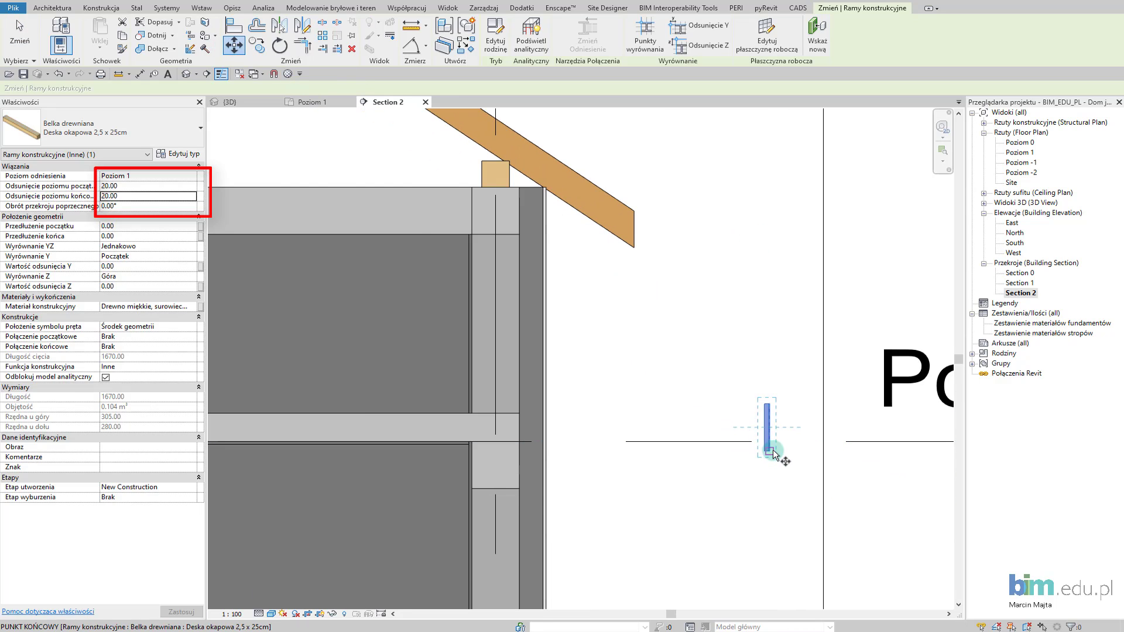
click(773, 454)
scroll(625, 246, up, 2)
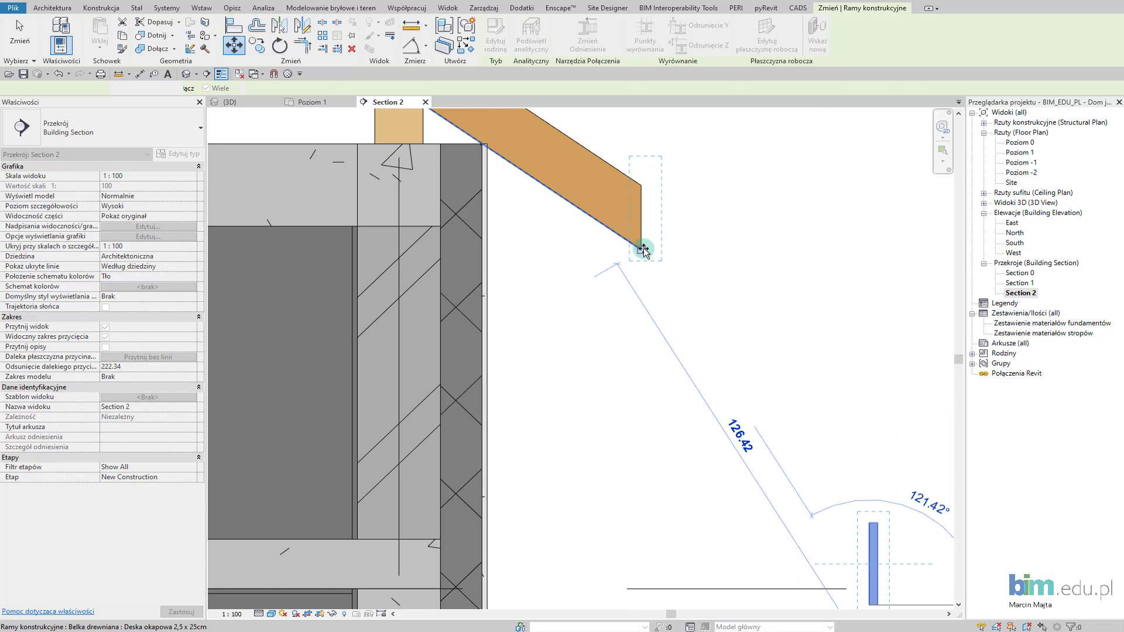
click(644, 249)
key(Escape)
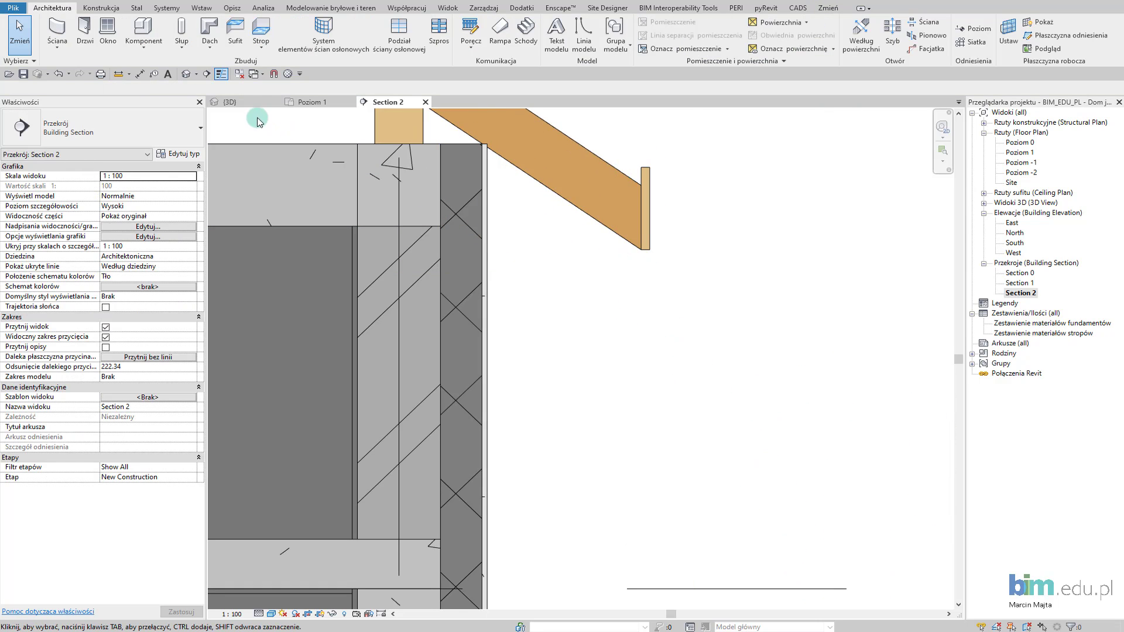
- Orbit the 3D view in close to the roof eave
click(248, 106)
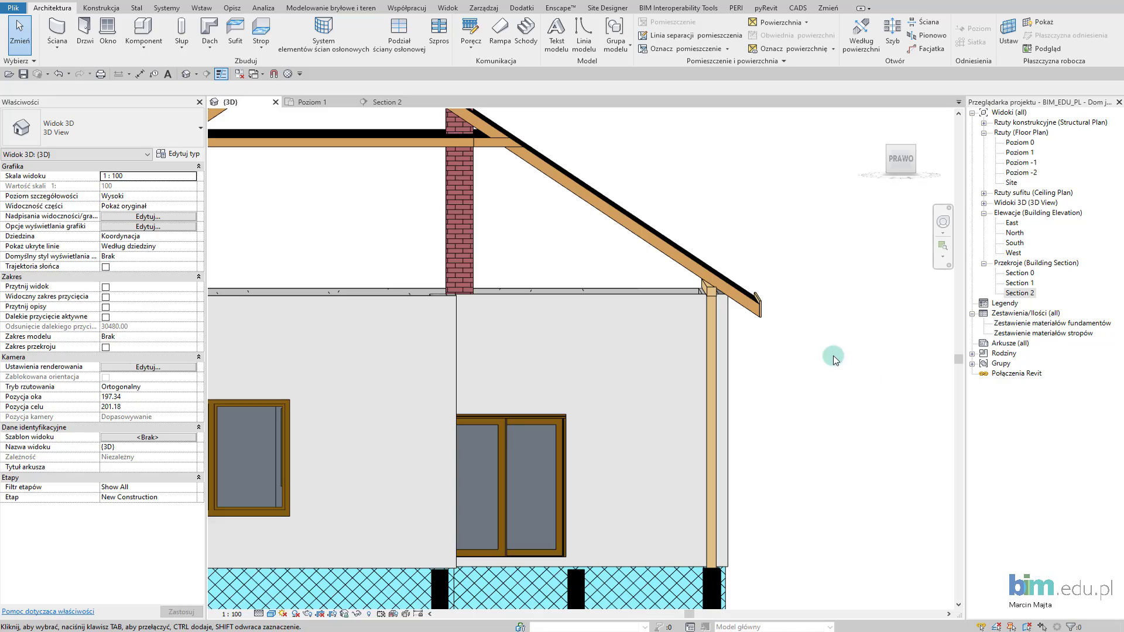
mouse_move(832, 356)
shift+middle_down()
mouse_move(822, 373)
mouse_move(785, 305)
mouse_move(763, 359)
shift+middle_up()
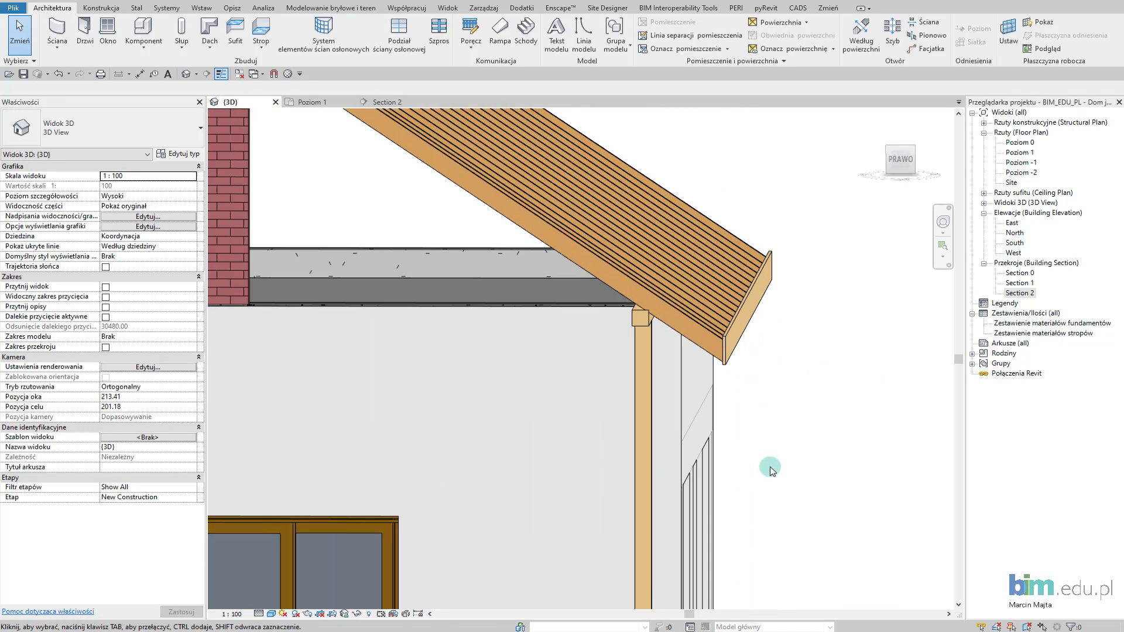
shift+middle_drag(771, 467, 699, 499)
scroll(700, 499, down, 3)
scroll(699, 499, down, 1)
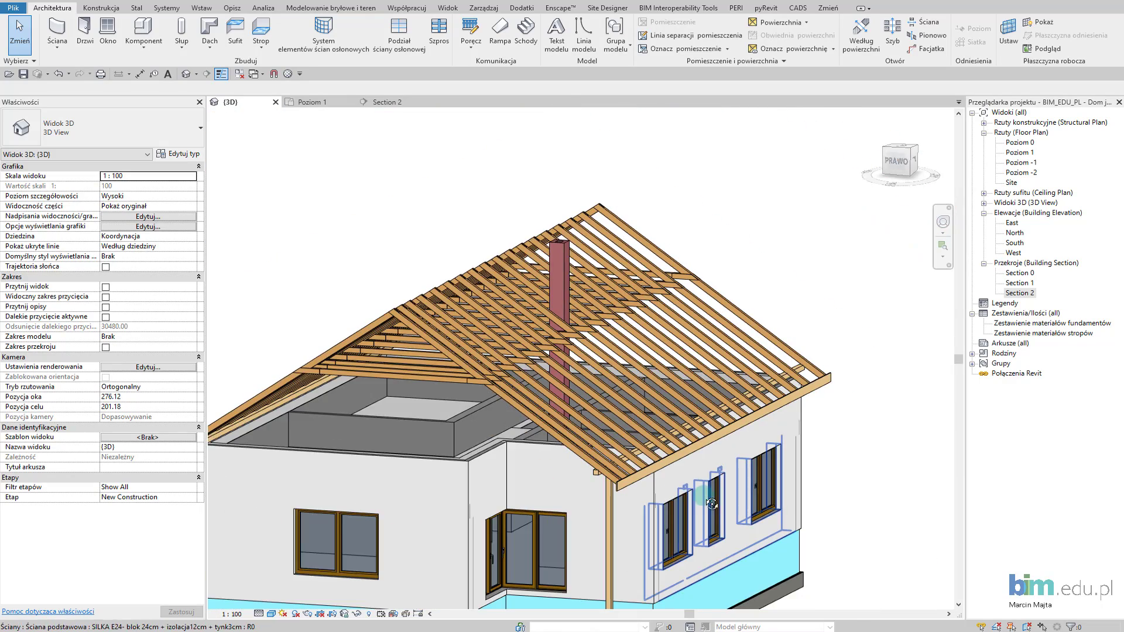
click(408, 169)
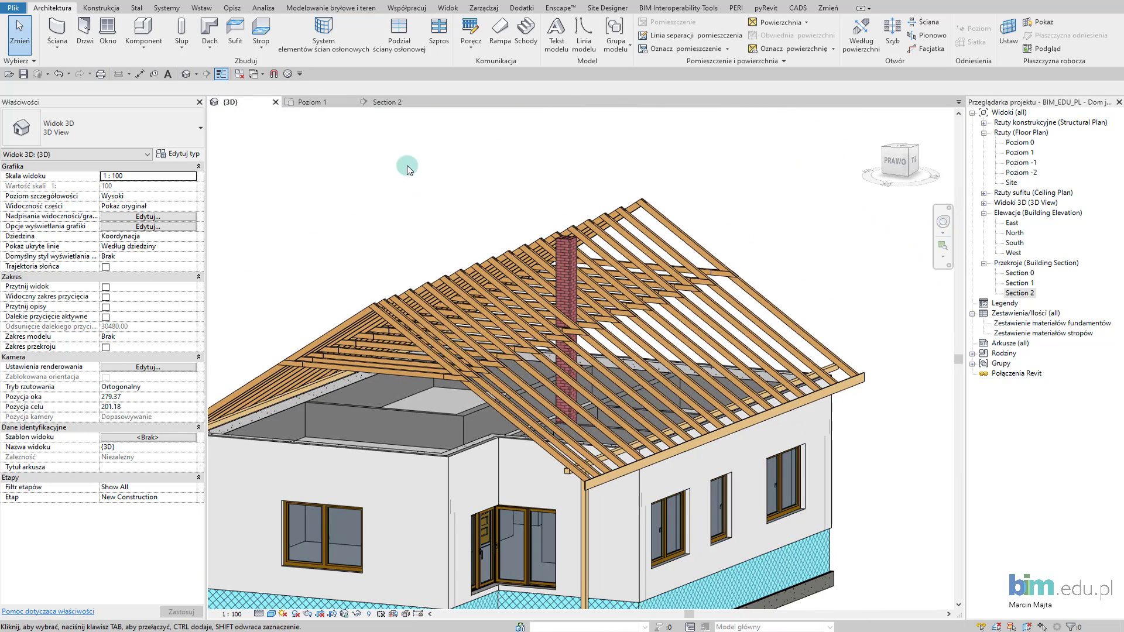
- Extend the eave beam to the front corner rafter with Trim/Extend
click(815, 12)
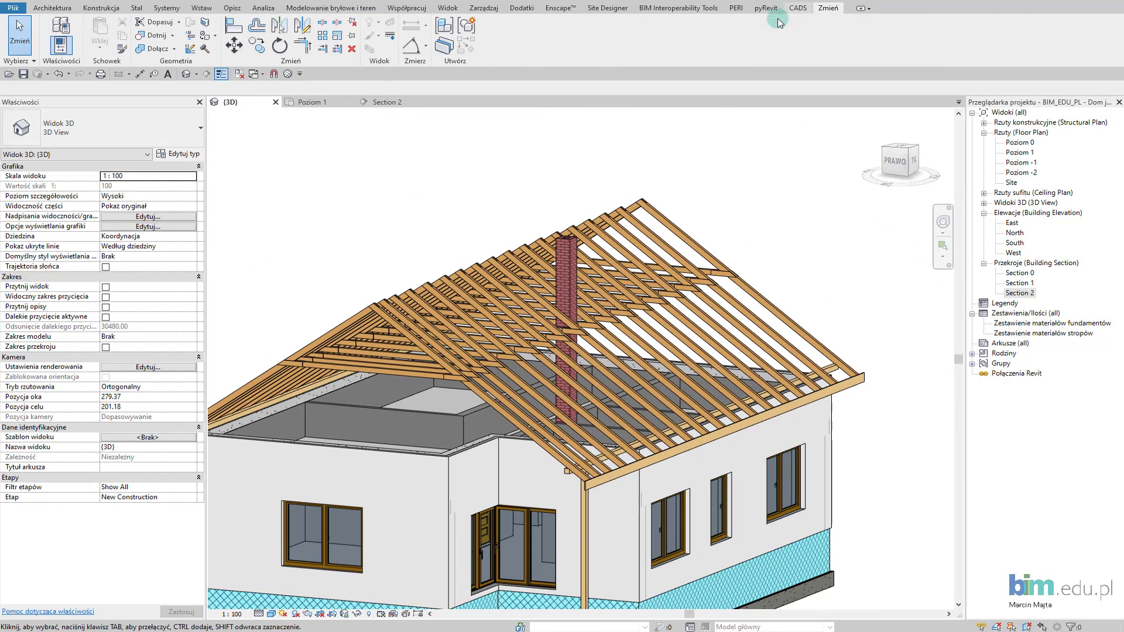
click(322, 49)
scroll(555, 462, up, 2)
scroll(555, 462, up, 3)
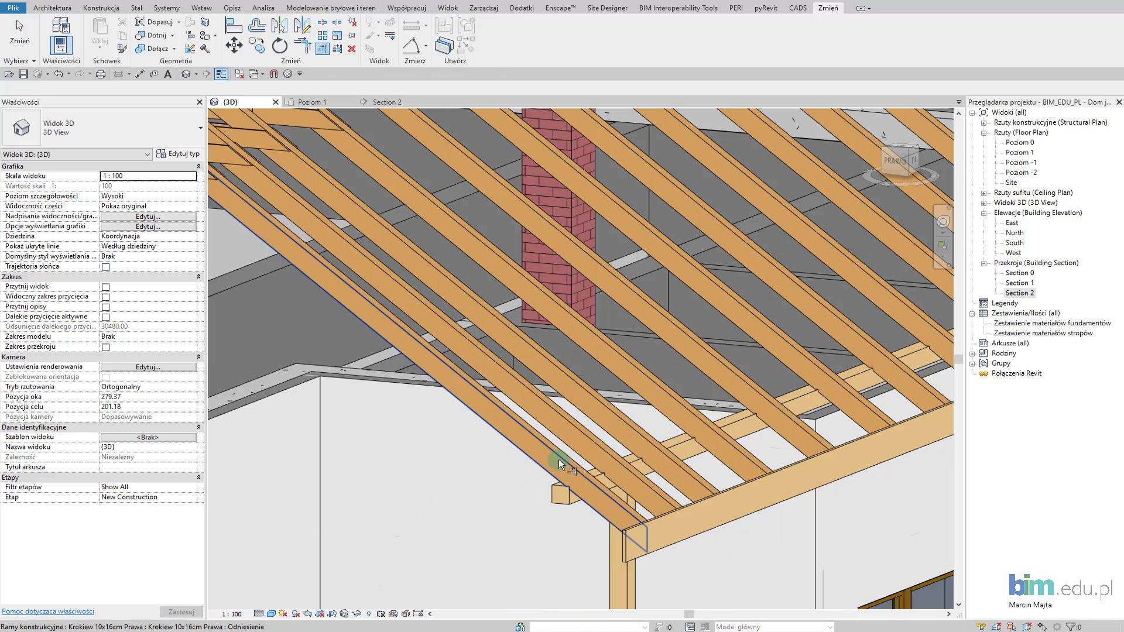
click(559, 463)
click(684, 514)
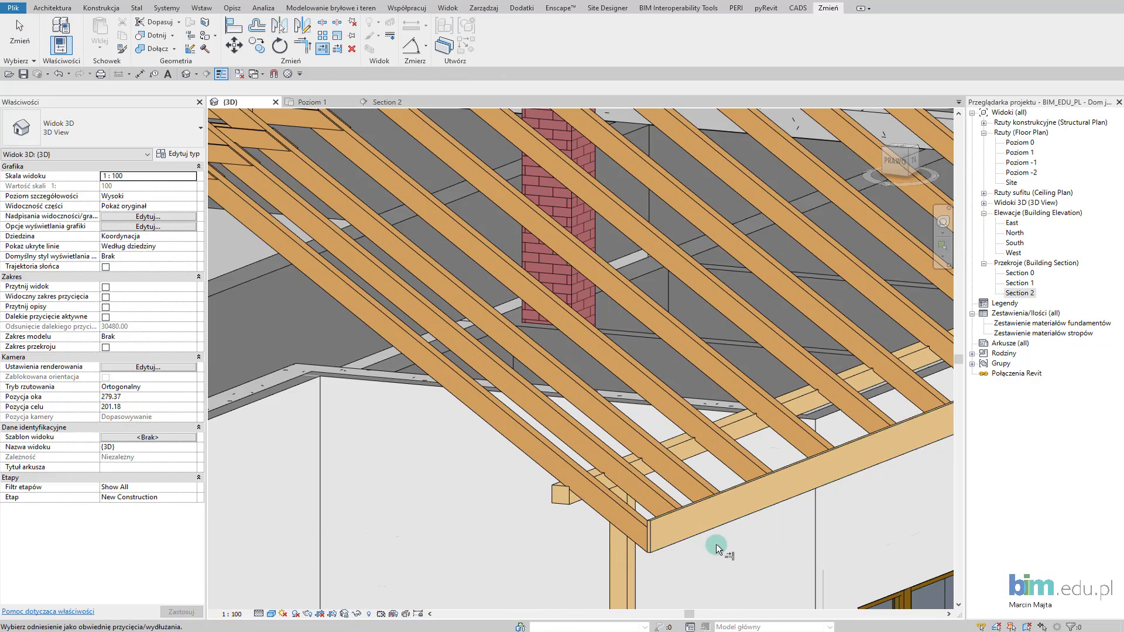
- Extend to the corner rafter at the other eave, then end the command
scroll(715, 539, down, 4)
mouse_move(534, 505)
middle_down()
mouse_move(521, 510)
mouse_move(586, 478)
middle_up()
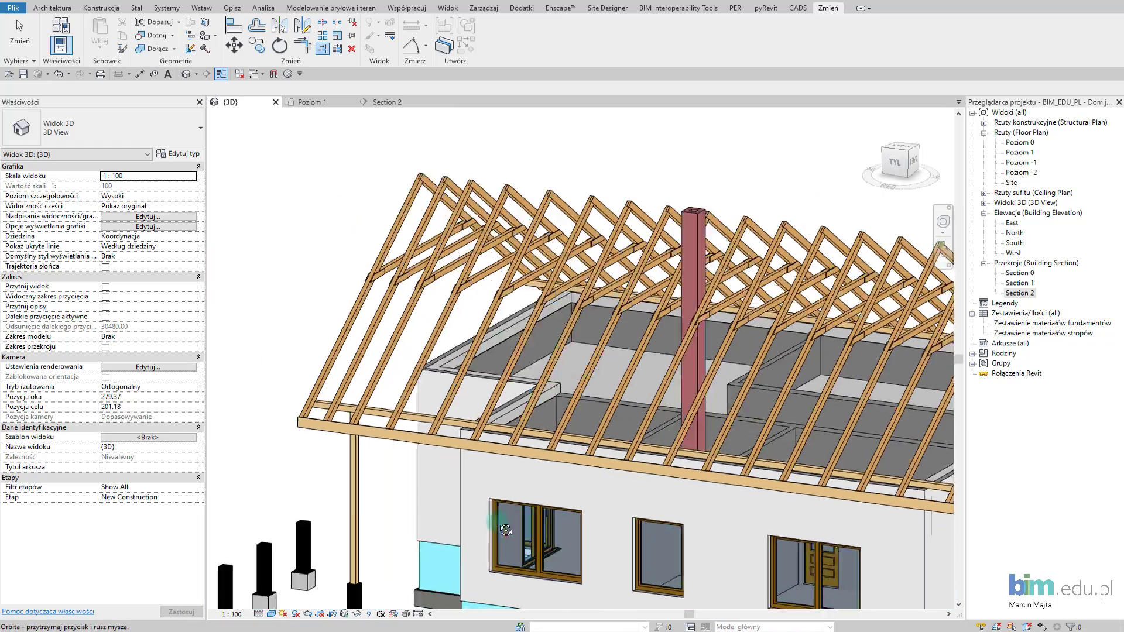
scroll(745, 478, up, 4)
scroll(746, 476, up, 3)
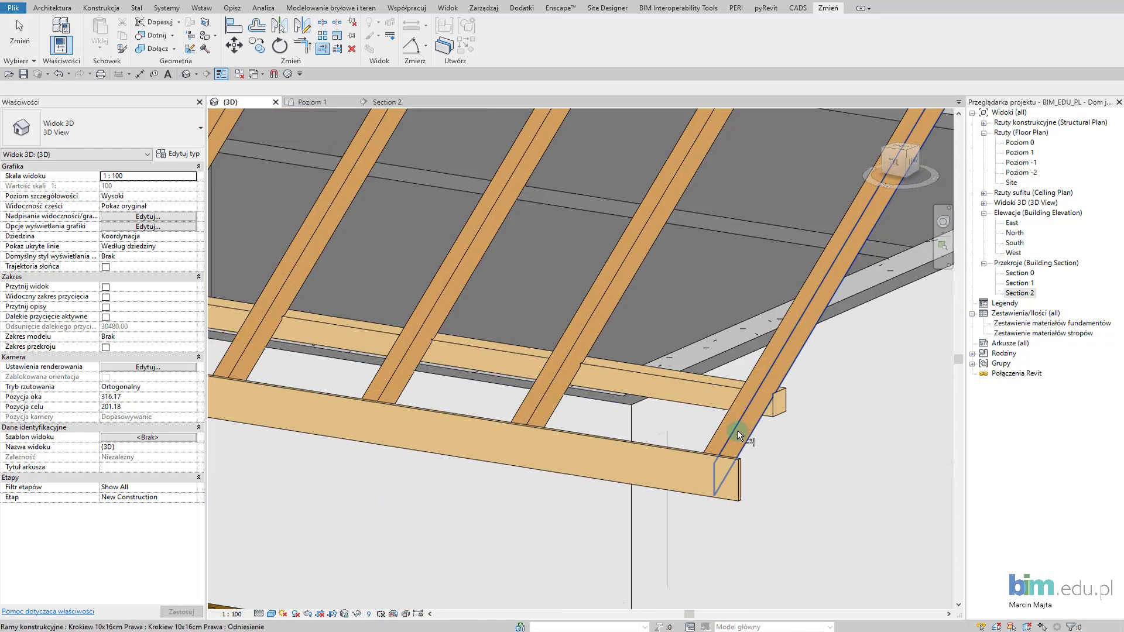
click(736, 430)
scroll(675, 465, down, 3)
scroll(668, 466, down, 2)
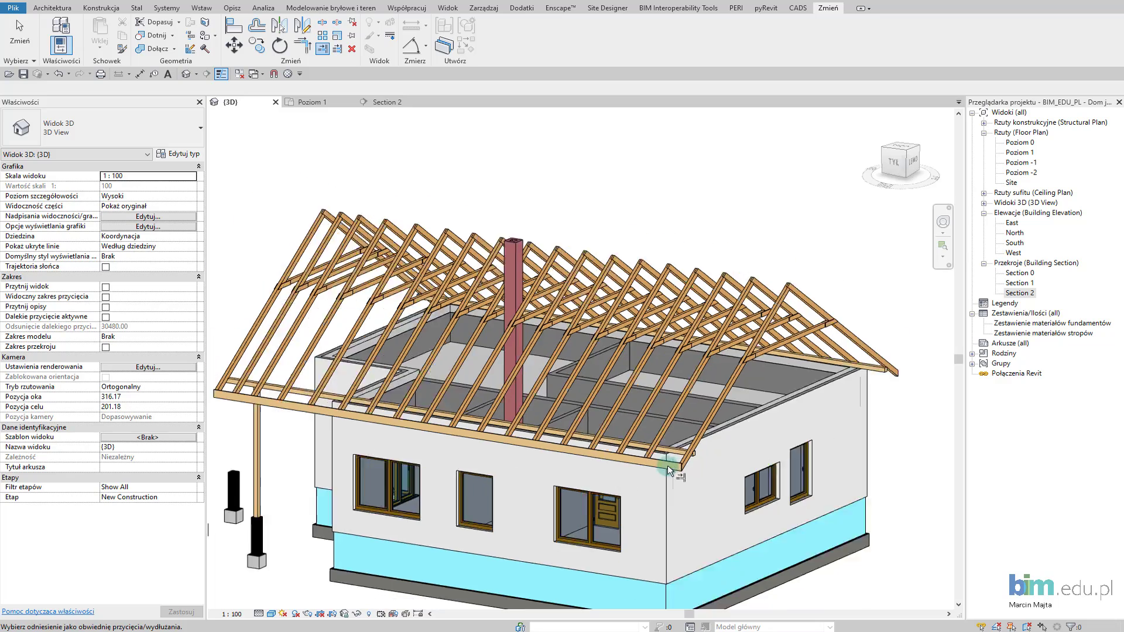
scroll(667, 465, down, 2)
key(Escape)
shift+middle_drag(667, 465, 603, 481)
- Mirror a copy of the fascia board in Section 2 about a vertical axis through the ridge
click(392, 104)
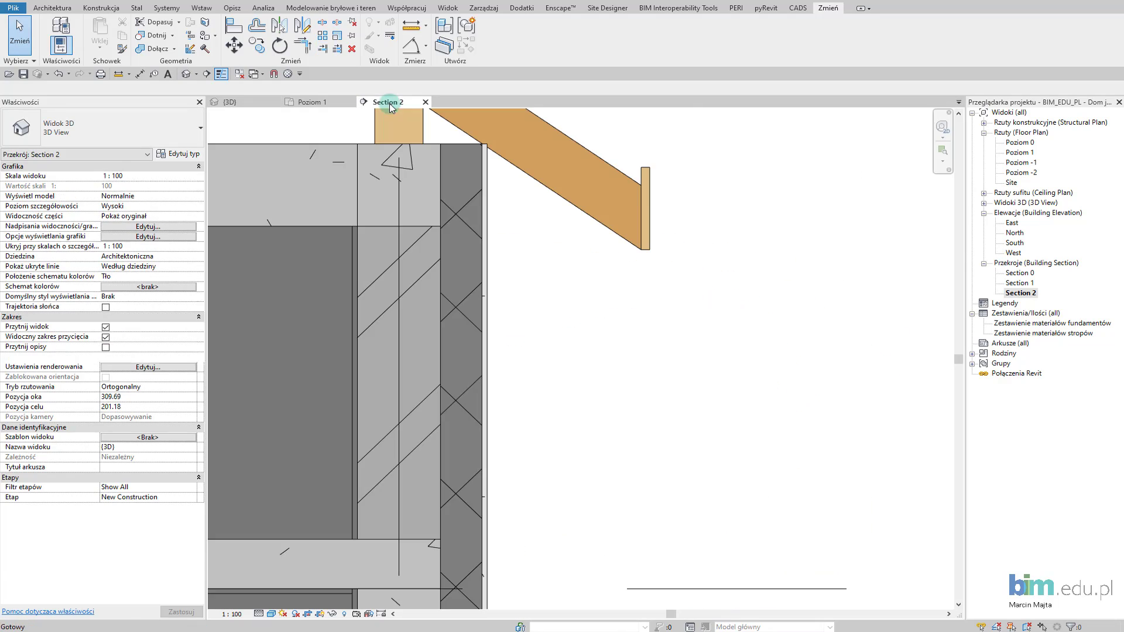
click(645, 176)
scroll(603, 390, down, 2)
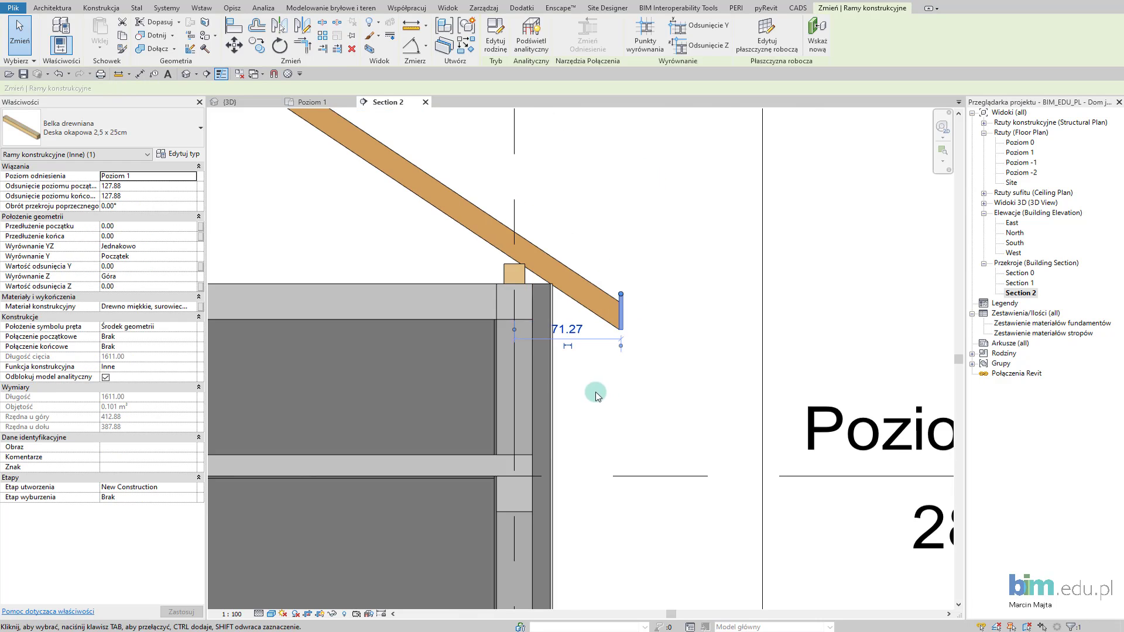
scroll(761, 442, down, 2)
scroll(678, 471, down, 2)
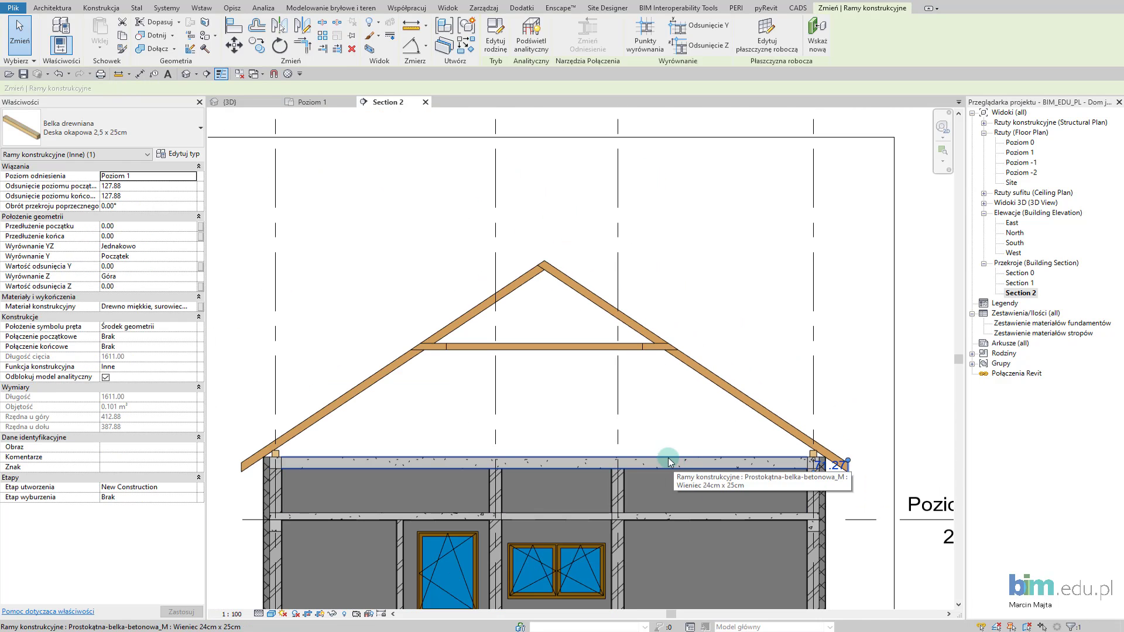
click(299, 30)
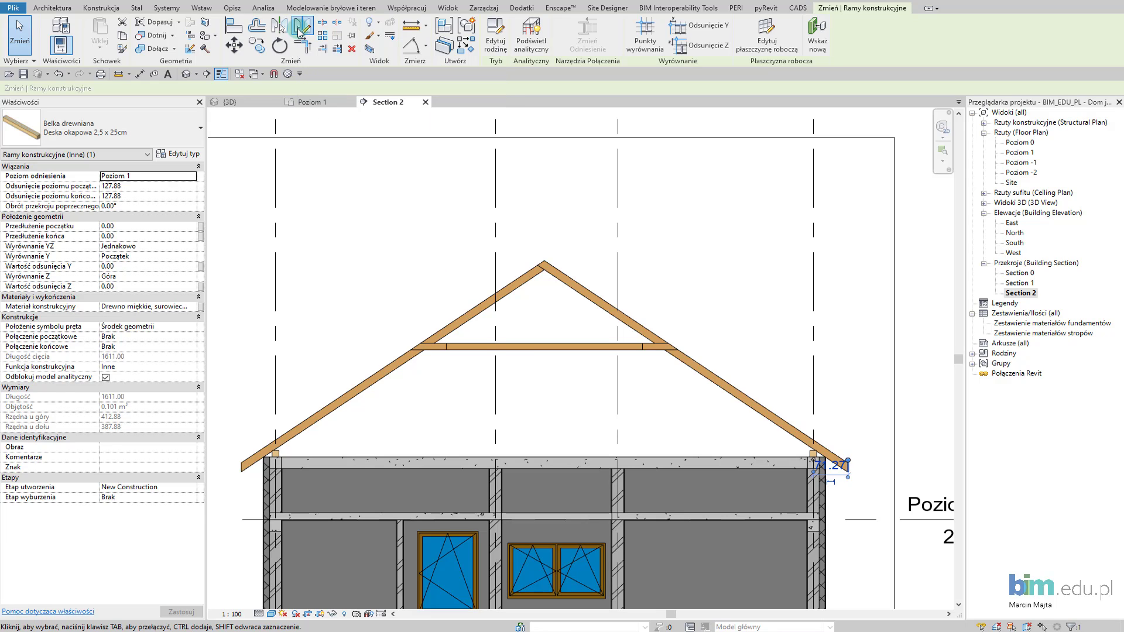
click(547, 262)
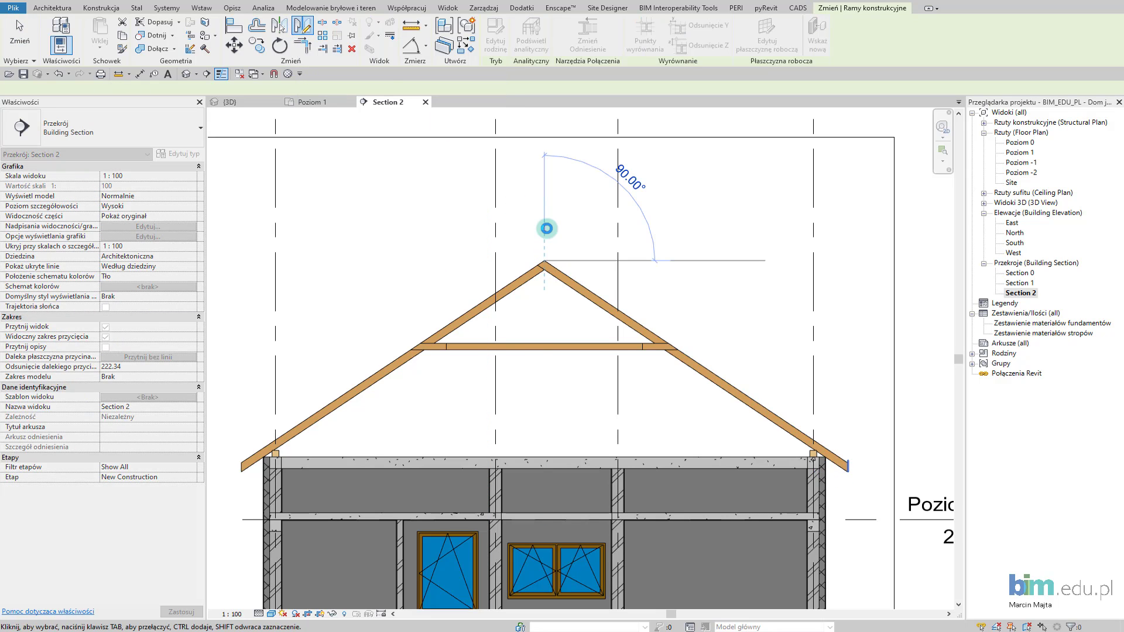
click(539, 231)
key(Escape)
- Check both eave boards in the 3D view, then return to Section 2
mouse_move(463, 325)
middle_down()
mouse_move(514, 292)
mouse_move(683, 451)
middle_up()
click(252, 105)
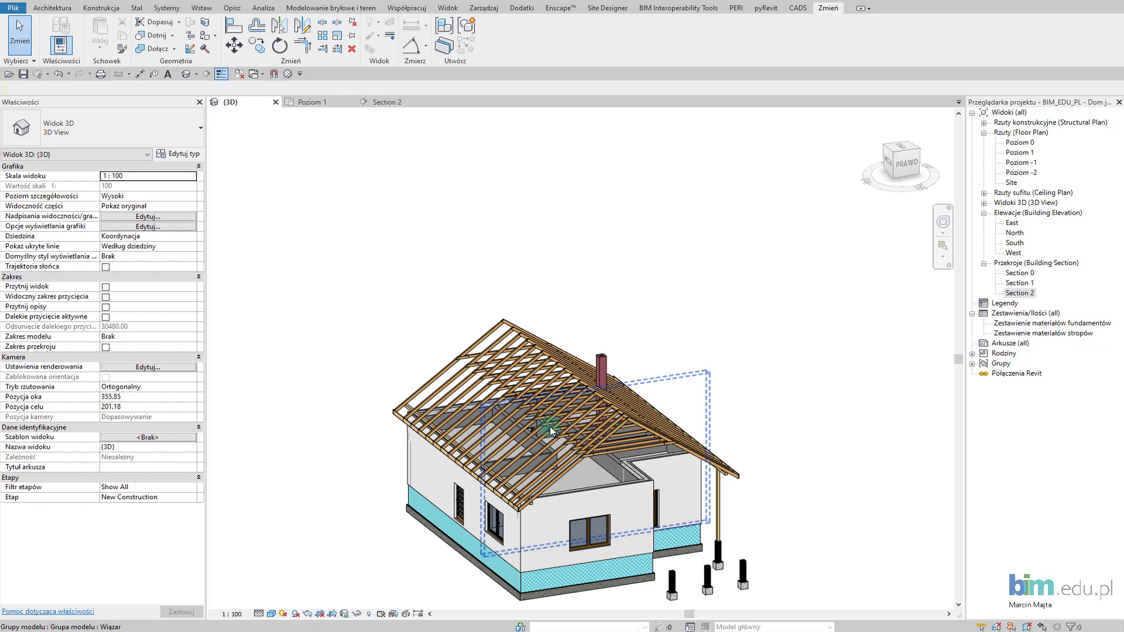
shift+middle_drag(566, 450, 634, 426)
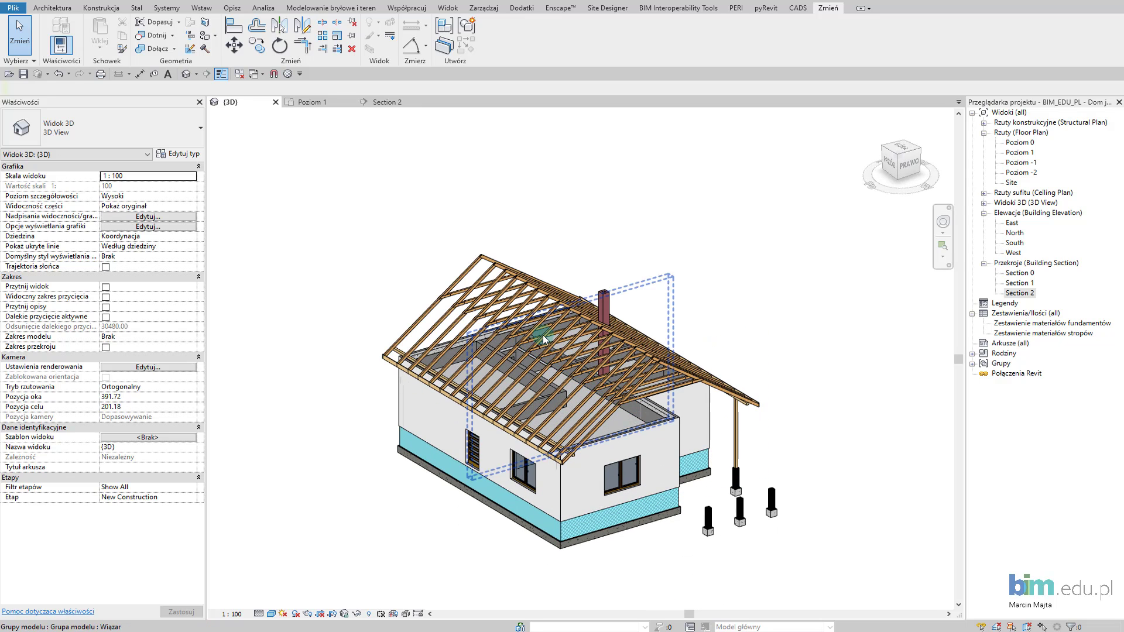
click(385, 102)
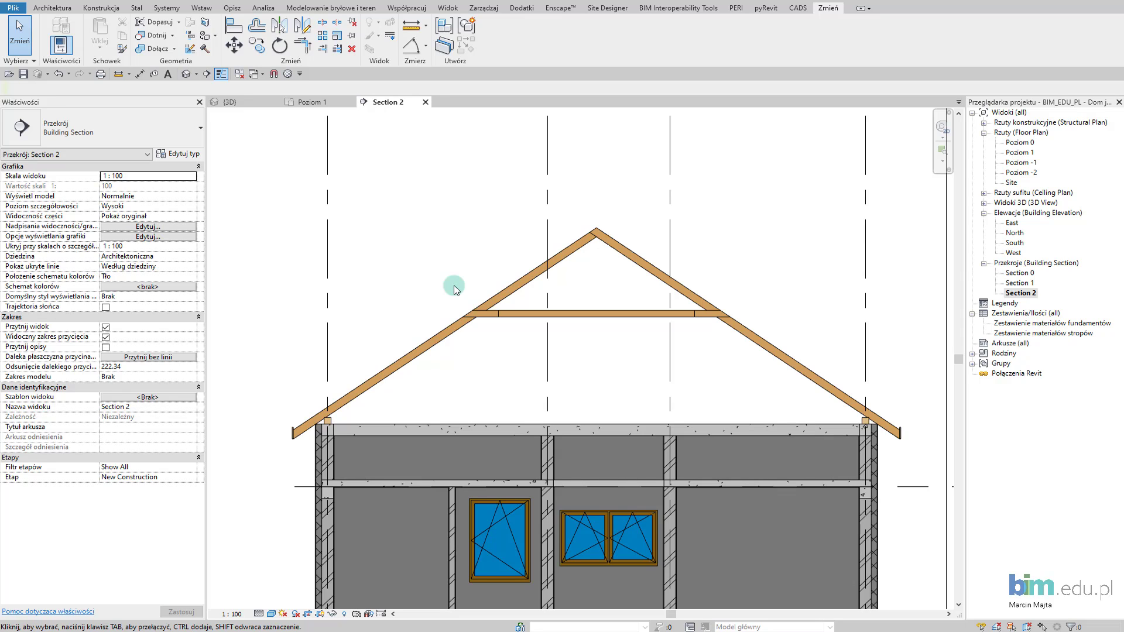
- Start a beam (BM) and duplicate its type as 'Konstrłata 2,5 x 5cm' with depth d 5
key(b)
key(m)
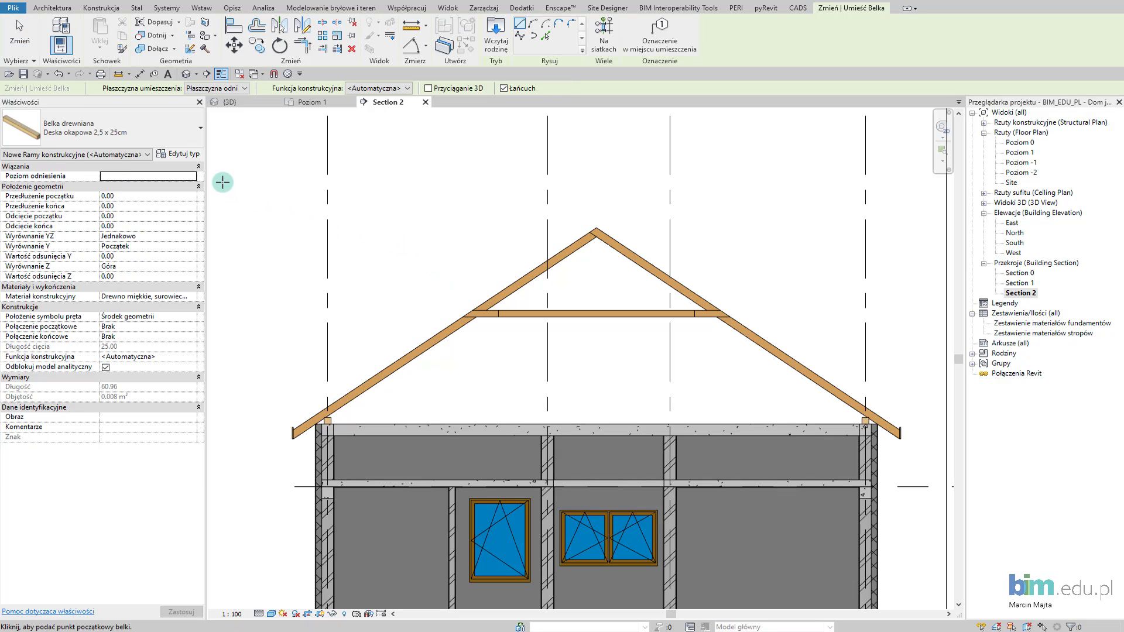
click(182, 155)
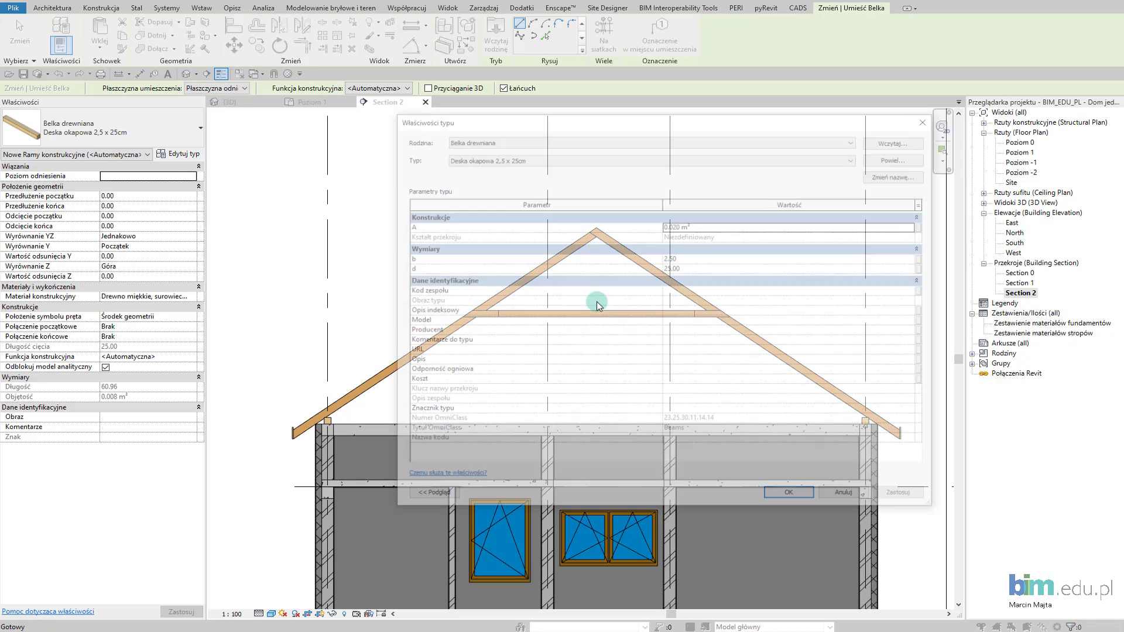
click(927, 158)
text(Konstrlata 2,5 x 5cm)
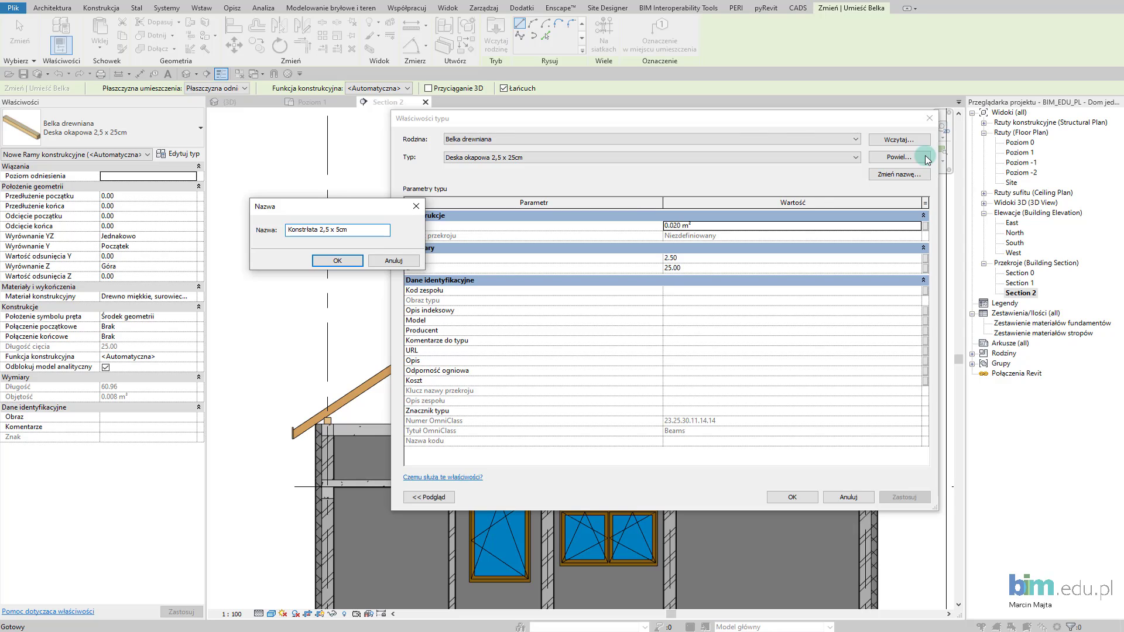
click(334, 261)
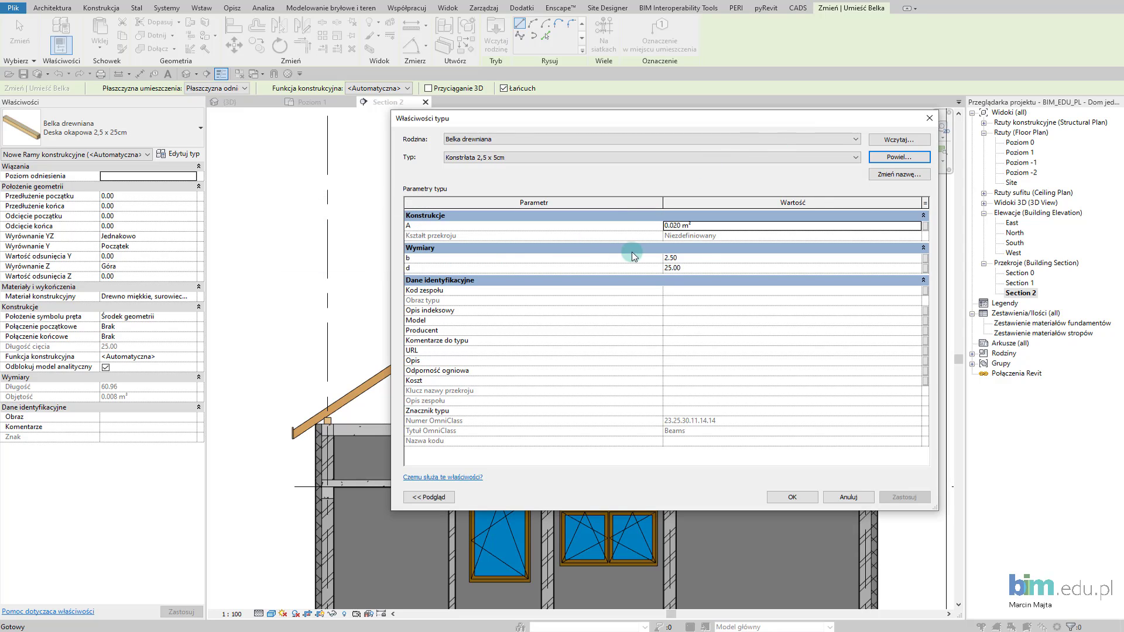
click(708, 261)
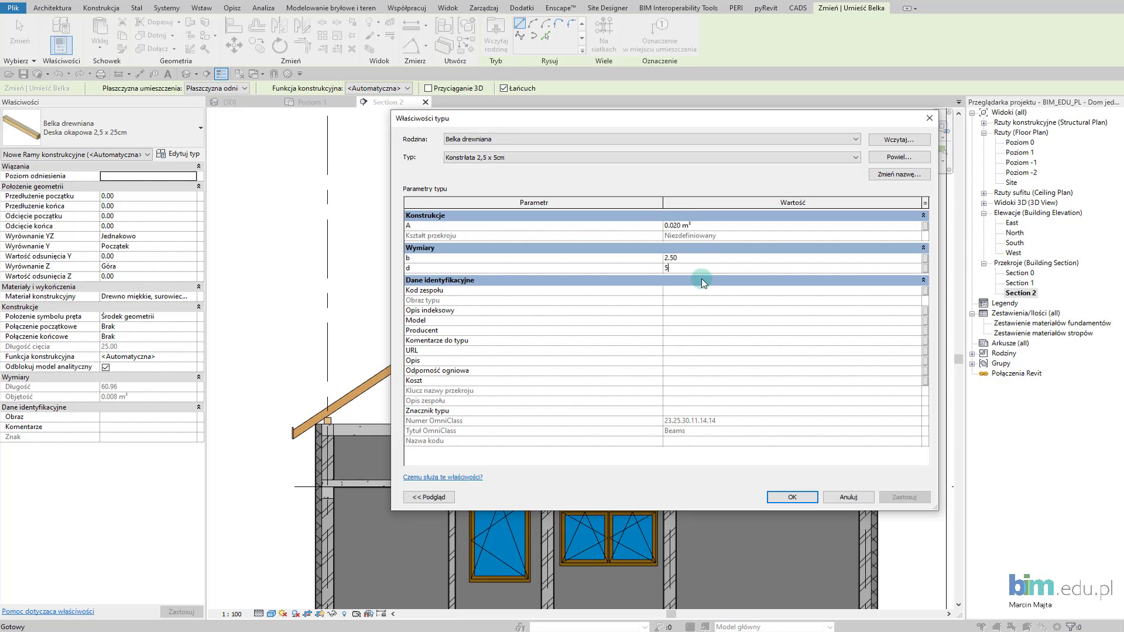
click(814, 498)
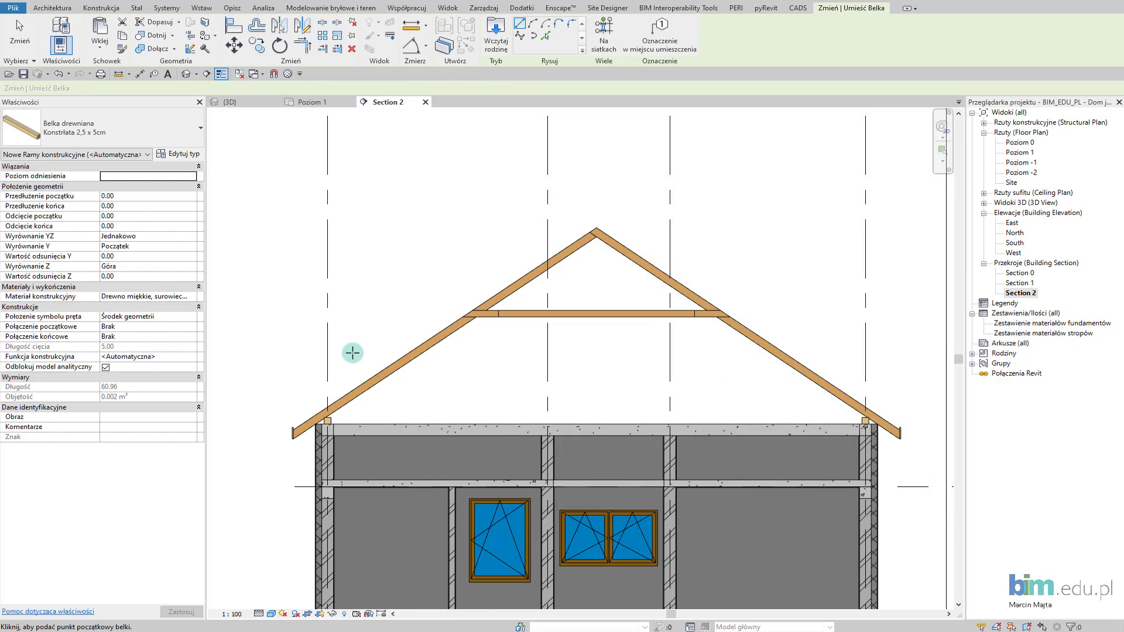
scroll(414, 368, up, 3)
- Draw the Konstrłata beam above the left rafter from its start to end point
click(415, 374)
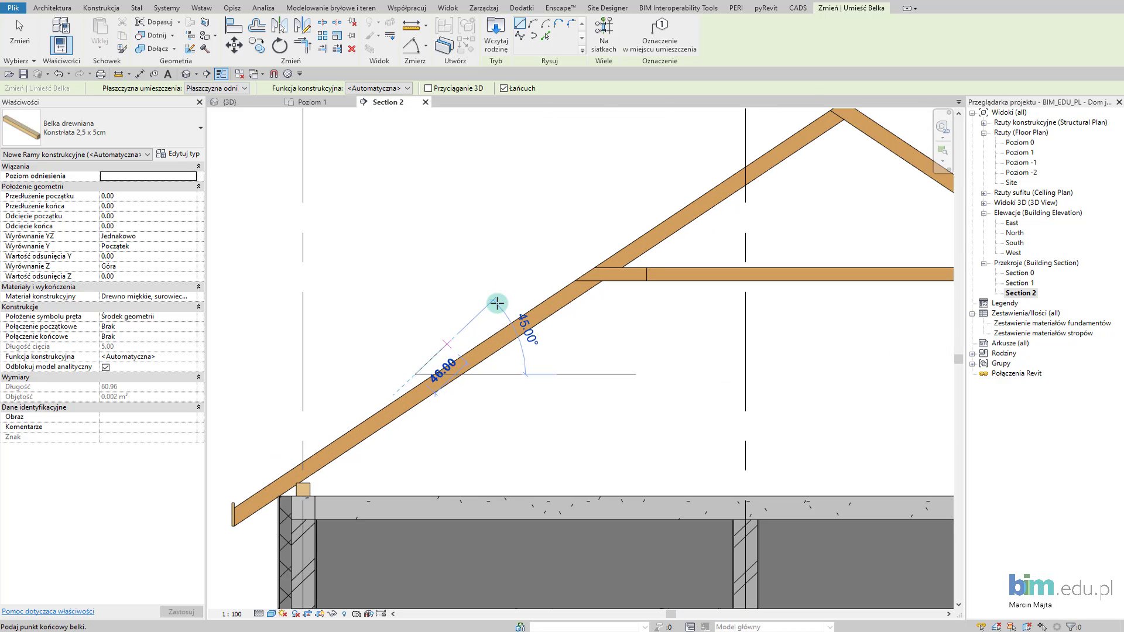
click(606, 225)
key(Escape)
key(Escape)
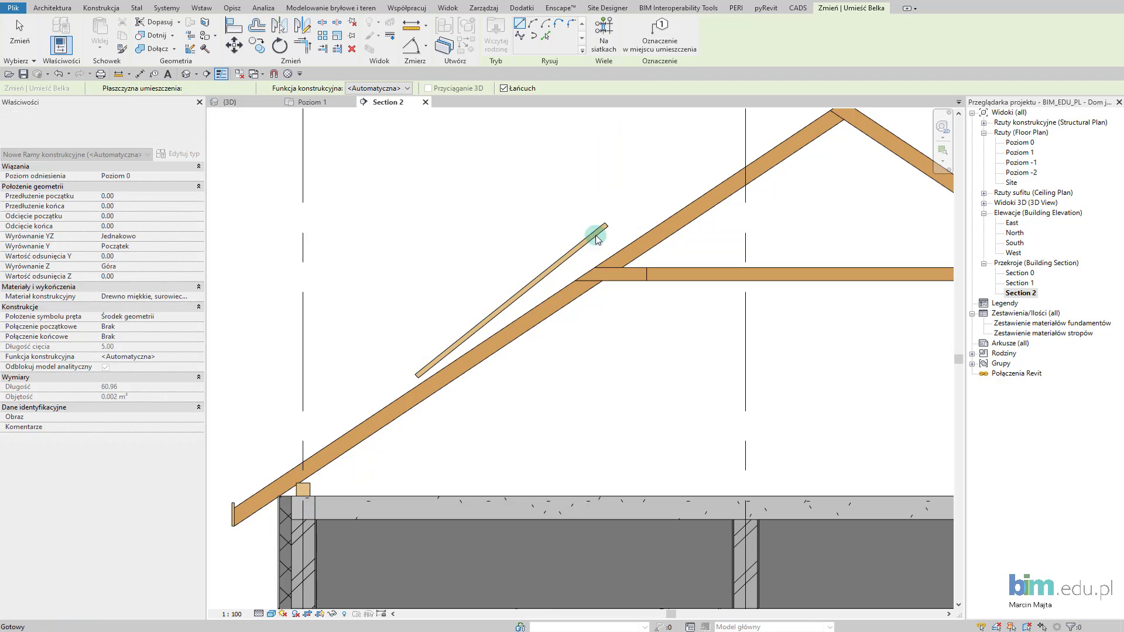
key(Escape)
scroll(419, 384, up, 3)
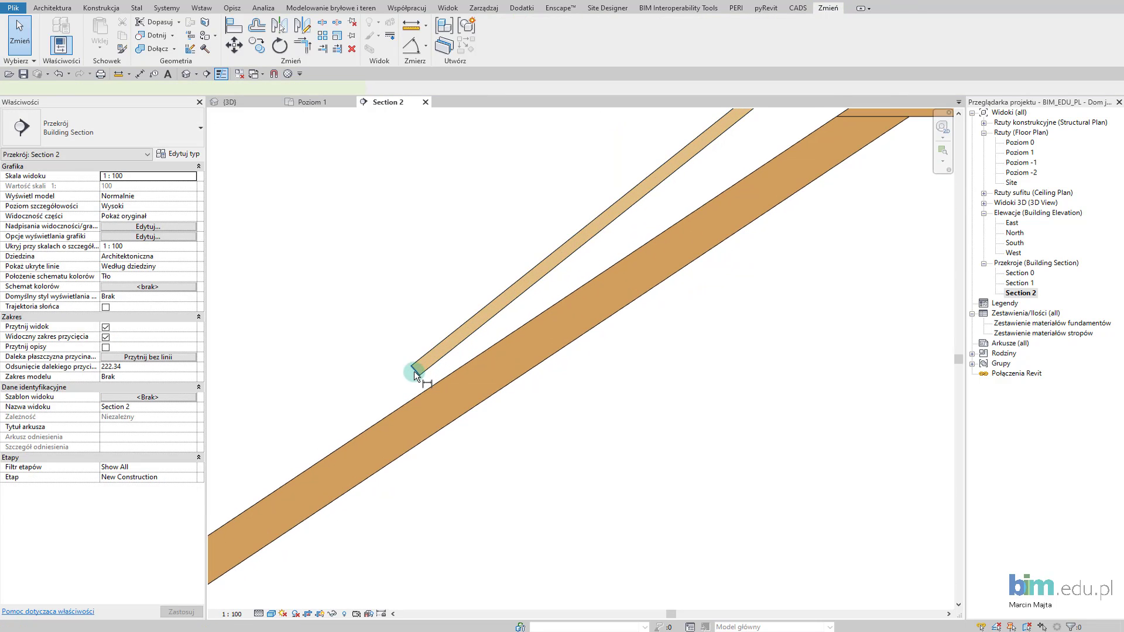
- Try dimensioning the new beam, then cancel and reframe the roof truss
key(d)
key(i)
click(438, 336)
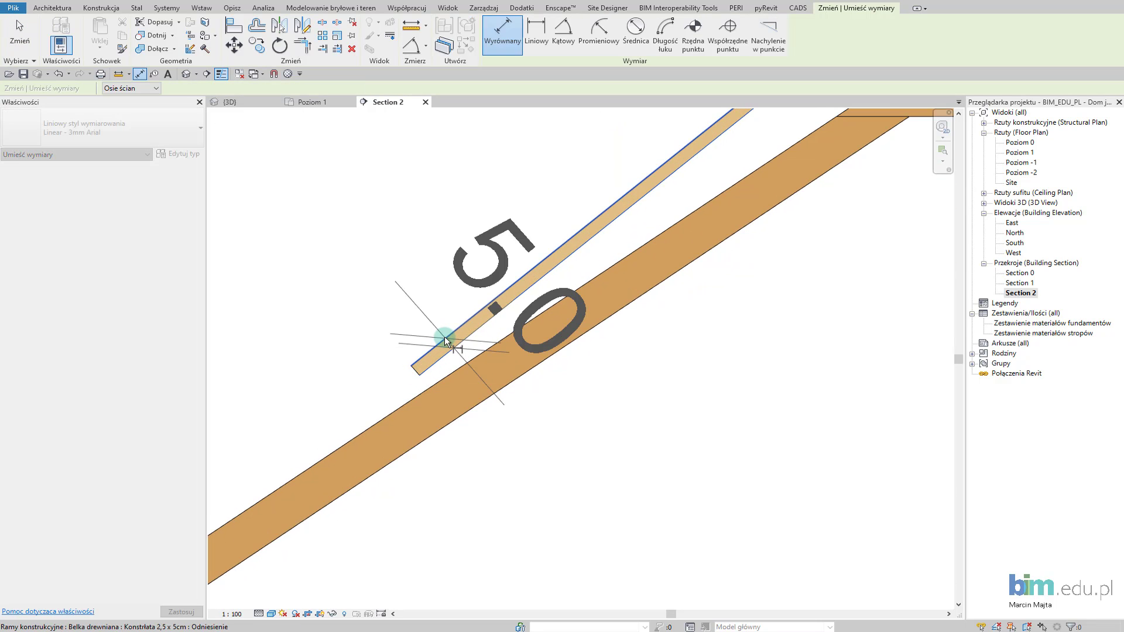
key(Escape)
scroll(445, 333, down, 4)
middle_drag(460, 334, 477, 342)
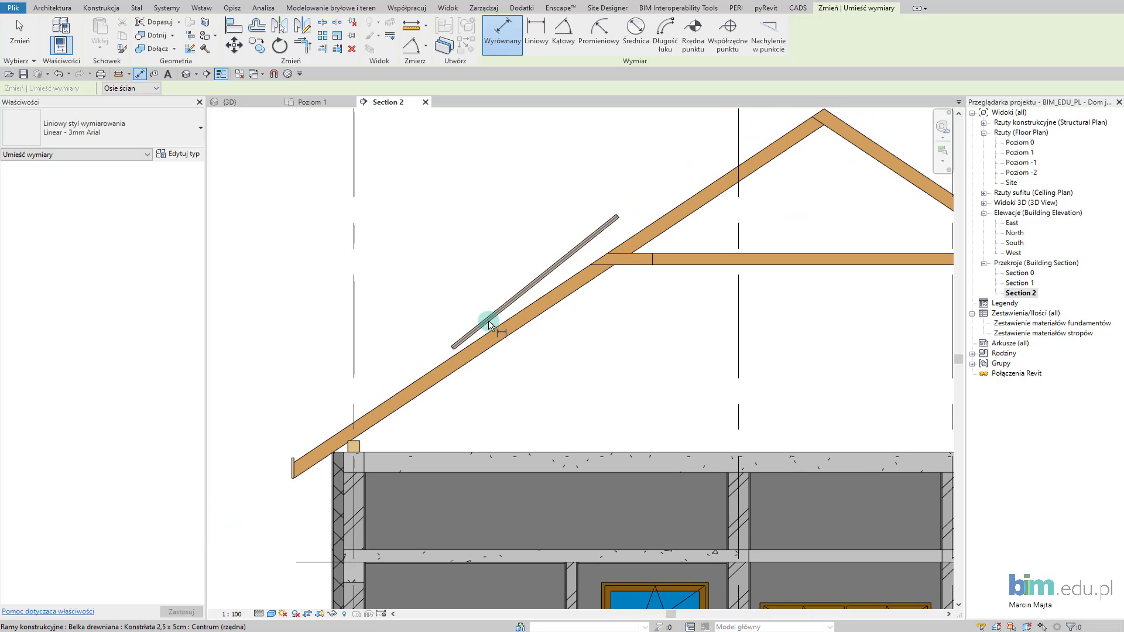
key(Escape)
key(Escape)
- Change the beam's type to b 5.00 by d 2.50 and apply
click(479, 323)
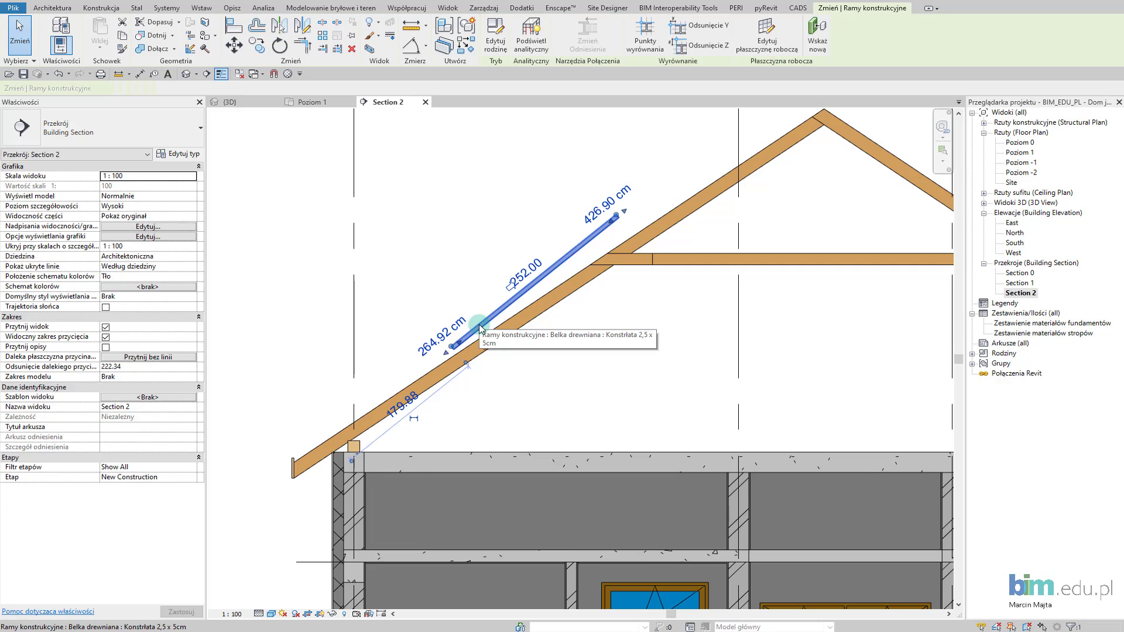
click(179, 155)
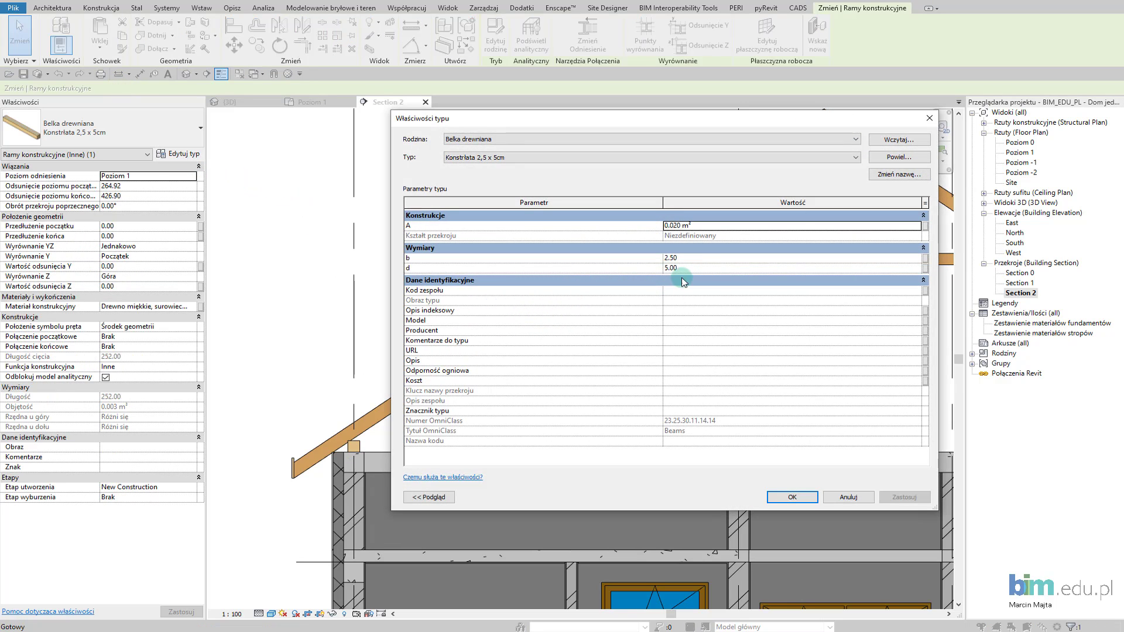
text(5)
click(698, 271)
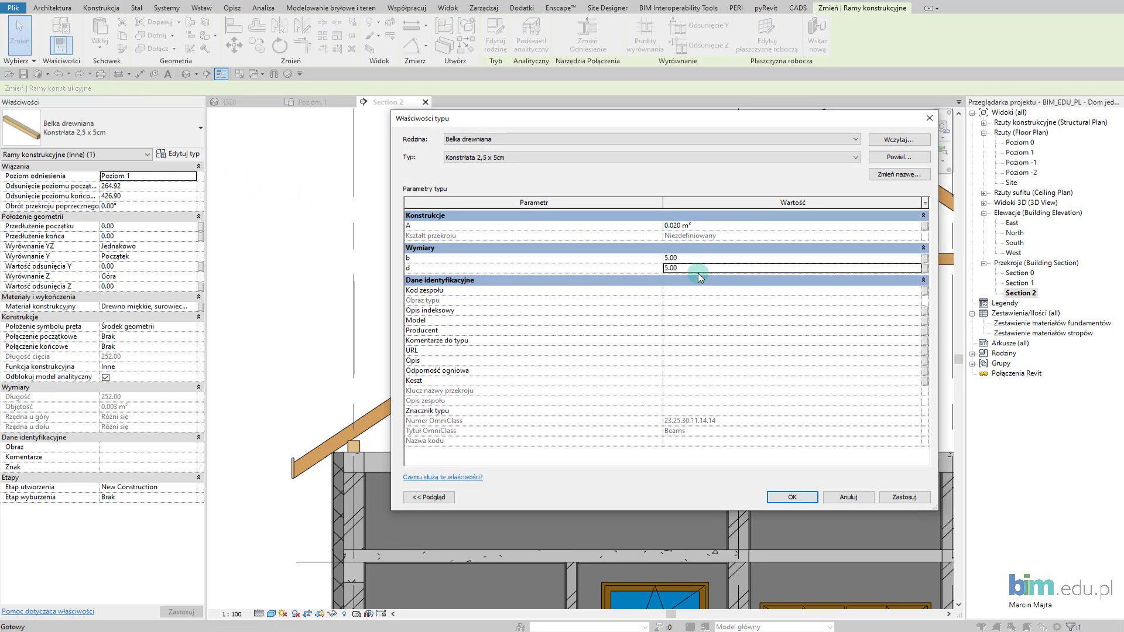
text(2.5)
click(754, 330)
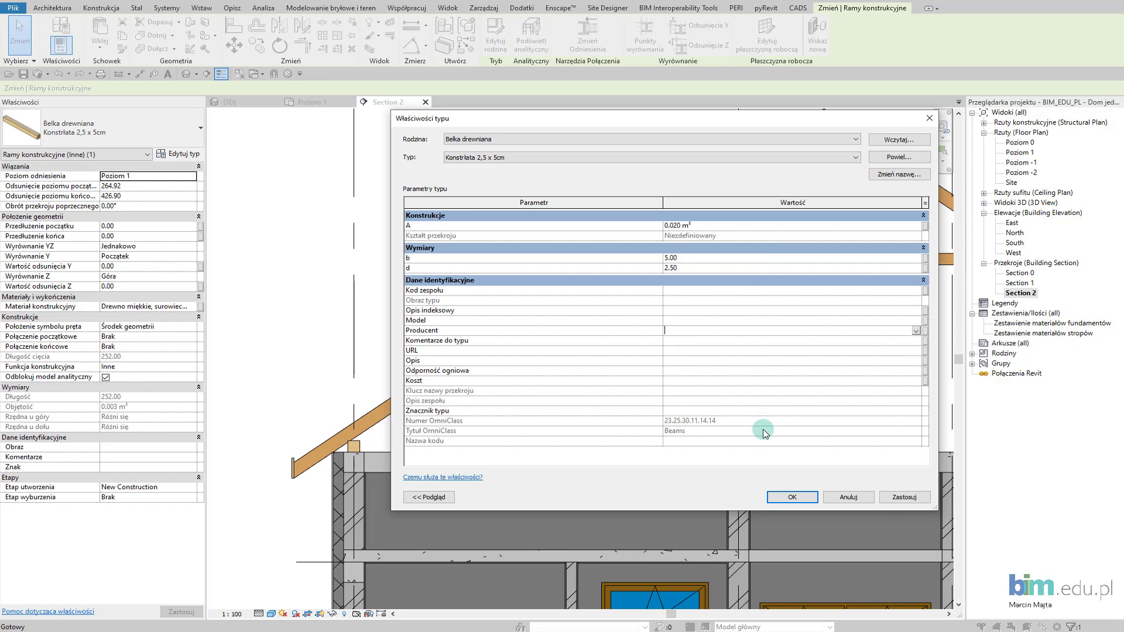
click(885, 497)
click(802, 497)
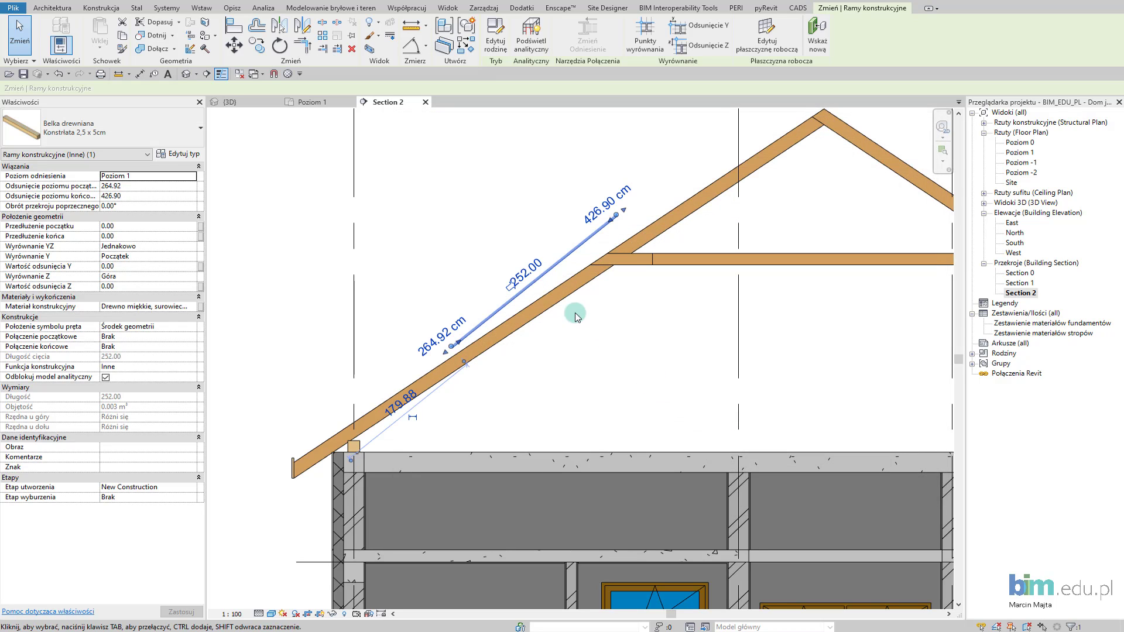
scroll(544, 272, up, 2)
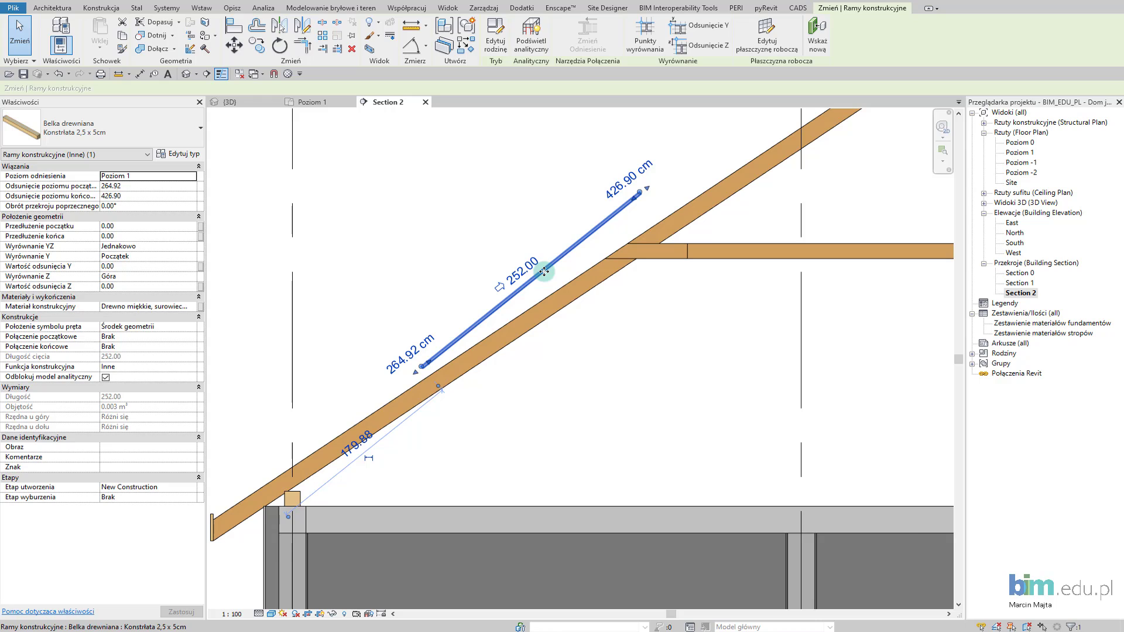
- Align (AL) the counter-batten onto the left rafter's top edge
key(a)
key(l)
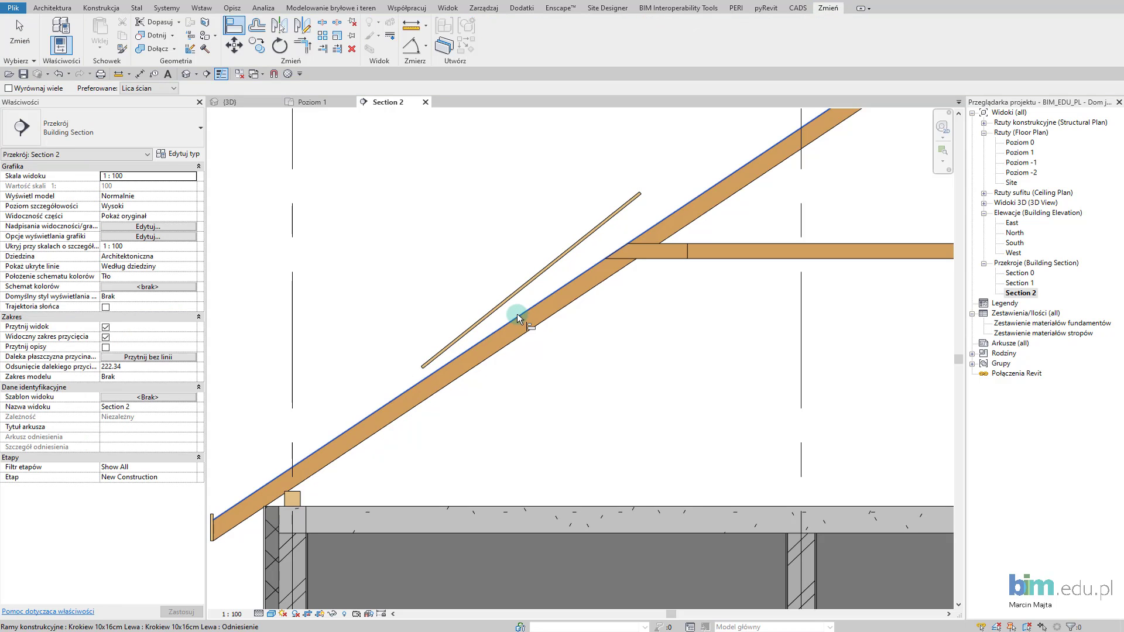
click(518, 314)
scroll(492, 307, up, 3)
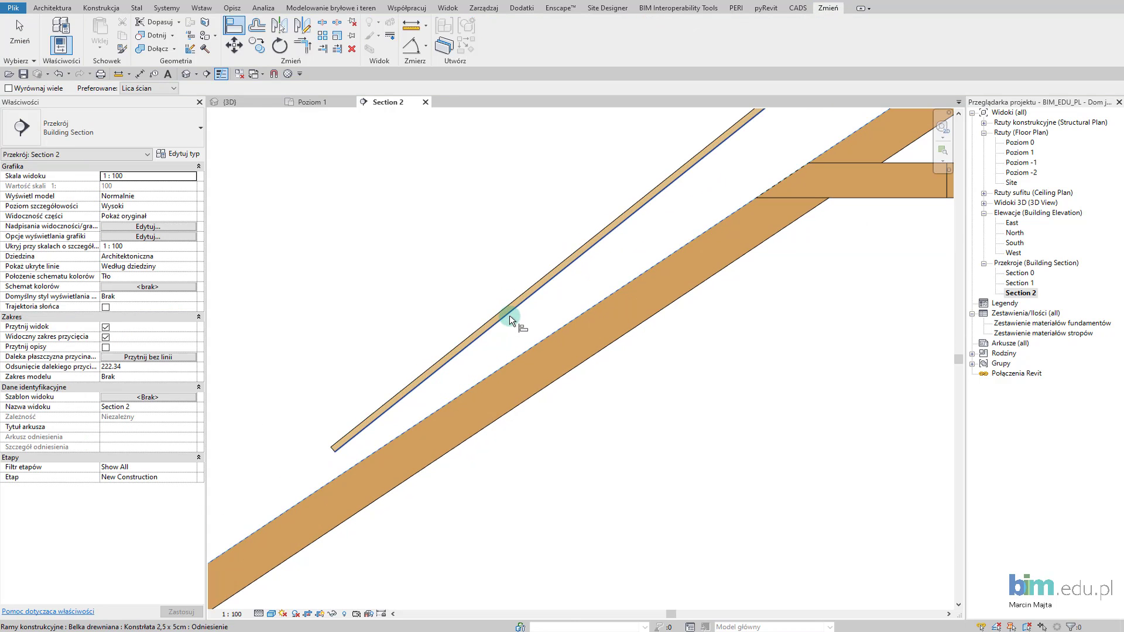
click(510, 314)
scroll(459, 374, down, 2)
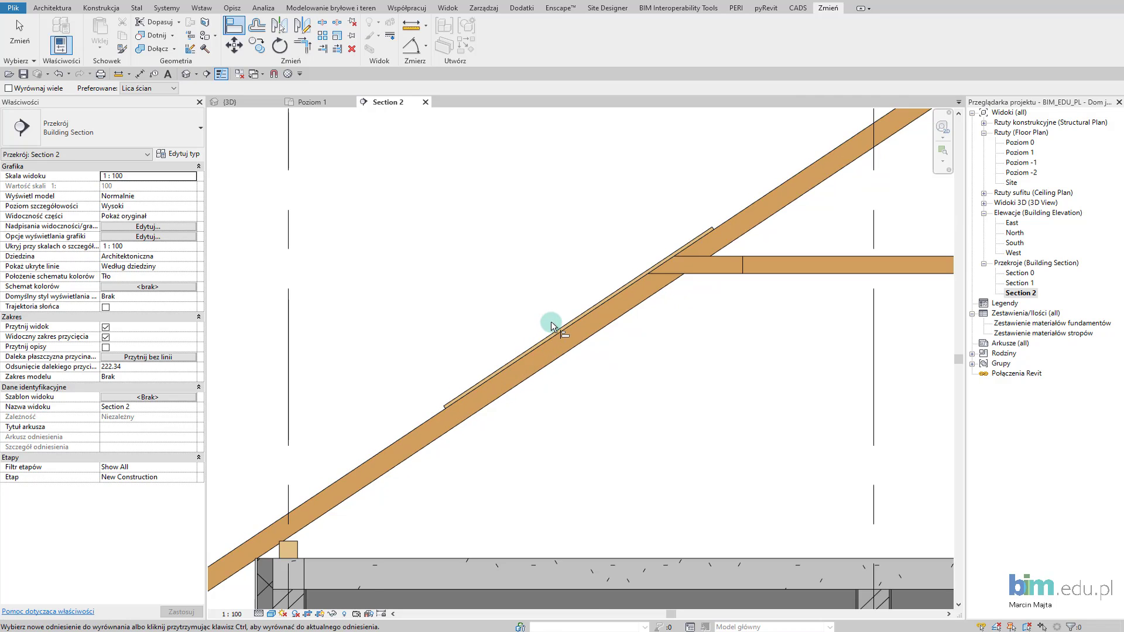
scroll(551, 317, down, 2)
key(Escape)
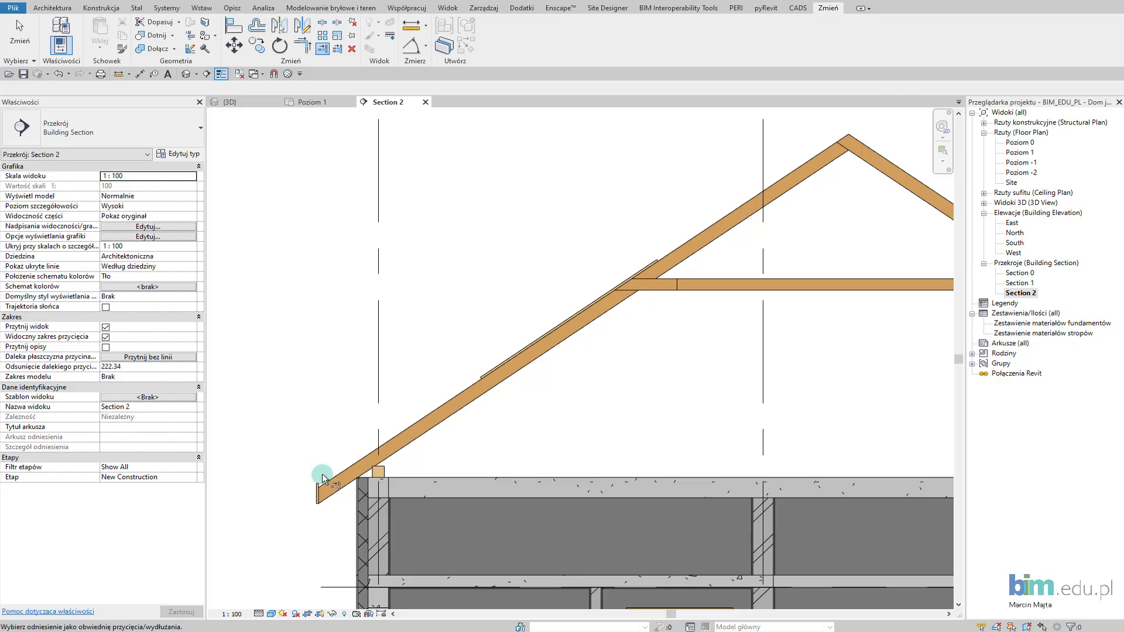
- Bring the roof and walls into view and start drawing model lines (LI)
mouse_move(321, 472)
middle_down()
mouse_move(643, 251)
mouse_move(599, 309)
mouse_move(667, 234)
middle_up()
scroll(667, 234, down, 1)
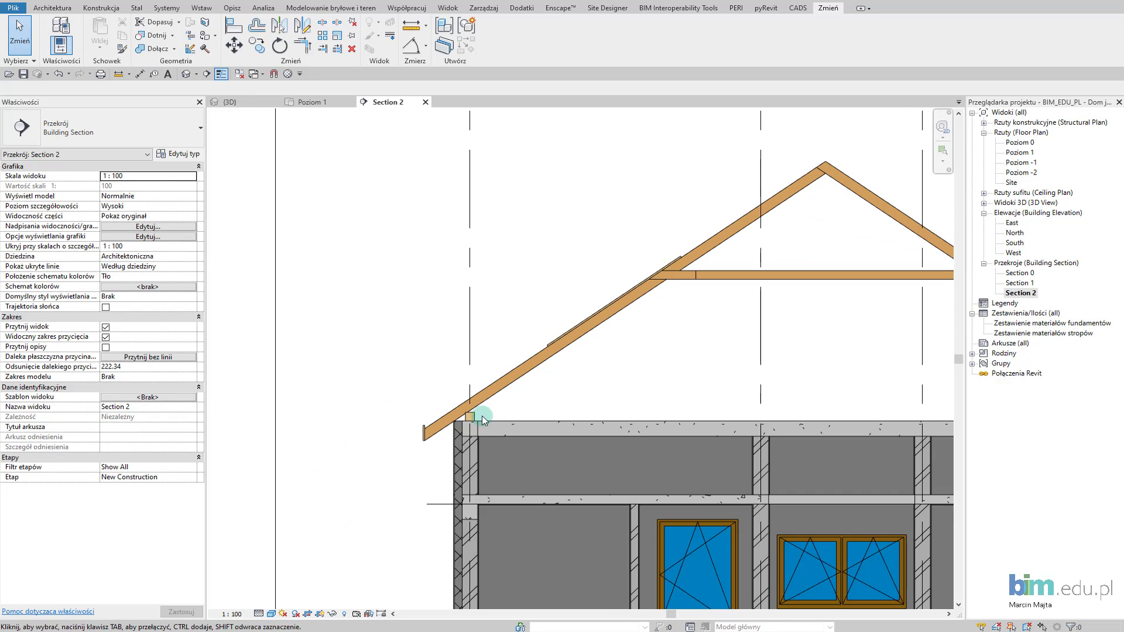
key(l)
key(i)
scroll(464, 409, up, 2)
scroll(465, 410, up, 1)
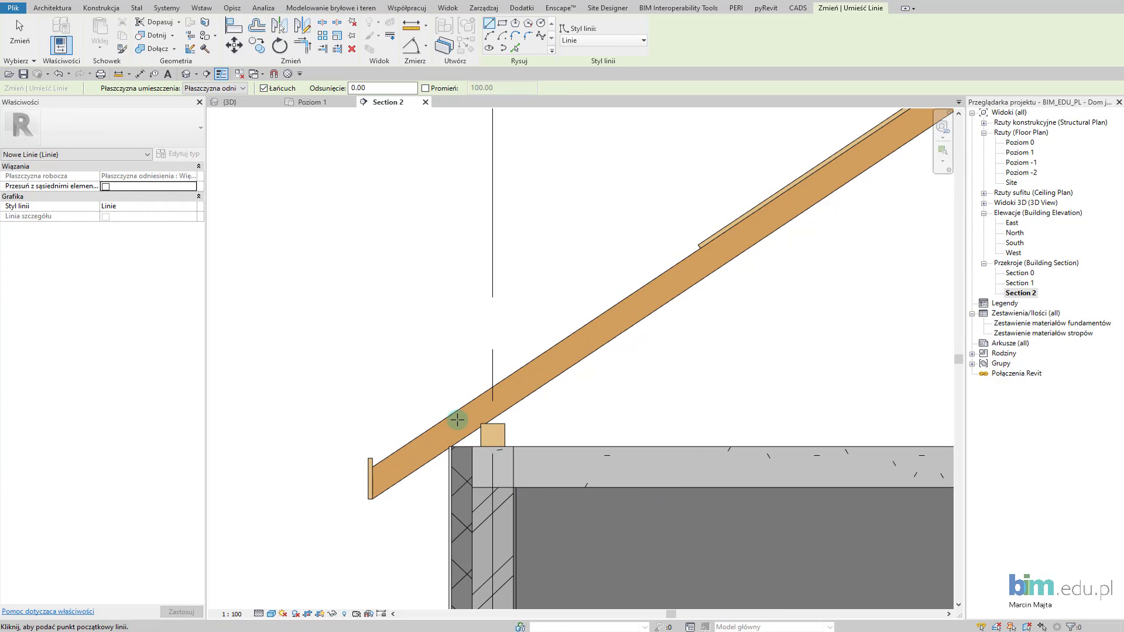
- Draw short vertical guide lines at the wall top and above the roof ridge apex
click(448, 428)
click(451, 363)
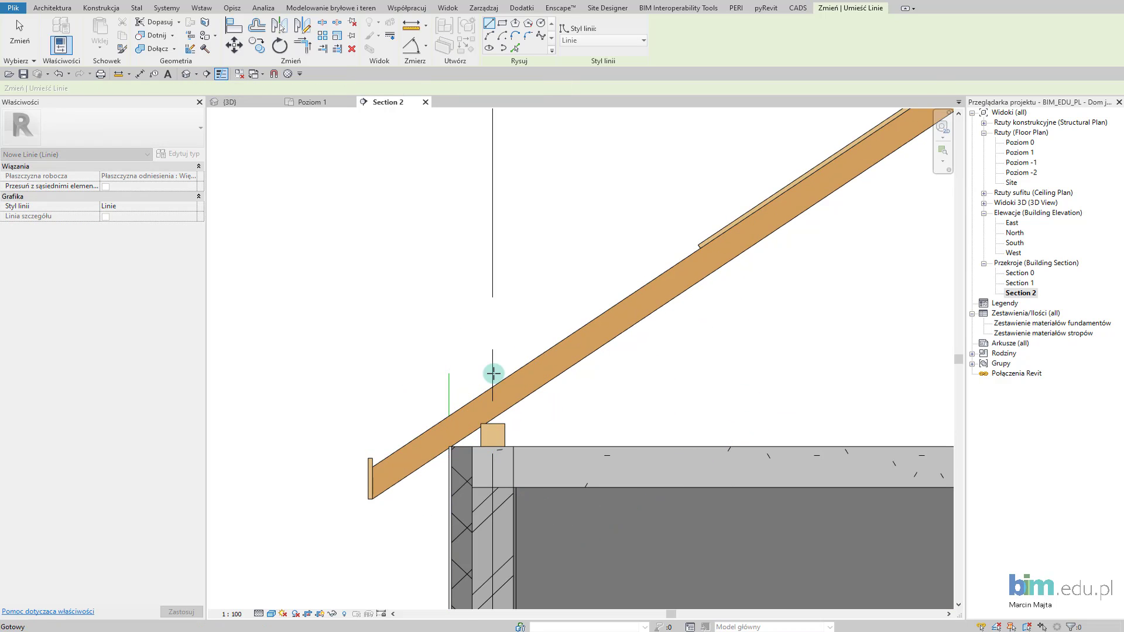
scroll(527, 372, down, 2)
middle_drag(527, 372, 374, 513)
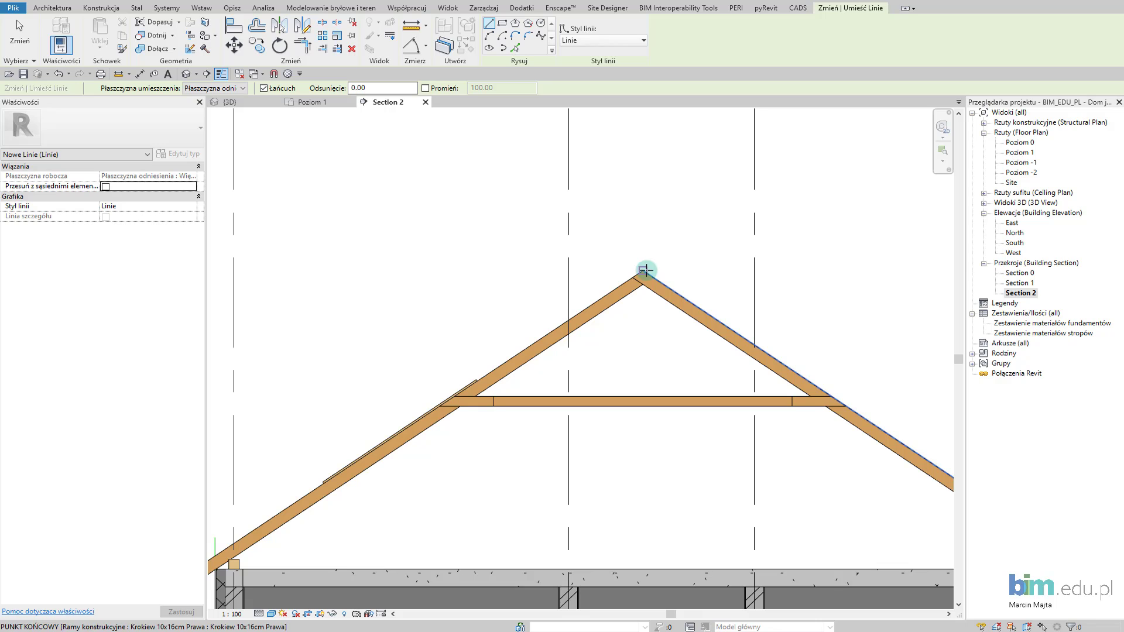
click(643, 272)
click(643, 242)
key(Escape)
scroll(482, 452, down, 1)
key(Escape)
scroll(439, 452, down, 2)
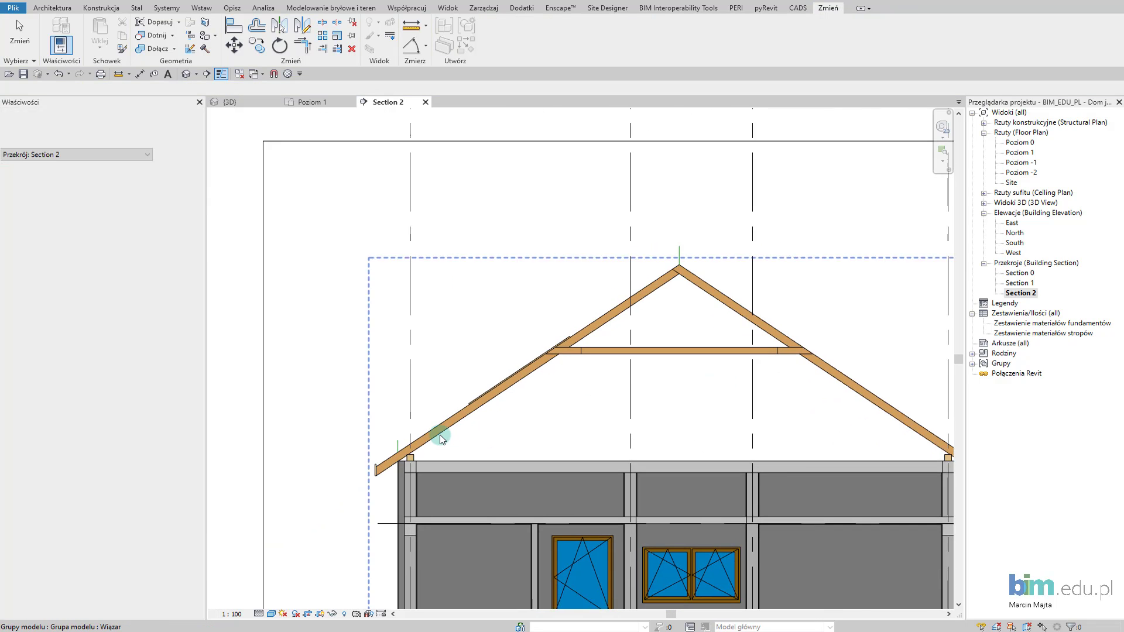
scroll(433, 439, up, 4)
- Run Trim/Extend (TR) on the left roof slope, then clear the selection and return to 3D
key(t)
key(r)
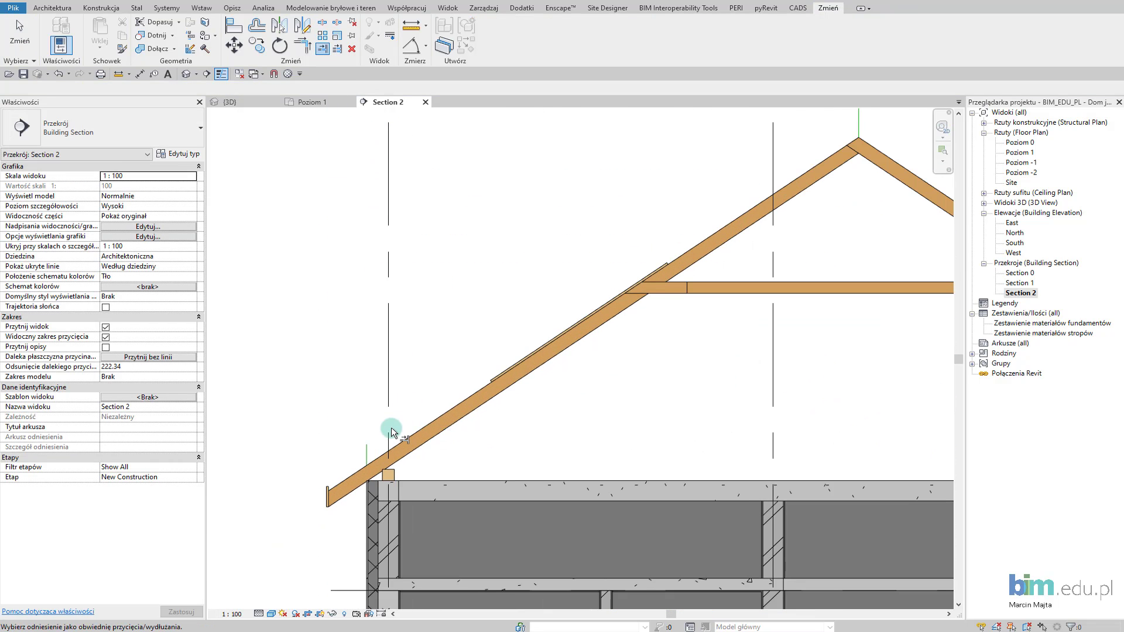
scroll(391, 428, up, 2)
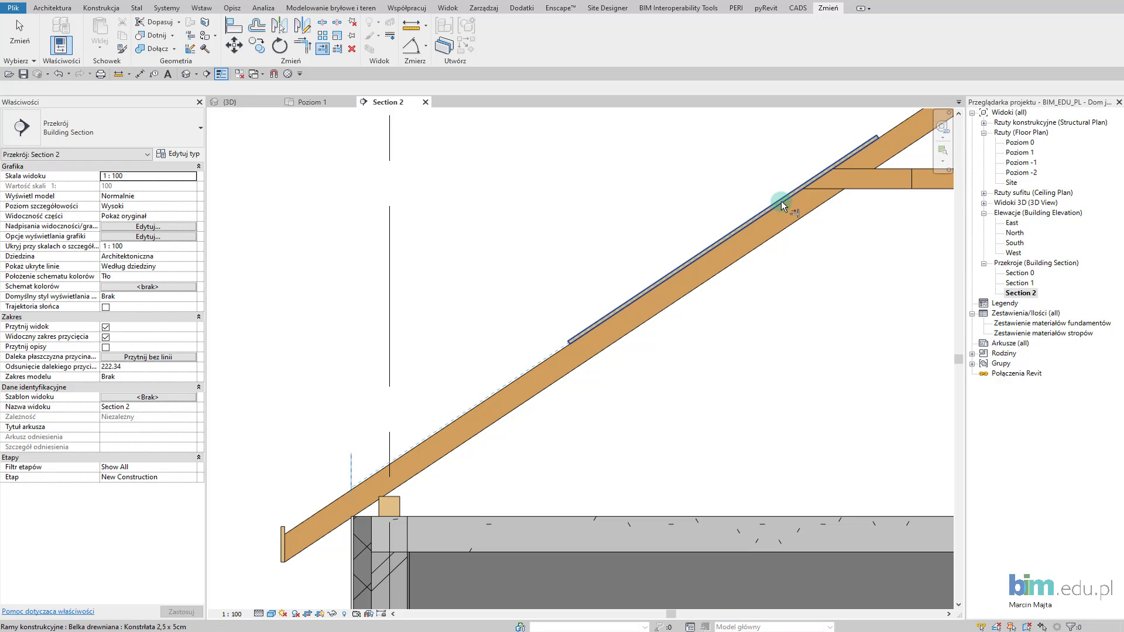
scroll(782, 201, down, 3)
middle_drag(720, 293, 654, 334)
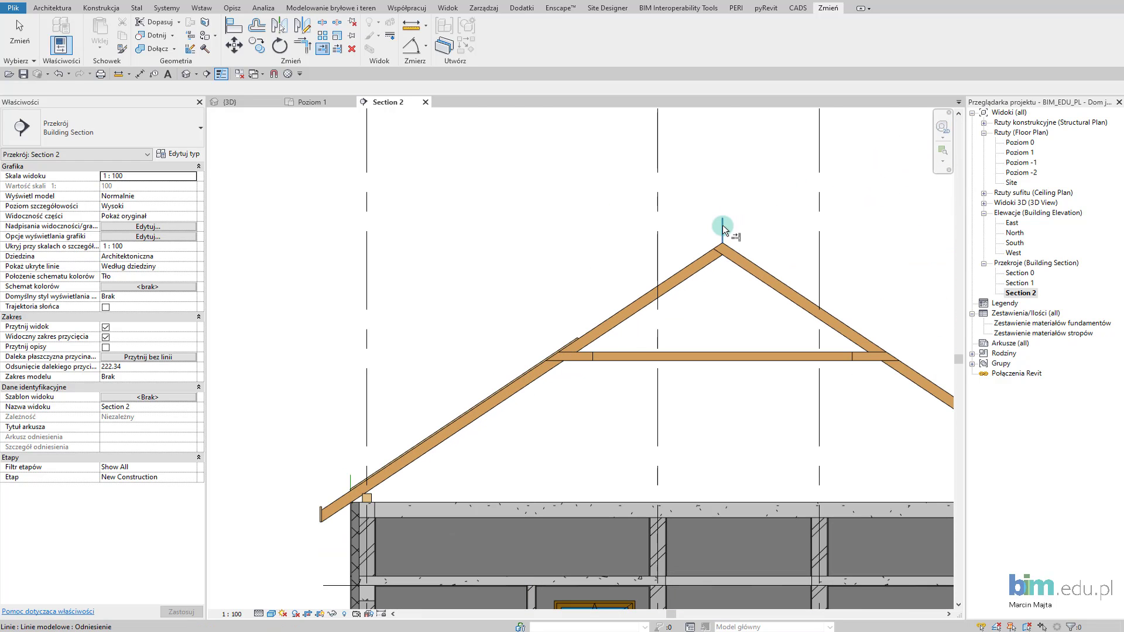
key(Escape)
key(Escape)
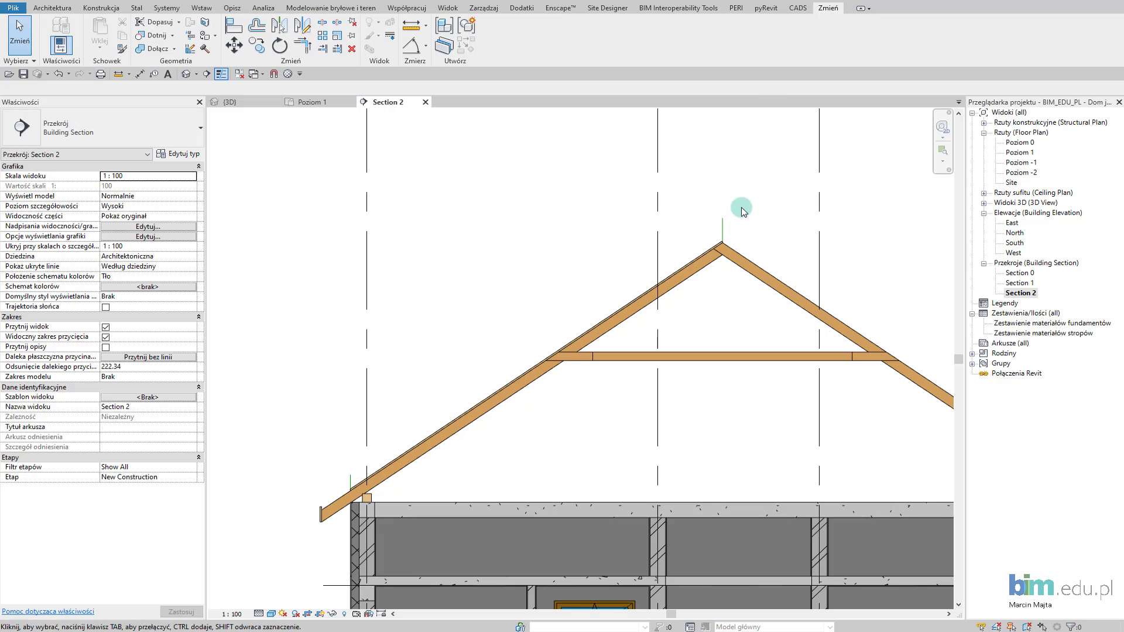
click(717, 225)
click(349, 448)
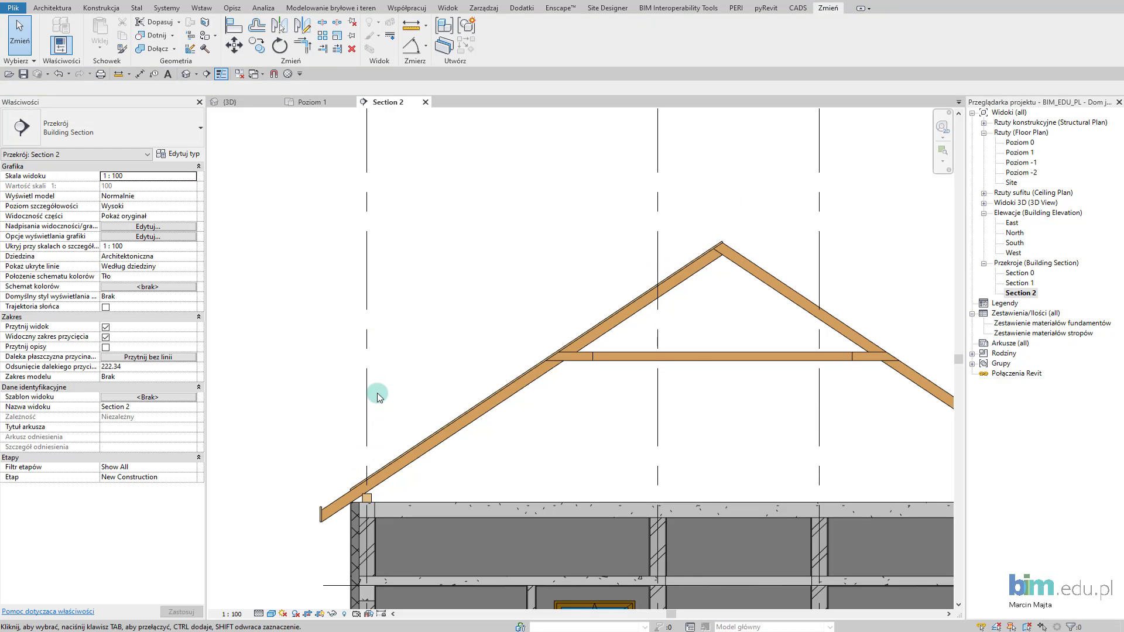
key(ctrl+Tab)
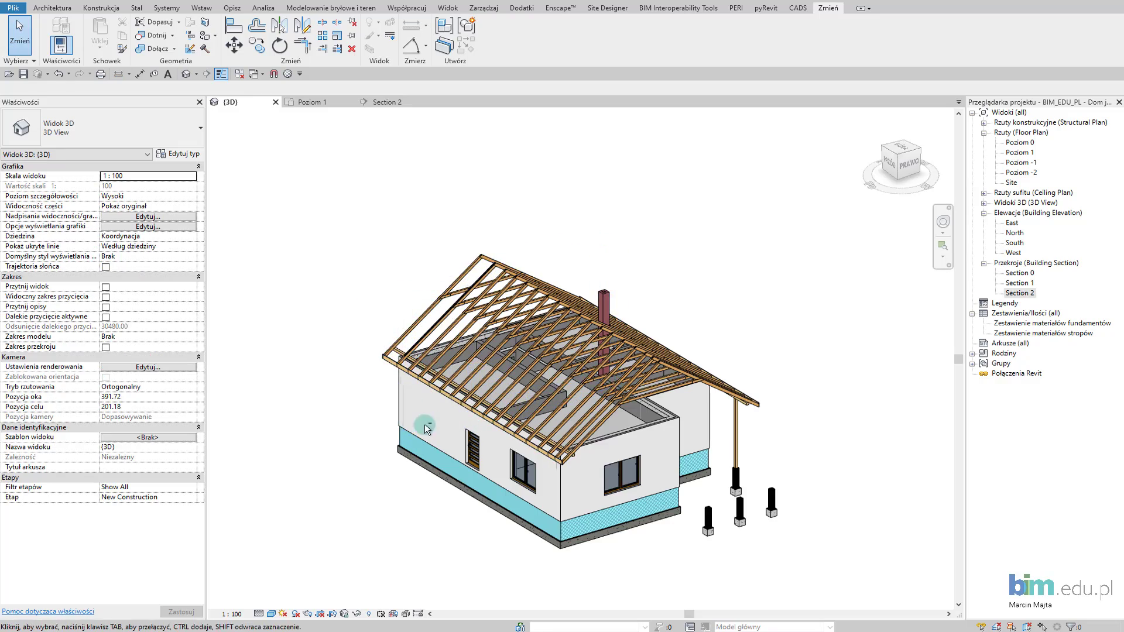
- Turn to the front view and move the counter-batten against its rafter
scroll(427, 429, up, 3)
scroll(419, 445, up, 4)
shift+middle_drag(410, 464, 657, 343)
click(893, 174)
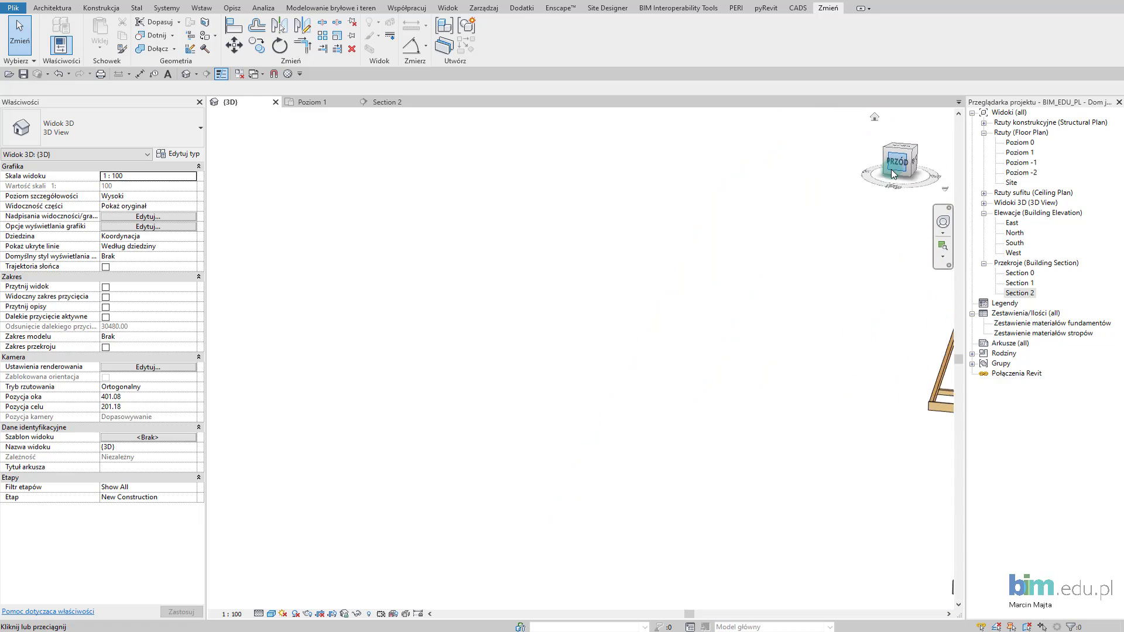
scroll(394, 266, up, 2)
scroll(420, 363, up, 4)
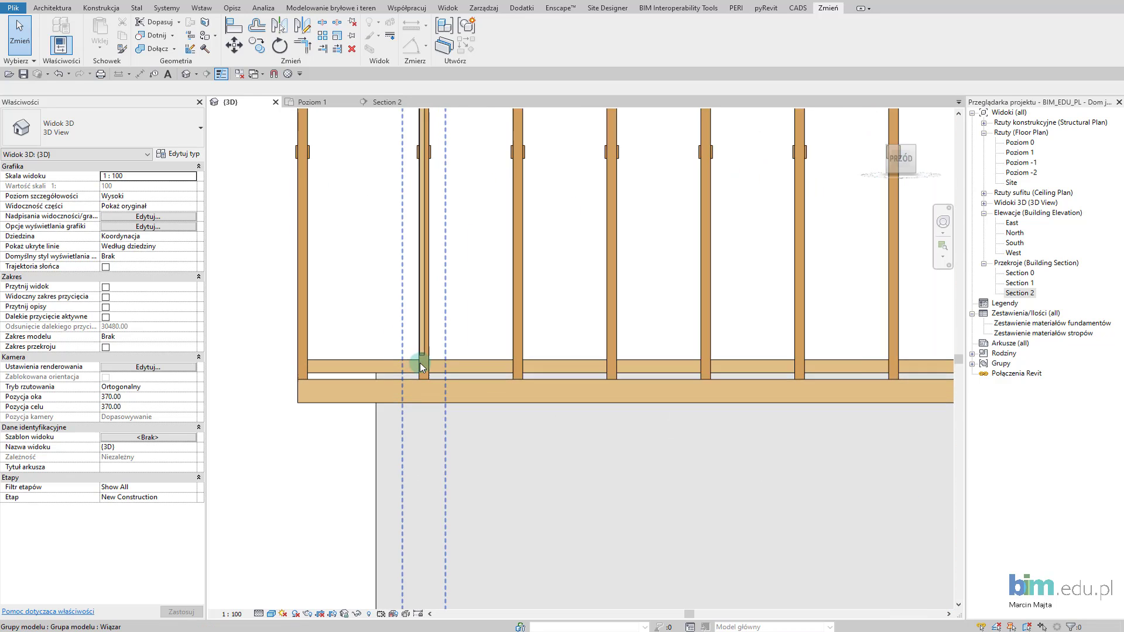
scroll(419, 363, up, 3)
click(424, 333)
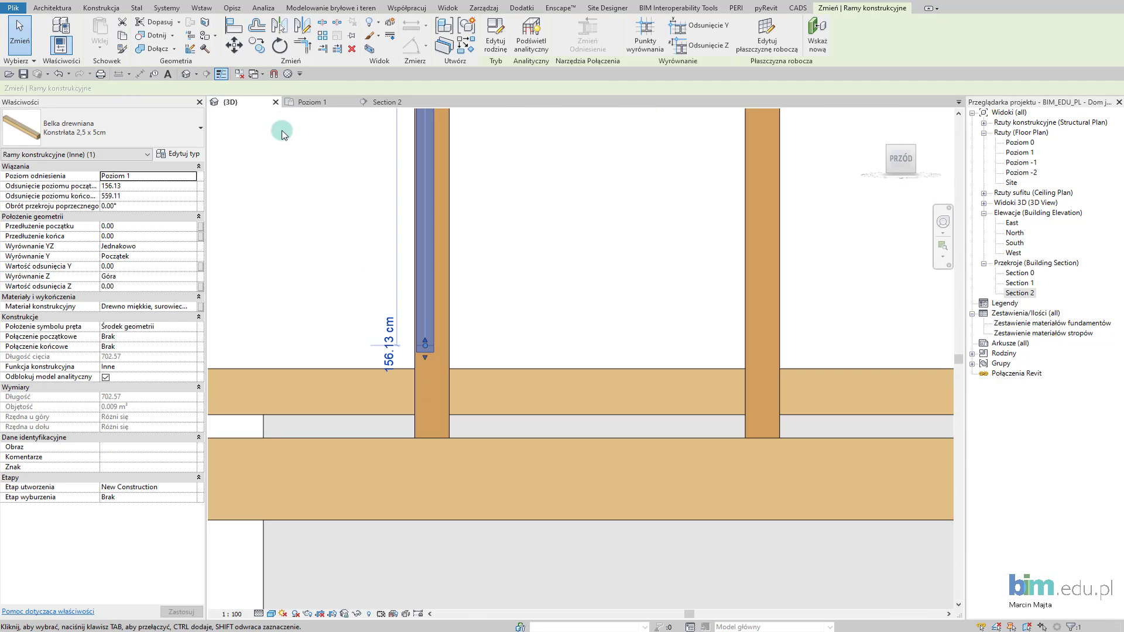
click(235, 44)
scroll(425, 345, up, 2)
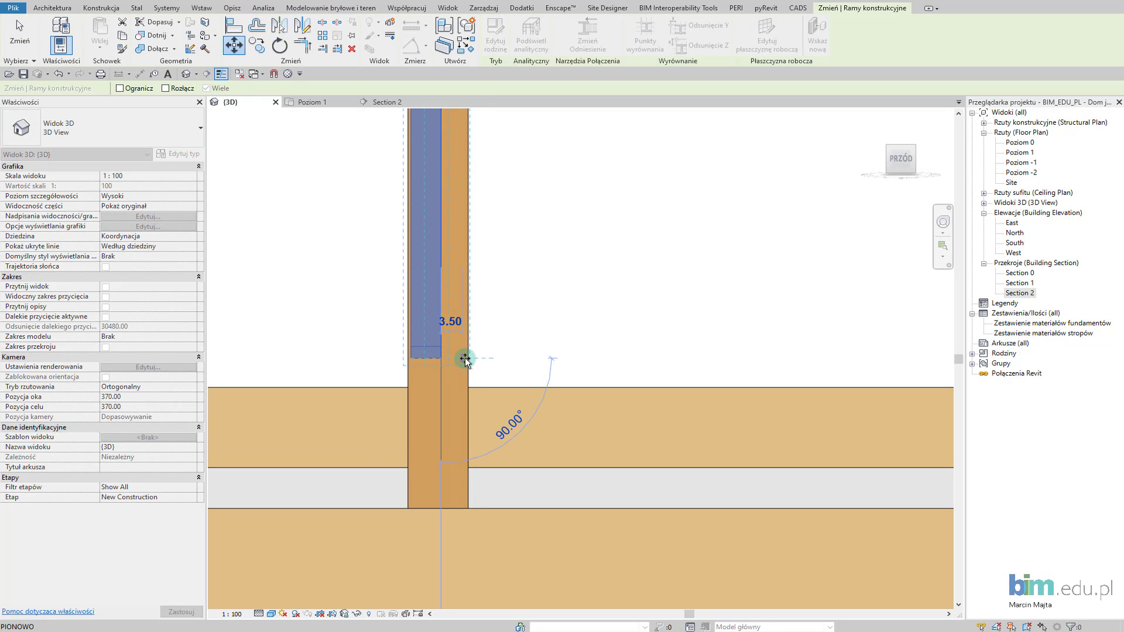
click(467, 357)
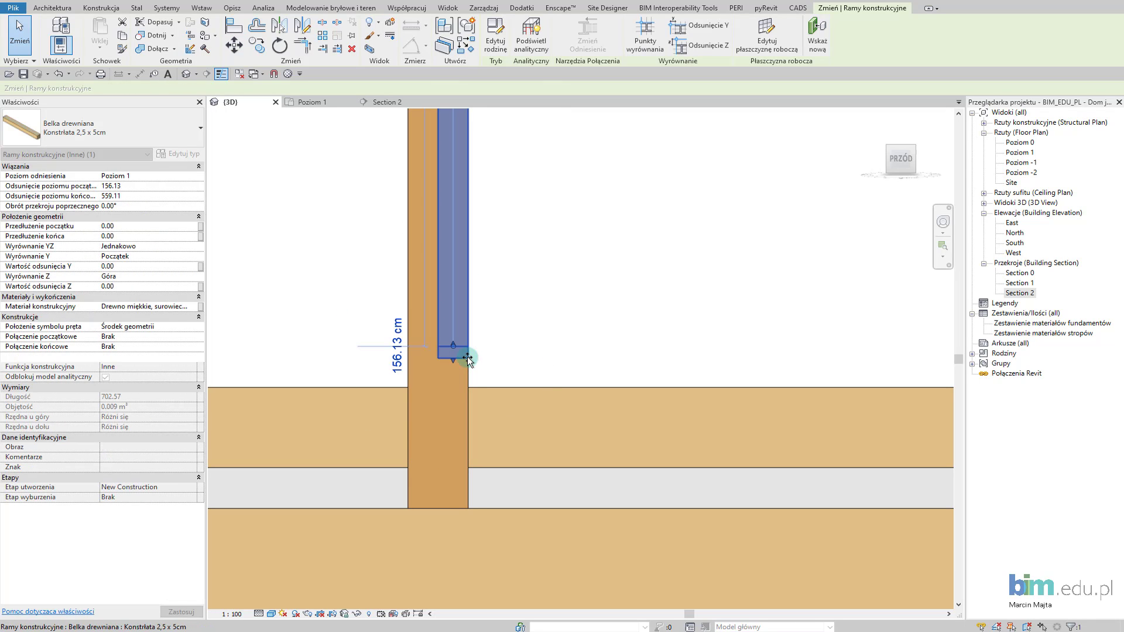
- Move the counter-batten a further 15 so it sits centred on the rafter
click(234, 44)
click(578, 280)
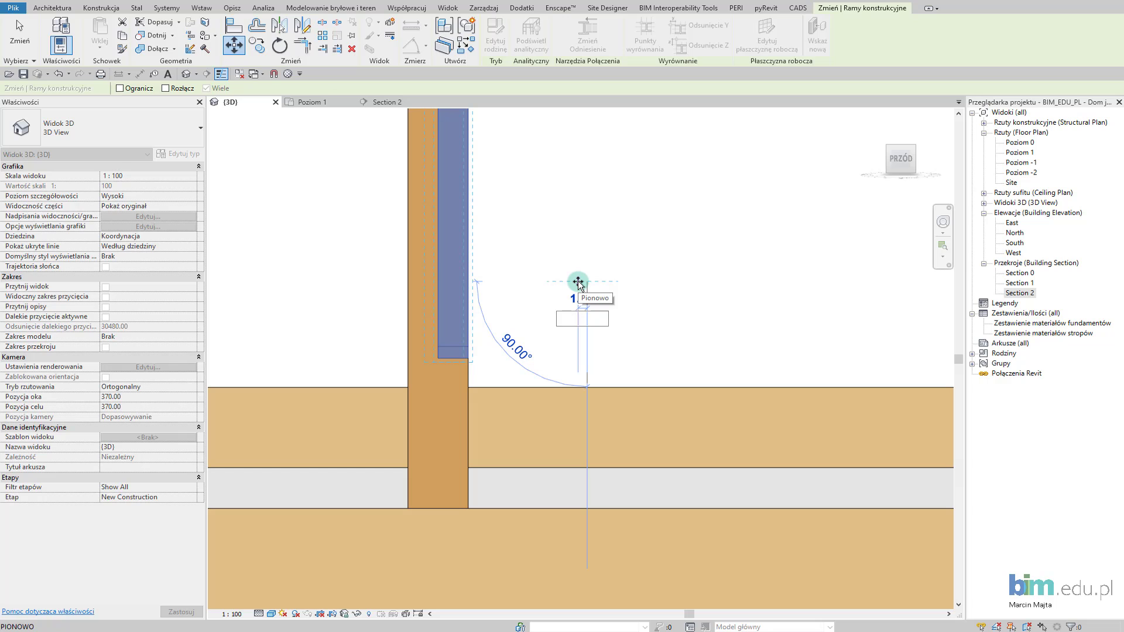
text(1)
text(5)
key(Return)
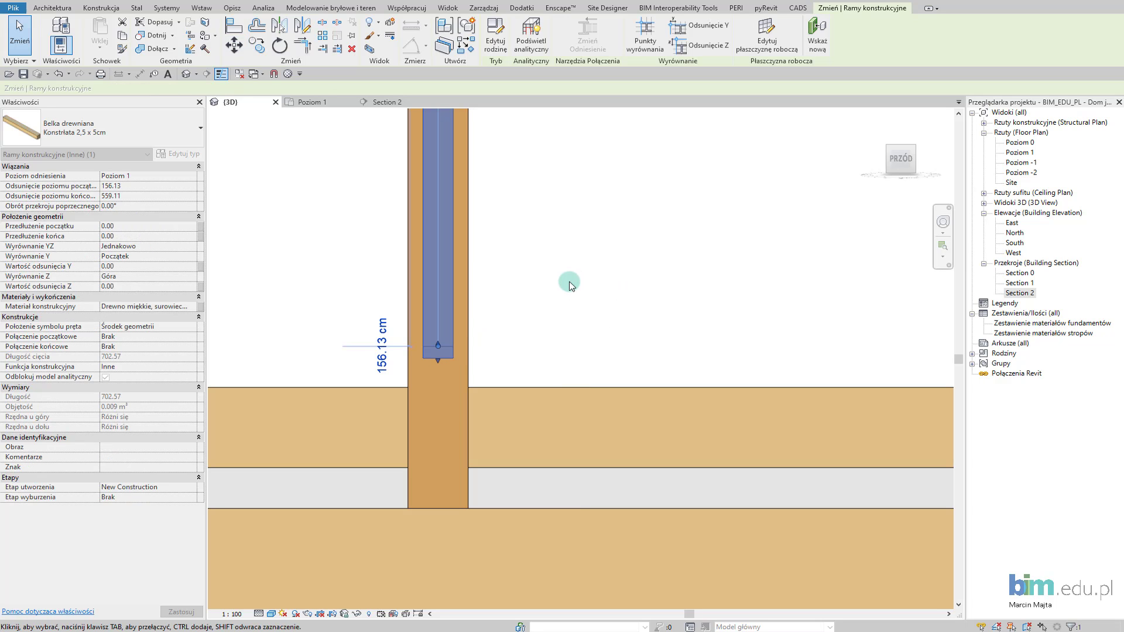
click(530, 299)
scroll(515, 302, down, 2)
scroll(486, 275, down, 2)
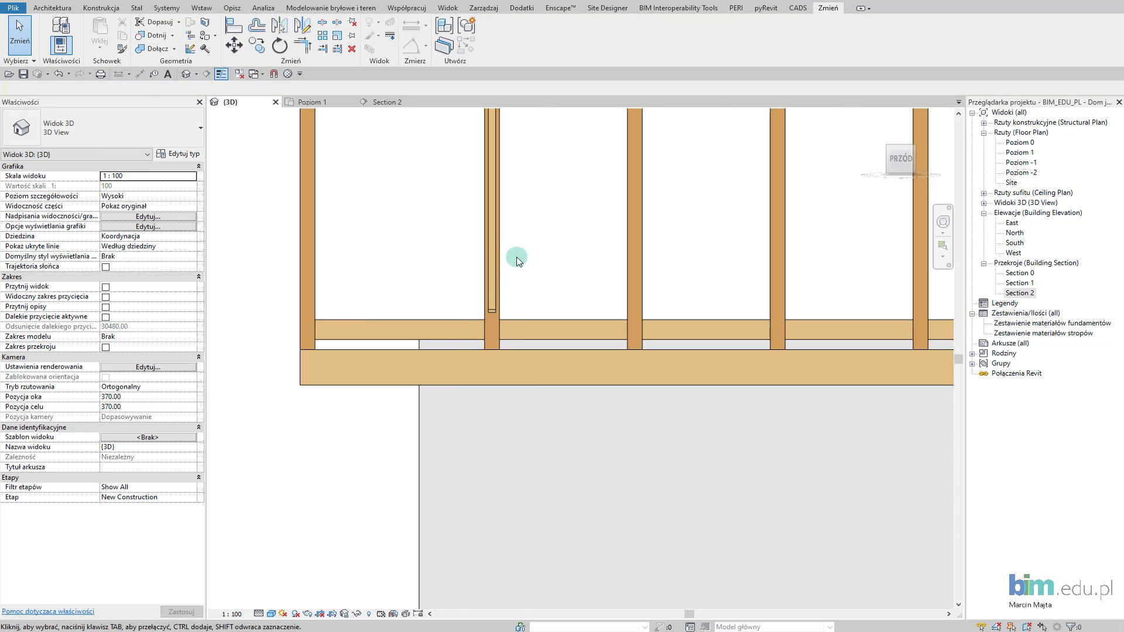
- In Section 2, mirror-copy the left counter-batten across a vertical axis through the ridge
scroll(576, 318, down, 2)
scroll(574, 352, down, 2)
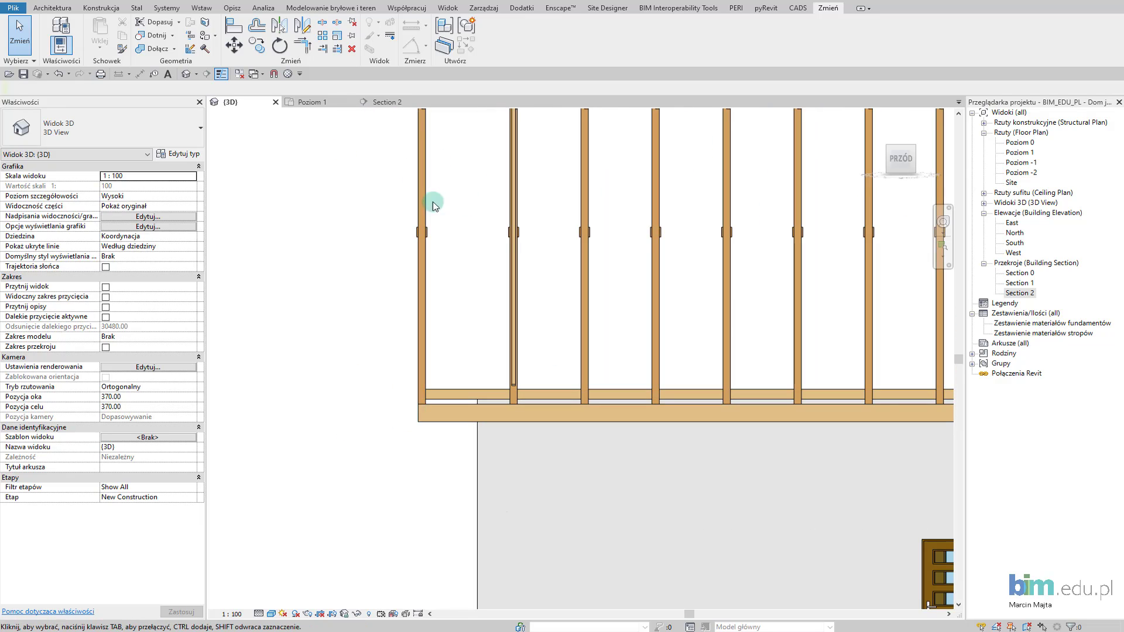
shift+middle_drag(759, 336, 585, 246)
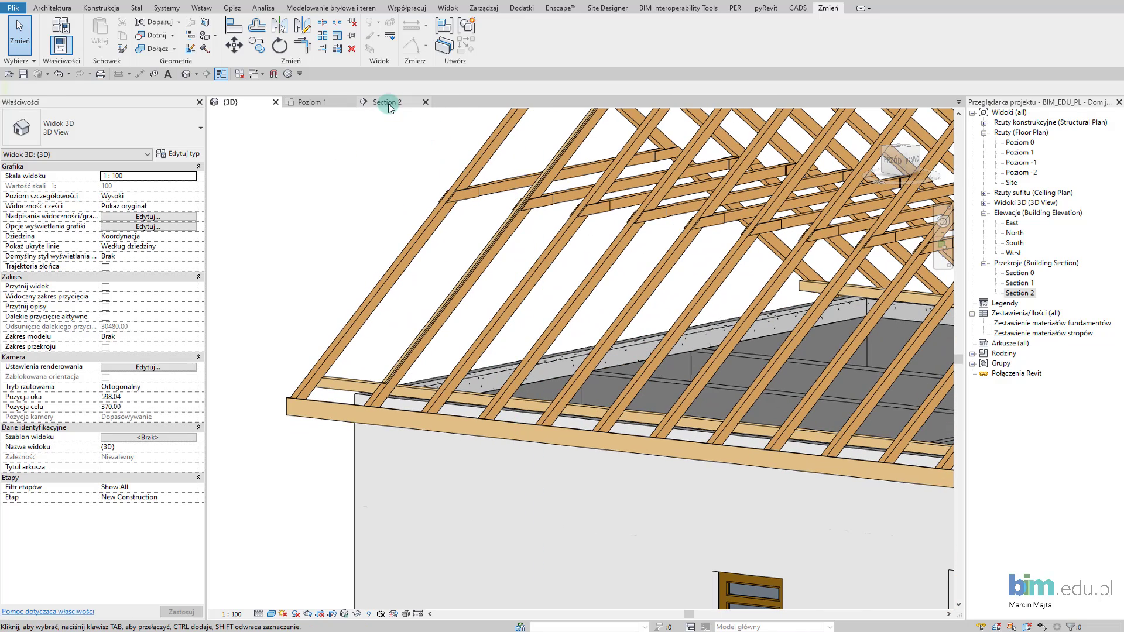
click(386, 102)
scroll(701, 249, up, 2)
scroll(703, 247, up, 2)
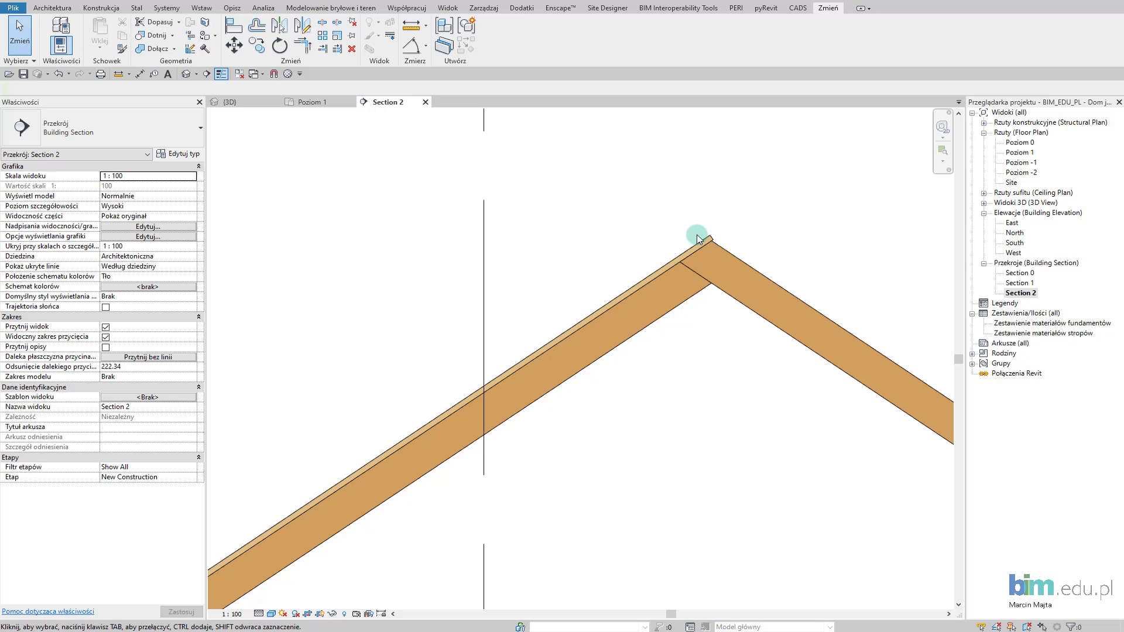
click(721, 246)
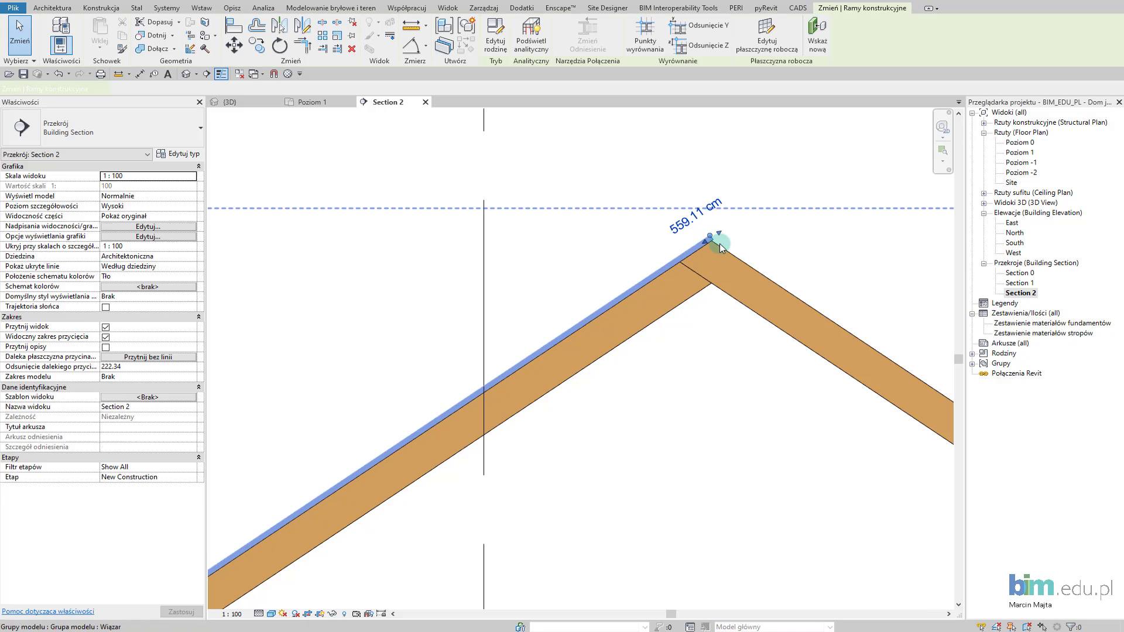
click(302, 26)
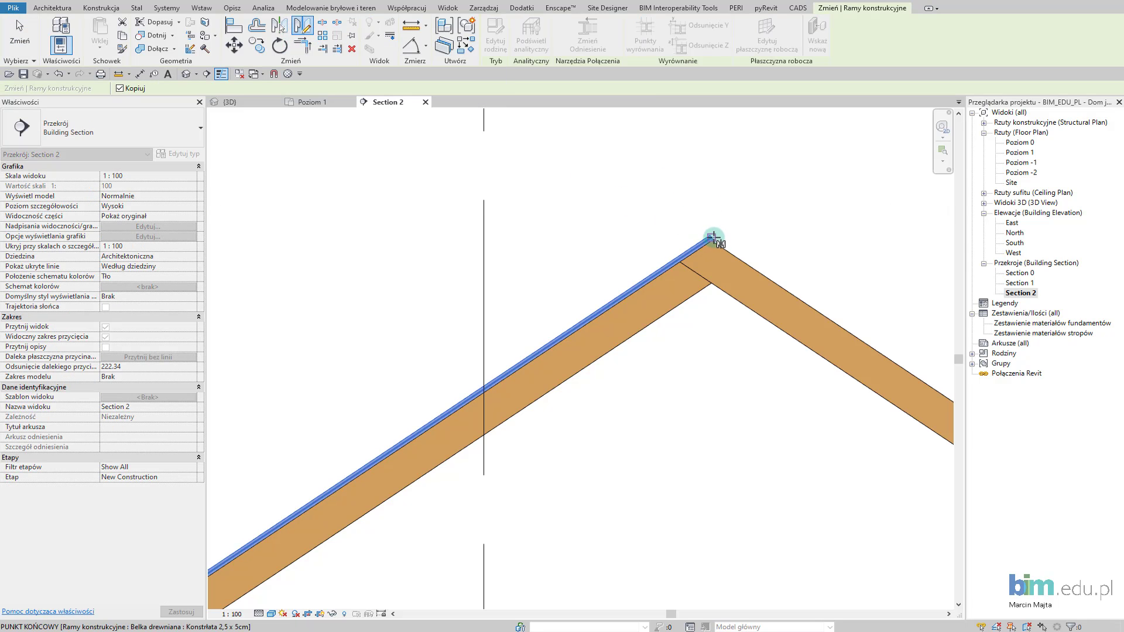
click(712, 240)
click(715, 198)
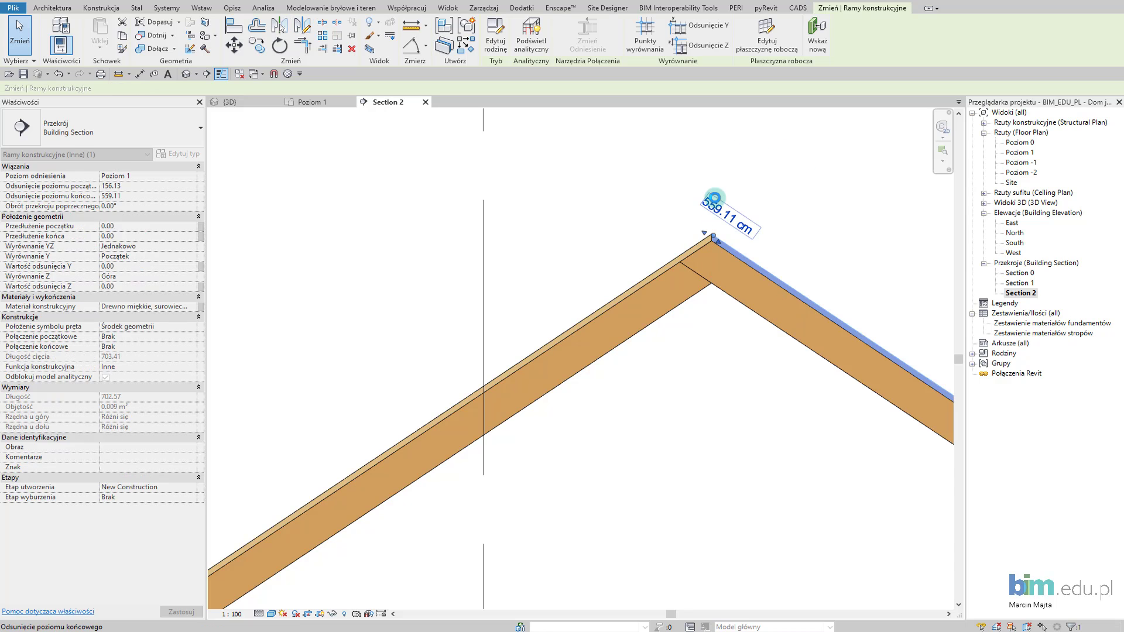
- Zoom out and pan Section 2 to show the whole truss
scroll(708, 235, down, 2)
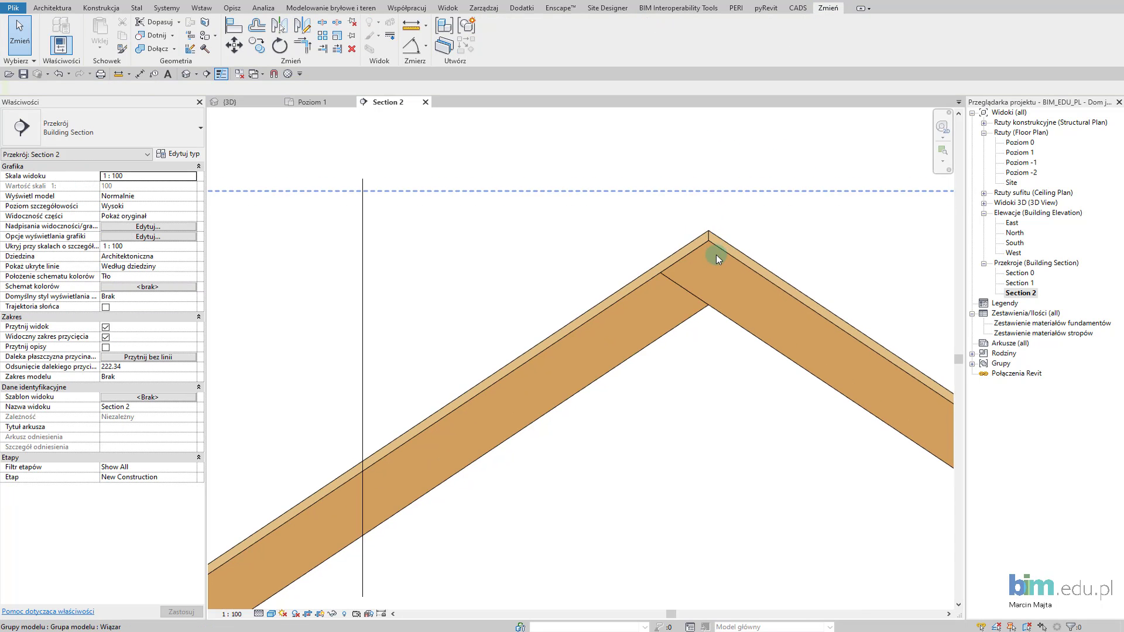
scroll(716, 255, down, 3)
mouse_move(732, 292)
middle_down()
mouse_move(602, 244)
mouse_move(578, 254)
mouse_move(840, 442)
middle_up()
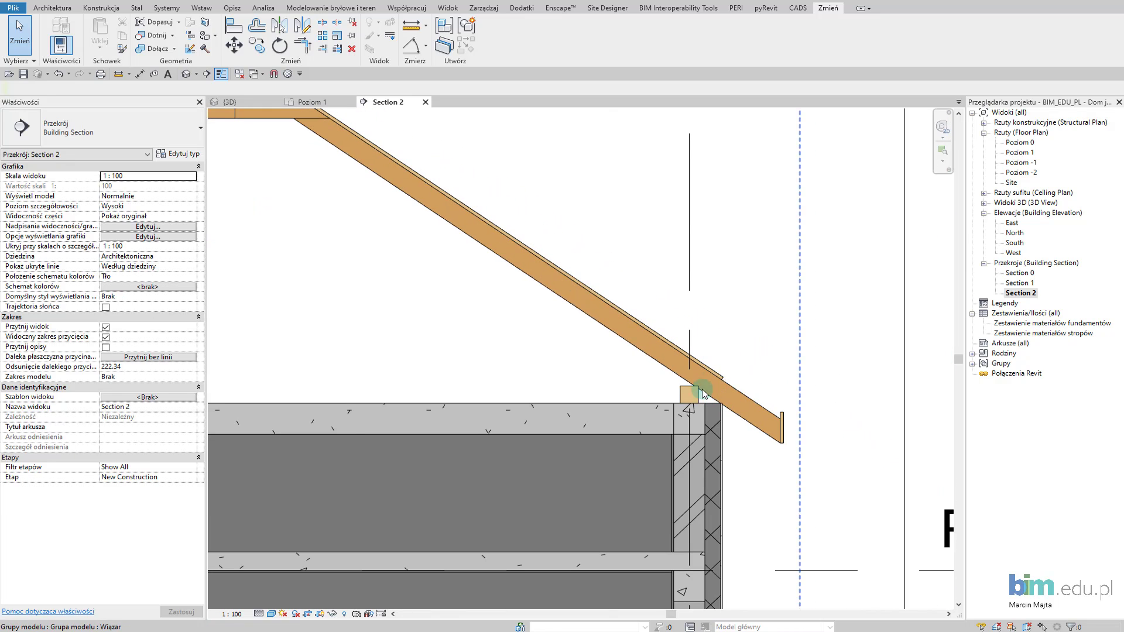
scroll(726, 382, down, 2)
scroll(679, 382, down, 2)
scroll(659, 390, down, 1)
scroll(586, 375, down, 2)
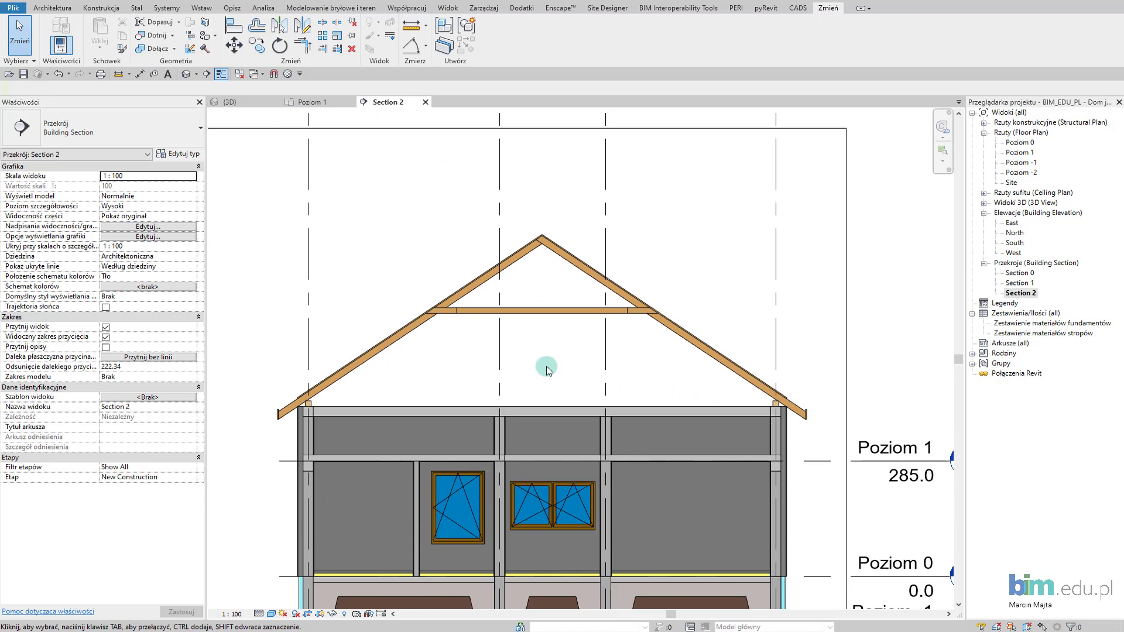
scroll(587, 383, up, 1)
middle_drag(640, 361, 649, 307)
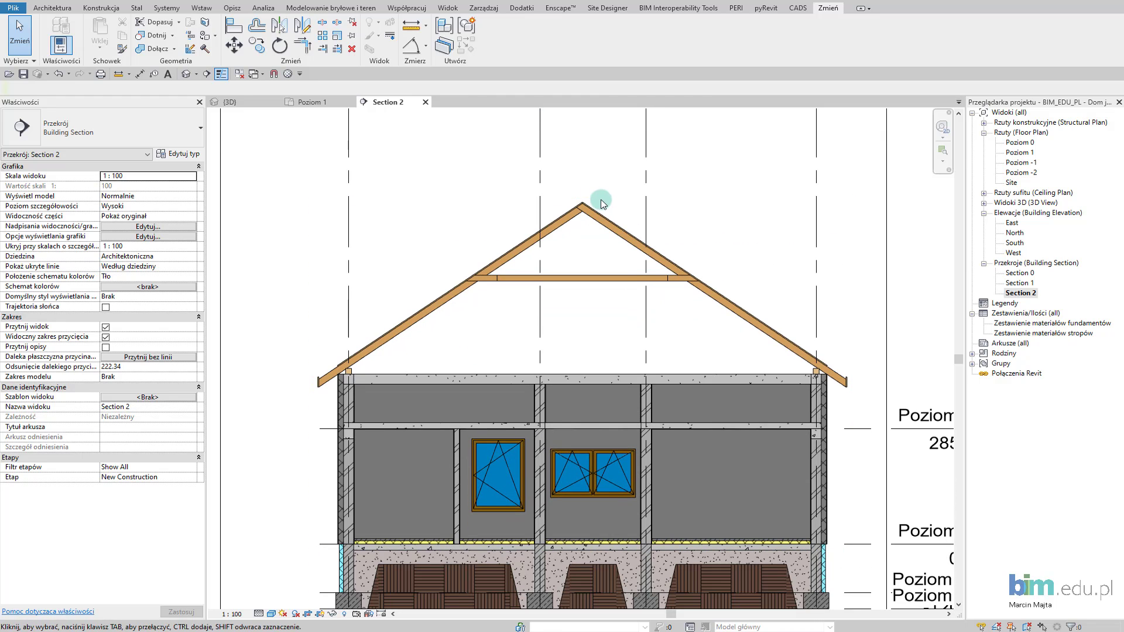
- View the 3D roof from above and select the two edge counter-batten pieces
click(231, 103)
scroll(594, 261, down, 3)
scroll(661, 287, up, 1)
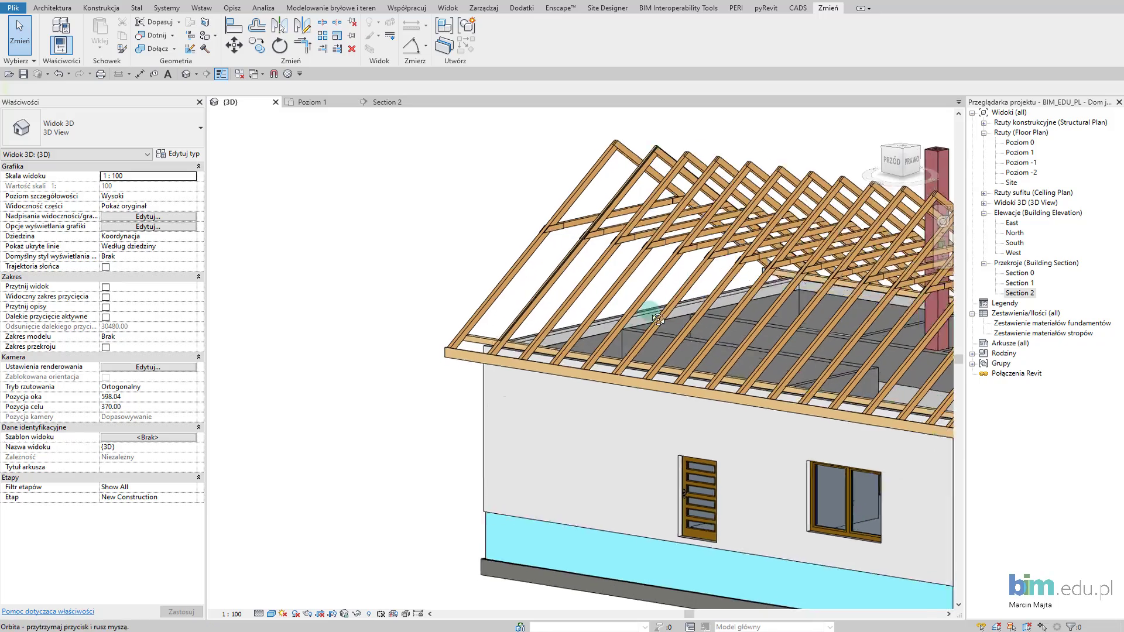
scroll(835, 171, up, 2)
click(906, 151)
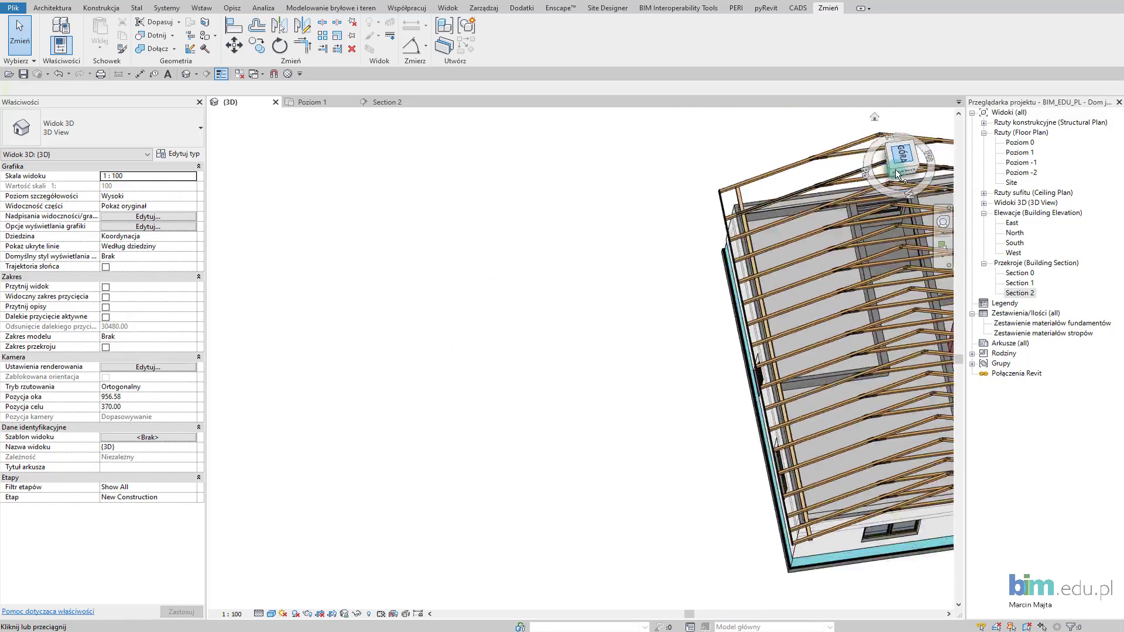
scroll(536, 195, up, 3)
scroll(621, 206, up, 2)
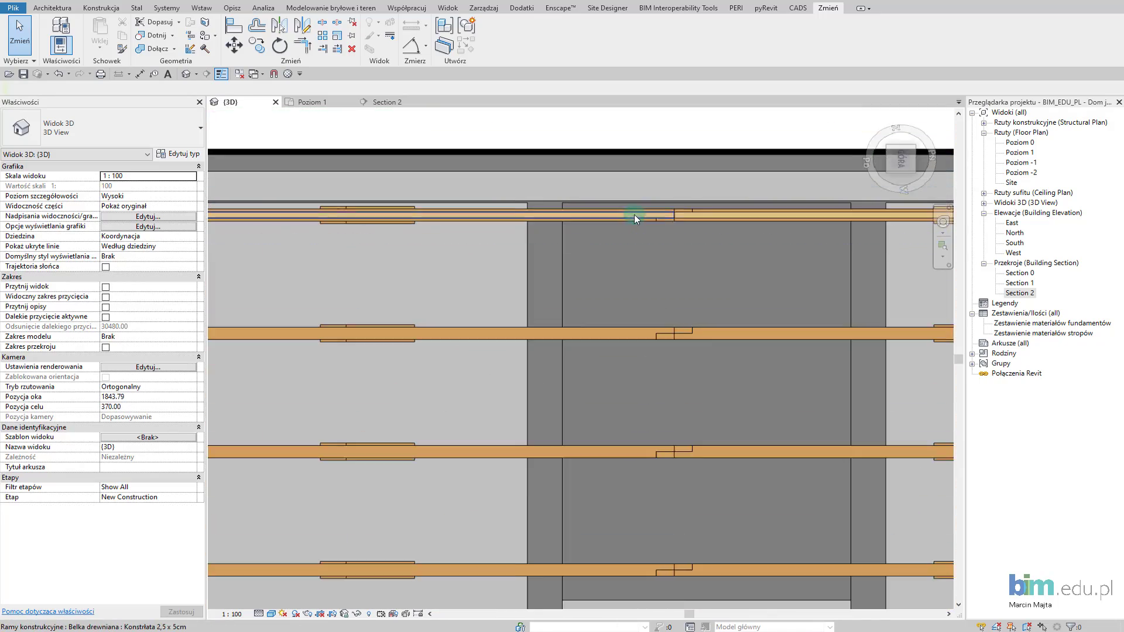
scroll(641, 215, up, 2)
click(642, 215)
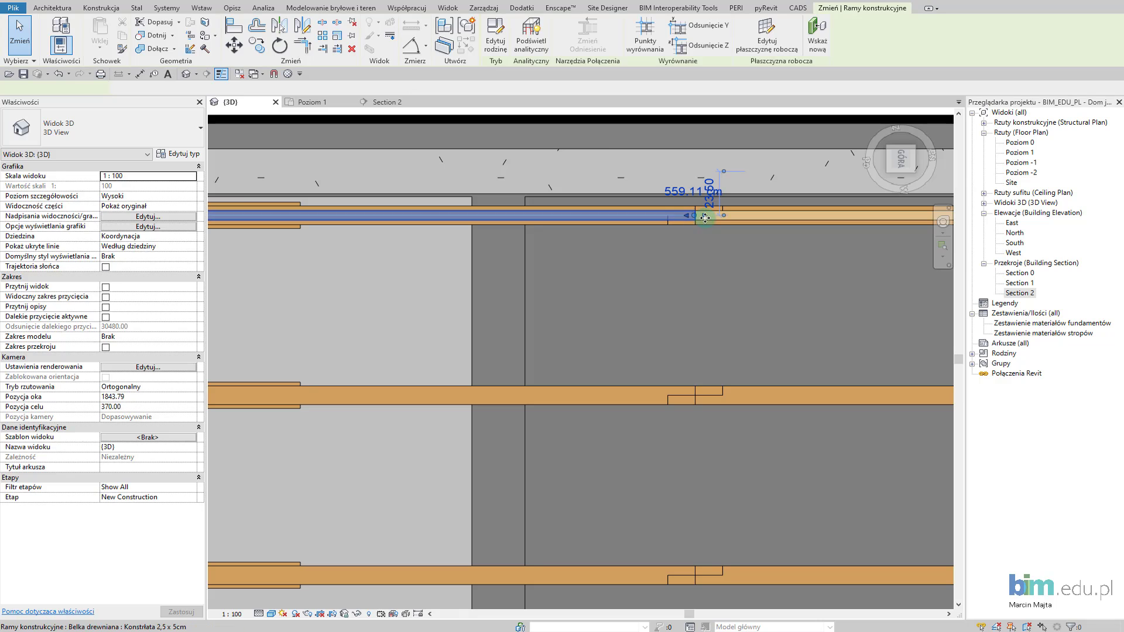
ctrl+click(773, 218)
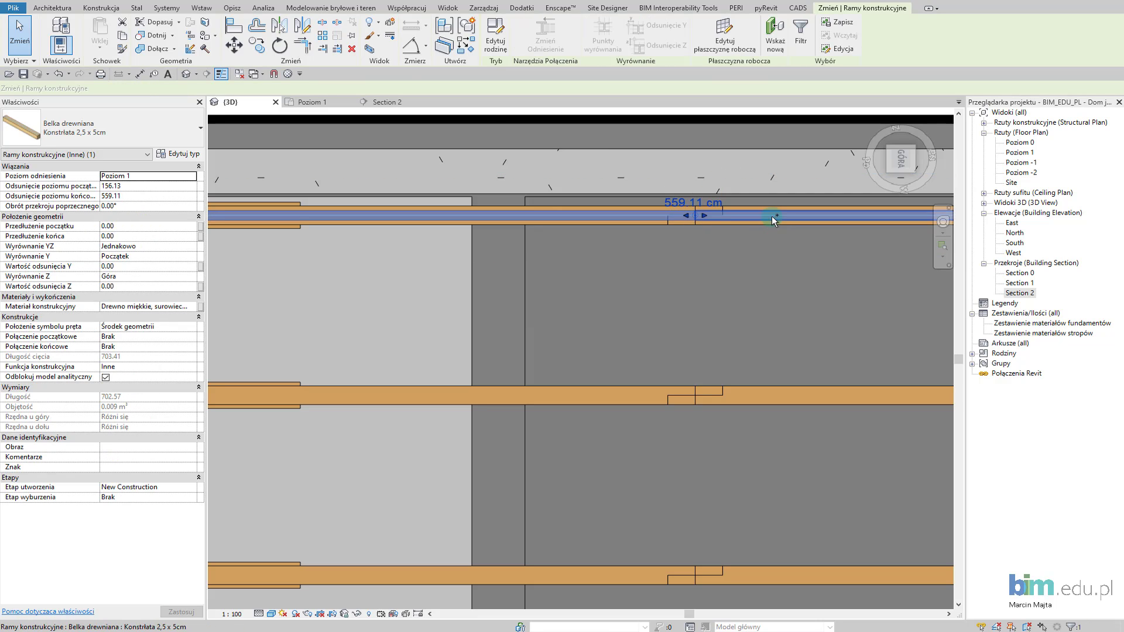
- Copy the two selected battens from their corner to the new end point
click(258, 45)
scroll(700, 212, up, 2)
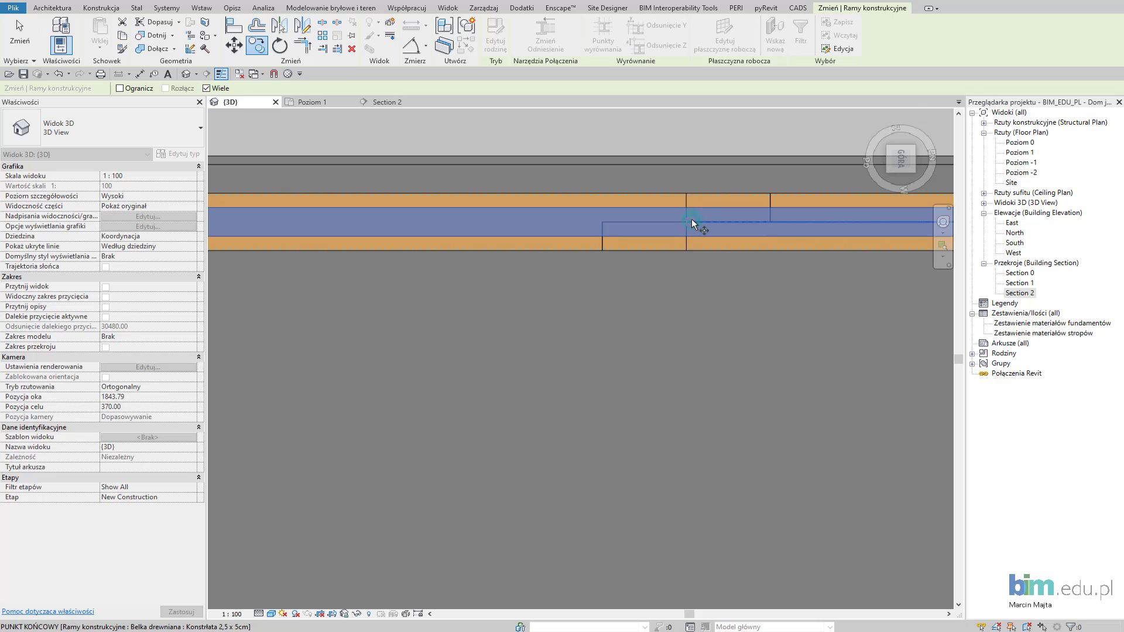
click(691, 223)
scroll(687, 222, down, 3)
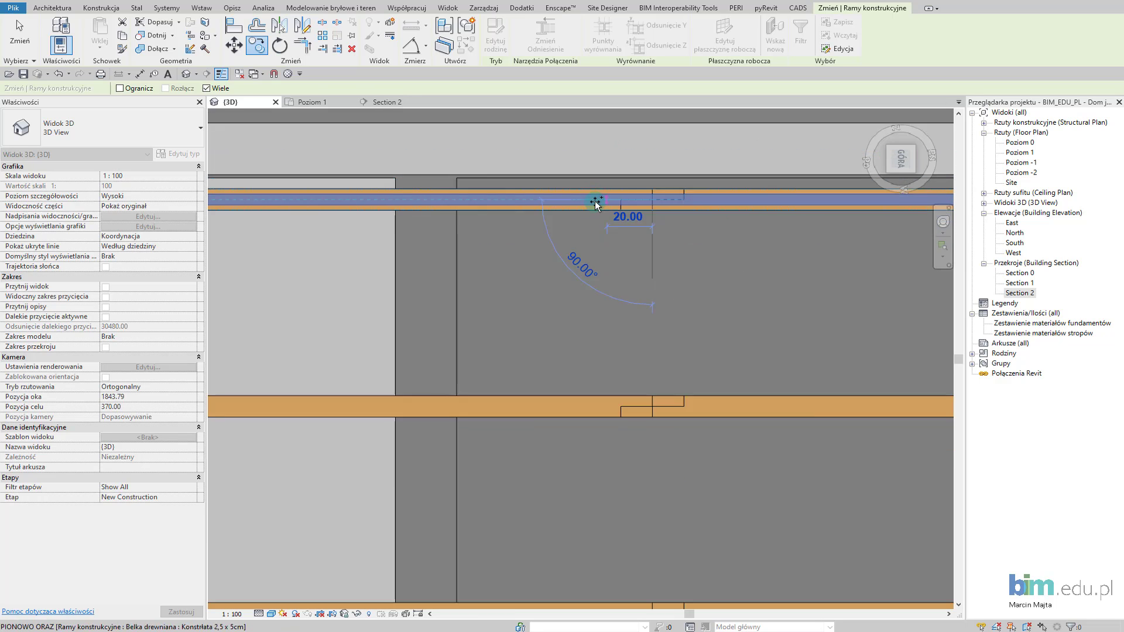
scroll(595, 202, down, 2)
scroll(594, 203, up, 3)
scroll(592, 205, up, 2)
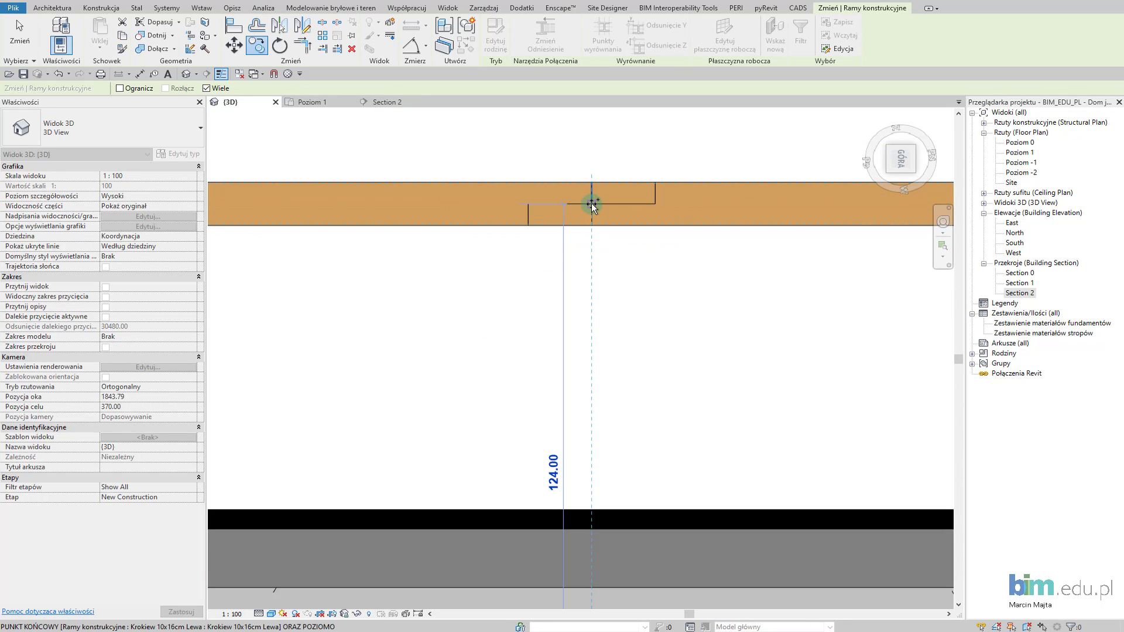
scroll(592, 205, down, 2)
scroll(594, 363, down, 2)
scroll(594, 392, up, 2)
scroll(586, 365, up, 2)
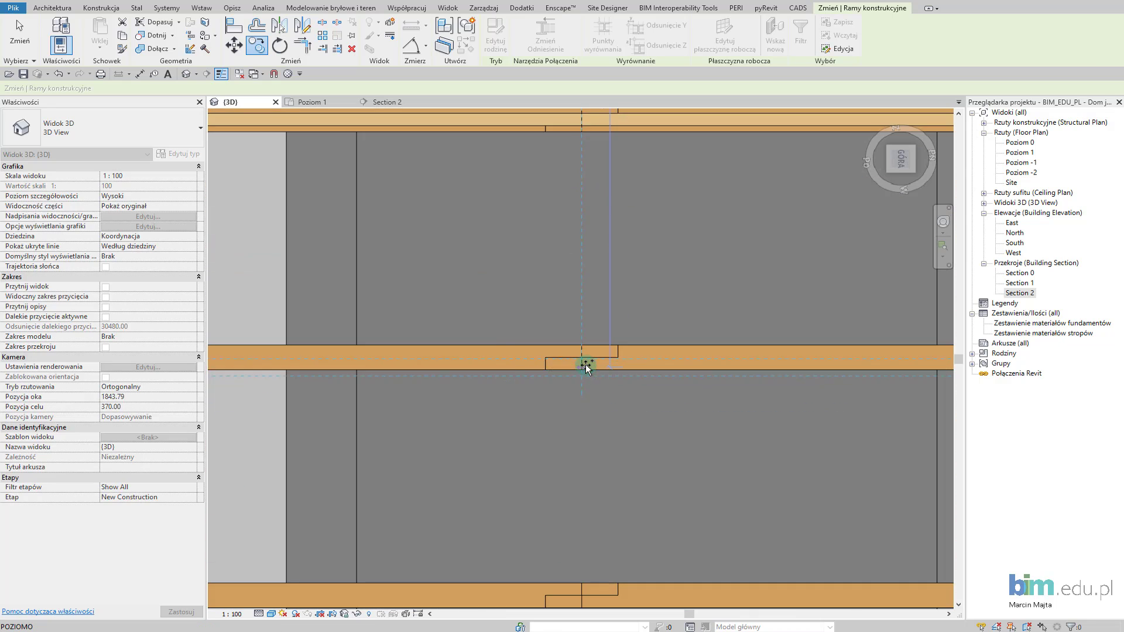
scroll(586, 365, up, 2)
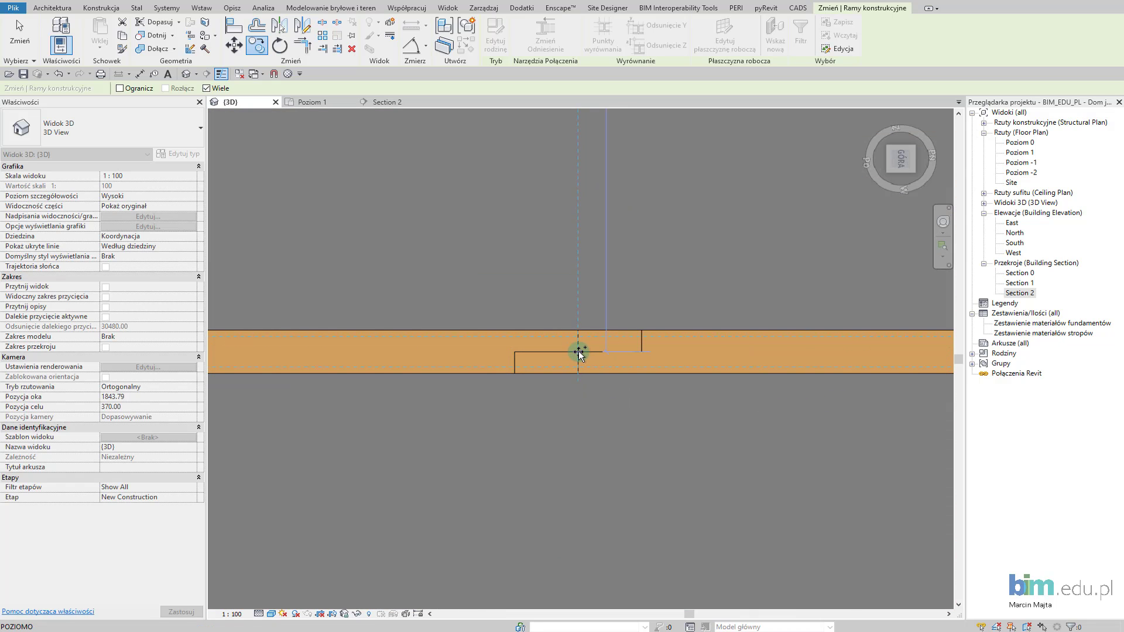
click(578, 351)
scroll(586, 410, down, 2)
scroll(588, 414, up, 1)
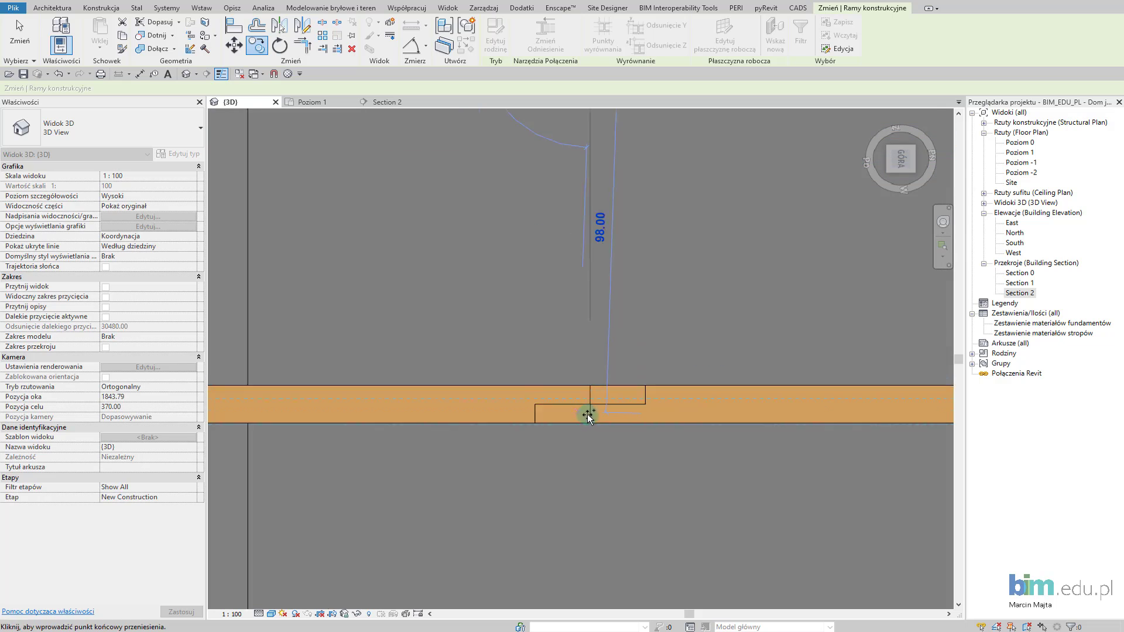
scroll(572, 472, down, 2)
scroll(578, 192, up, 1)
click(589, 359)
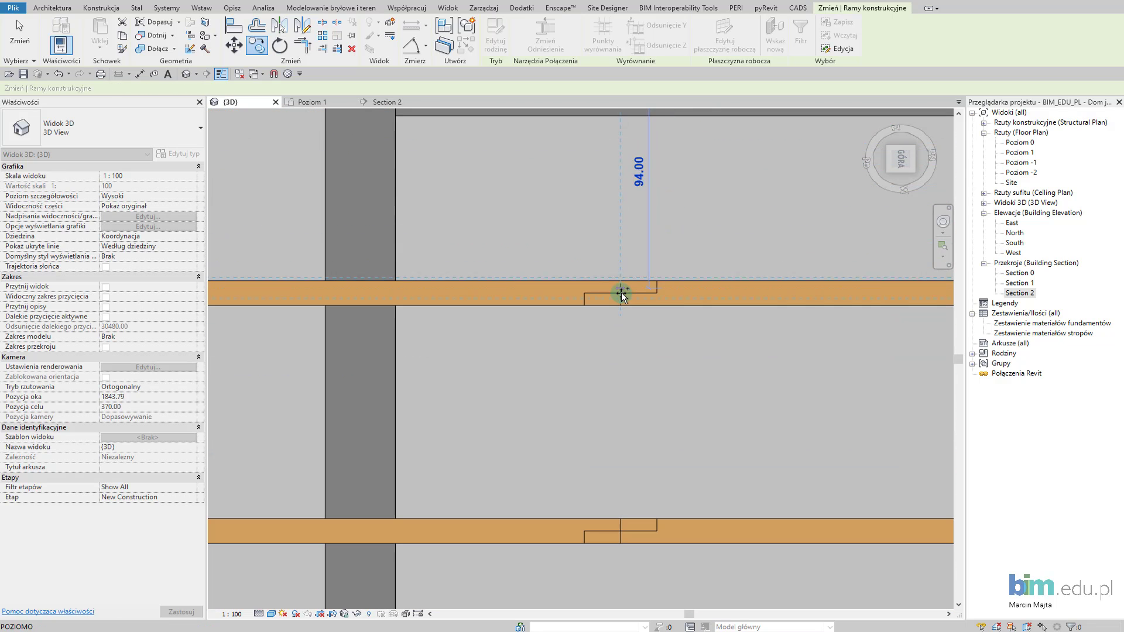
- Move the timber board so its end snaps to the neighbouring beam end at the eave
click(620, 293)
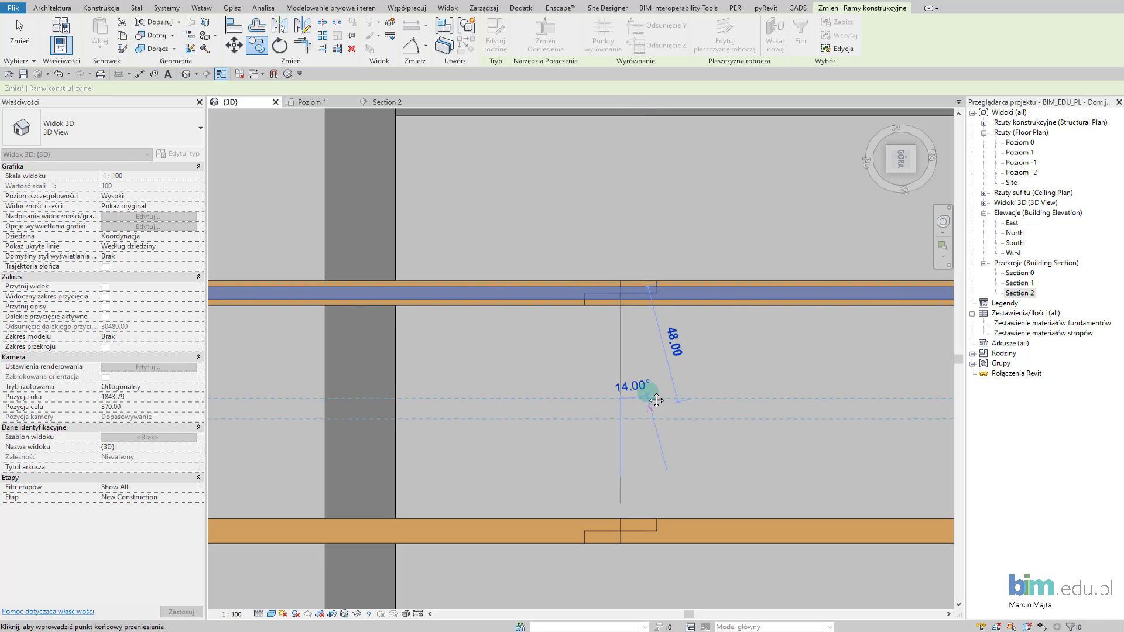
middle_drag(617, 135, 631, 153)
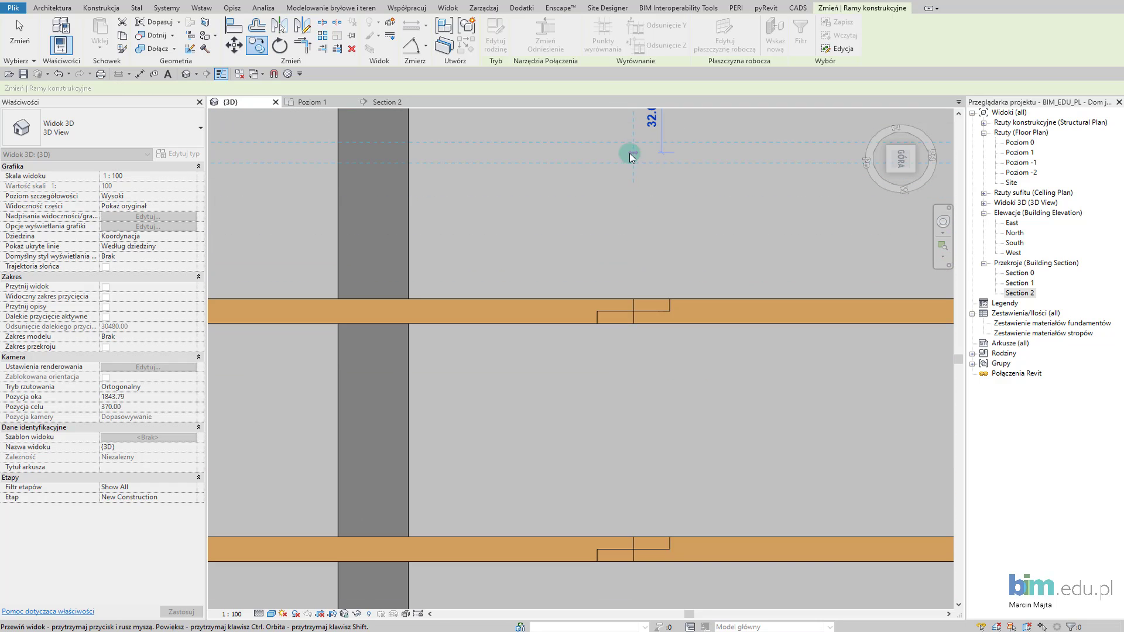
mouse_move(647, 318)
middle_down()
mouse_move(652, 266)
mouse_move(644, 301)
mouse_move(655, 335)
middle_up()
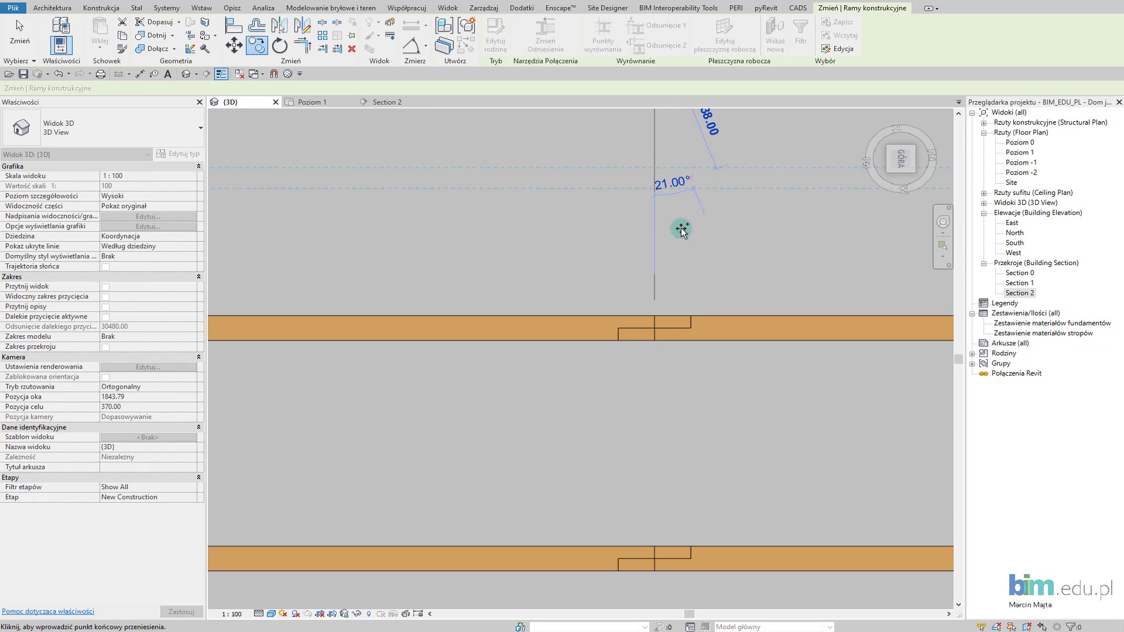
click(655, 331)
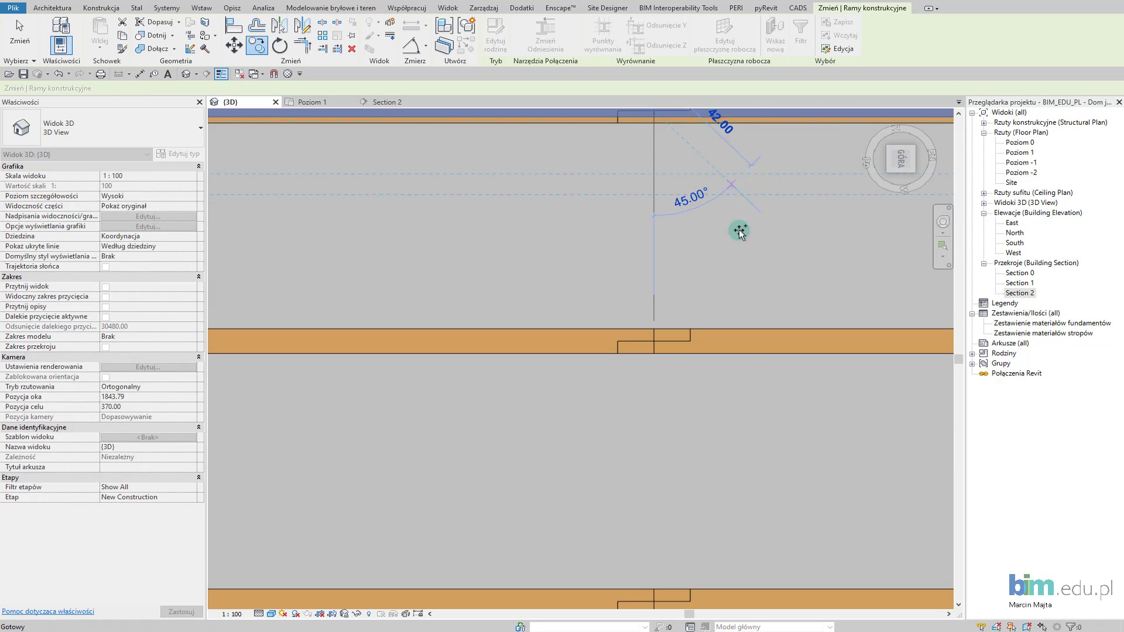
scroll(679, 354, up, 3)
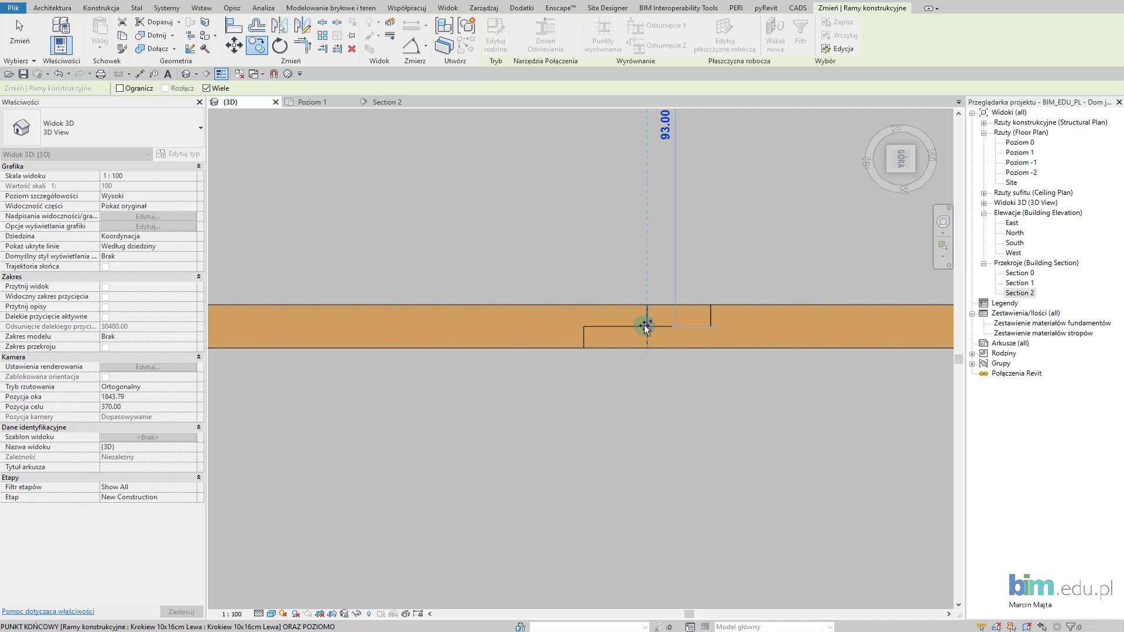
middle_drag(644, 325, 701, 426)
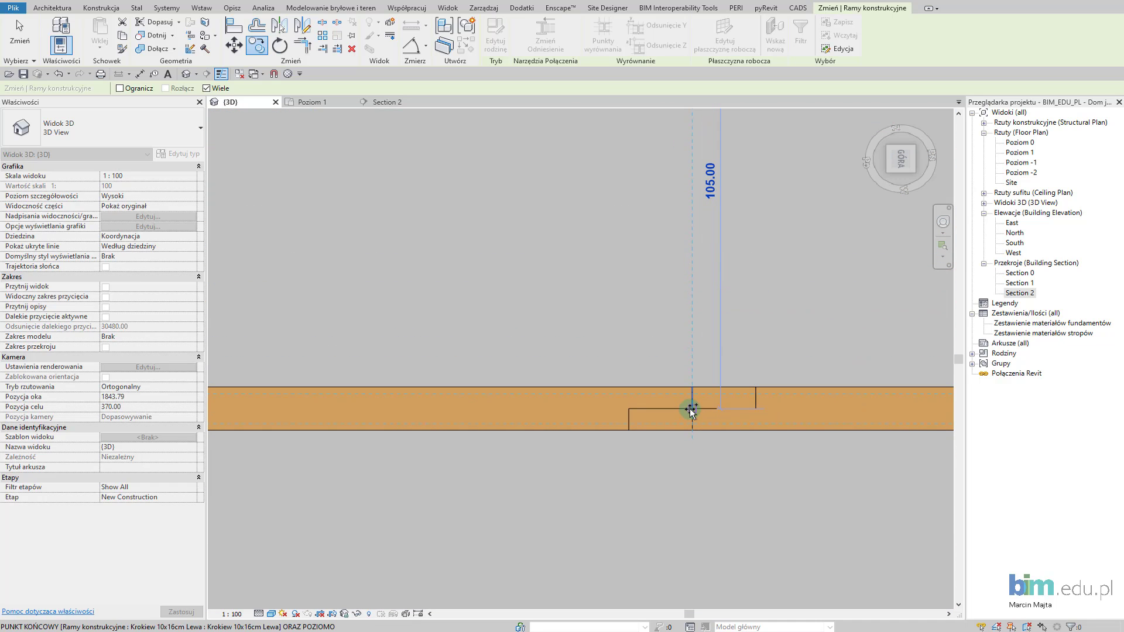
scroll(586, 410, down, 2)
scroll(703, 325, up, 2)
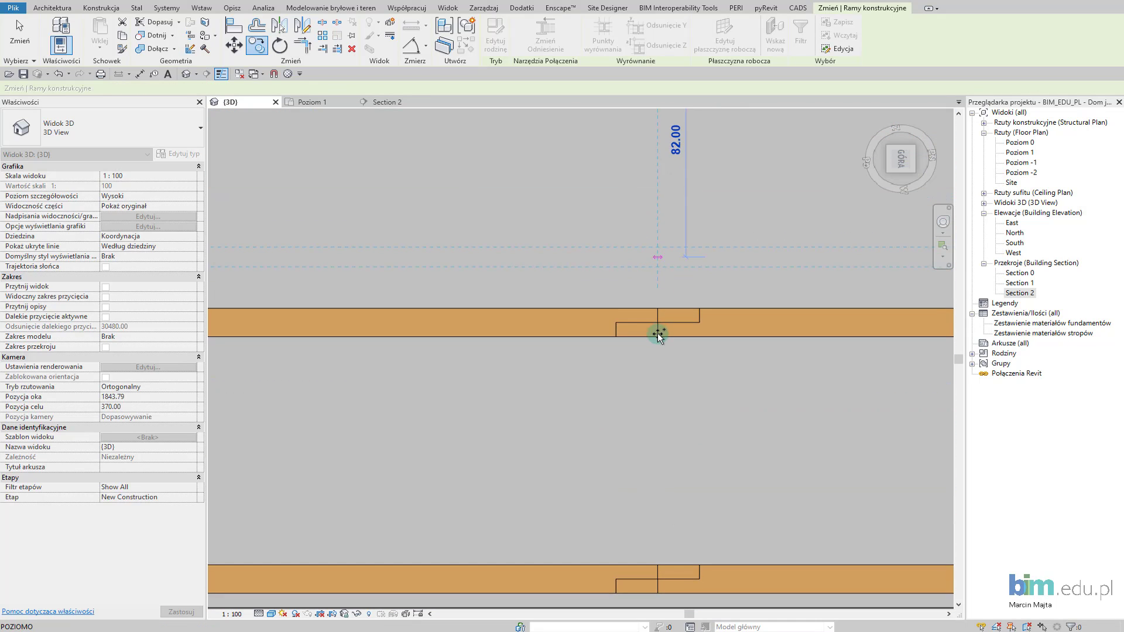
scroll(657, 339, down, 2)
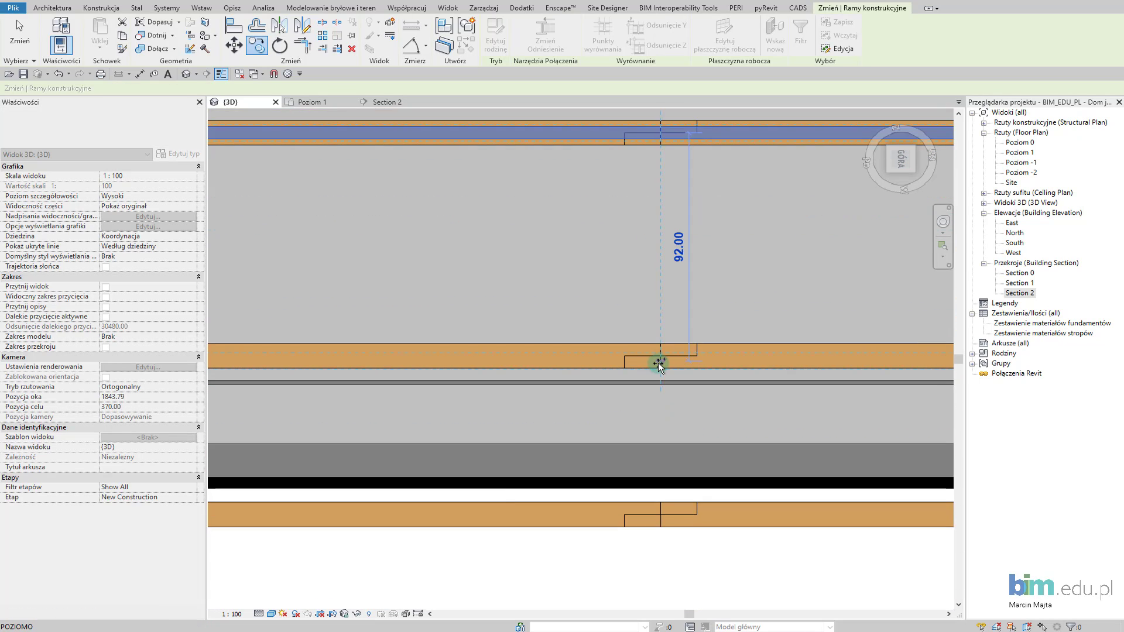
click(661, 355)
middle_drag(653, 547, 653, 364)
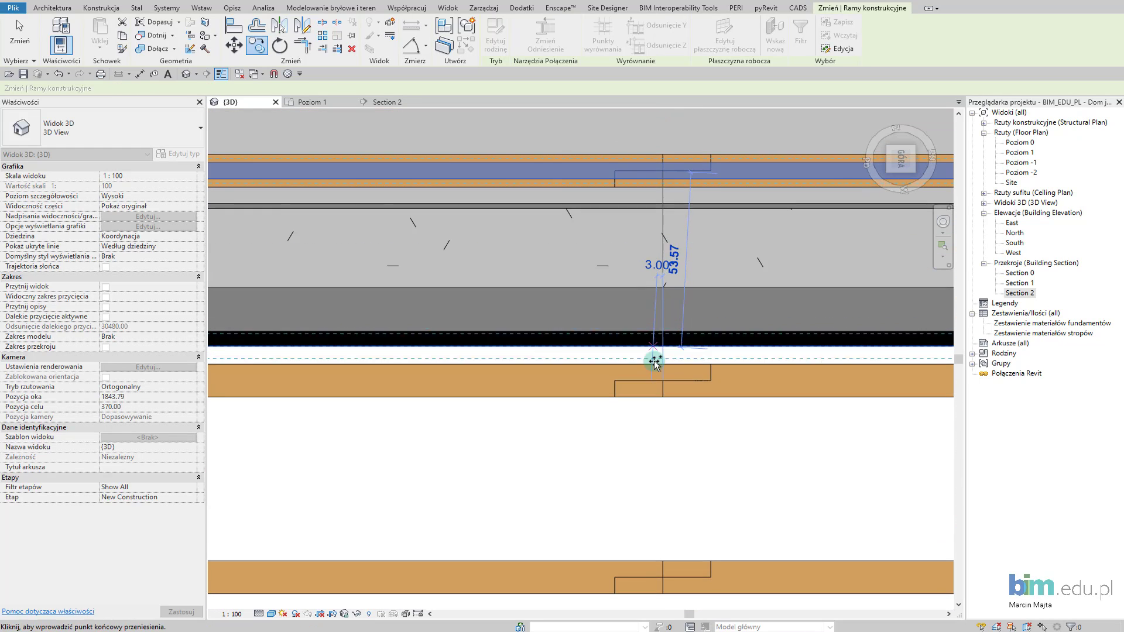
middle_drag(697, 564, 658, 231)
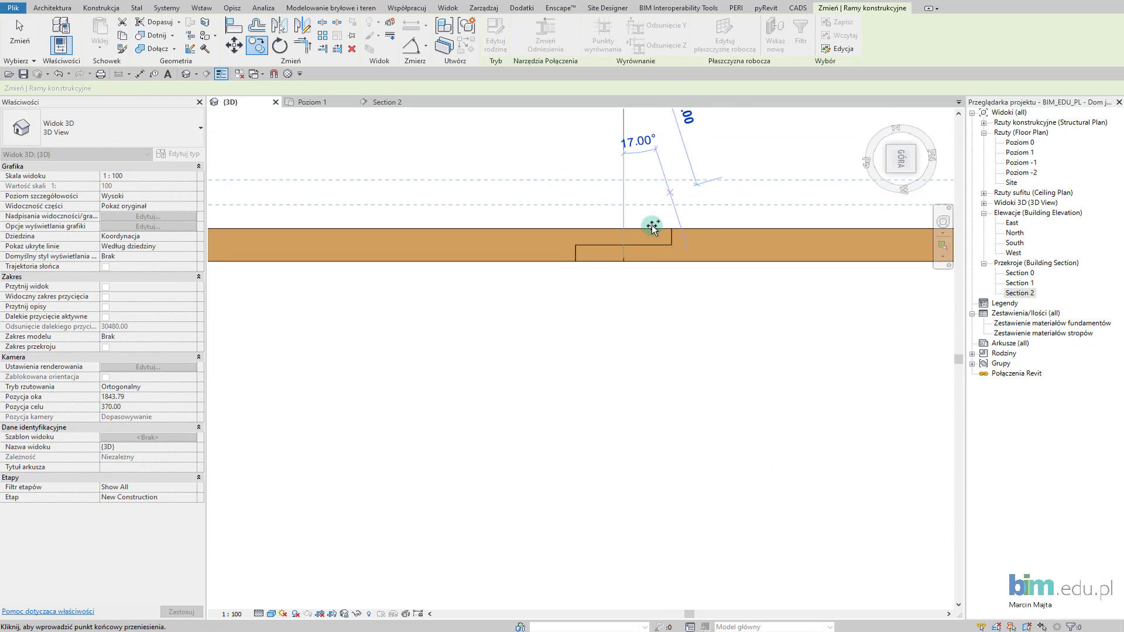
click(622, 247)
scroll(603, 309, down, 3)
scroll(612, 303, down, 2)
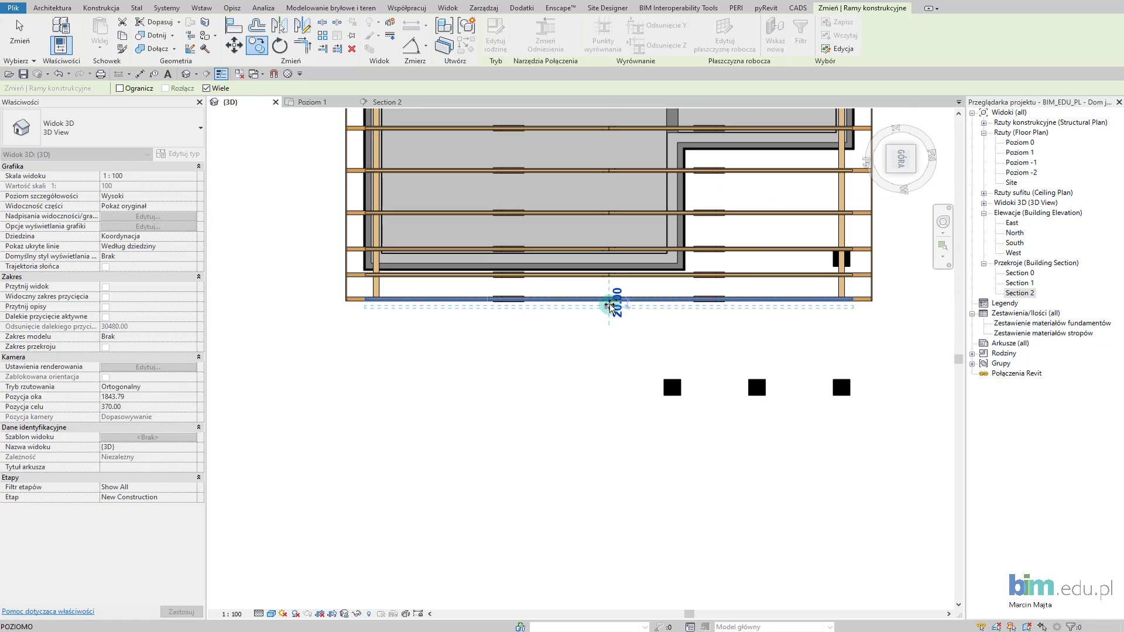
click(530, 369)
- Orbit, zoom and pan to see the whole house and roof rafters obliquely
middle_drag(530, 369, 573, 380)
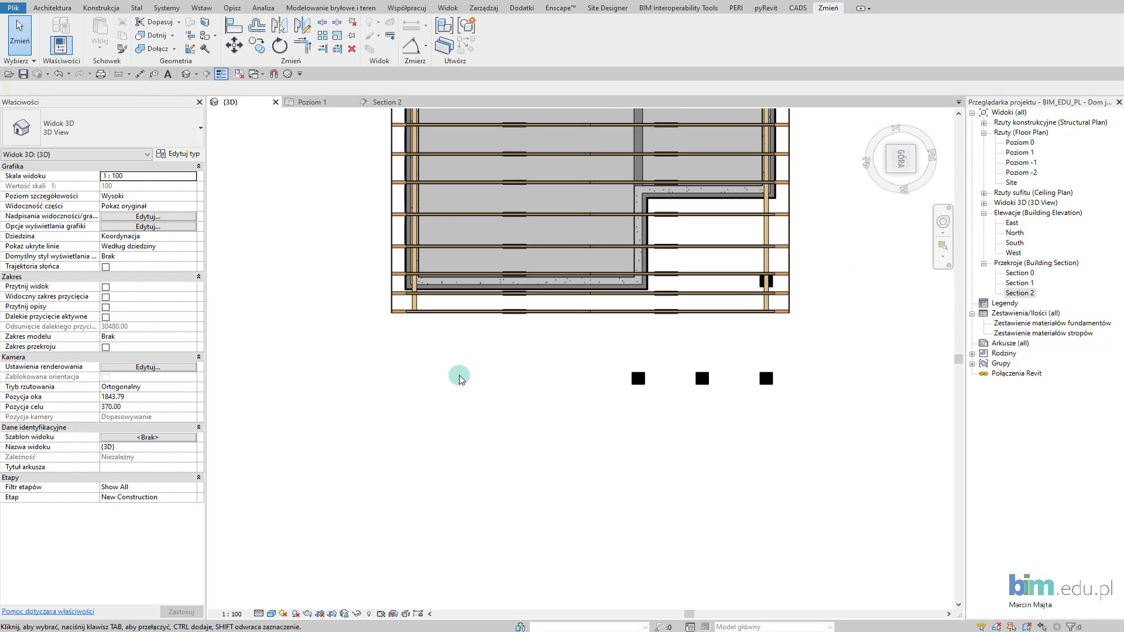
scroll(400, 318, up, 2)
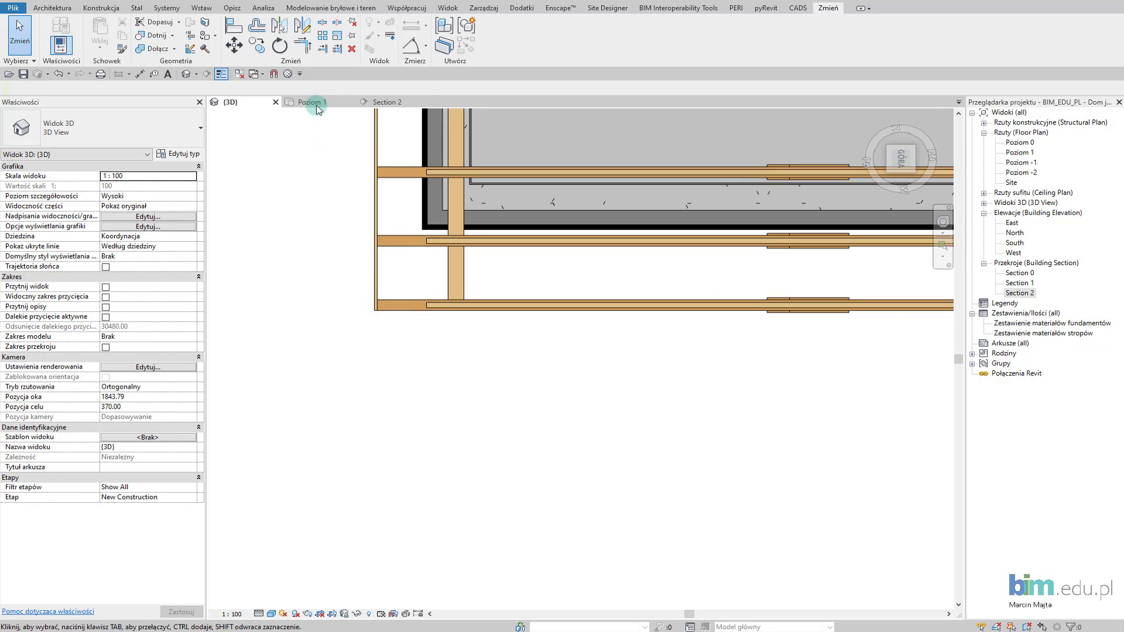
mouse_move(537, 328)
shift+middle_down()
mouse_move(582, 289)
mouse_move(490, 447)
mouse_move(558, 281)
mouse_move(574, 308)
shift+middle_up()
scroll(565, 240, up, 3)
scroll(560, 236, up, 2)
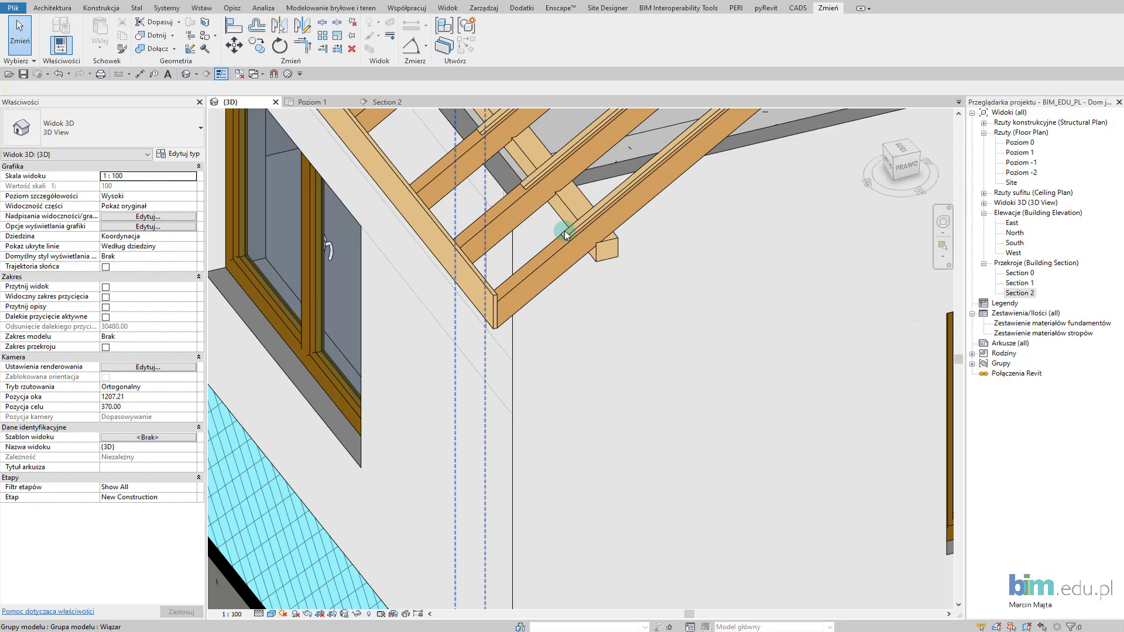
scroll(644, 251, down, 3)
scroll(674, 235, down, 2)
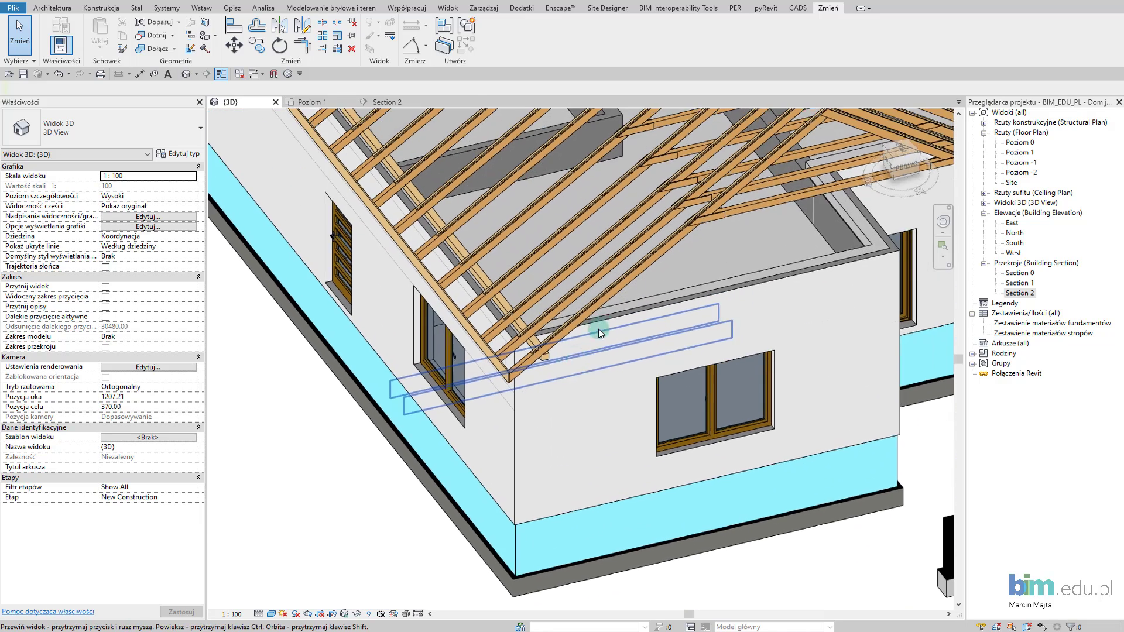
scroll(602, 326, down, 2)
scroll(635, 293, down, 1)
scroll(603, 303, down, 1)
shift+middle_drag(603, 304, 618, 281)
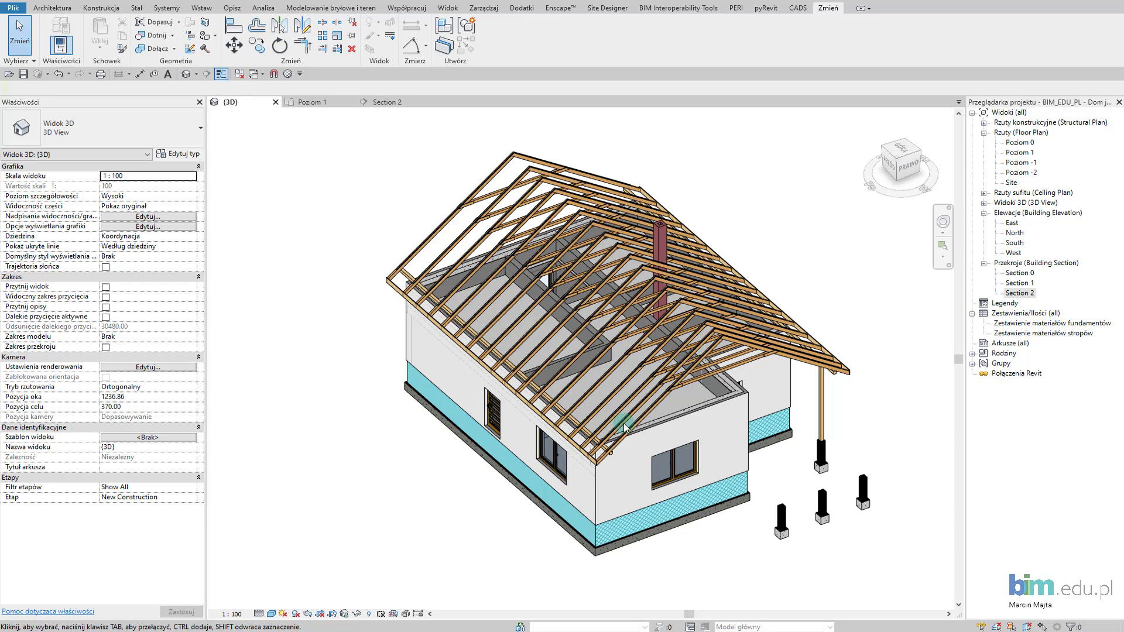
middle_drag(673, 430, 653, 425)
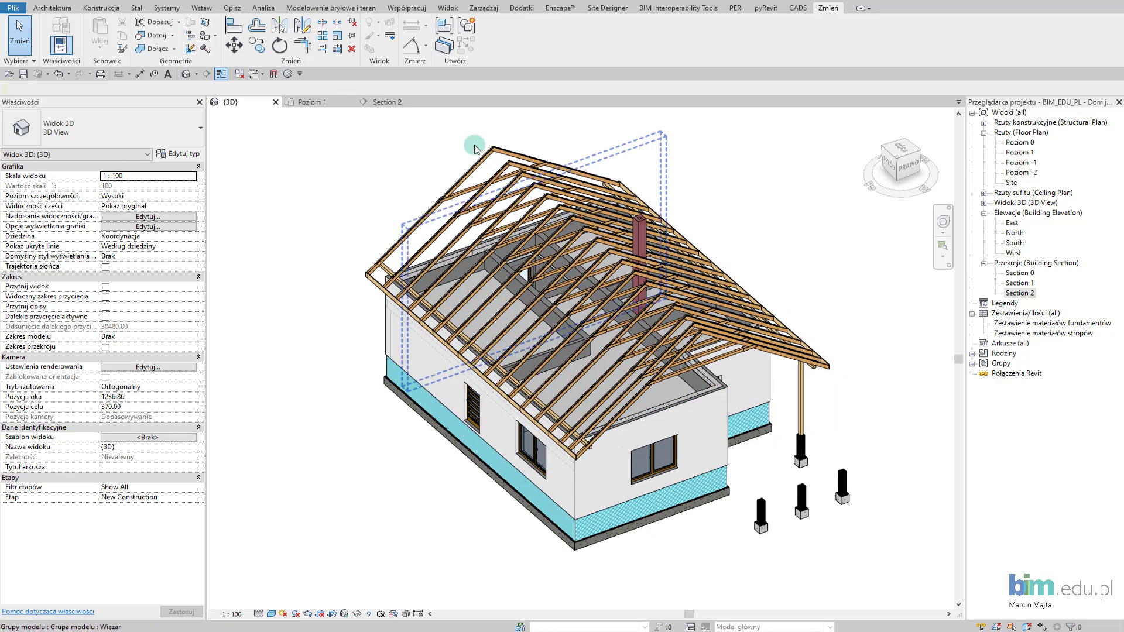
- In Section 2, draw a reference plane along the left rafter top up to the ridge
click(387, 102)
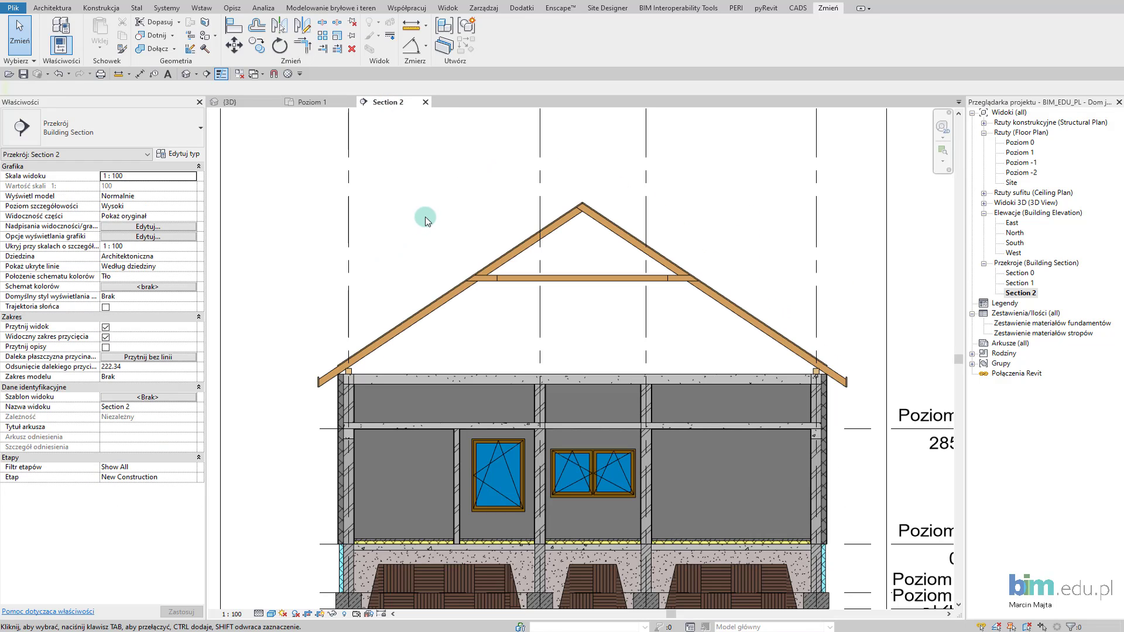
key(p)
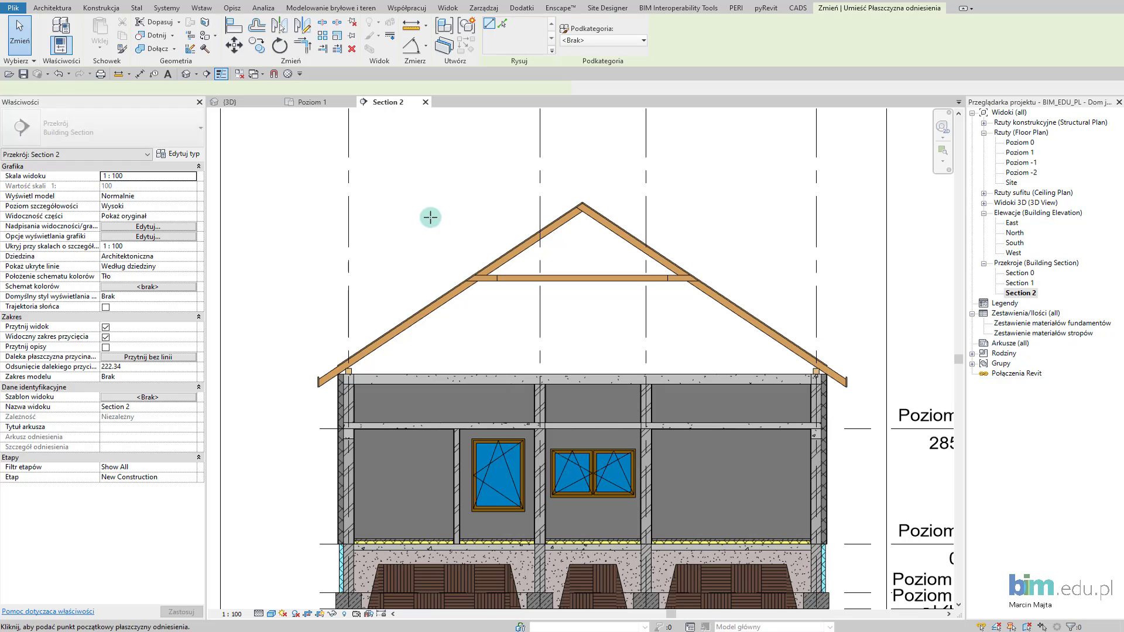
middle_drag(350, 373, 407, 362)
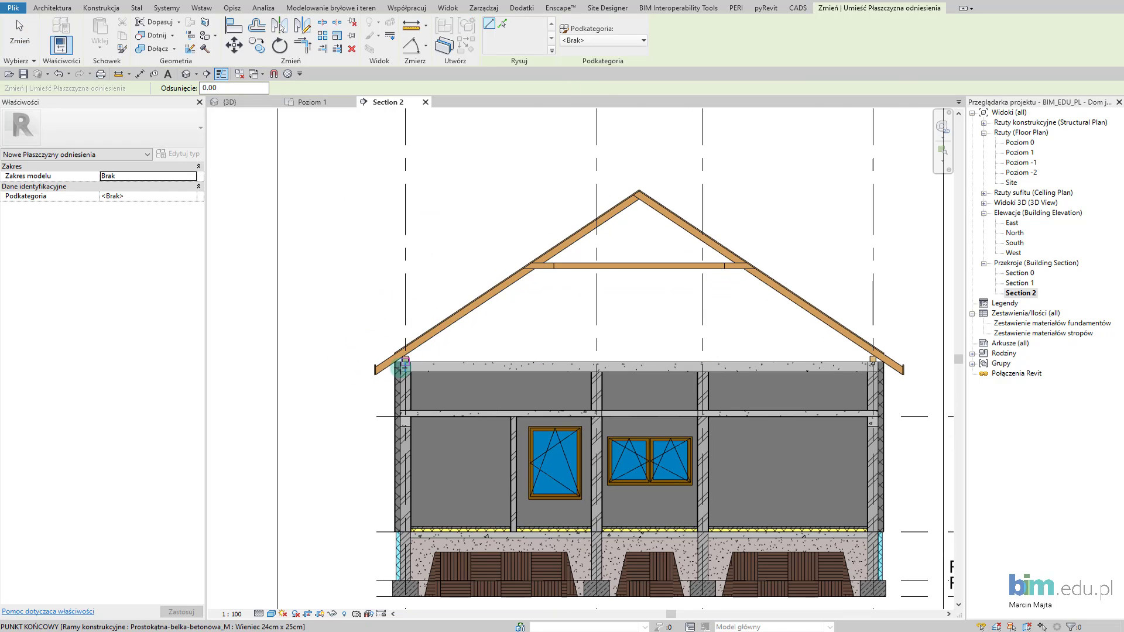
scroll(403, 367, up, 1)
scroll(384, 367, up, 3)
scroll(376, 367, up, 2)
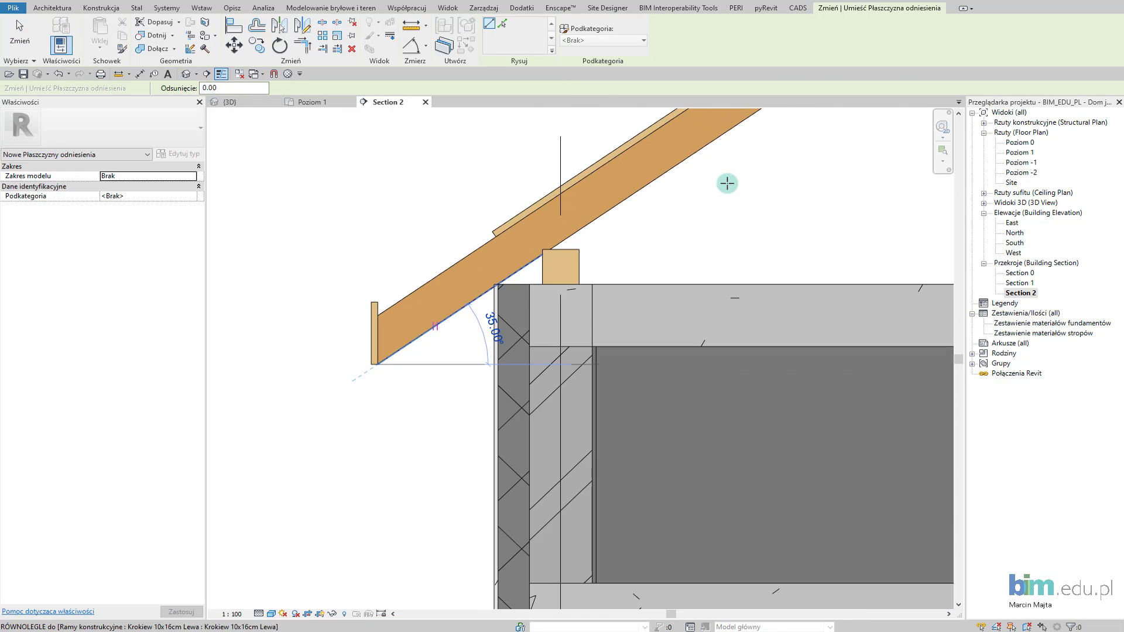
scroll(738, 182, down, 1)
scroll(398, 459, down, 2)
scroll(477, 381, down, 1)
scroll(623, 298, up, 3)
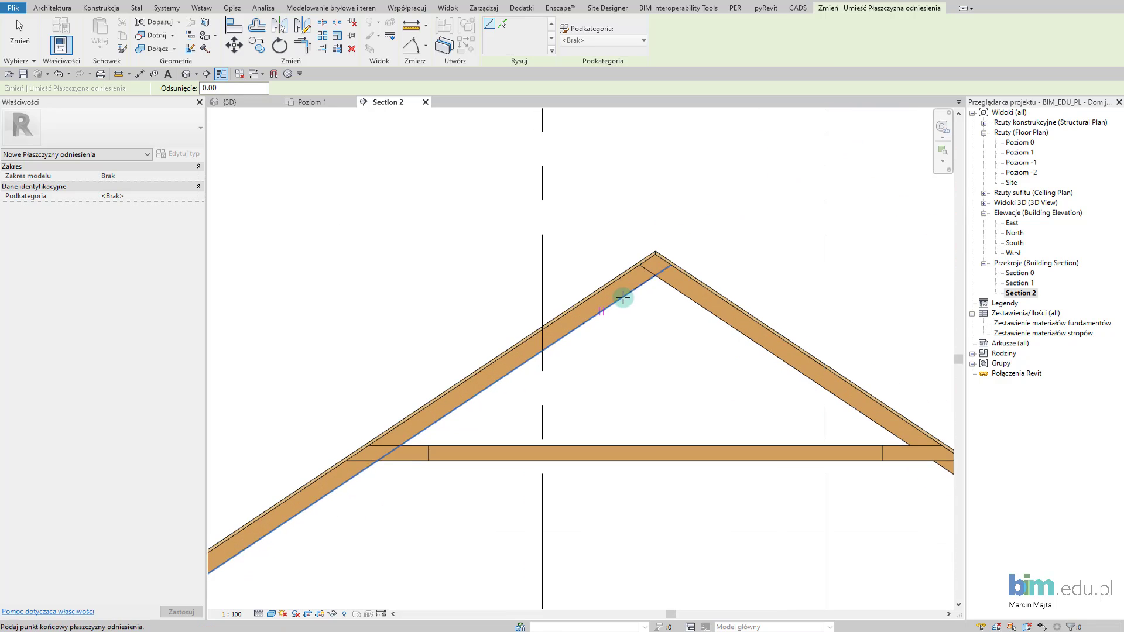
scroll(623, 297, up, 2)
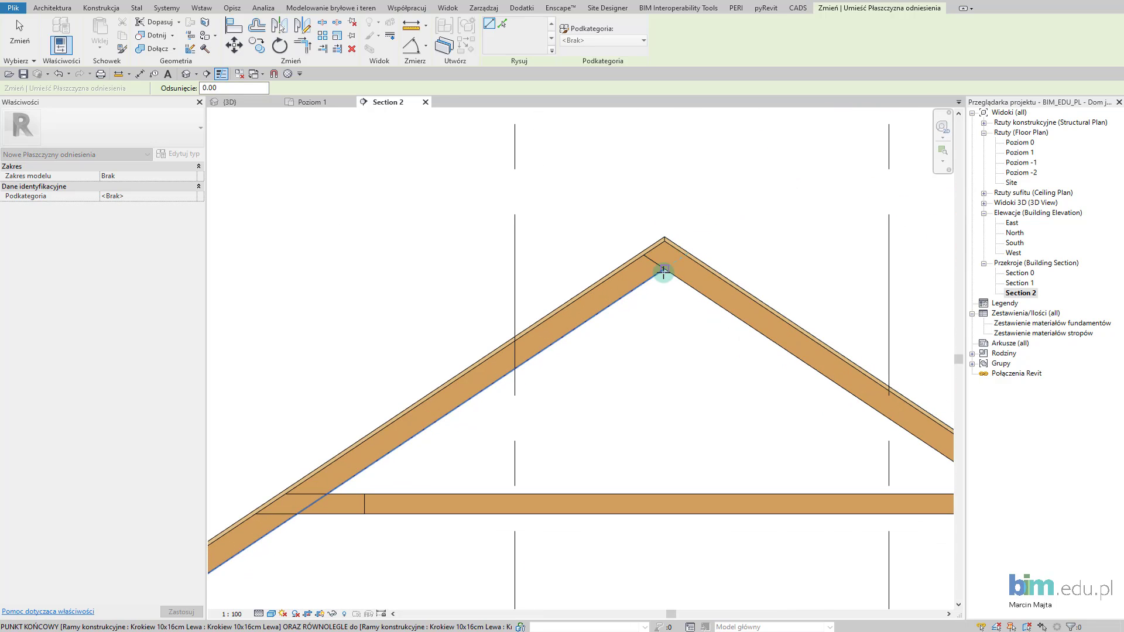
scroll(664, 268, up, 3)
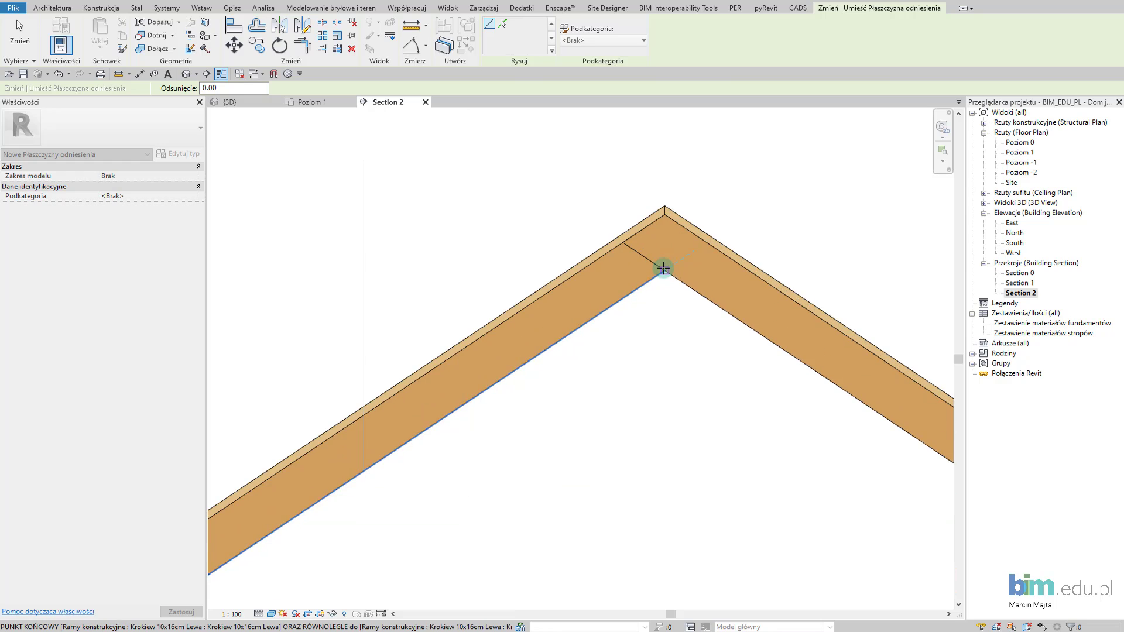
click(664, 268)
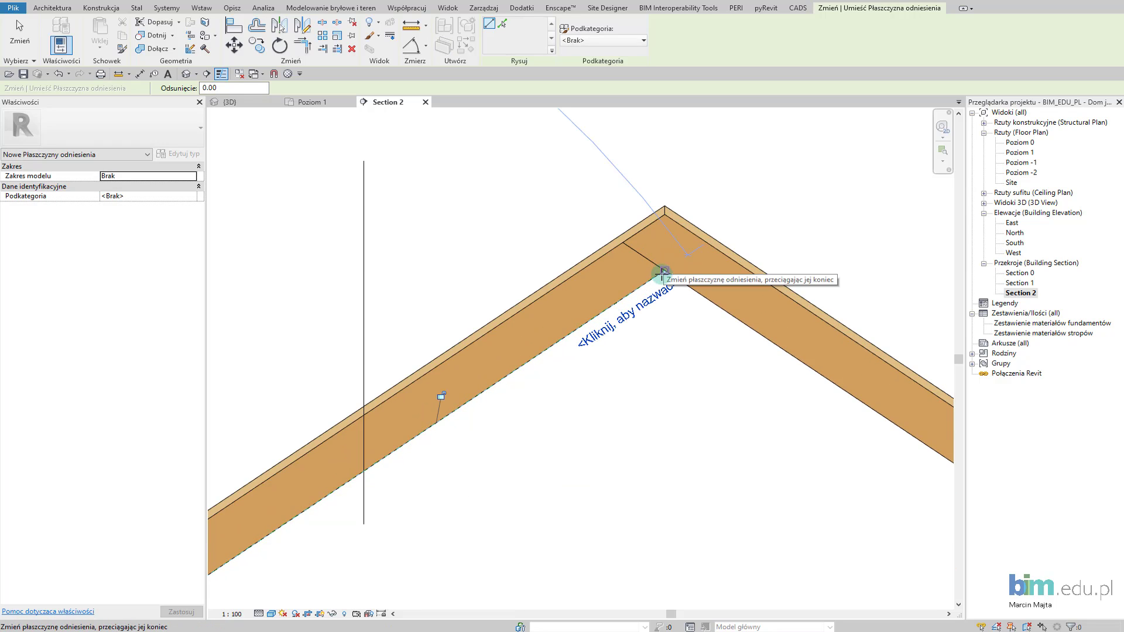
- Name the new reference plane DO WIATROWNICY
click(659, 299)
text(VIATROWNIC)
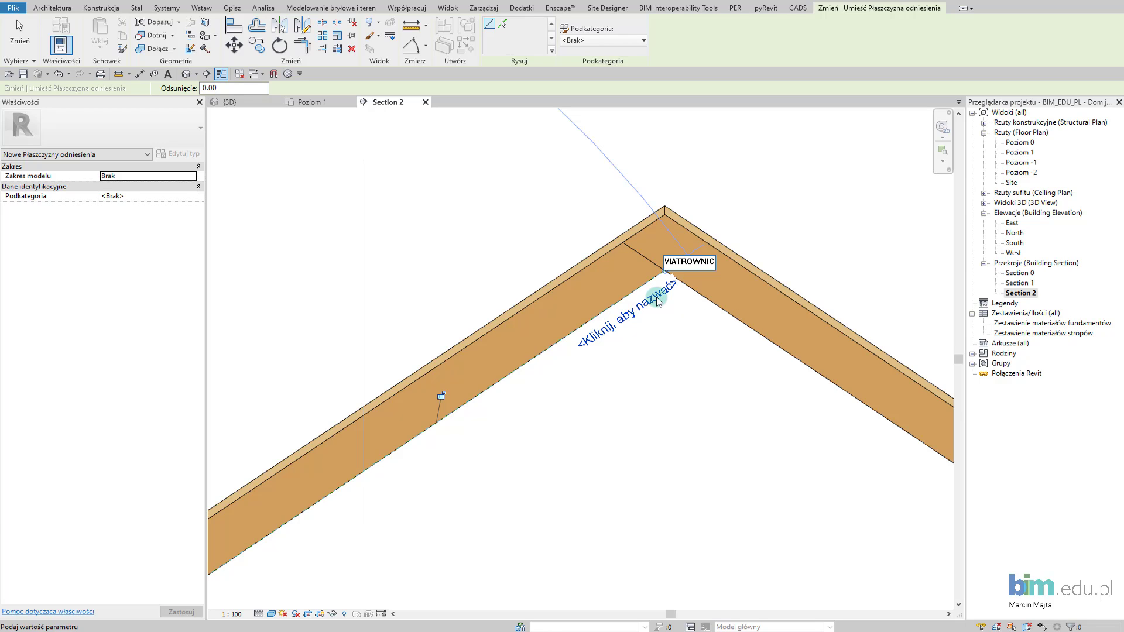
text(Y)
key(Return)
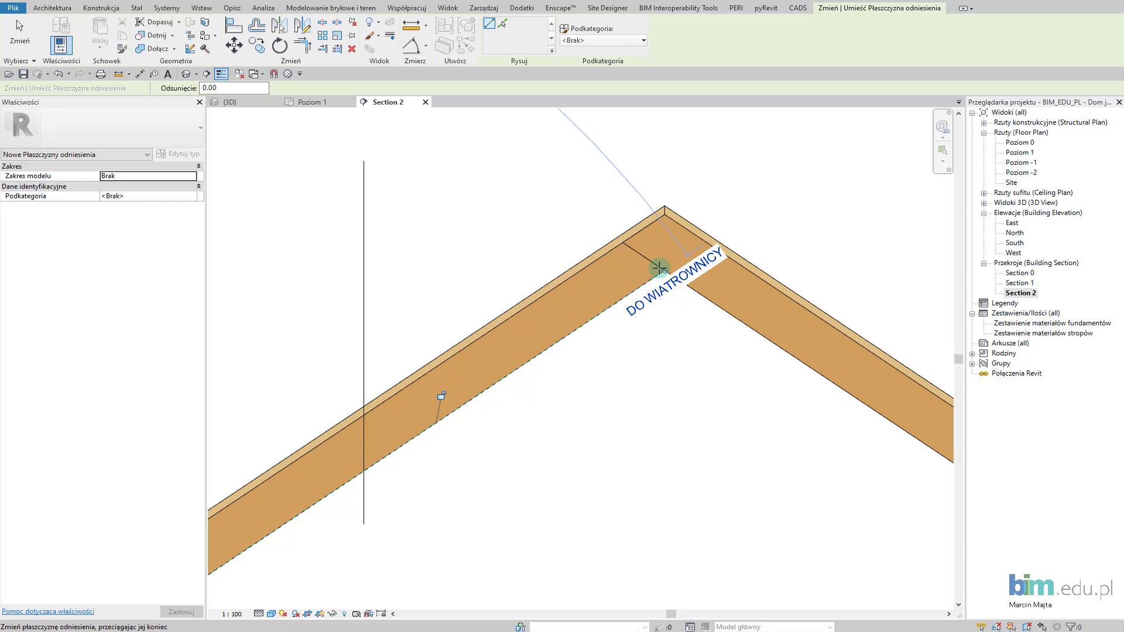
key(Escape)
key(Escape)
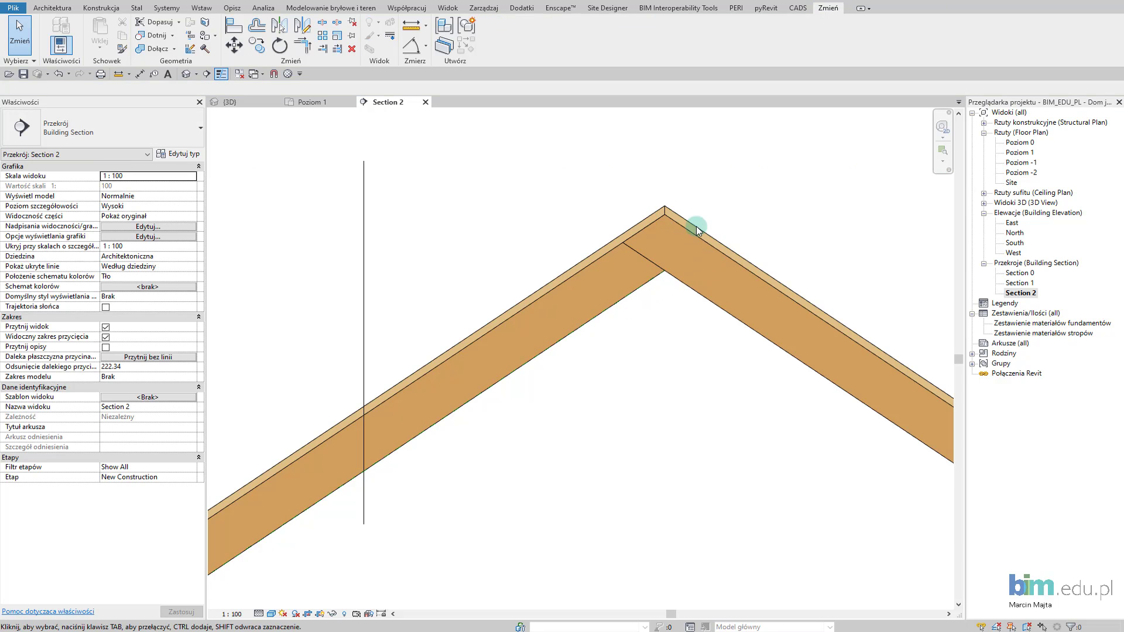
- Crossing-select around the ridge and filter the selection down to the reference plane only
drag(609, 322, 609, 322)
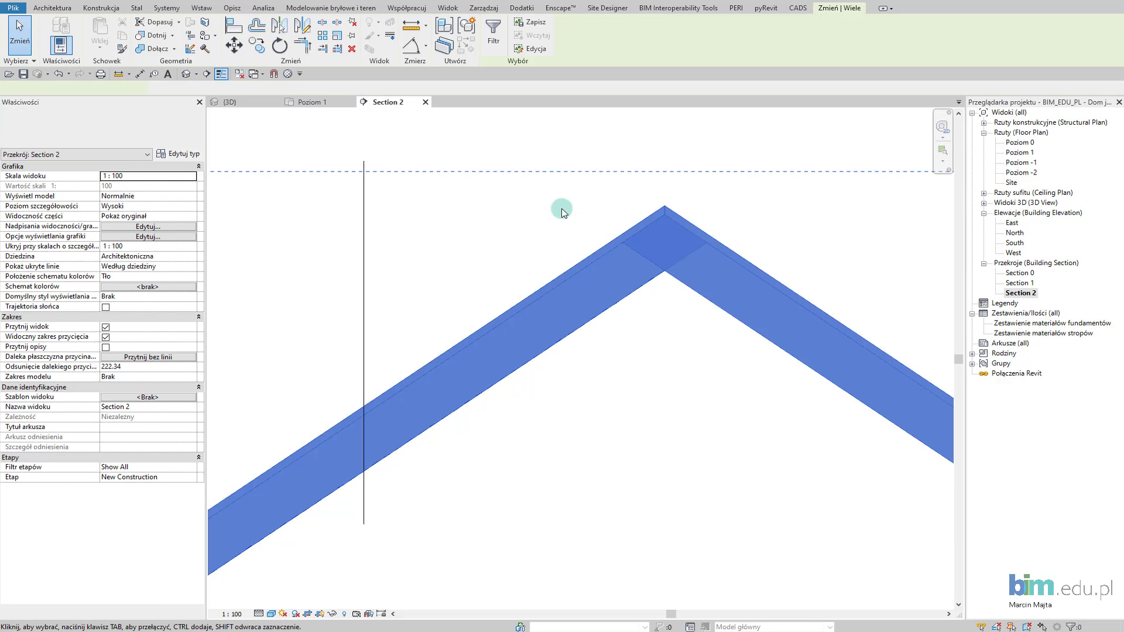
click(493, 35)
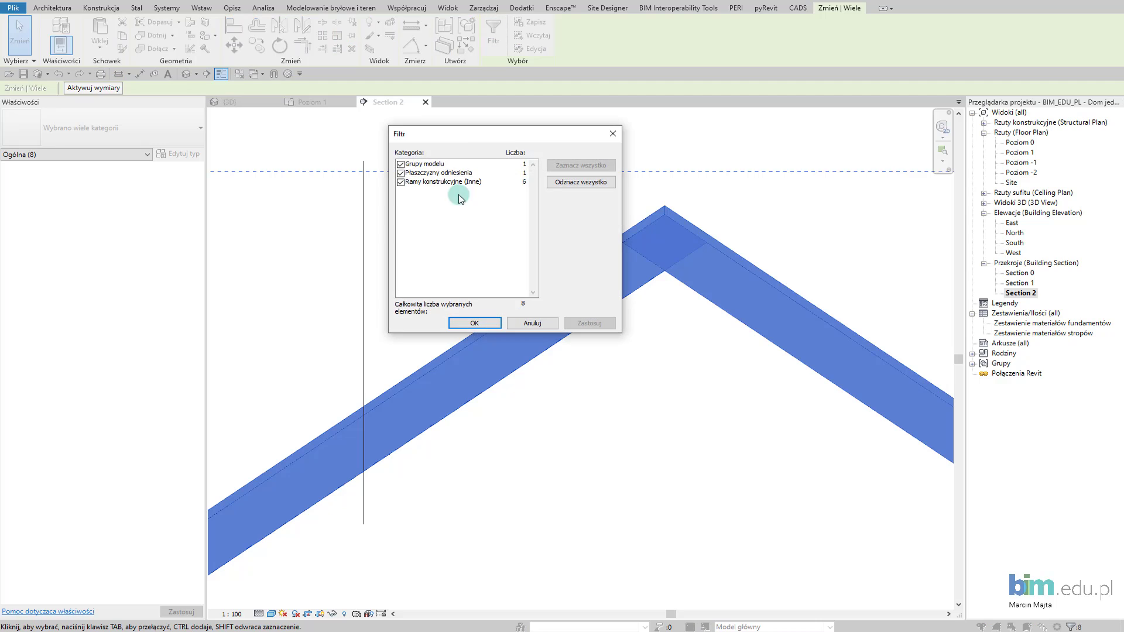
click(562, 182)
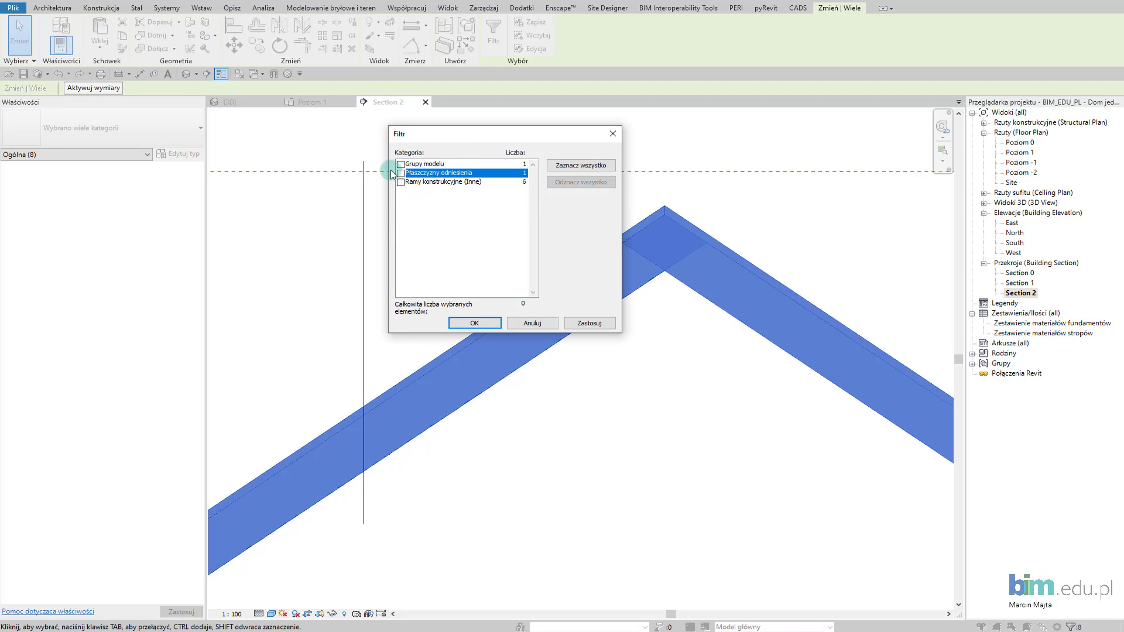
click(577, 322)
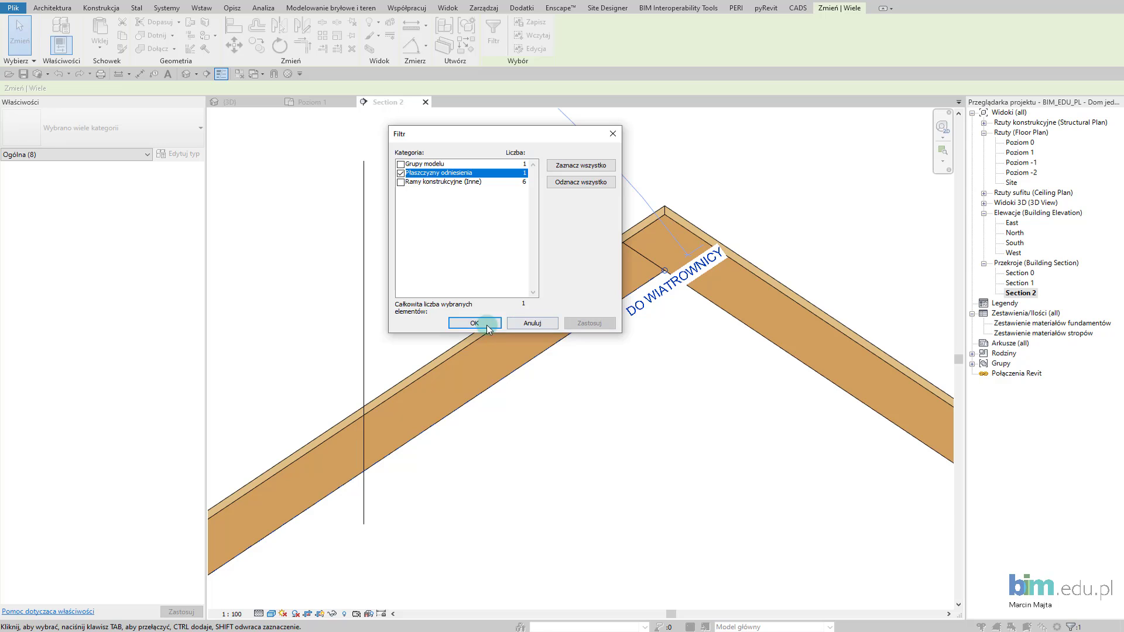
click(475, 323)
- Drag the DO WIATROWNICY plane's end up past the ridge, then deselect it
click(726, 220)
drag(726, 220, 834, 154)
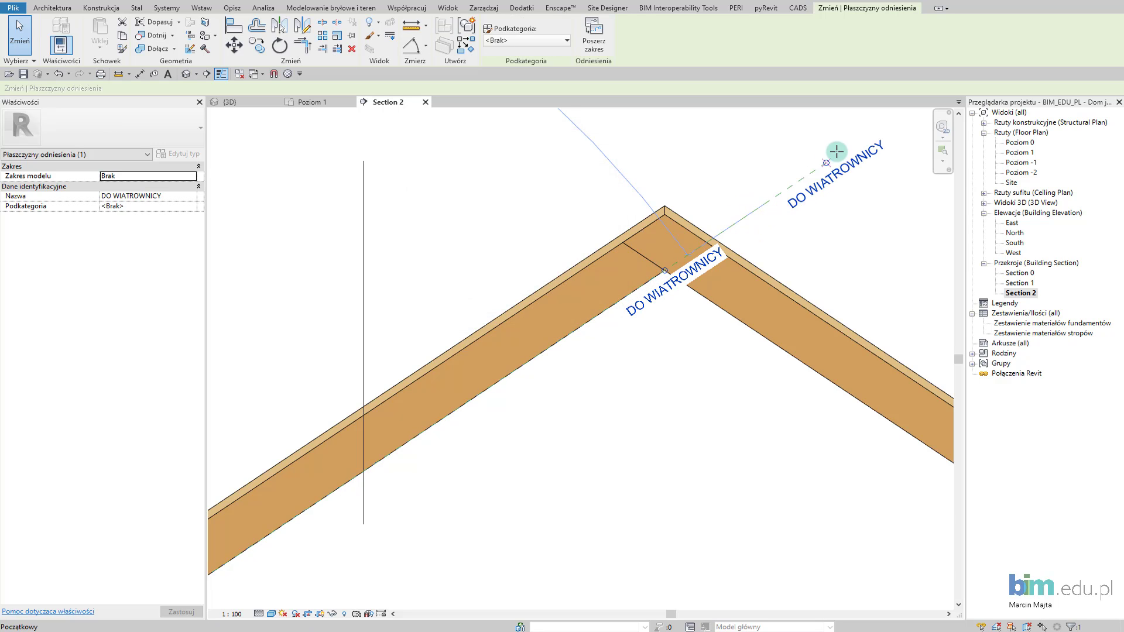
scroll(535, 442, down, 3)
middle_drag(535, 442, 944, 137)
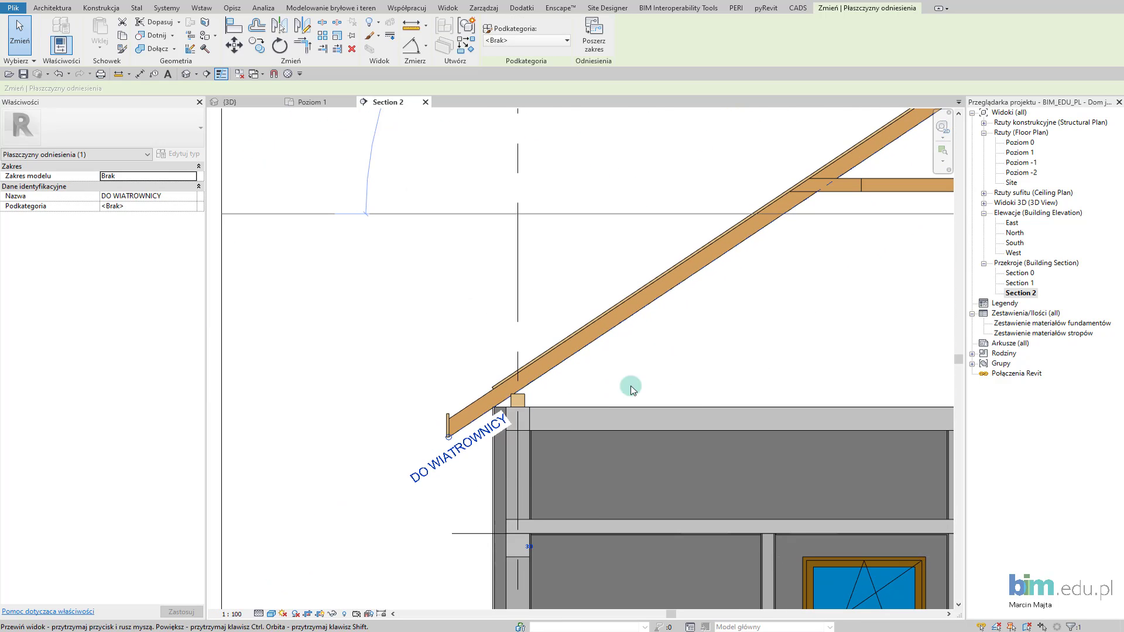
scroll(507, 406, down, 2)
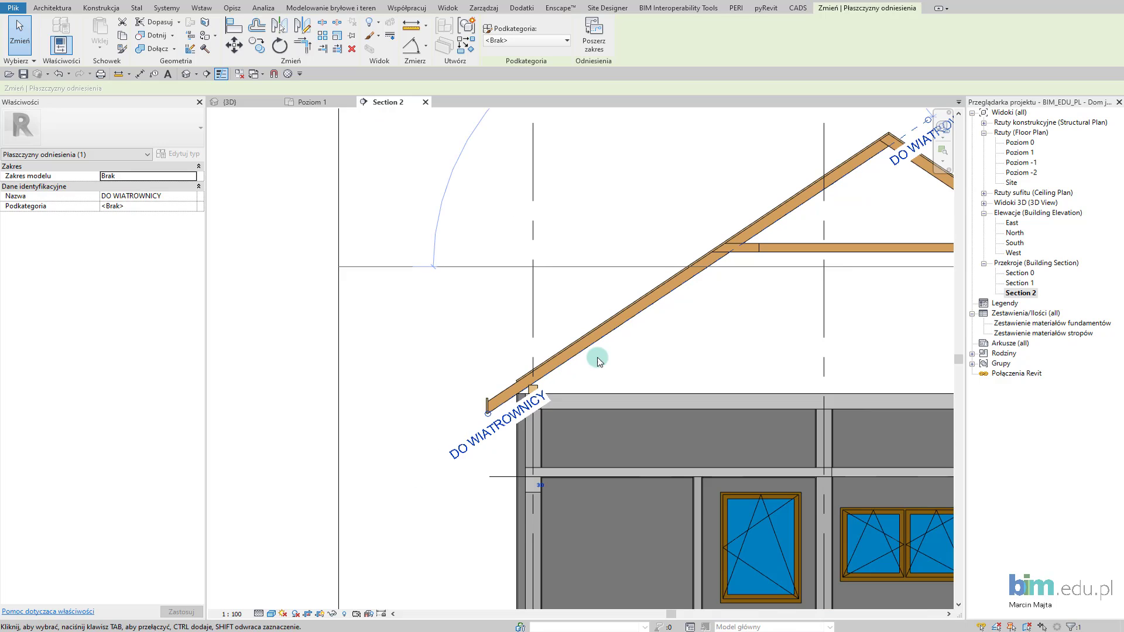
scroll(598, 359, down, 2)
click(633, 384)
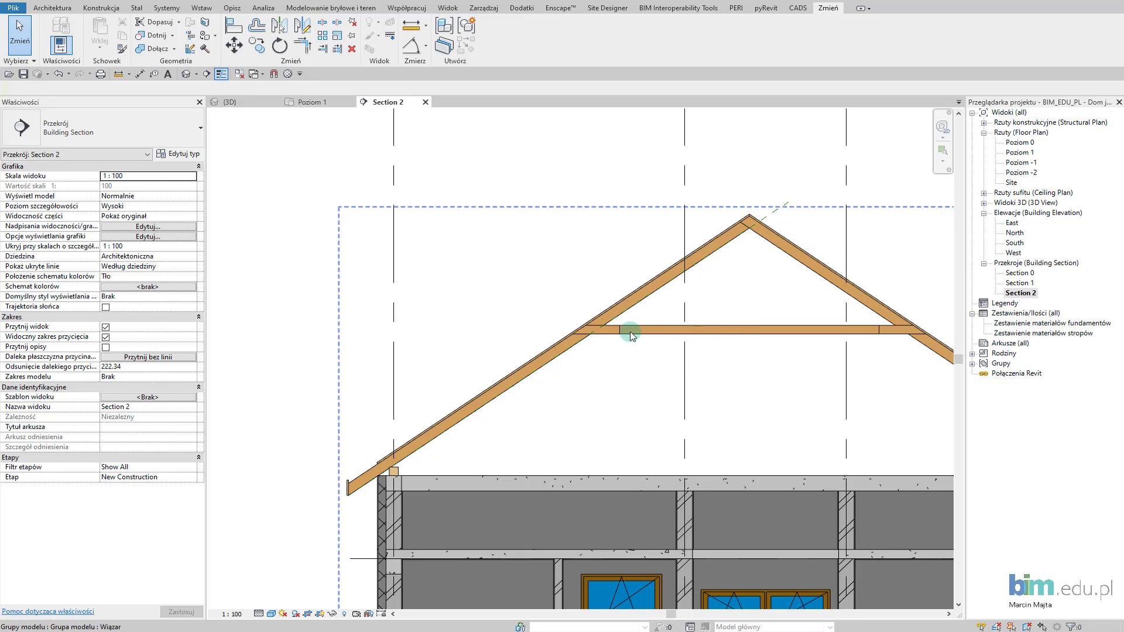
- In the {3D} view, set Reference Plane: DO WIATROWNICY as the active work plane
click(237, 109)
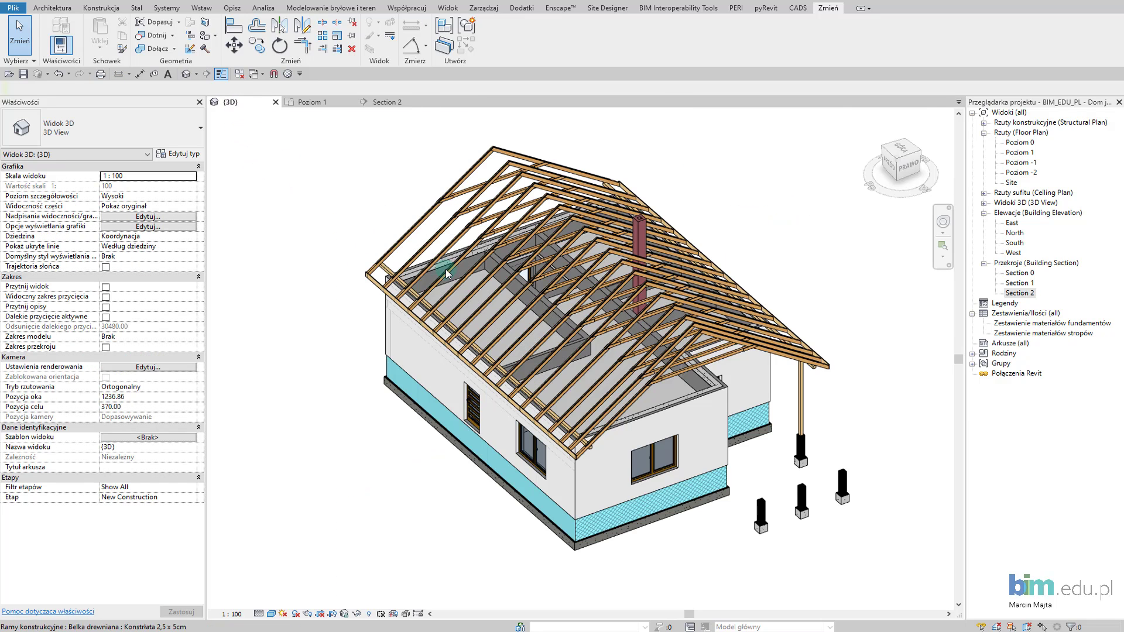
middle_drag(596, 360, 609, 373)
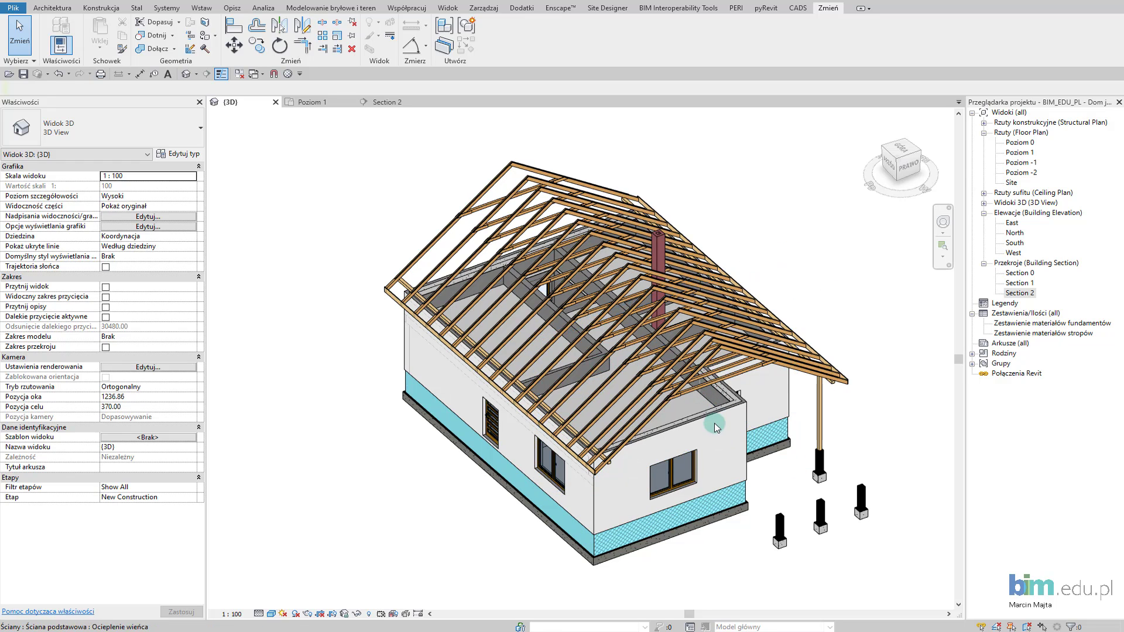
shift+middle_drag(716, 427, 700, 423)
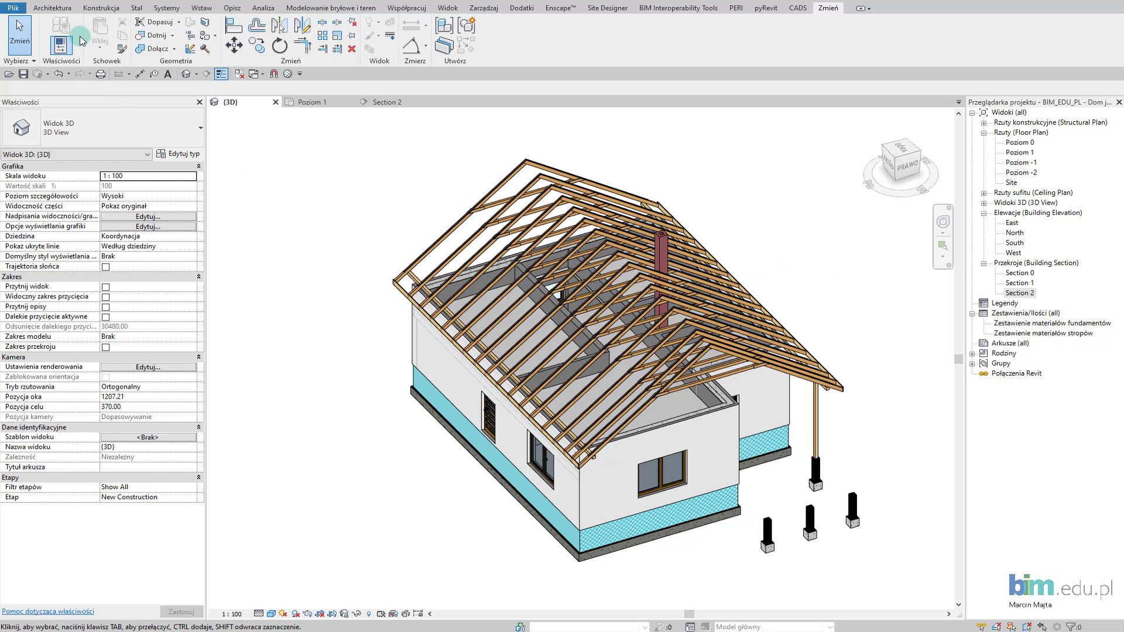
click(65, 10)
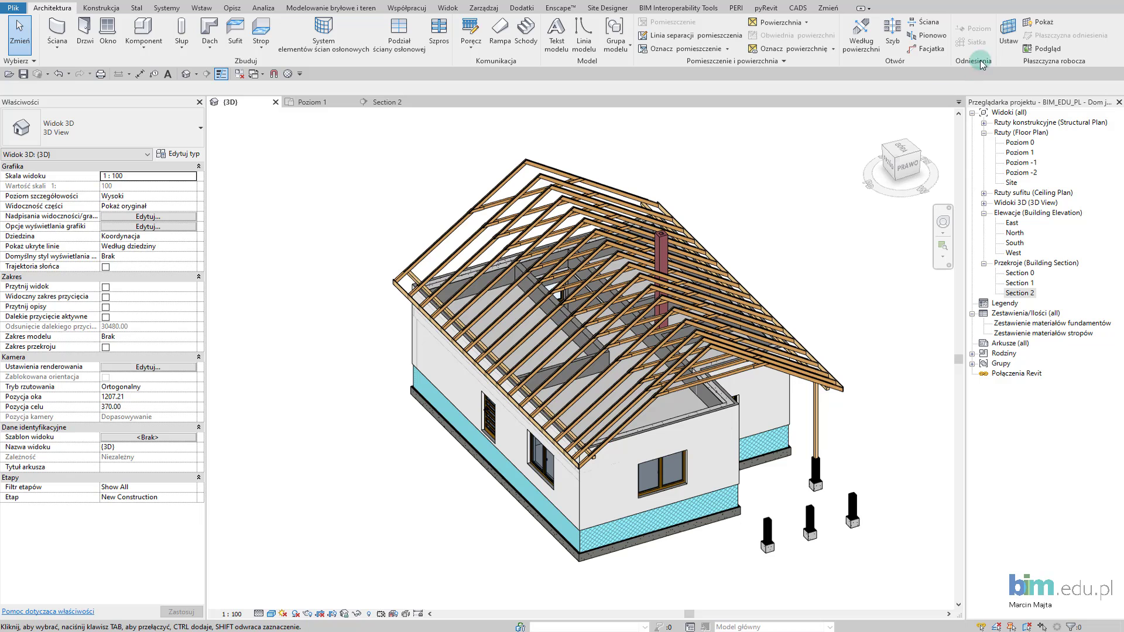
click(1009, 44)
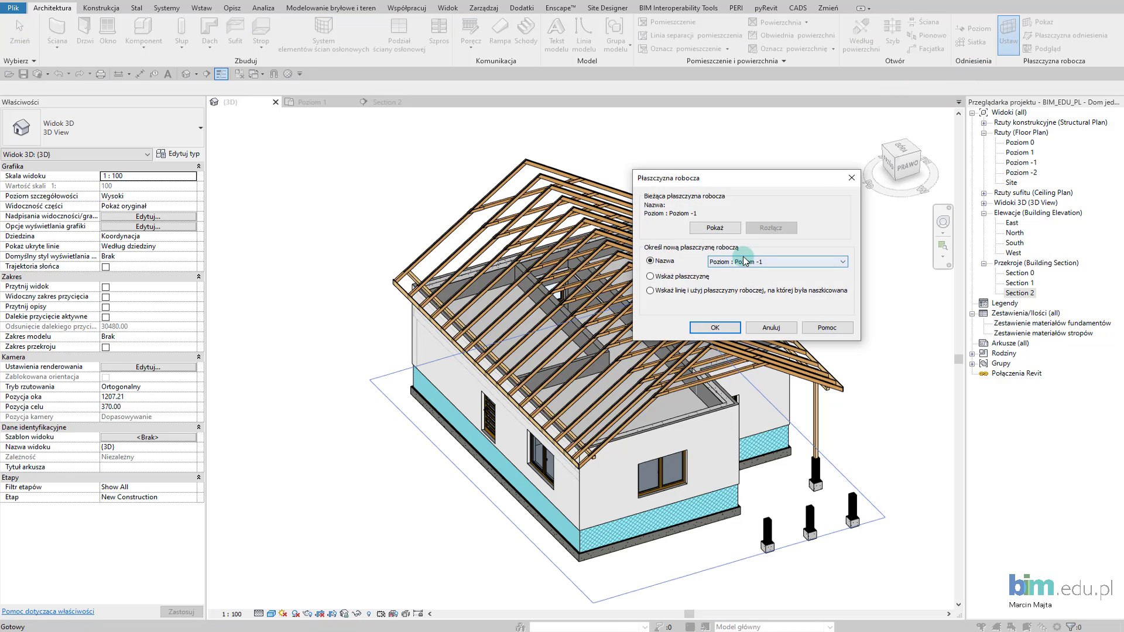
click(744, 262)
click(755, 299)
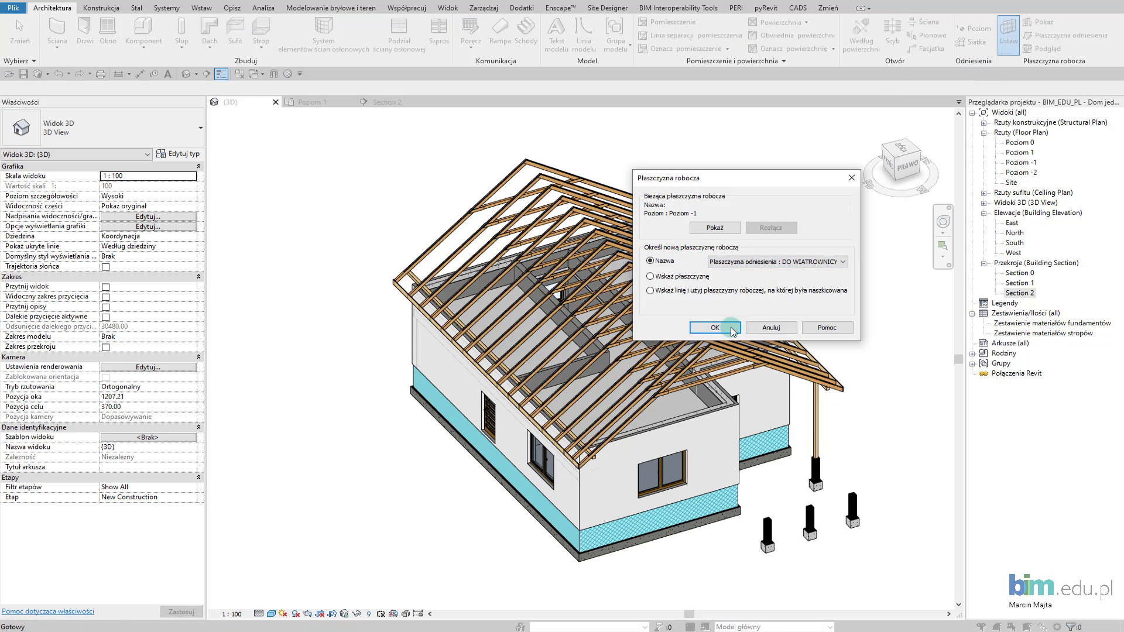
click(731, 329)
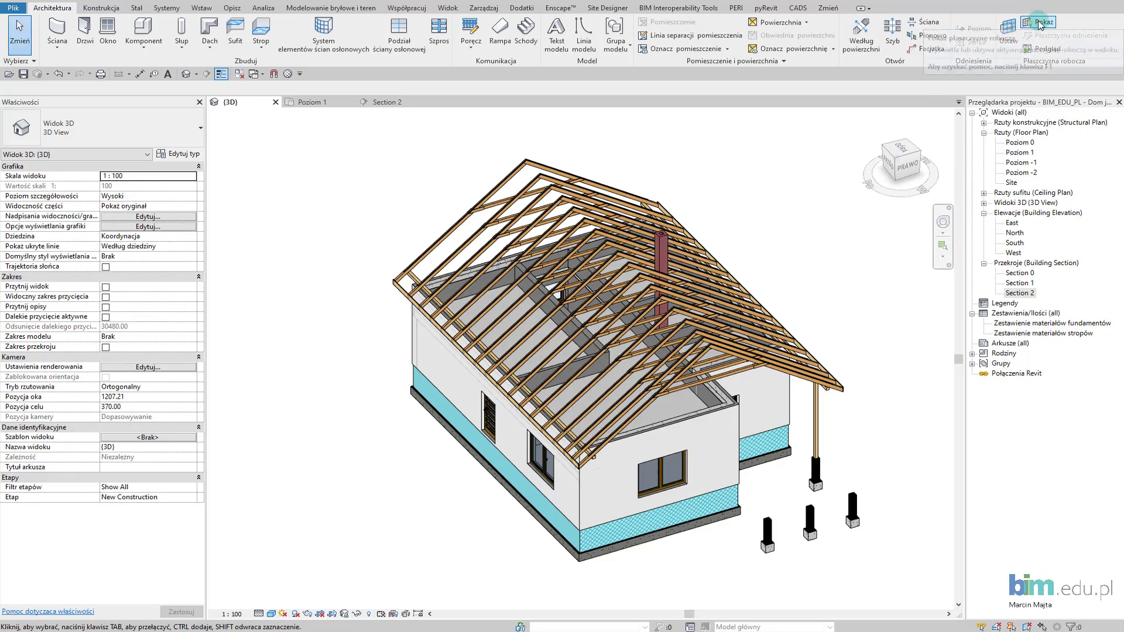
- Show the work plane against the roof framing, hide it, and view the roof from the top
click(1040, 24)
mouse_move(656, 302)
shift+middle_down()
mouse_move(662, 311)
mouse_move(577, 258)
shift+middle_up()
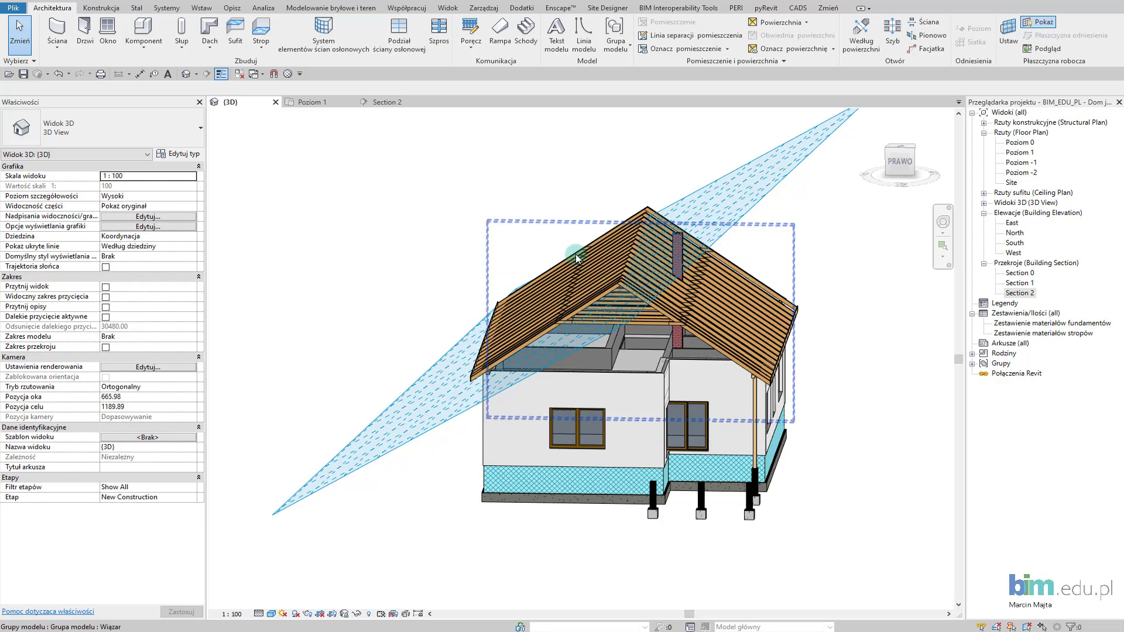
shift+middle_drag(577, 258, 573, 272)
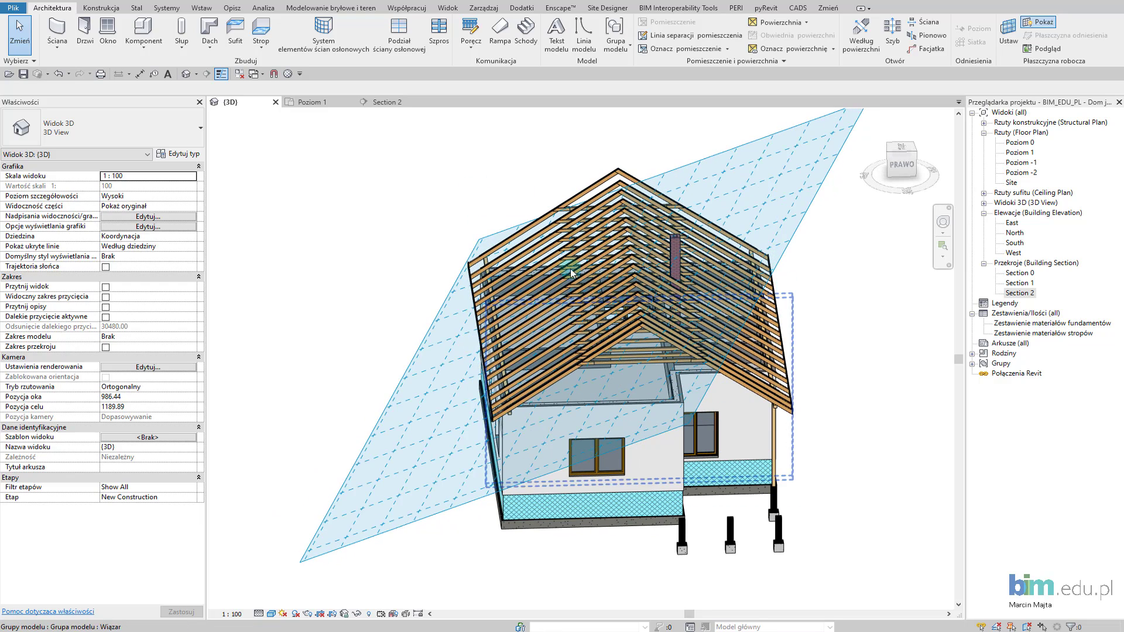
click(1040, 24)
mouse_move(638, 369)
shift+middle_down()
mouse_move(658, 356)
mouse_move(586, 358)
shift+middle_up()
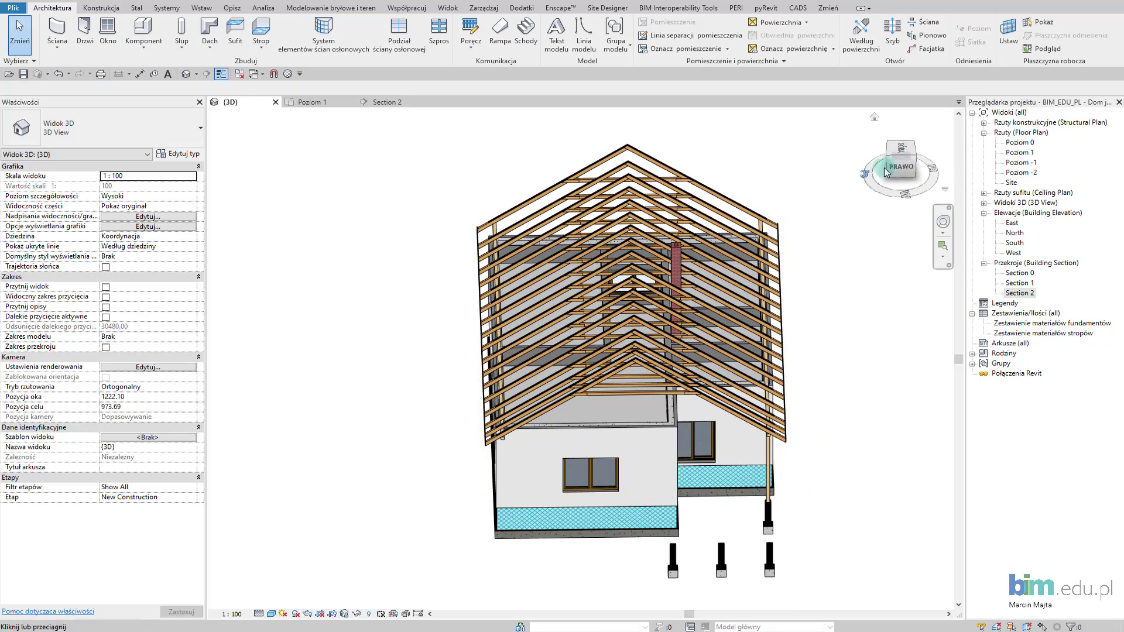
click(904, 154)
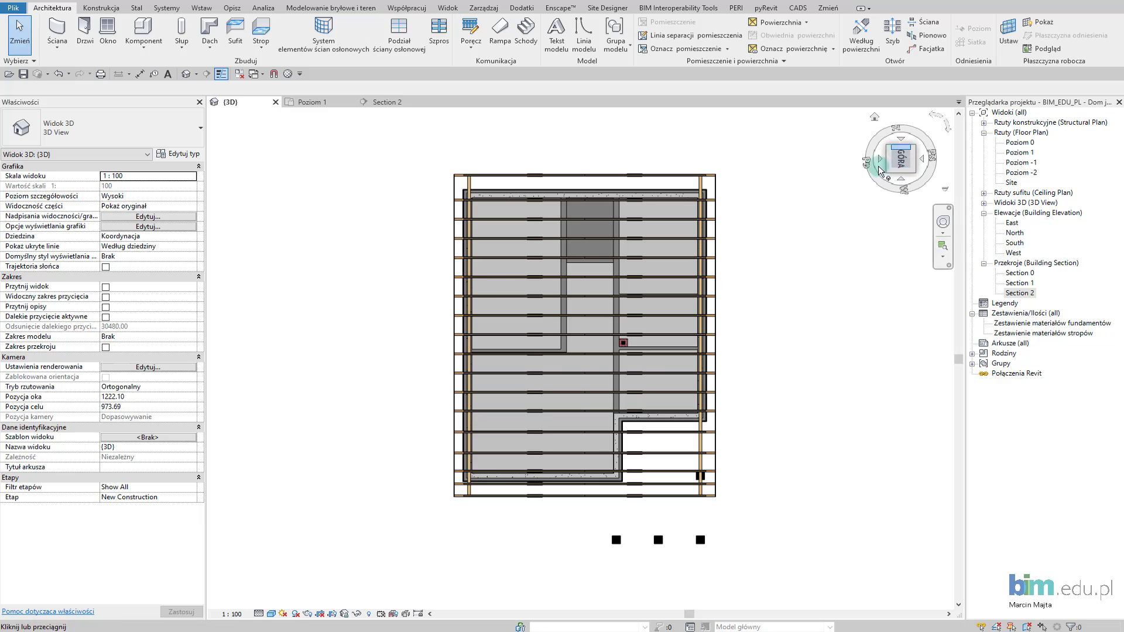
scroll(509, 298, up, 1)
scroll(510, 298, up, 1)
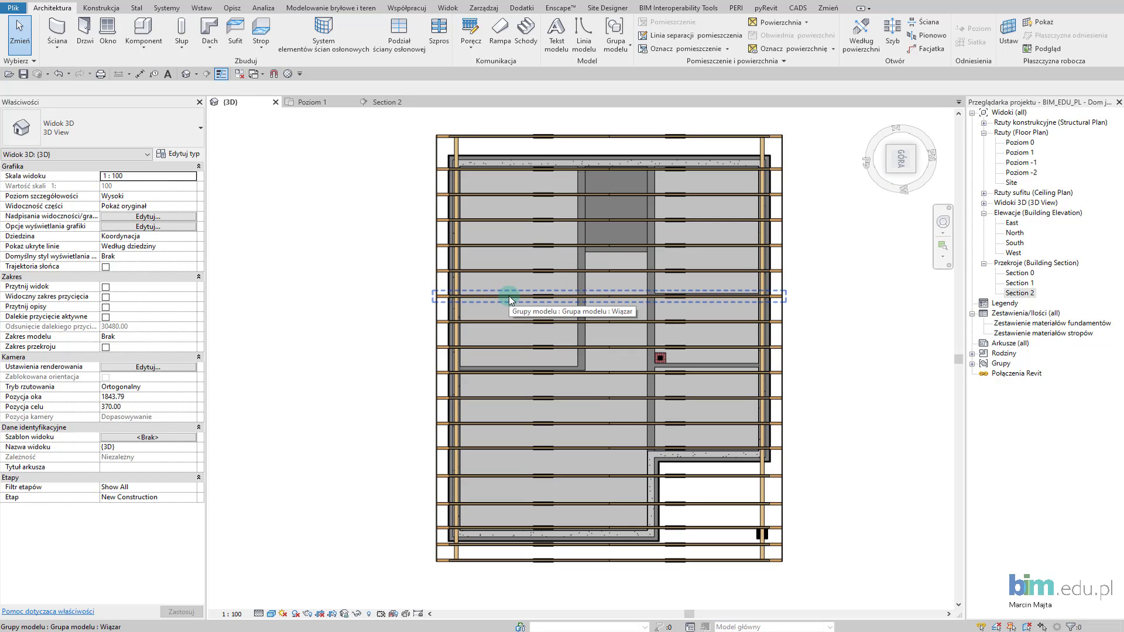
- With the BM beam tool, duplicate a beam type 'Wiatrownica 2 x 14cm' with b 2 and d 14
key(b)
key(m)
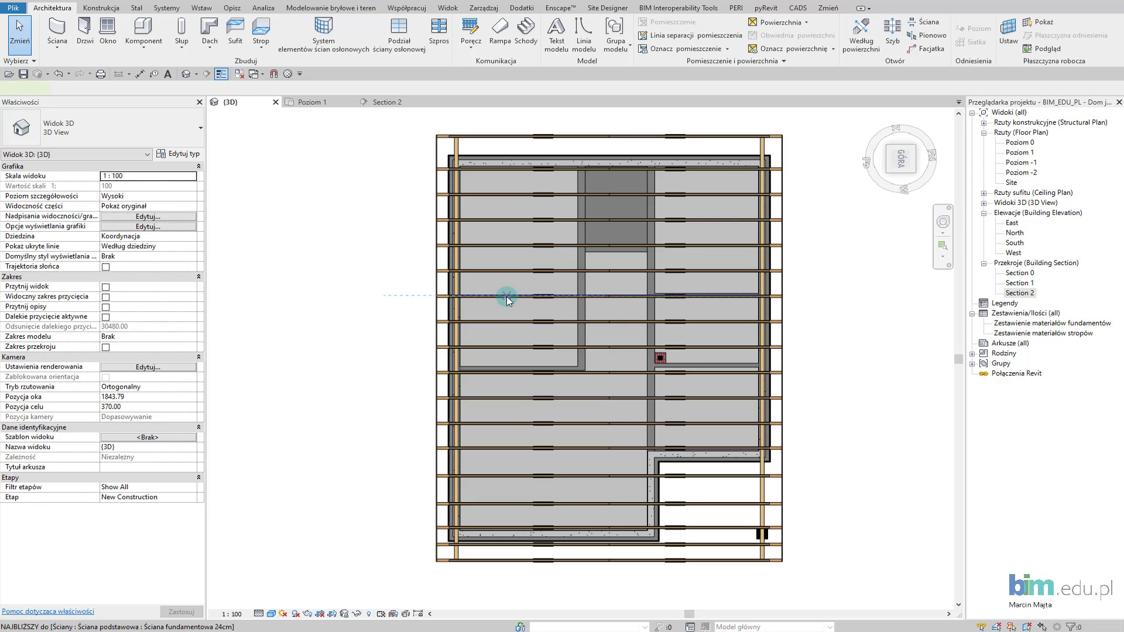
click(179, 153)
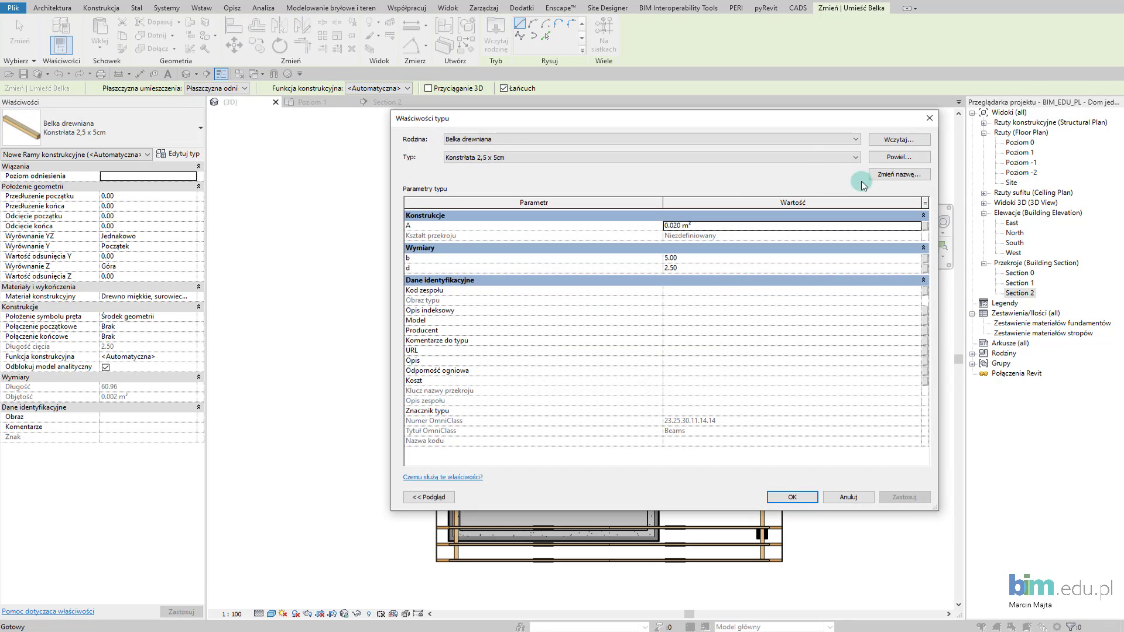
click(887, 158)
text(Wiatrownica 2 x 14cm)
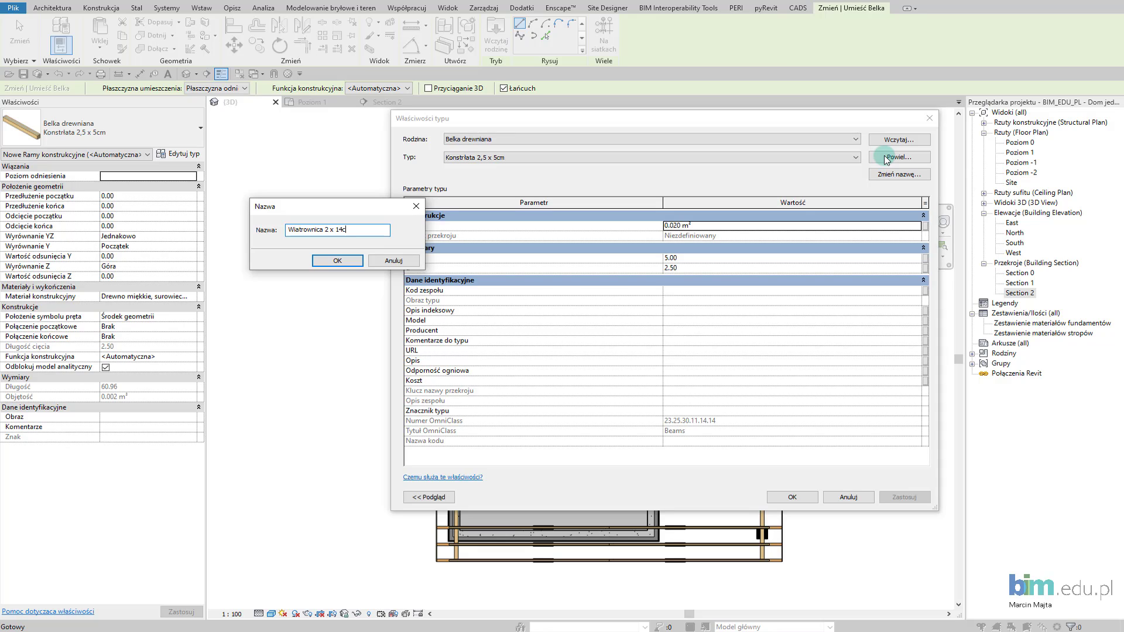
click(340, 260)
click(715, 261)
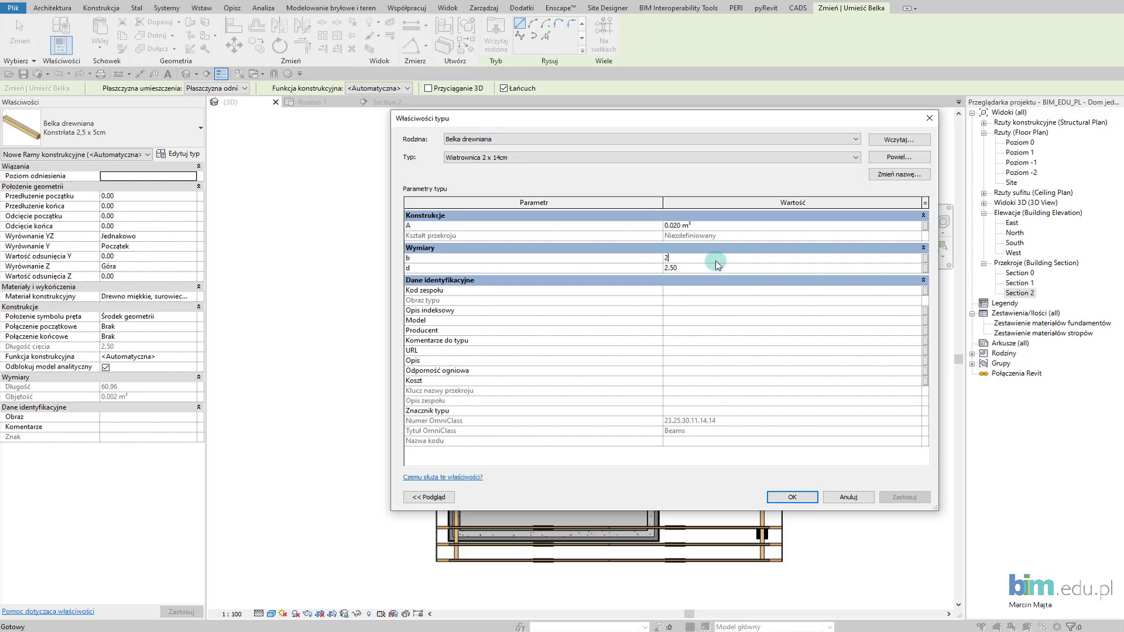
text(2)
click(722, 265)
text(14)
click(791, 310)
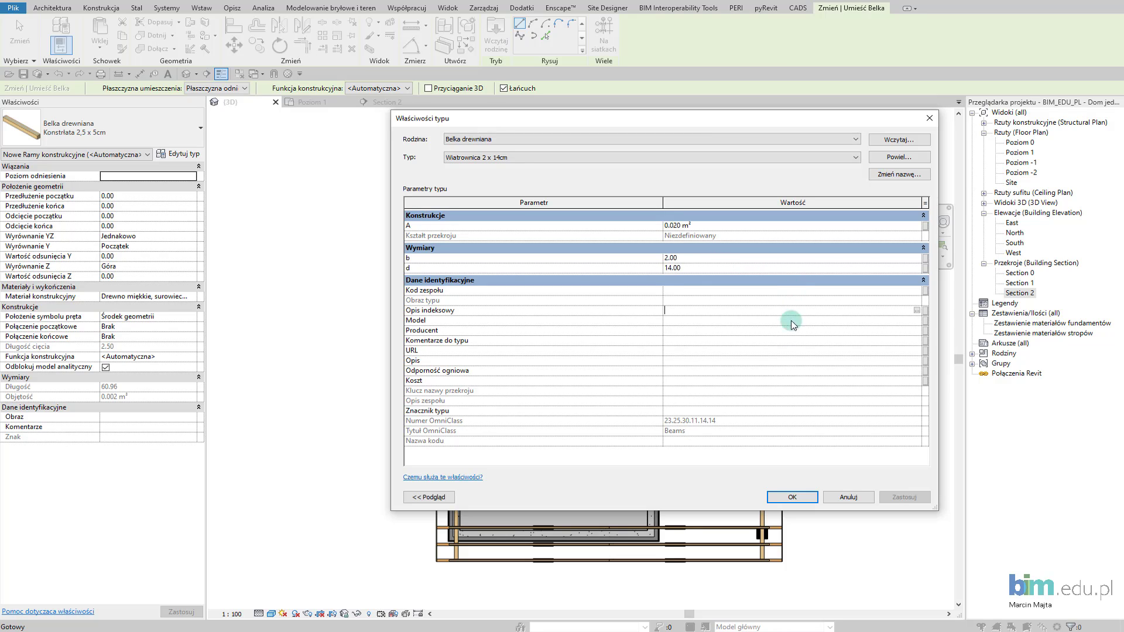
click(792, 498)
- Draw the diagonal brace from near the top of the slope to a lower point, then check it isometrically
scroll(514, 227, up, 3)
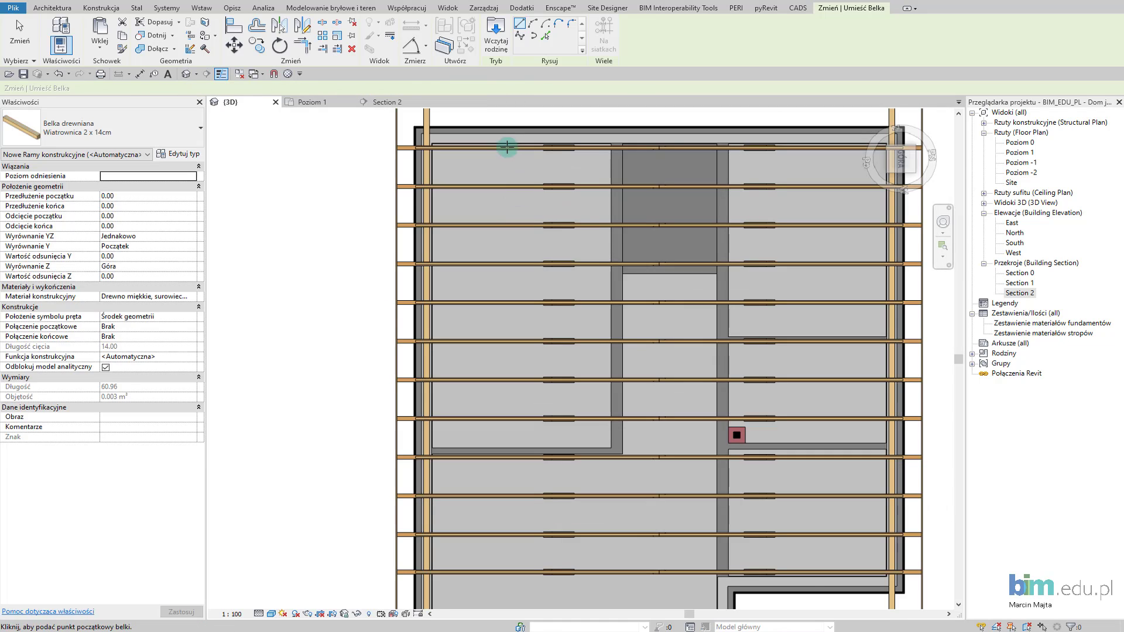
middle_drag(507, 146, 568, 266)
click(522, 173)
scroll(542, 572, down, 1)
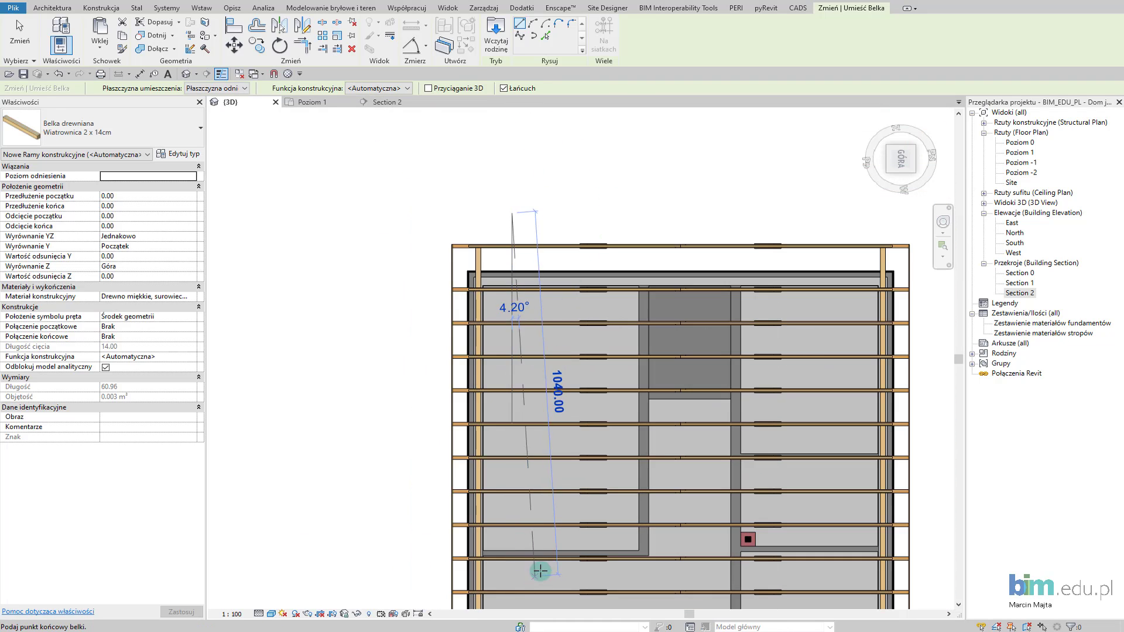
middle_drag(539, 570, 567, 342)
click(589, 237)
key(Escape)
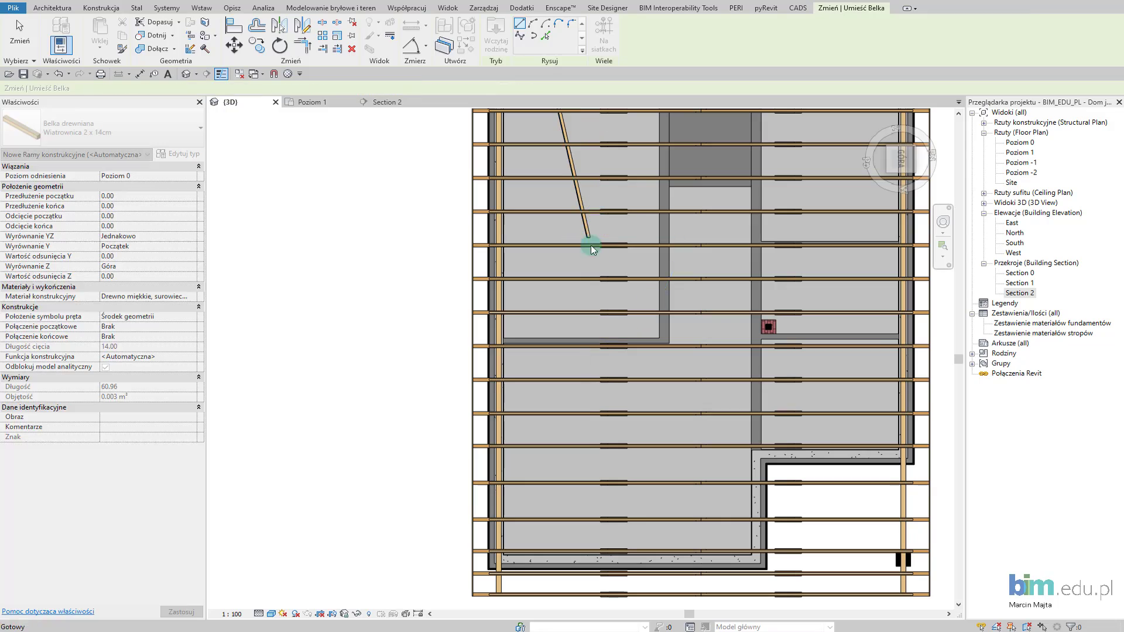
key(Escape)
key(Escape)
scroll(534, 477, down, 2)
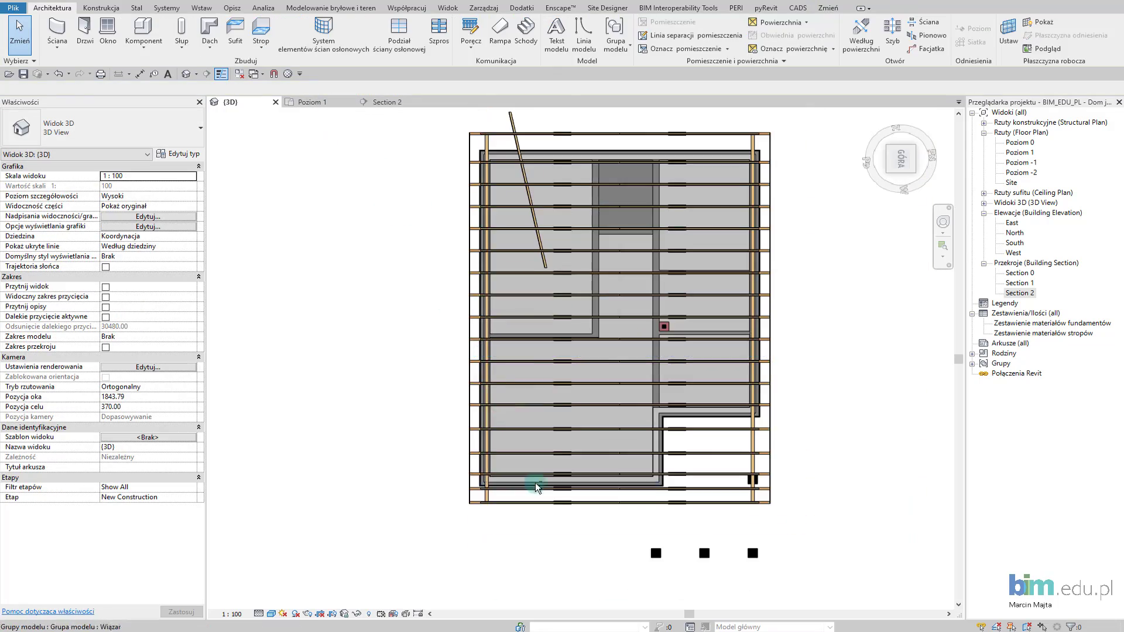
mouse_move(534, 477)
shift+middle_down()
mouse_move(689, 351)
mouse_move(627, 355)
mouse_move(618, 452)
mouse_move(563, 353)
mouse_move(539, 465)
mouse_move(404, 440)
shift+middle_up()
scroll(648, 340, up, 5)
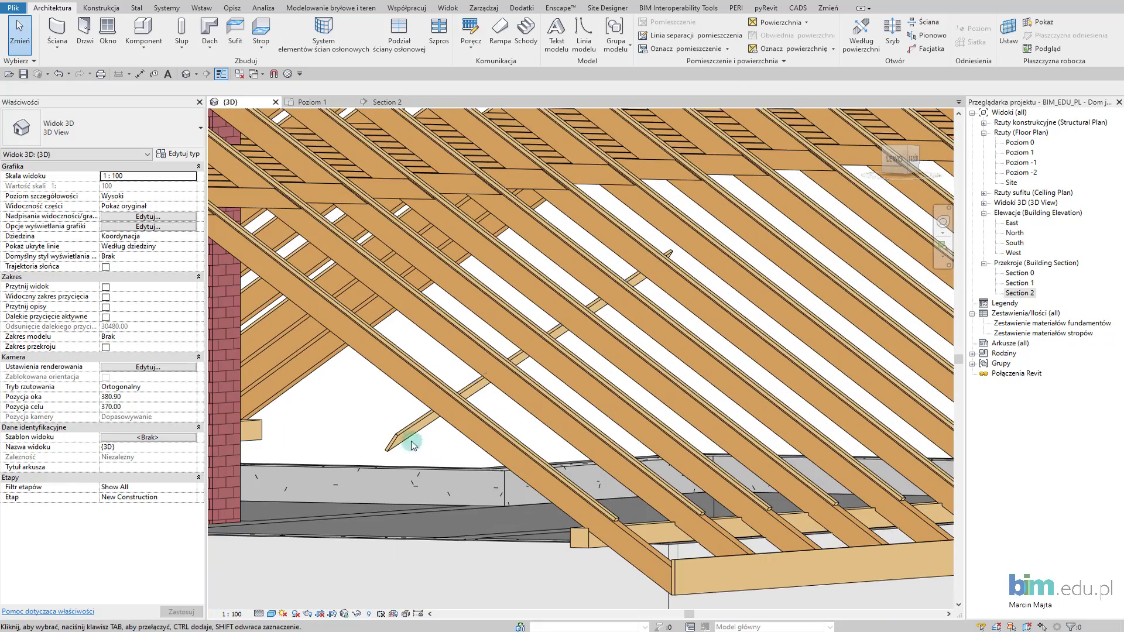
- Change the brace's Wiatrownica 2 x 14cm type to b 14 and d 2 so it lies flat
click(403, 437)
click(176, 162)
text(14)
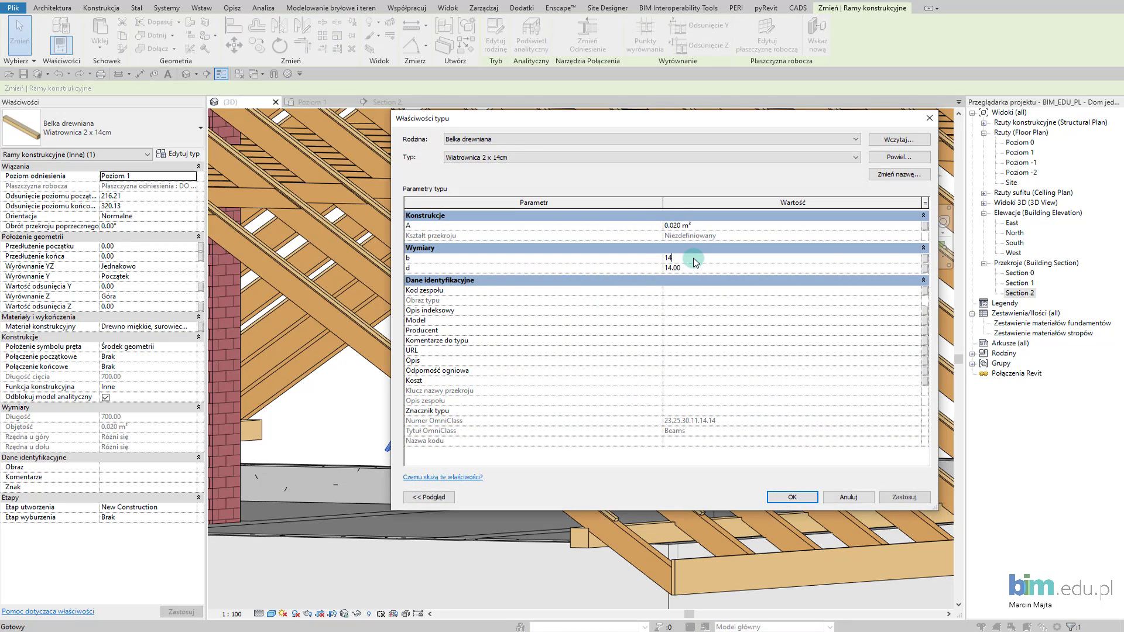
text(2)
click(716, 320)
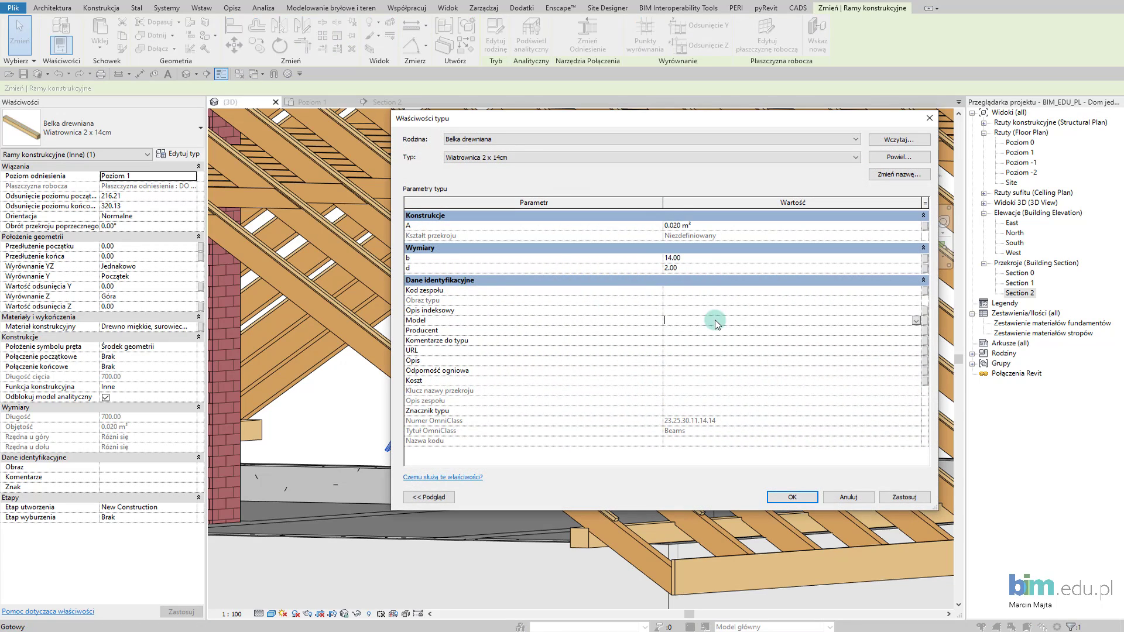
click(906, 499)
click(779, 502)
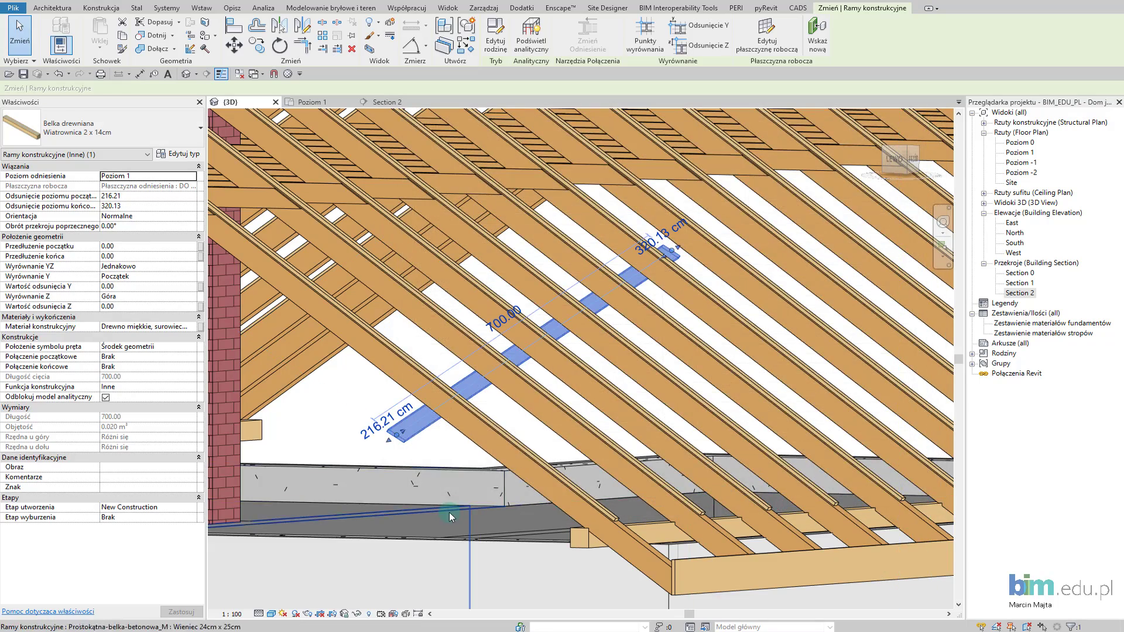
- Orbit and zoom around the diagonal brace on the rafters, finishing with a top-down roof view
shift+middle_drag(449, 512, 490, 476)
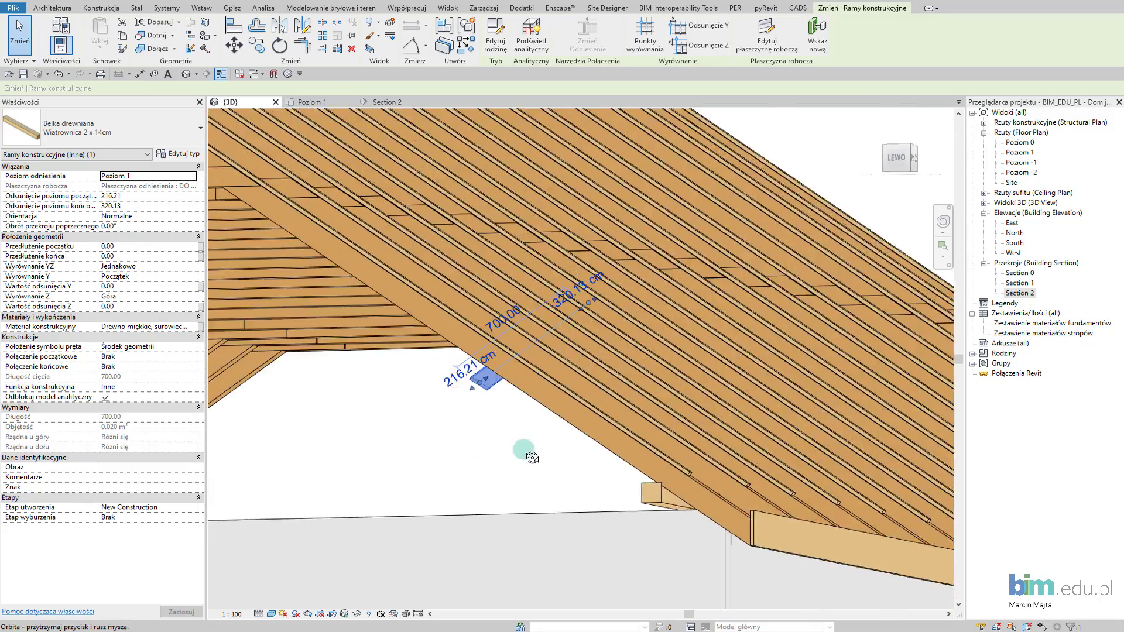
mouse_move(539, 441)
shift+middle_down()
mouse_move(492, 493)
mouse_move(545, 374)
shift+middle_up()
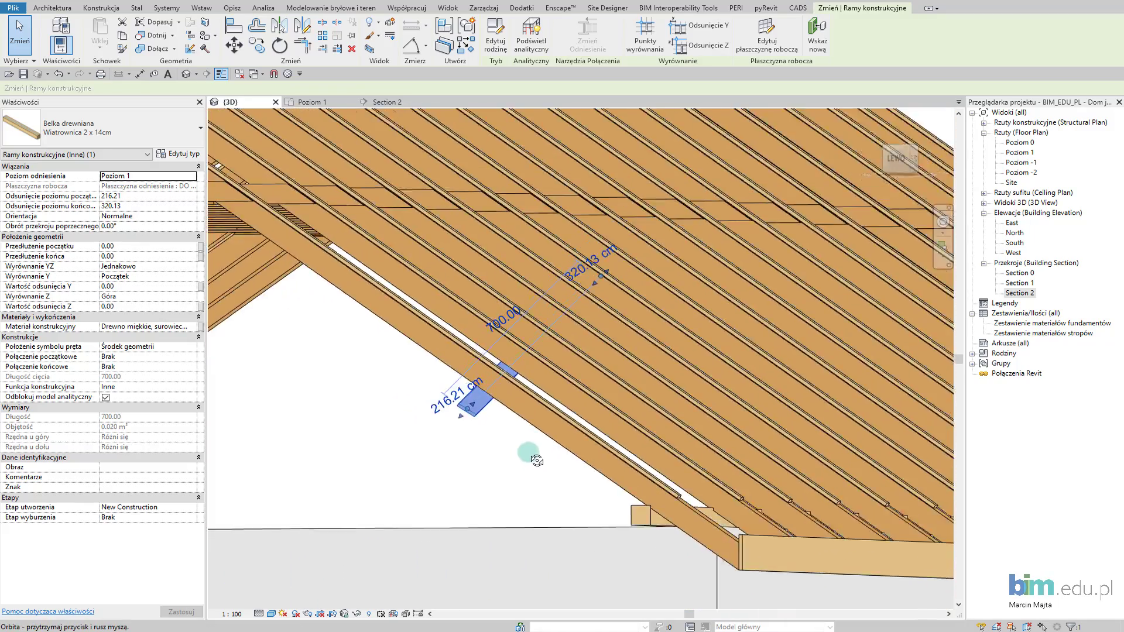
scroll(544, 373, up, 5)
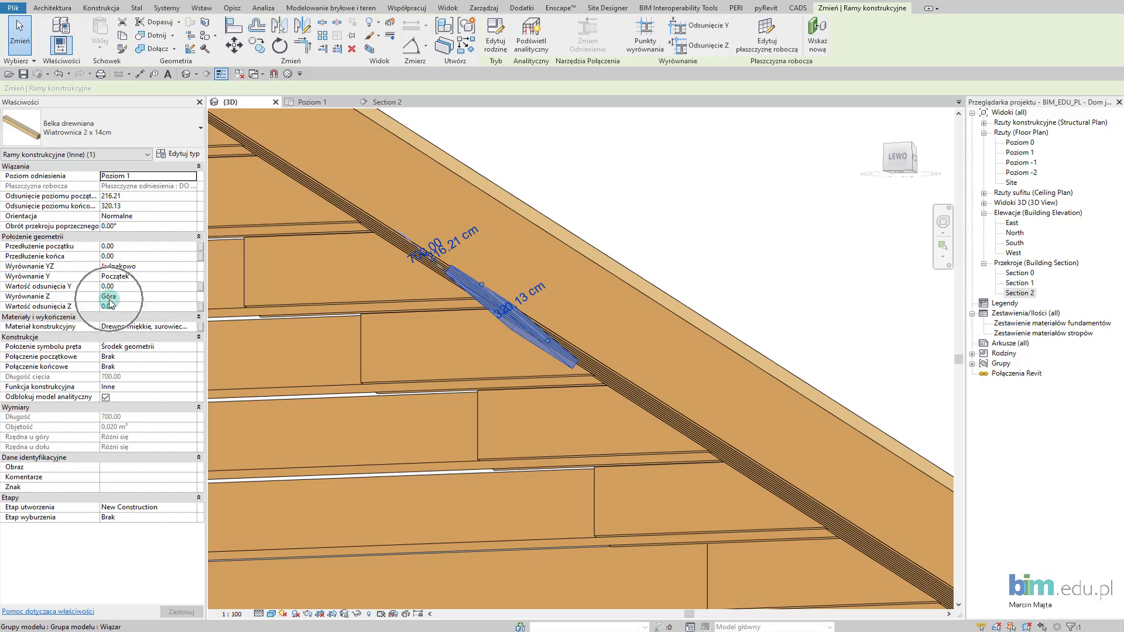
scroll(567, 463, down, 3)
scroll(568, 462, down, 2)
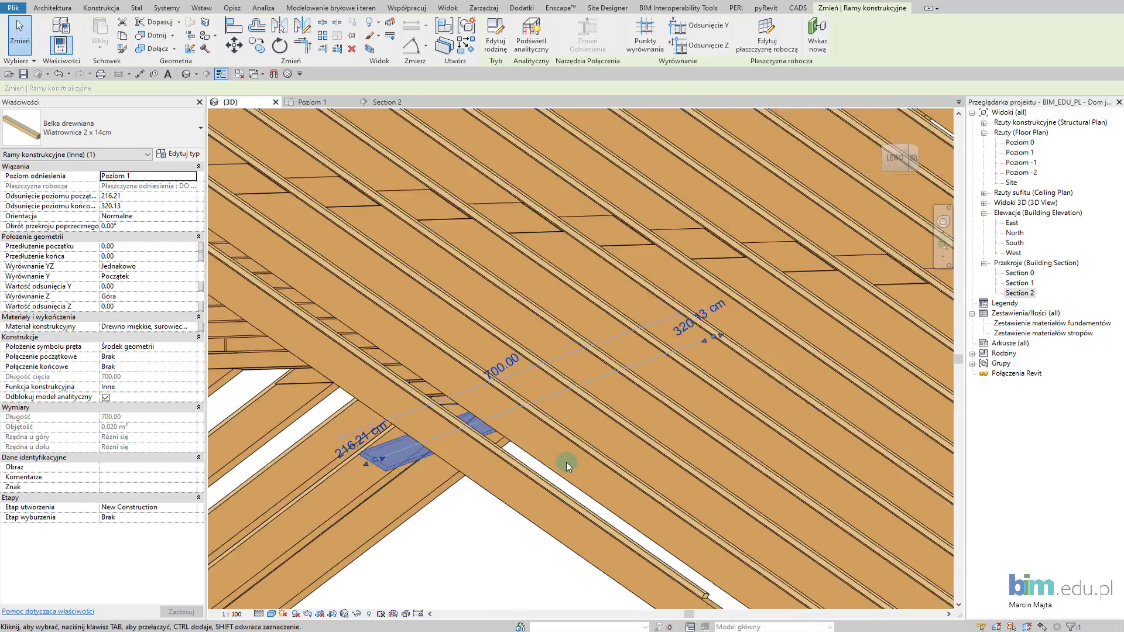
scroll(566, 462, down, 2)
shift+middle_drag(612, 237, 621, 269)
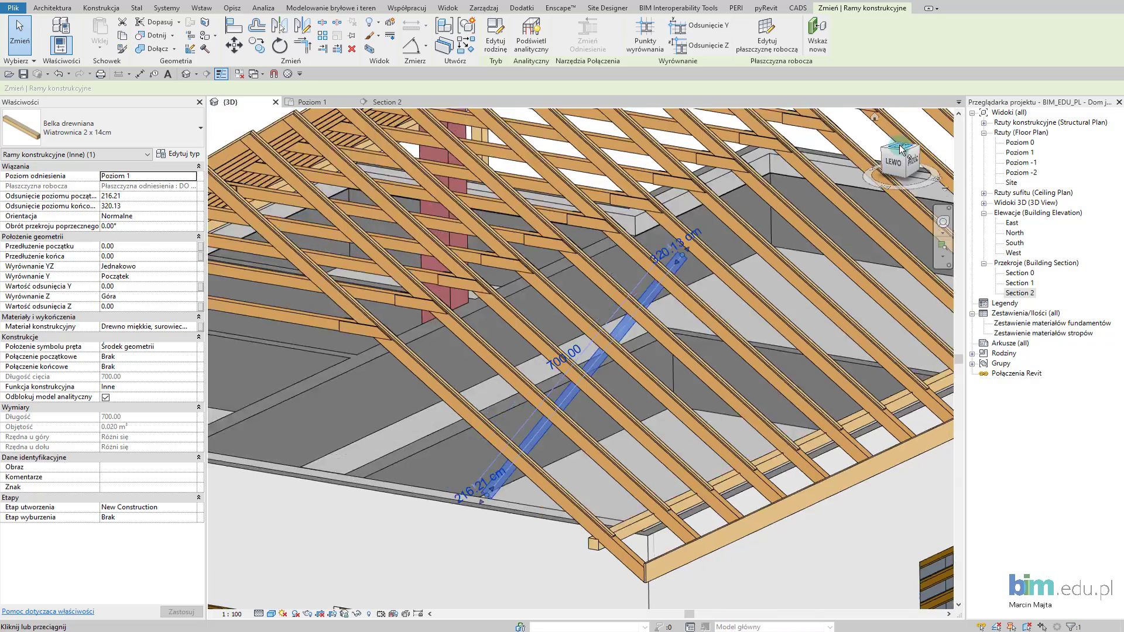
click(900, 149)
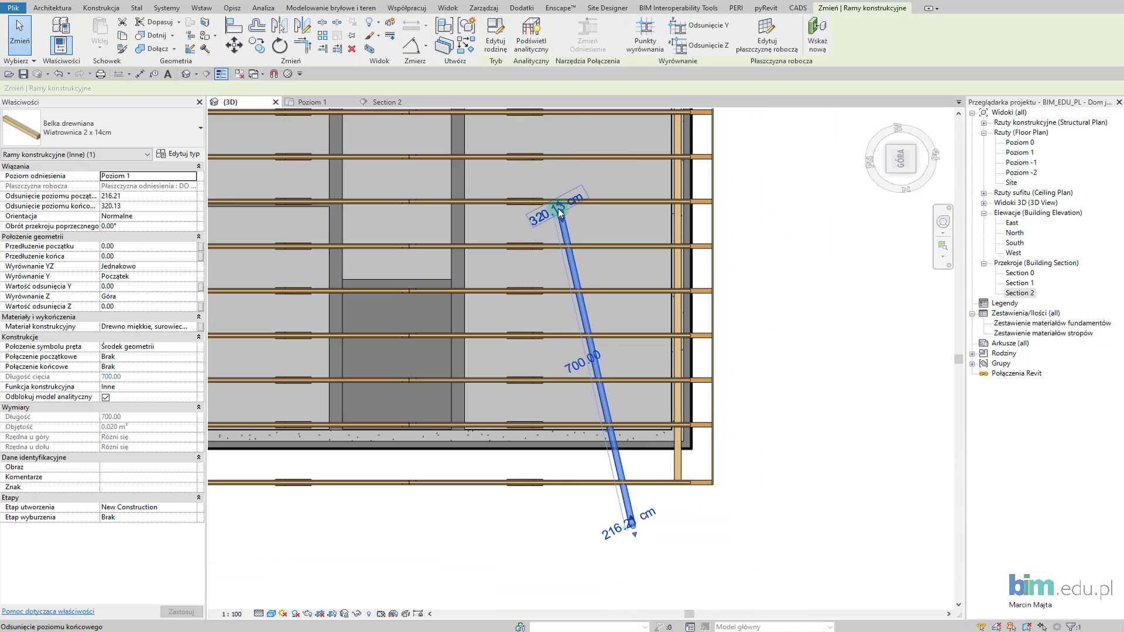
- Check the brace's 320.13 top-end offset value, leaving it unchanged
click(561, 211)
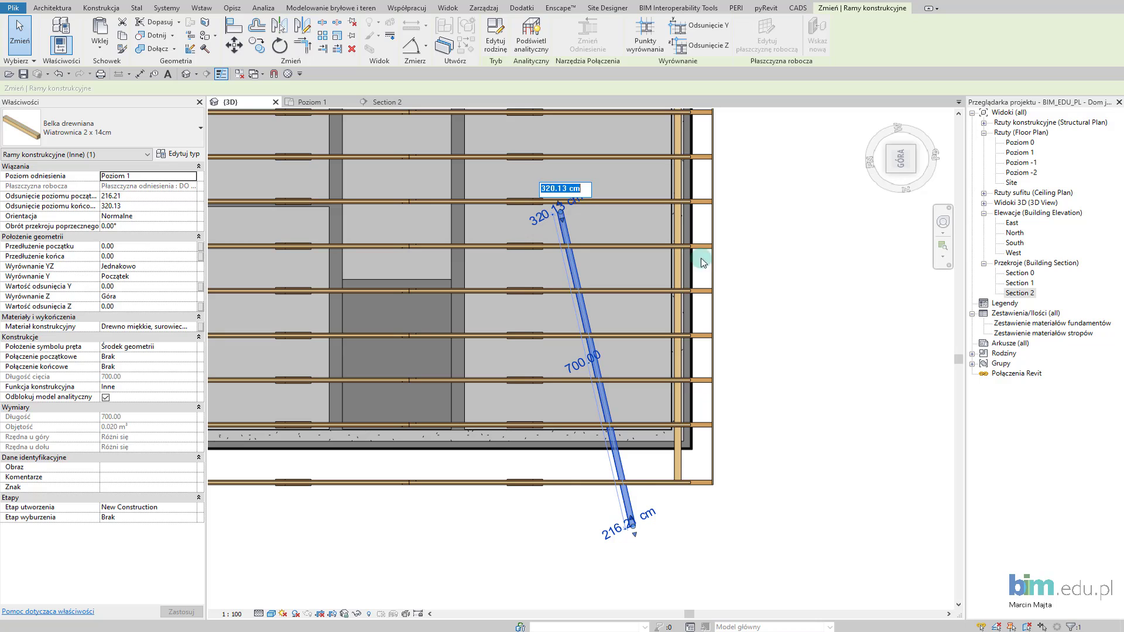
key(Return)
scroll(562, 213, up, 2)
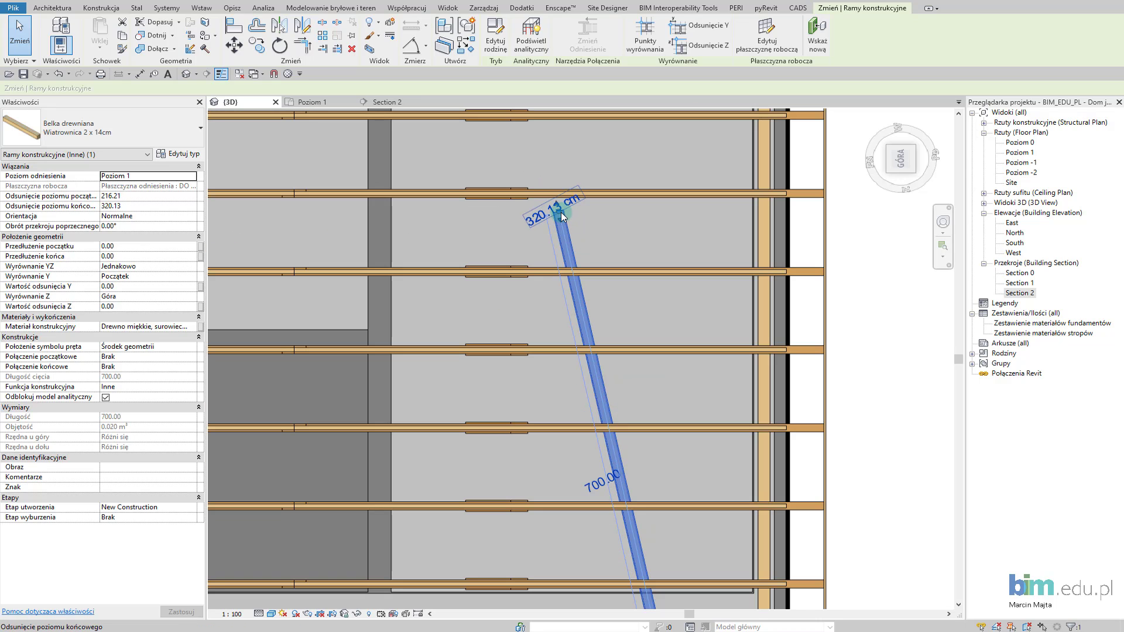
click(561, 216)
key(Return)
scroll(684, 357, down, 2)
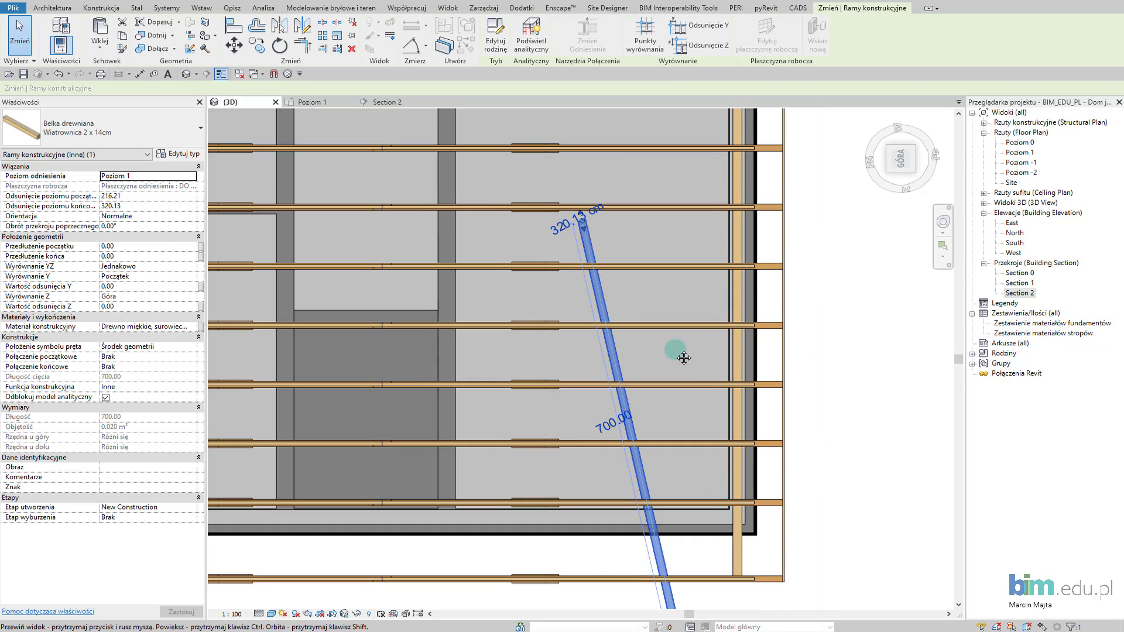
- Slide the brace down the slope to offsets 195.90 and 299.82, then reselect it
mouse_move(586, 339)
mouse_down()
mouse_move(618, 273)
mouse_move(633, 292)
mouse_up()
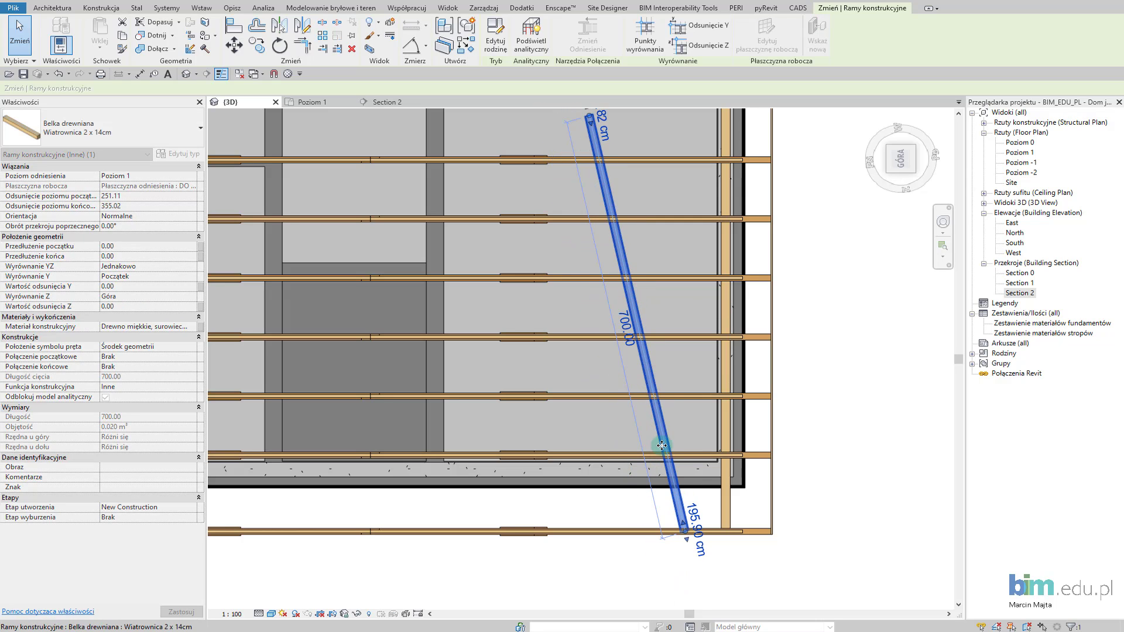
middle_drag(590, 371, 610, 538)
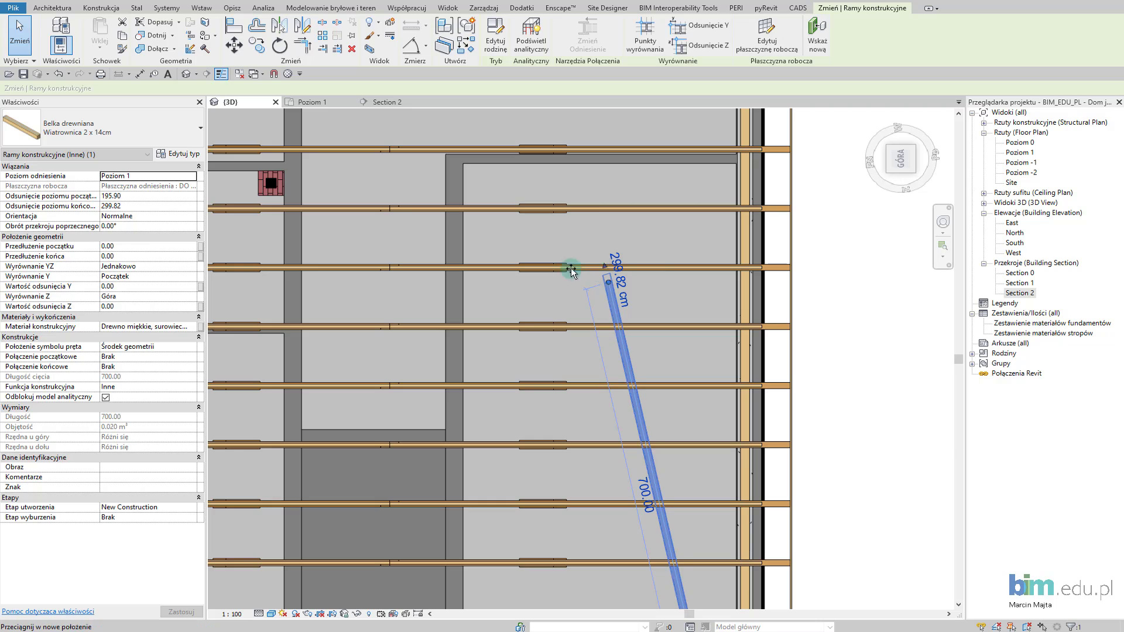
key(Escape)
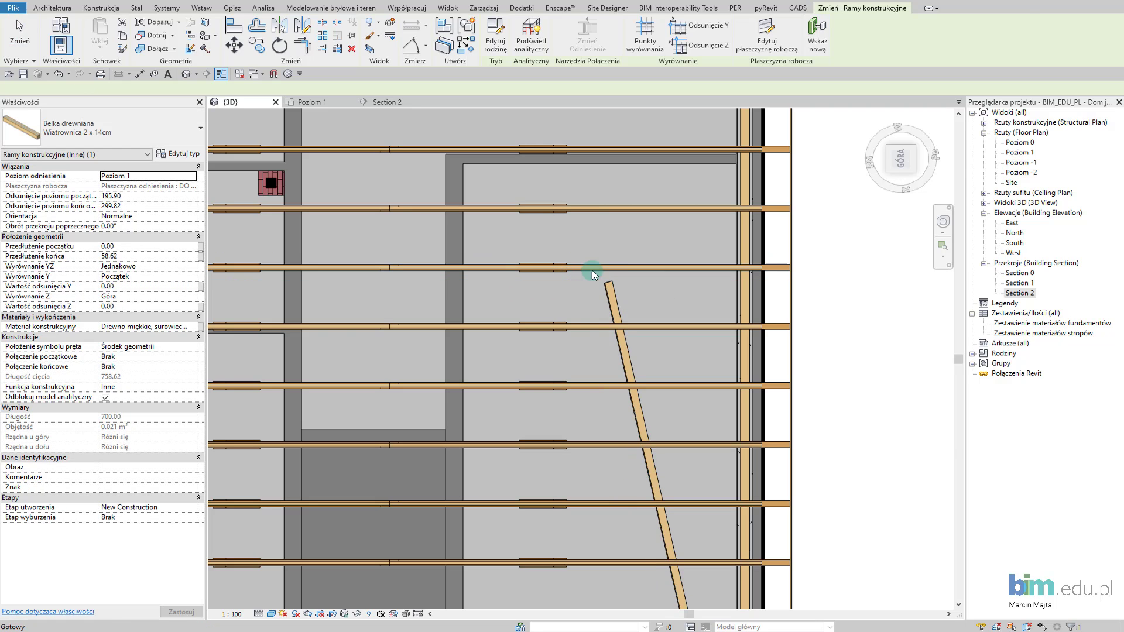
click(611, 288)
scroll(611, 287, up, 5)
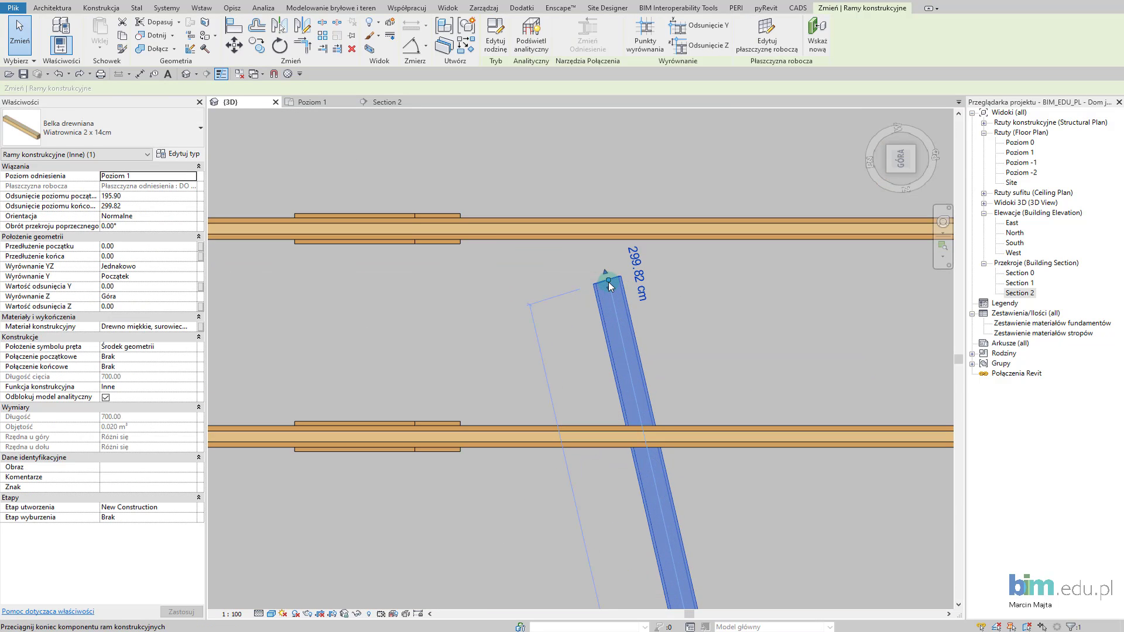
scroll(611, 285, up, 1)
drag(609, 285, 464, 435)
scroll(465, 334, down, 2)
- Place a second 560-long diagonal brace across the rafters, offsets 195.90 to 331.65
scroll(465, 397, down, 2)
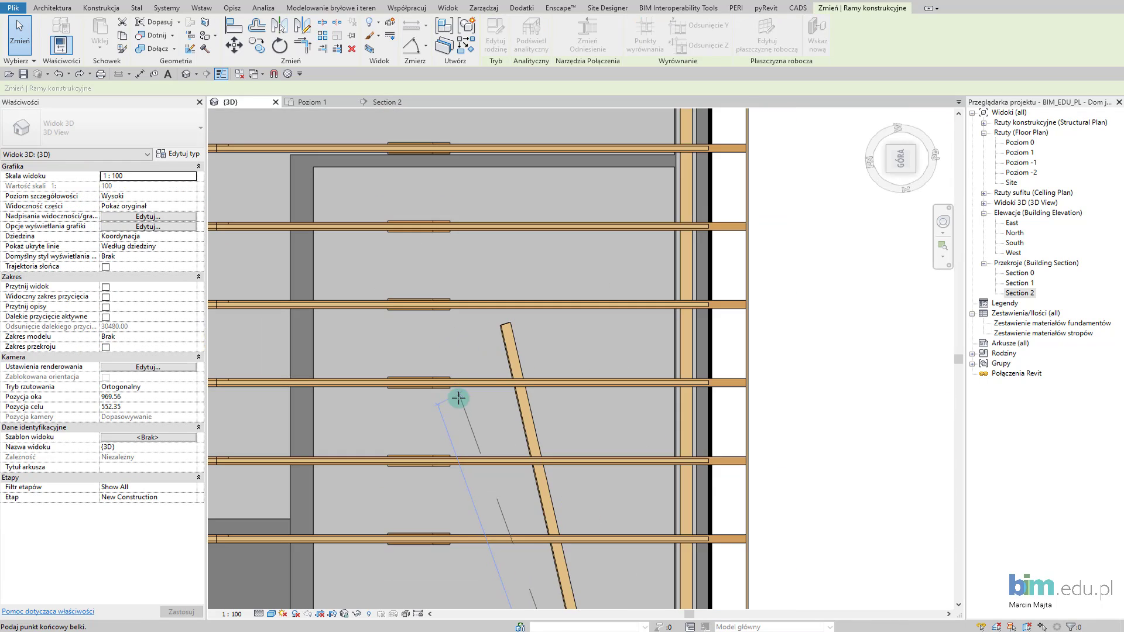
scroll(464, 434, down, 2)
middle_drag(464, 434, 535, 261)
scroll(535, 261, down, 2)
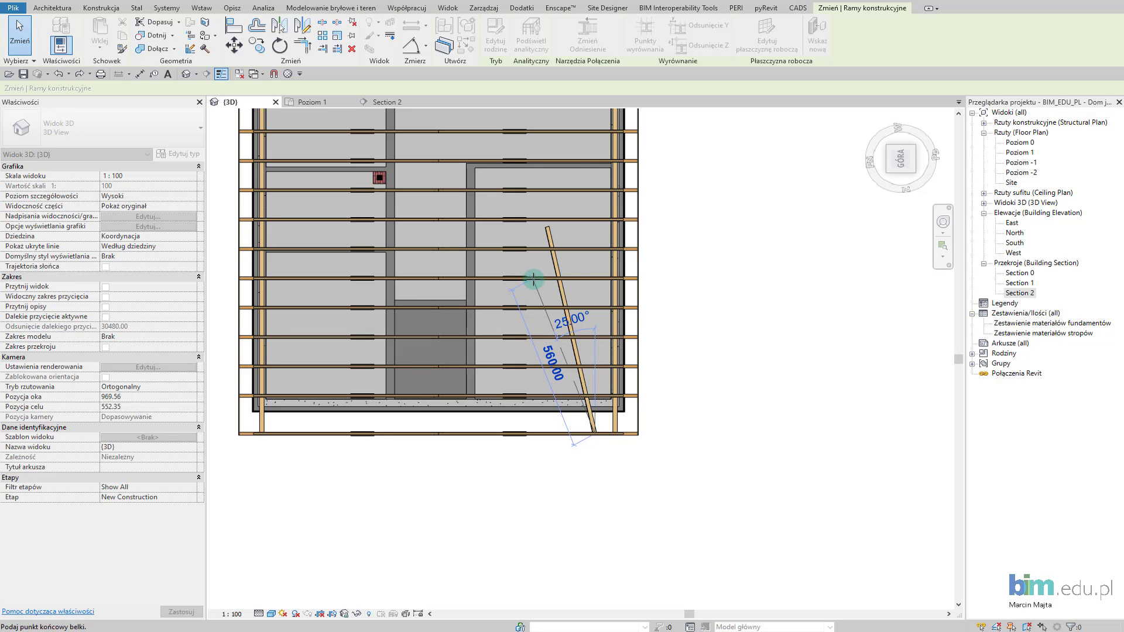
drag(533, 280, 534, 281)
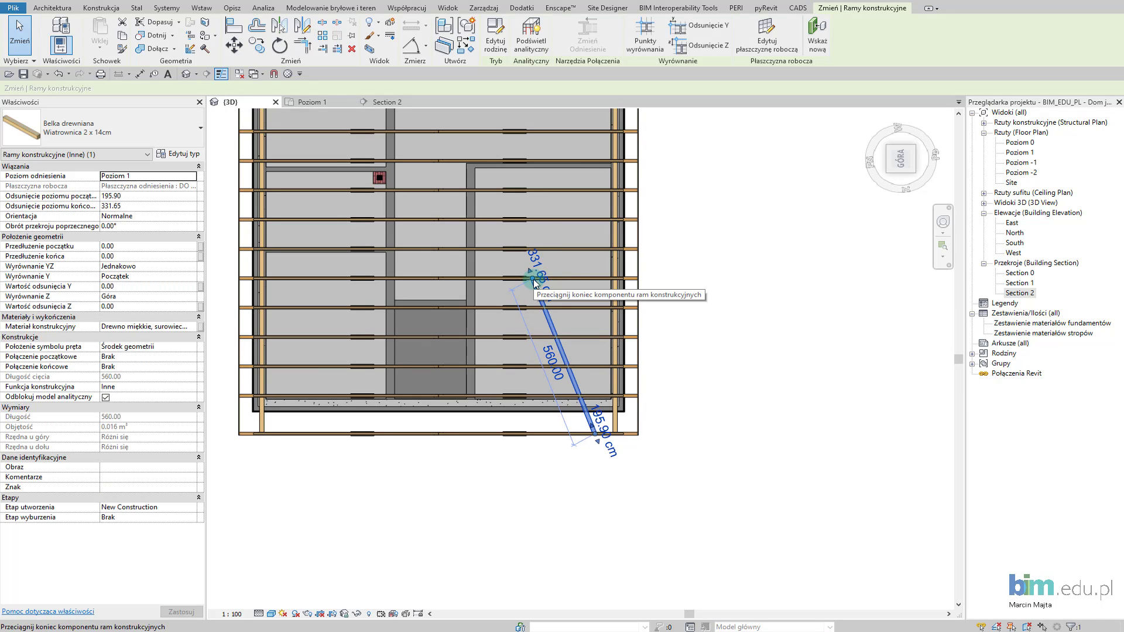
- Try copying the new brace from a rafter point, cancel the copy, and orbit back
click(258, 52)
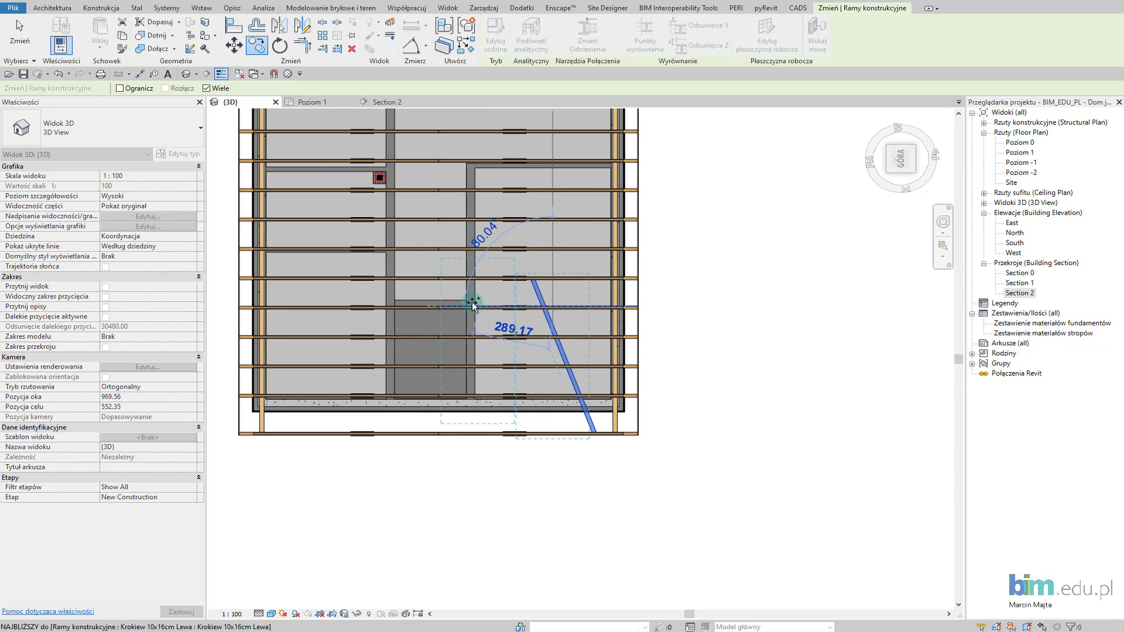
scroll(472, 284, up, 2)
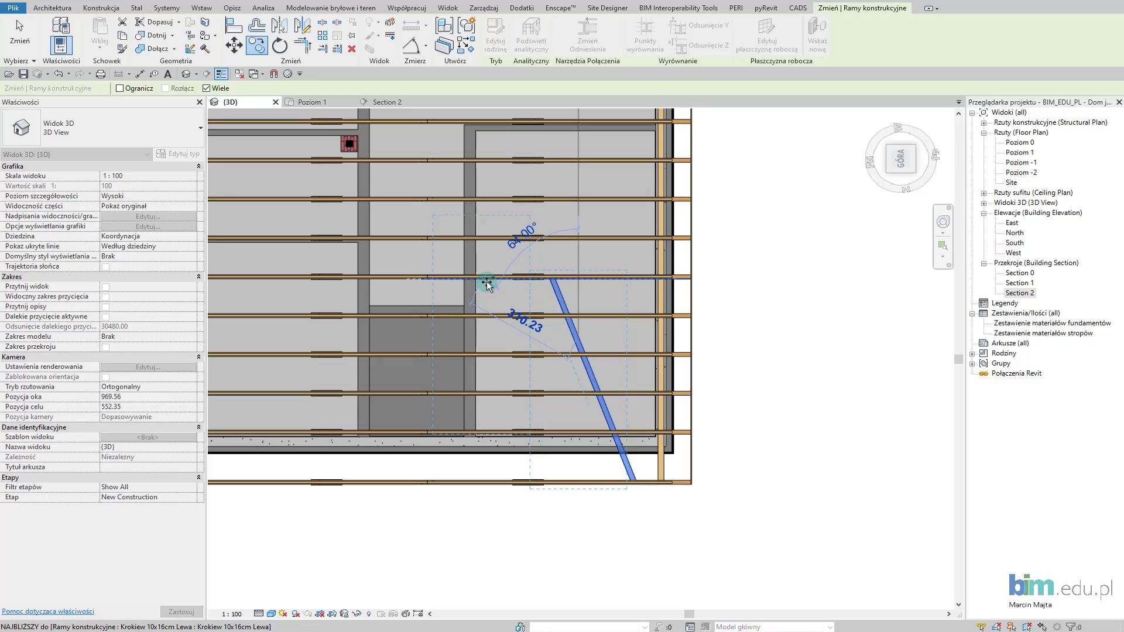
click(486, 282)
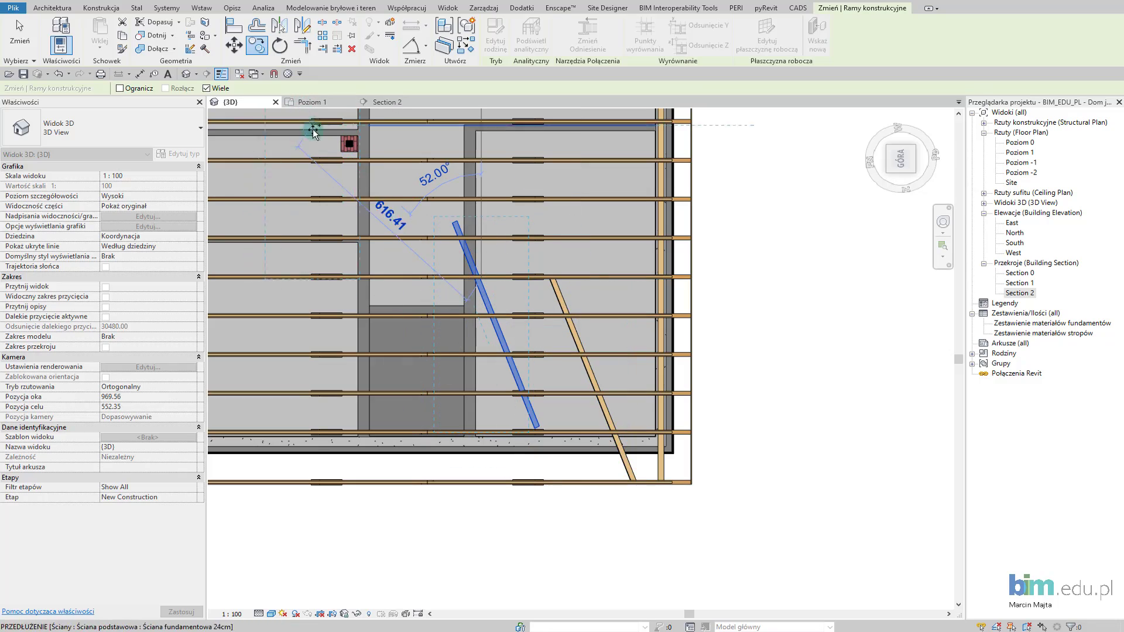
key(Escape)
key(Escape)
mouse_move(573, 467)
shift+middle_down()
mouse_move(546, 198)
mouse_move(607, 385)
shift+middle_up()
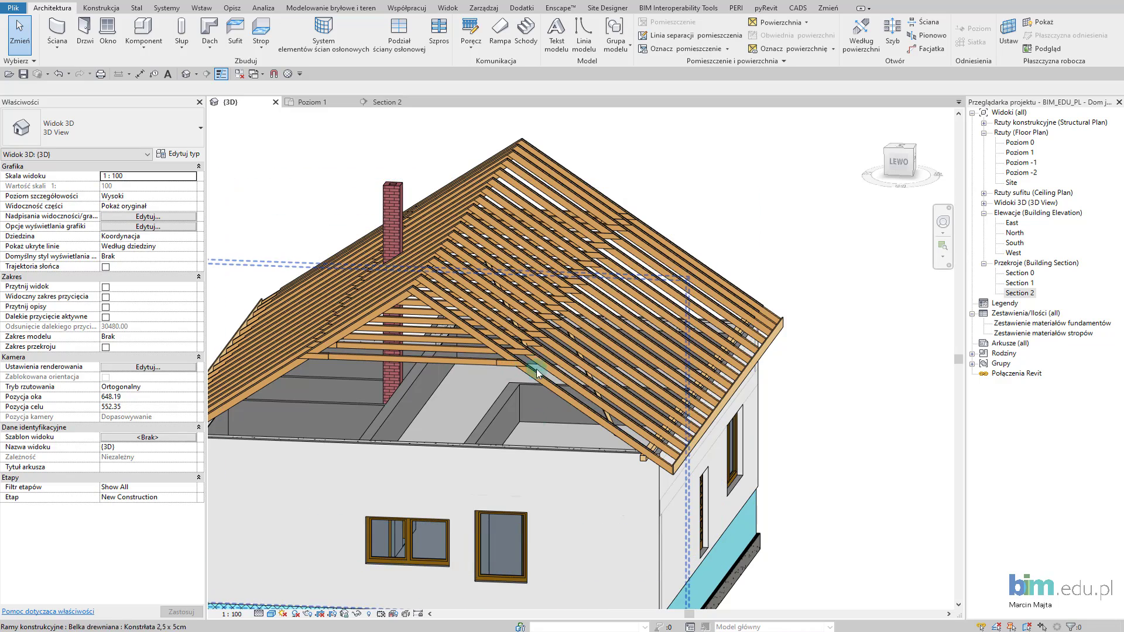
- Orbit around the rafters and both diagonal braces, ending in a top-down roof view
mouse_move(537, 369)
shift+middle_down()
mouse_move(569, 393)
mouse_move(537, 381)
mouse_move(483, 400)
mouse_move(496, 368)
mouse_move(490, 342)
mouse_move(577, 384)
mouse_move(527, 367)
mouse_move(477, 303)
shift+middle_up()
scroll(504, 315, up, 5)
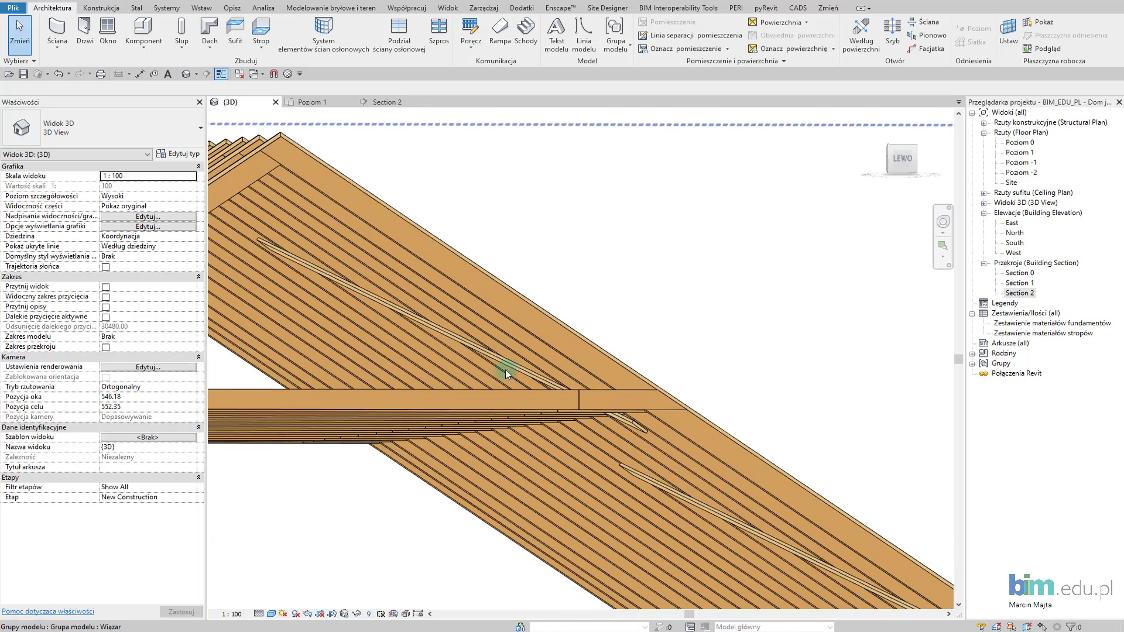
mouse_move(502, 371)
shift+middle_down()
mouse_move(595, 396)
mouse_move(572, 328)
mouse_move(595, 396)
mouse_move(459, 318)
shift+middle_up()
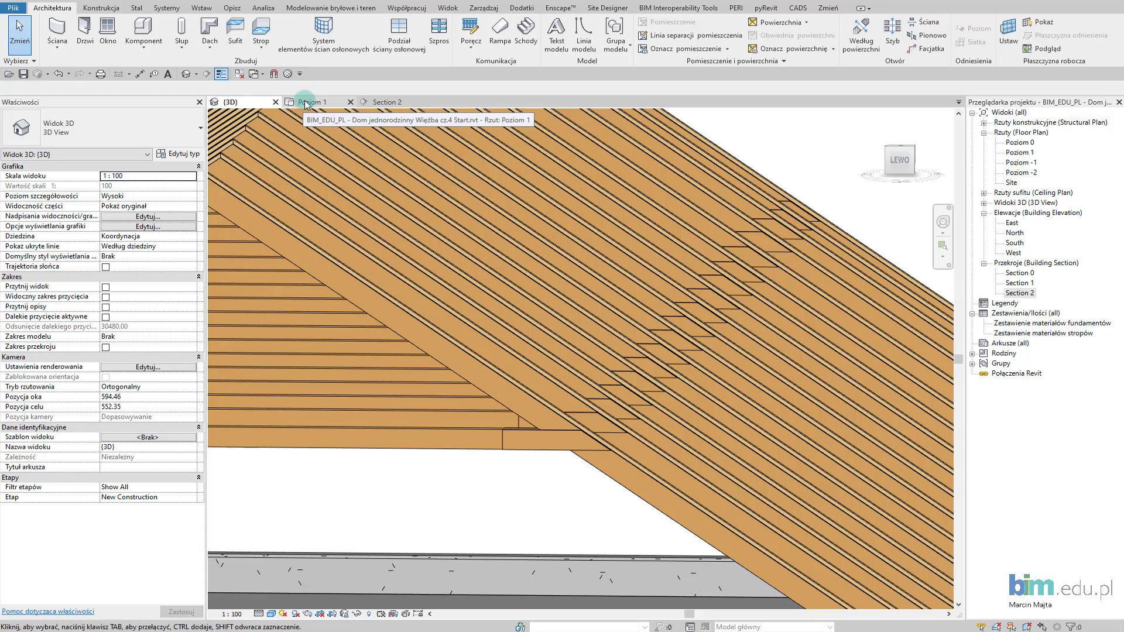
shift+middle_drag(609, 275, 638, 296)
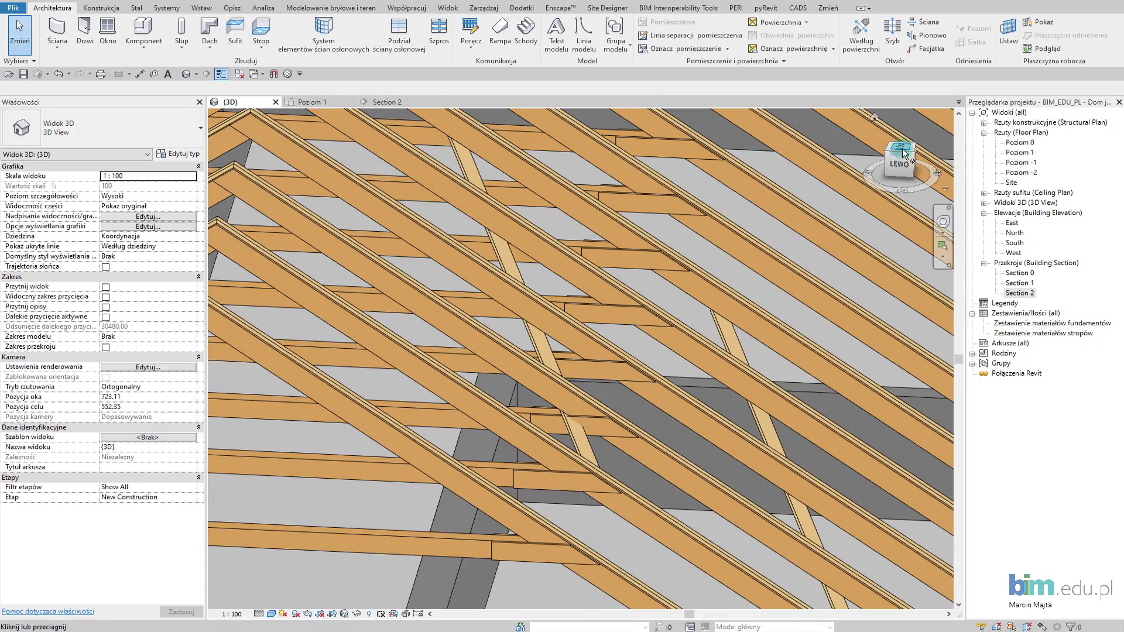
click(900, 149)
- Move the second brace up the slope to offsets 390.58–526.32, discarding a trial end extension
scroll(614, 449, up, 2)
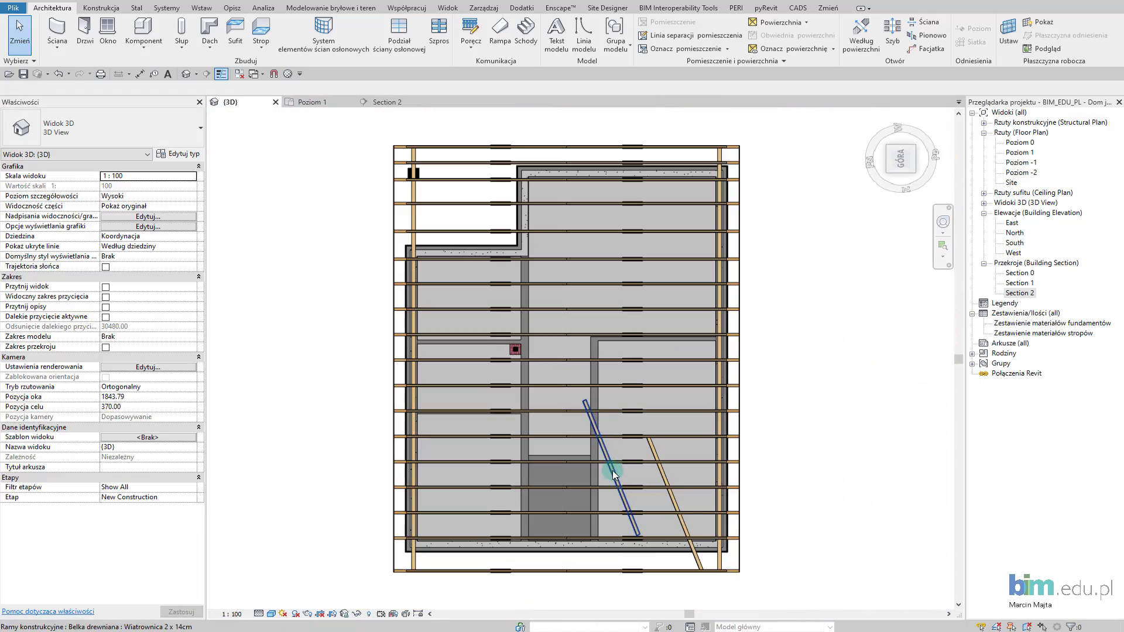
click(613, 472)
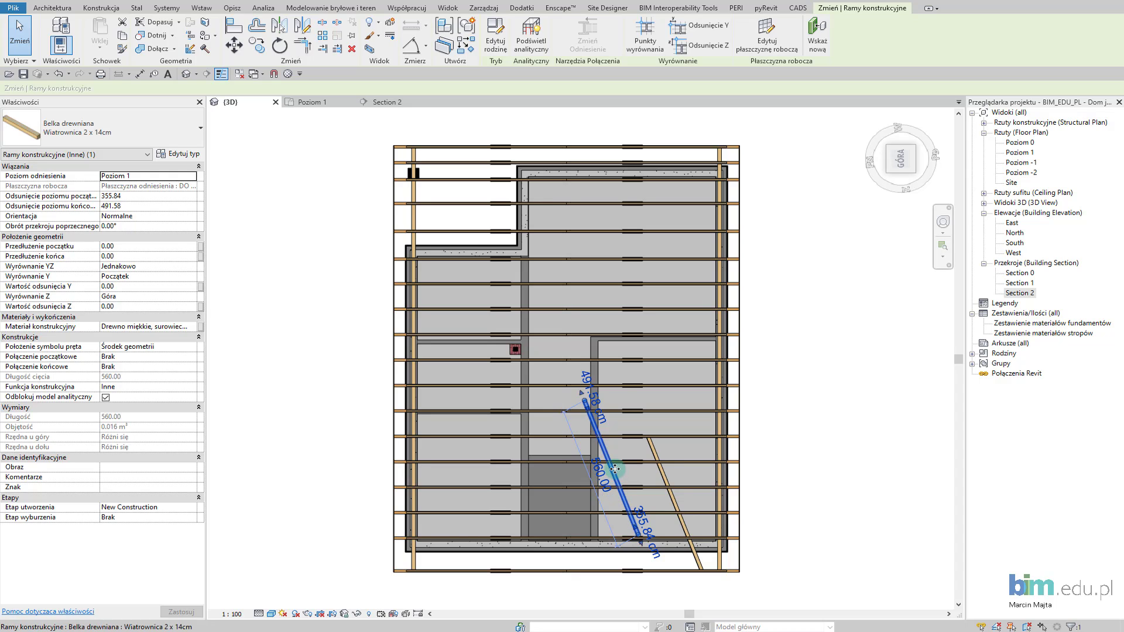
mouse_move(615, 469)
mouse_down()
mouse_move(603, 438)
mouse_move(599, 446)
mouse_up()
scroll(602, 439, up, 2)
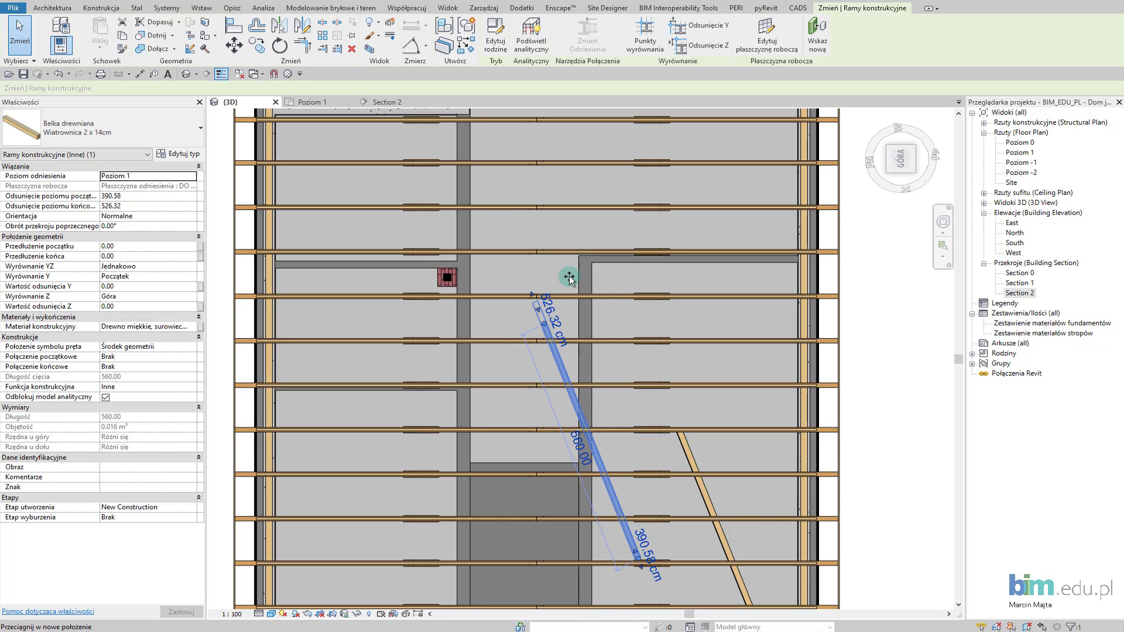
drag(562, 316, 557, 312)
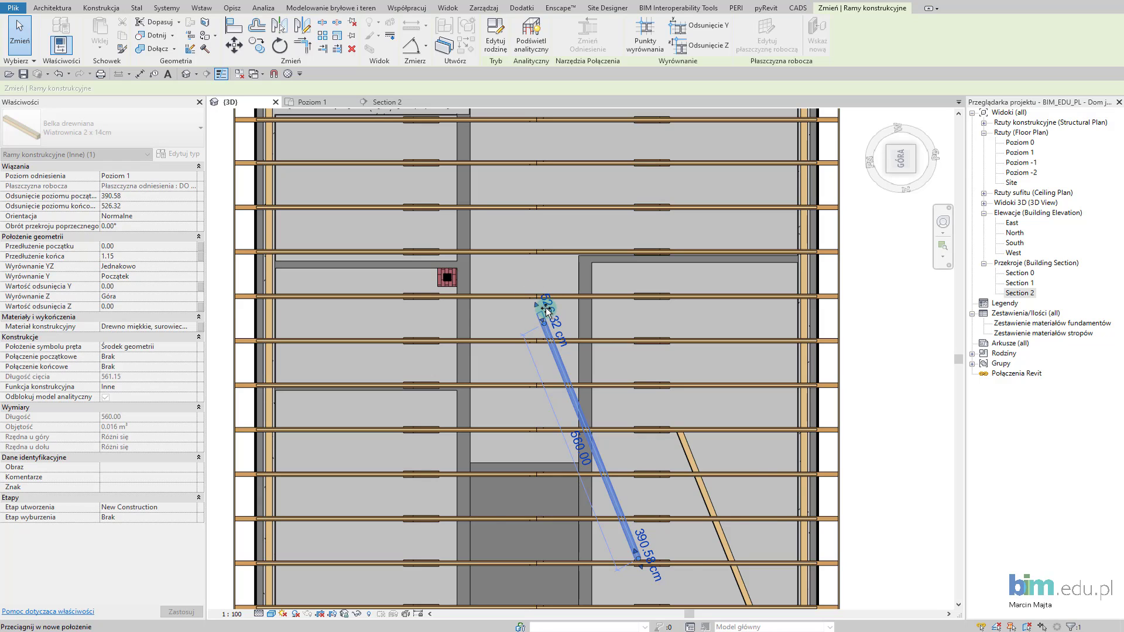
drag(545, 310, 540, 297)
scroll(532, 317, up, 2)
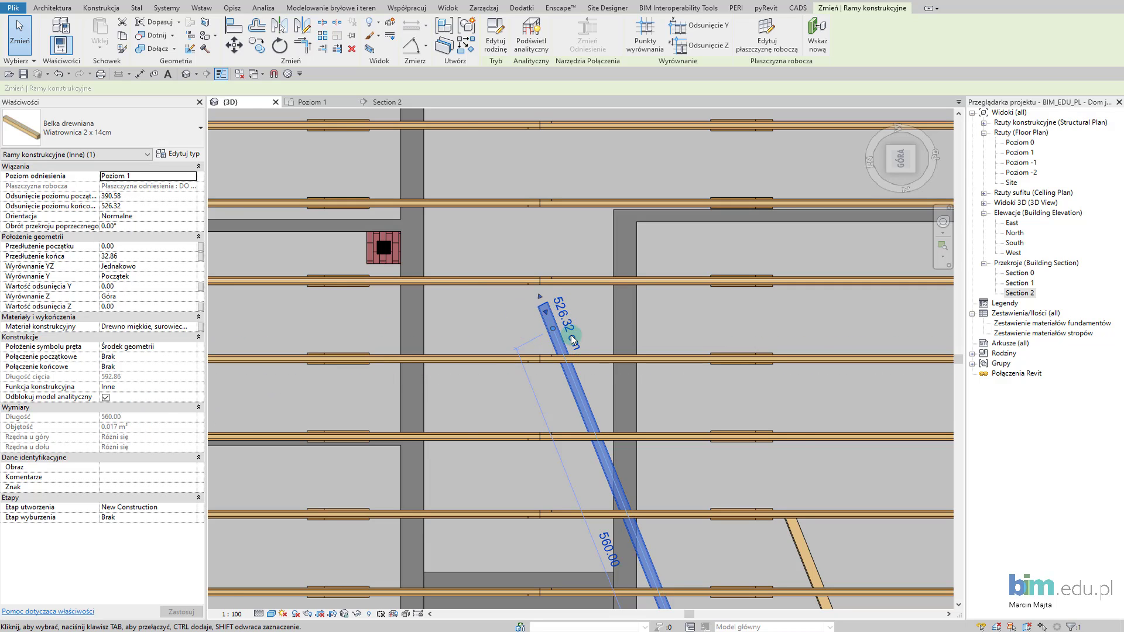
scroll(572, 337, down, 3)
key(Escape)
click(549, 325)
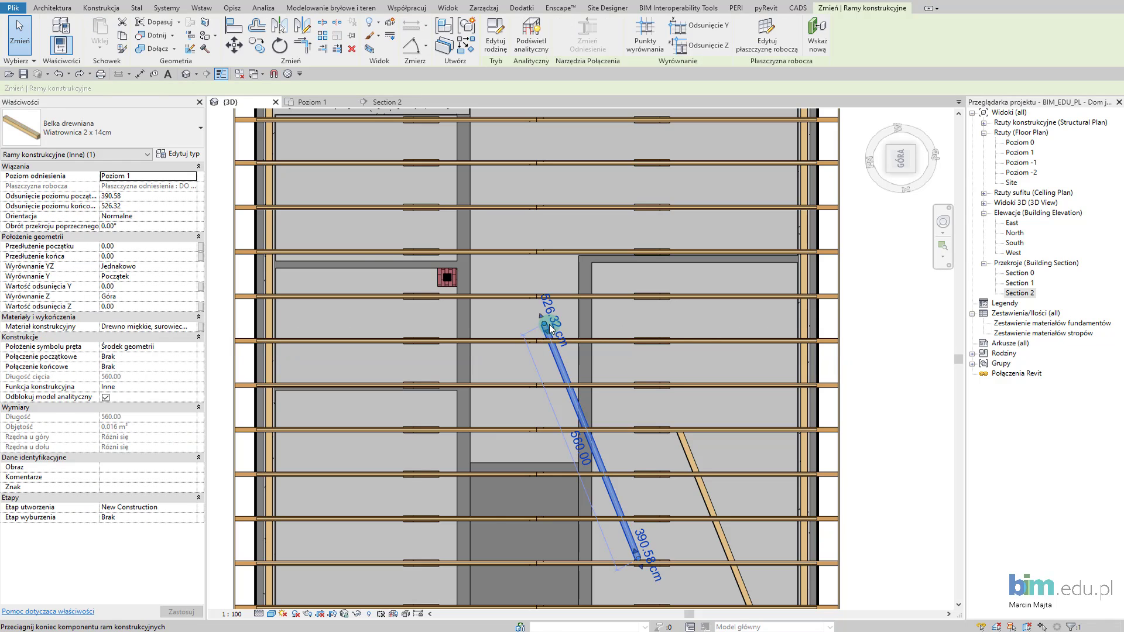
scroll(539, 331, up, 2)
scroll(536, 331, up, 2)
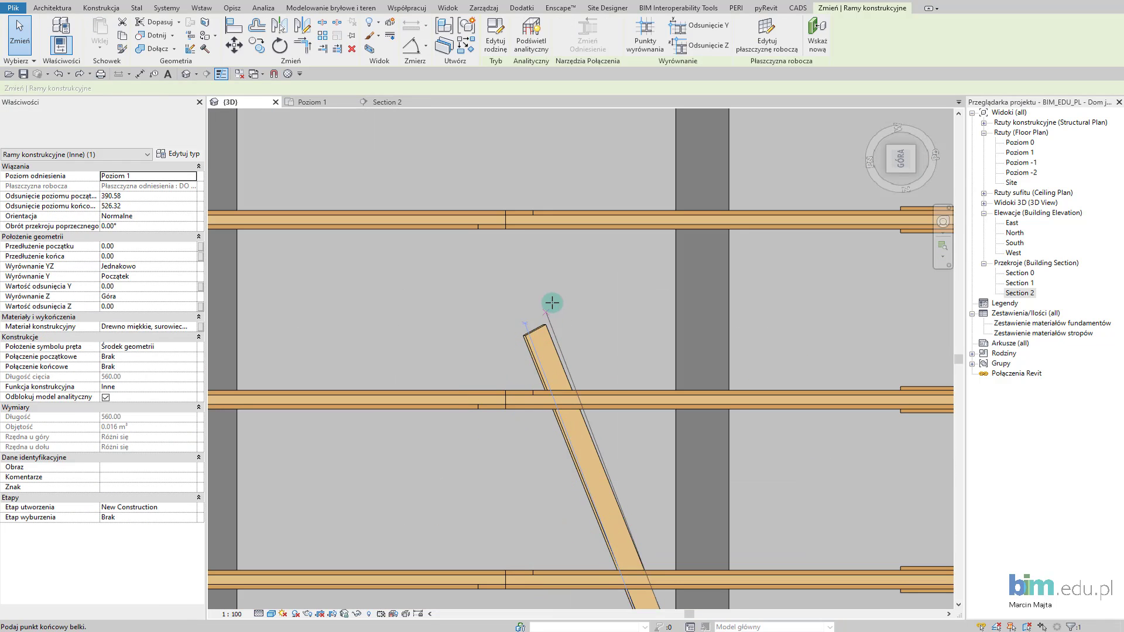
- Stretch the diagonal wind-brace board's end toward the upper rafter, making it 620 long
drag(538, 334, 593, 182)
scroll(592, 183, down, 2)
scroll(591, 187, down, 1)
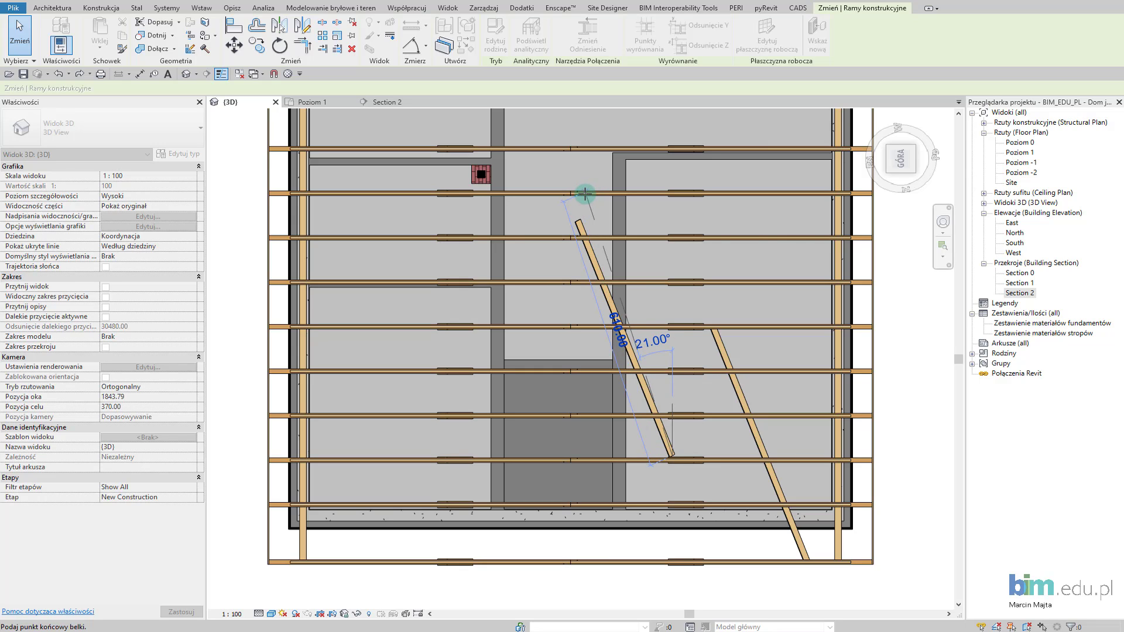
click(585, 194)
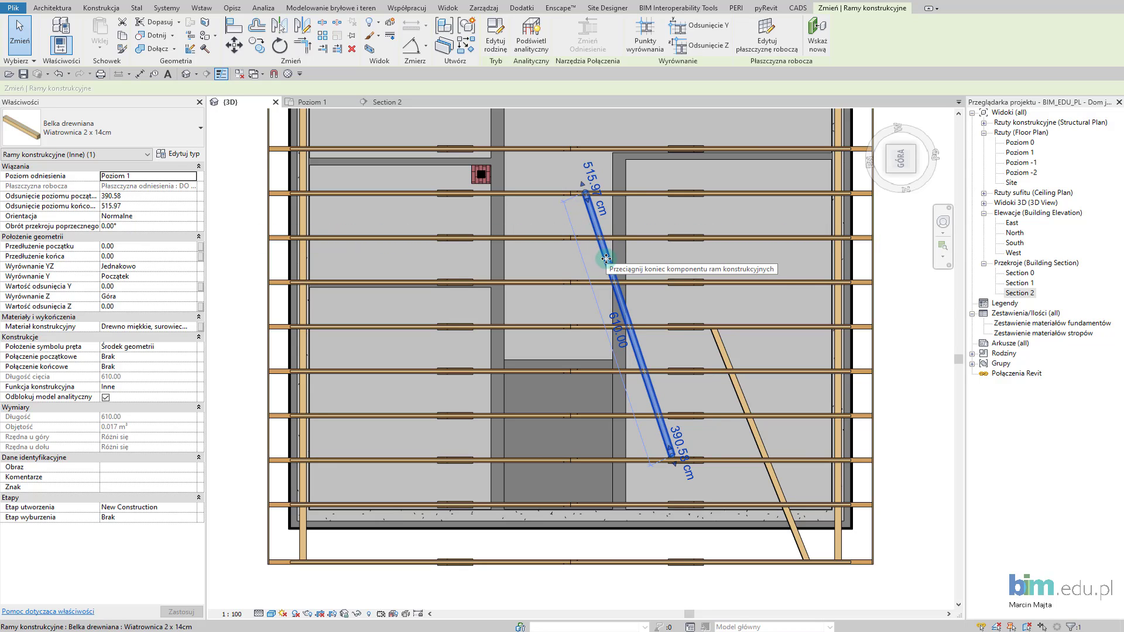
- Move the wind brace upward along the roof
drag(606, 258, 604, 177)
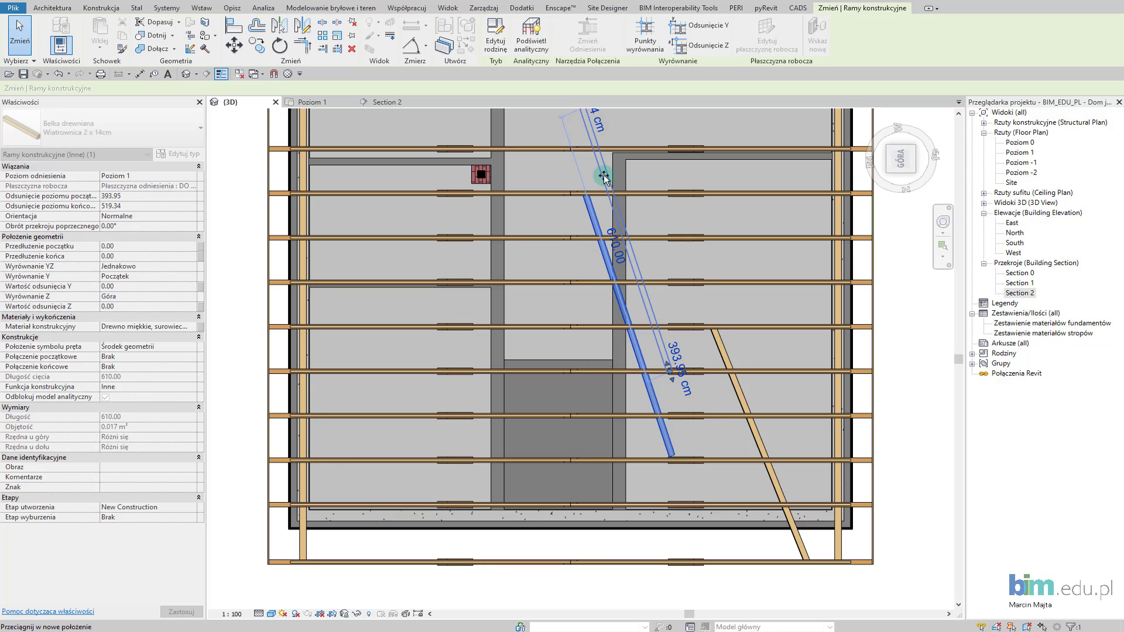
drag(603, 177, 604, 178)
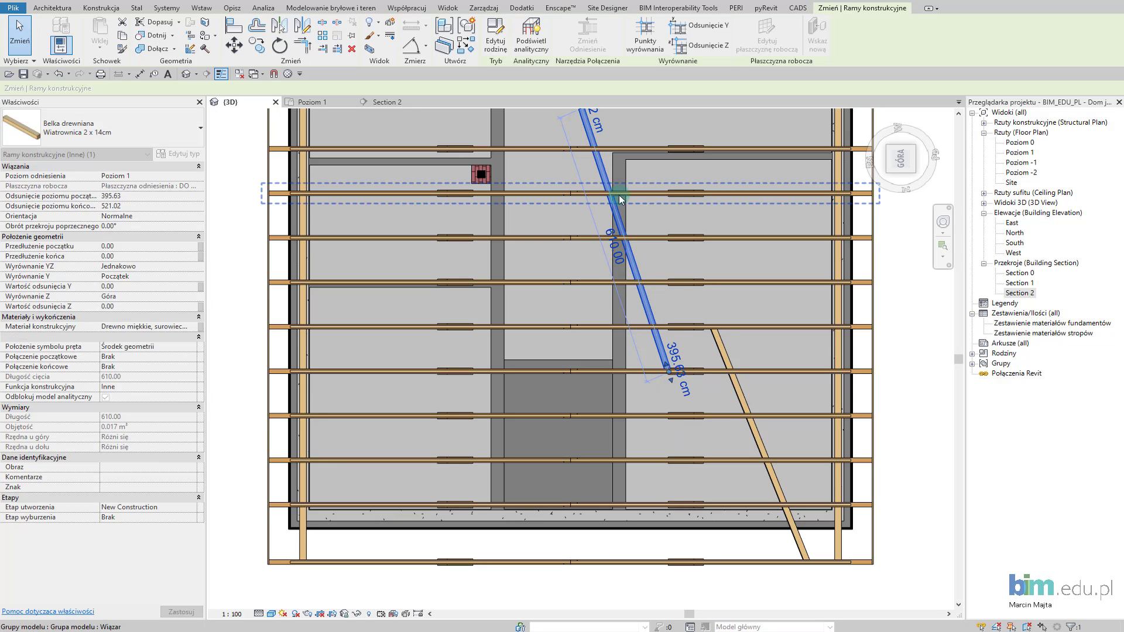
scroll(609, 178, up, 1)
scroll(579, 185, up, 2)
scroll(578, 185, up, 3)
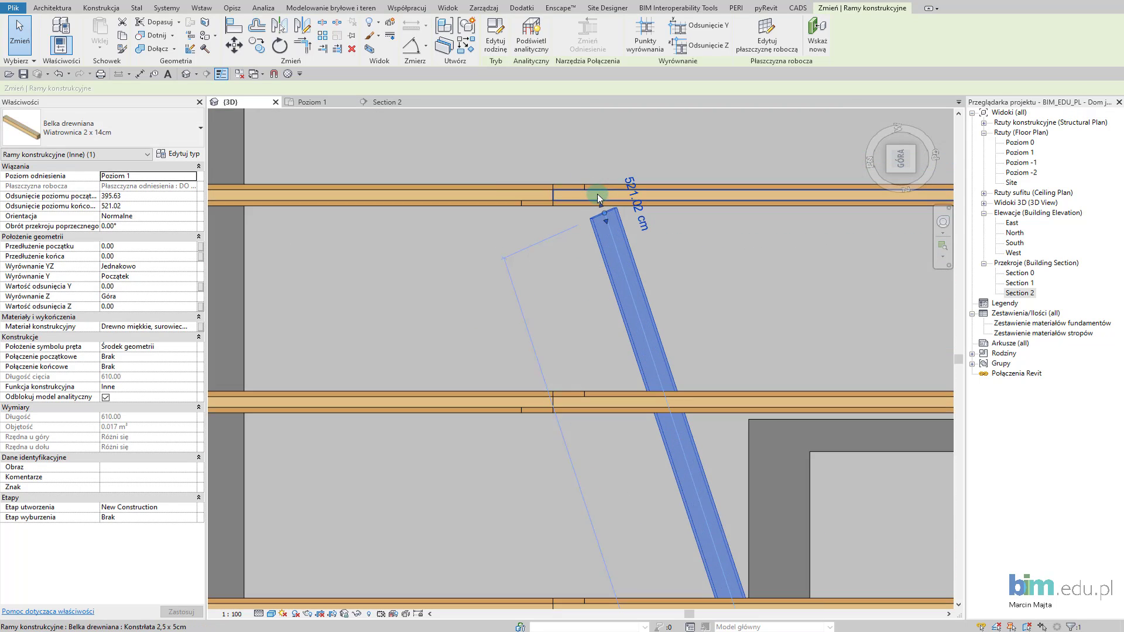
scroll(598, 194, up, 1)
- Snap the brace's top end onto the upper counter-batten and check it from an oblique view
drag(609, 230, 612, 187)
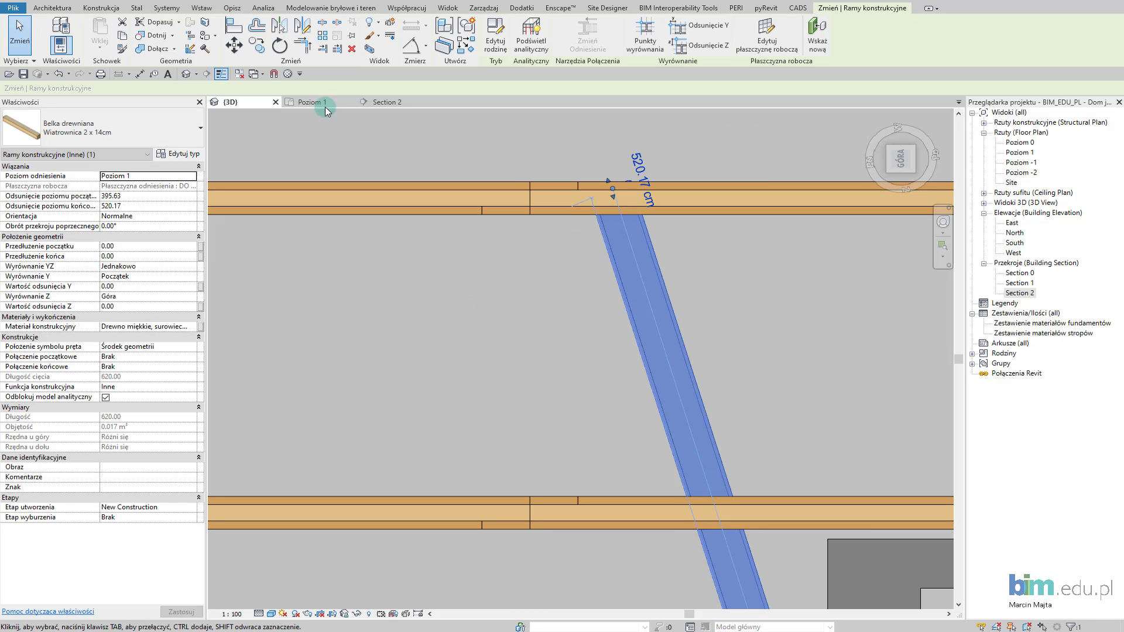
scroll(454, 274, down, 3)
scroll(467, 287, down, 3)
scroll(520, 502, down, 2)
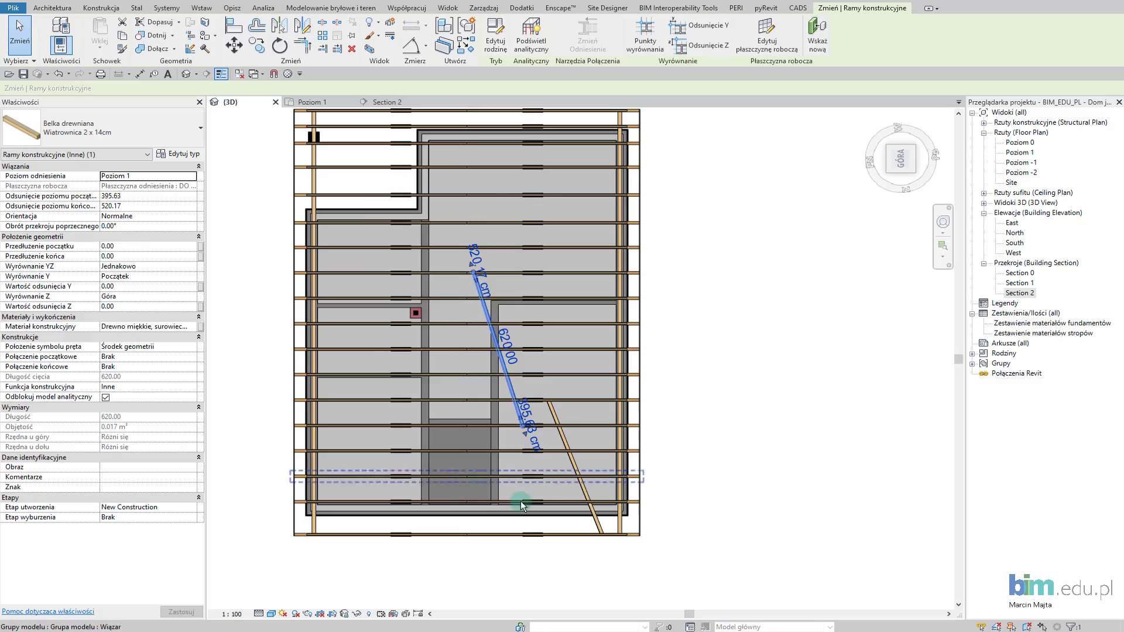
mouse_move(519, 502)
shift+middle_down()
mouse_move(554, 317)
mouse_move(564, 410)
mouse_move(615, 344)
mouse_move(602, 318)
mouse_move(668, 322)
mouse_move(640, 377)
mouse_move(578, 438)
mouse_move(551, 409)
shift+middle_up()
scroll(555, 400, up, 3)
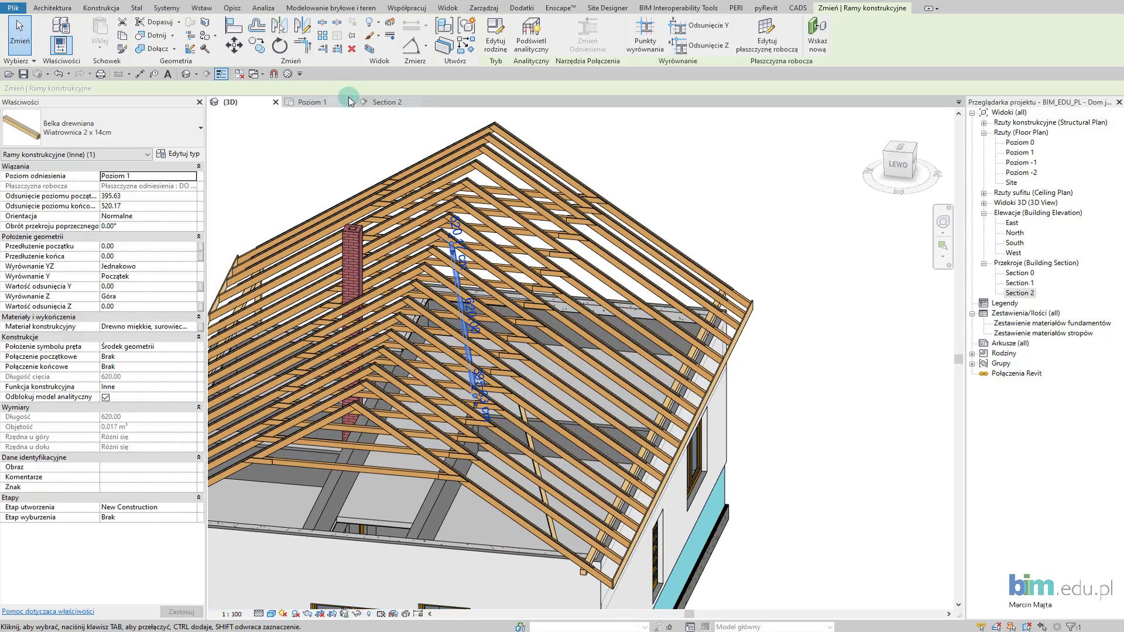
- In a top-down 3D view, copy the wind brace onto the upper-right roof area
click(321, 104)
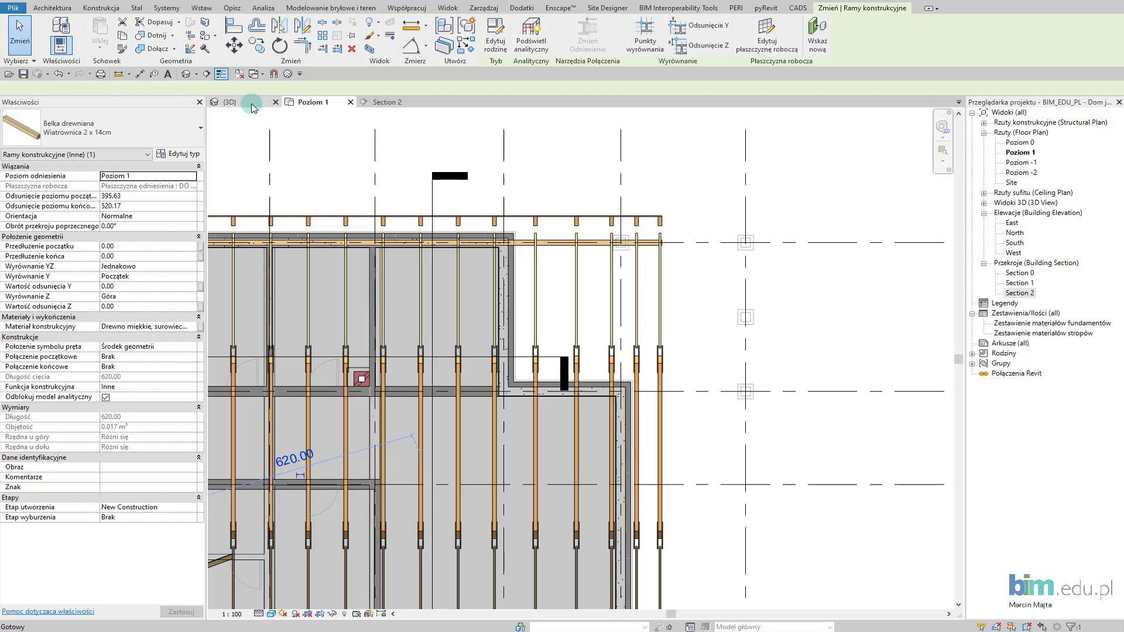
click(251, 104)
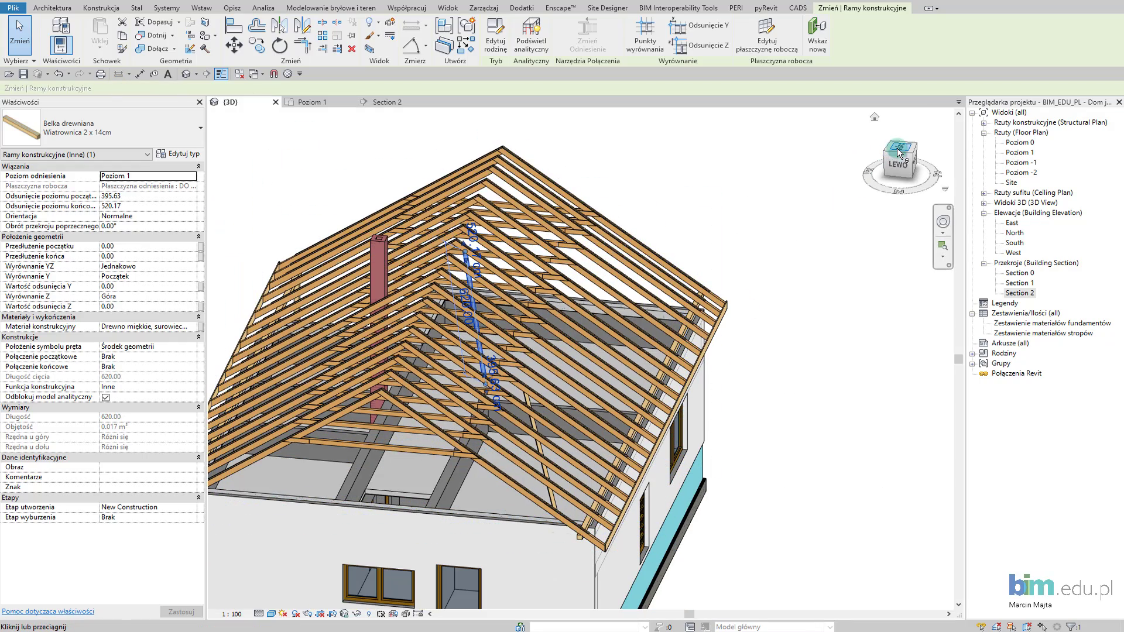
click(900, 151)
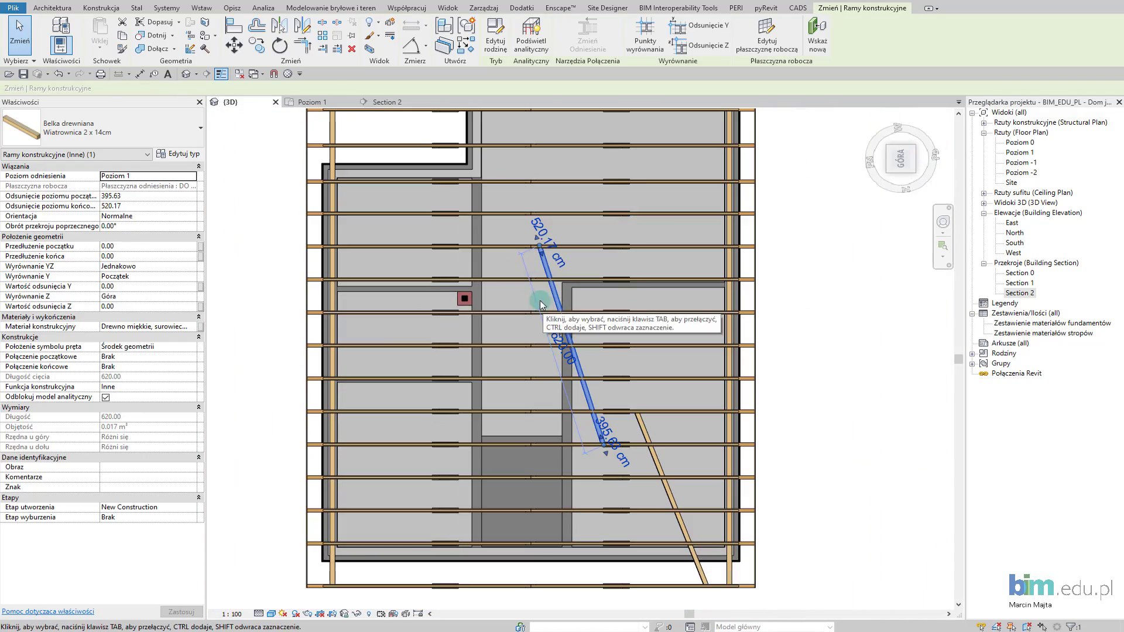
click(256, 45)
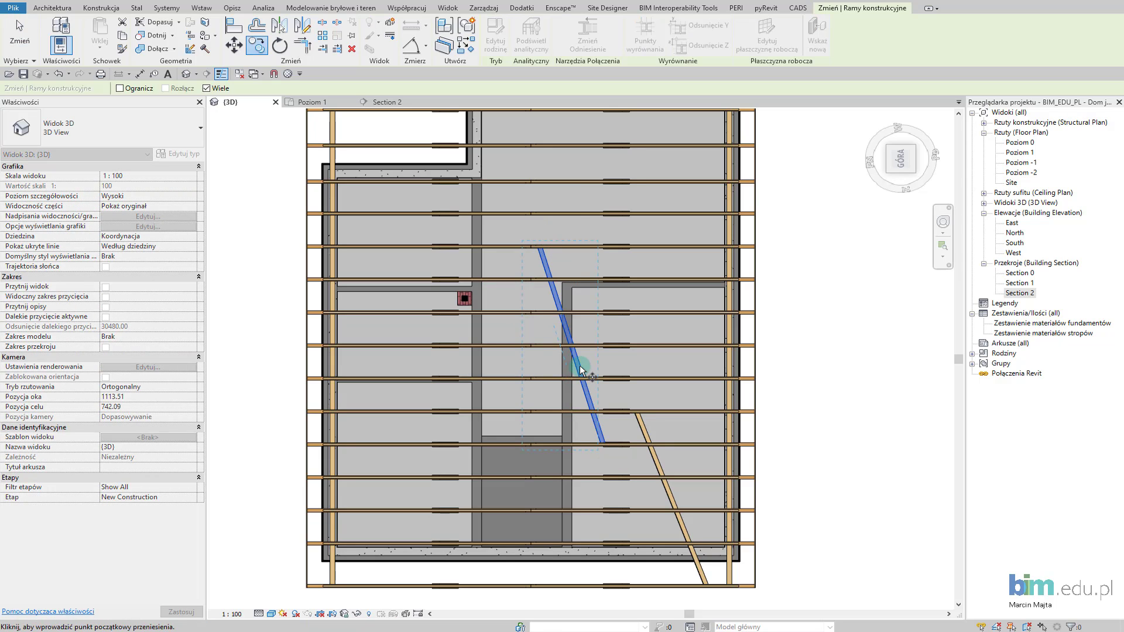
click(579, 366)
middle_drag(642, 251, 626, 311)
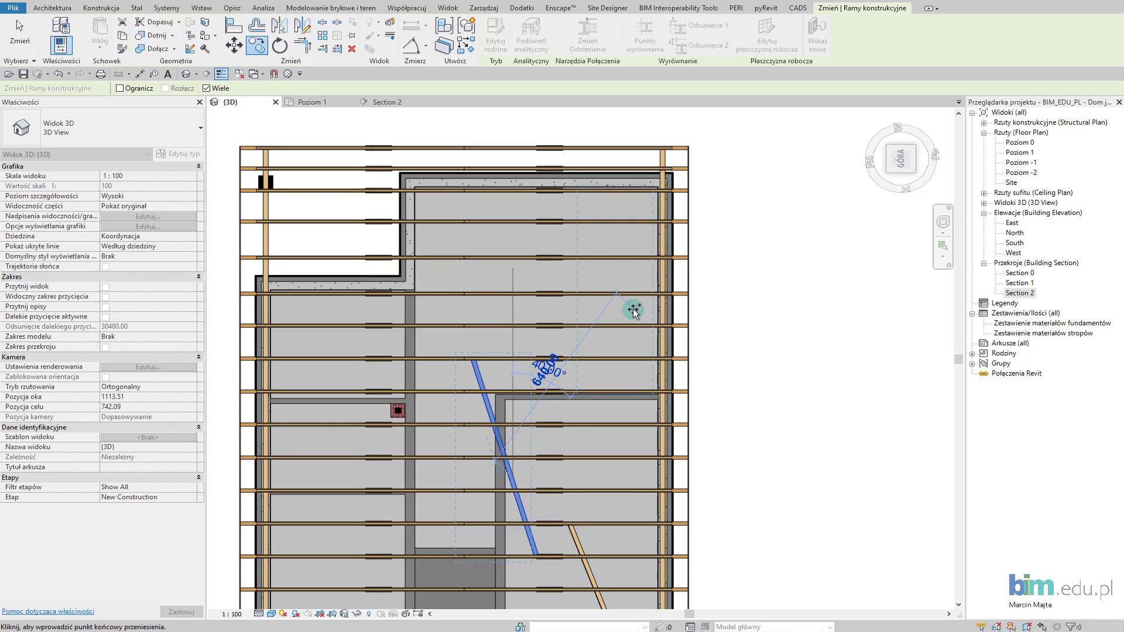
click(634, 309)
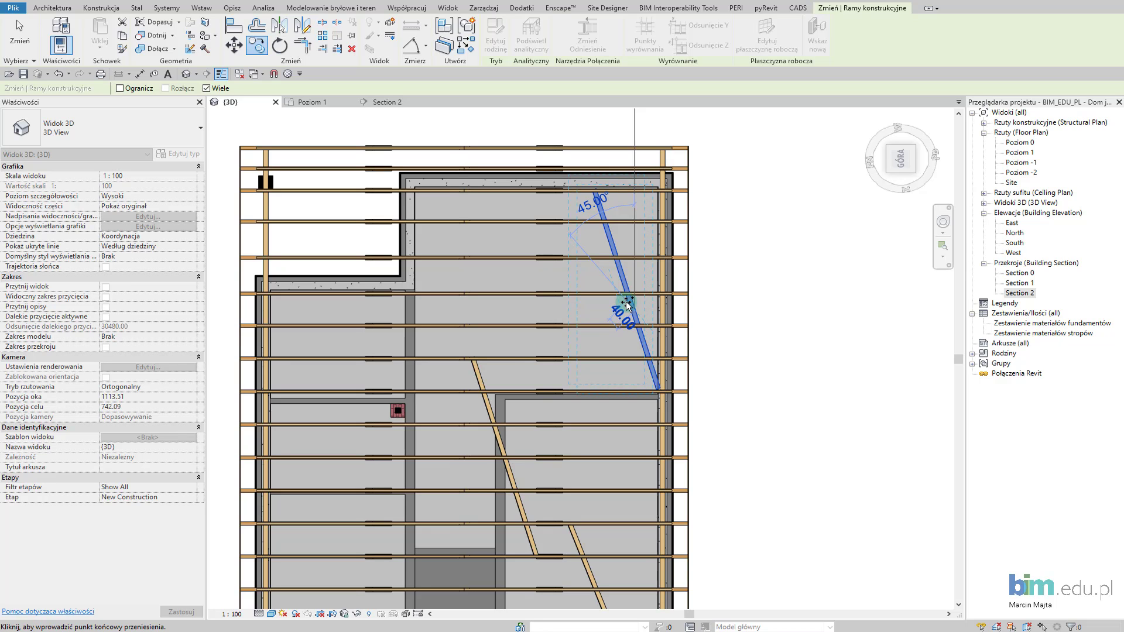
- Rotate the copied brace, nudge it sideways, and extend its top end to the roof edge
click(626, 304)
key(Left)
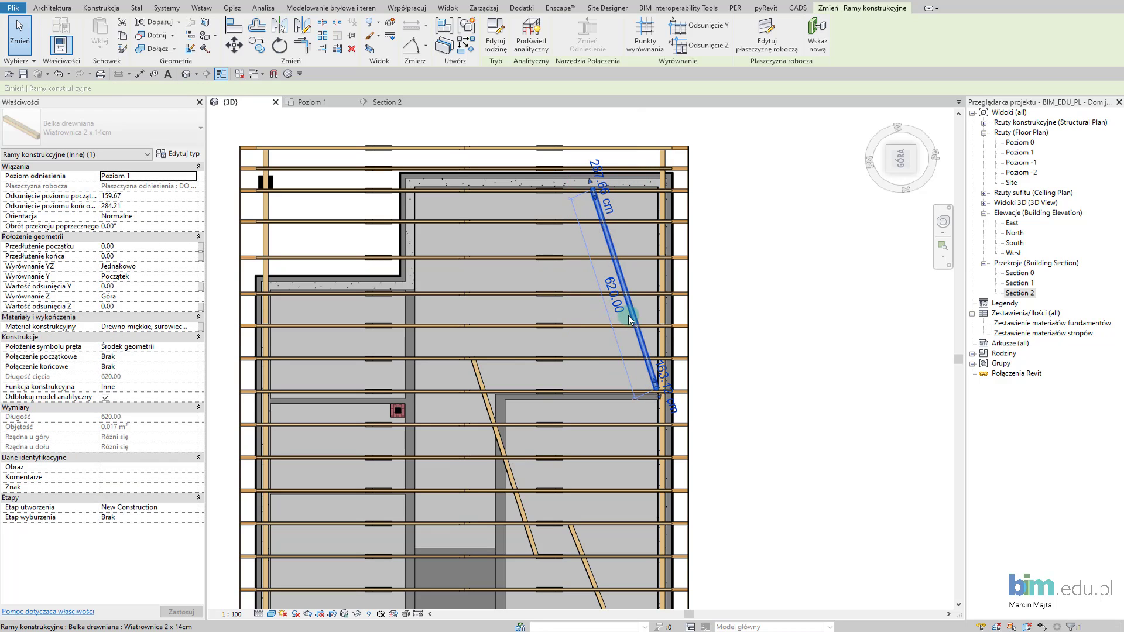
key(Left)
key(Left)
key(Left)
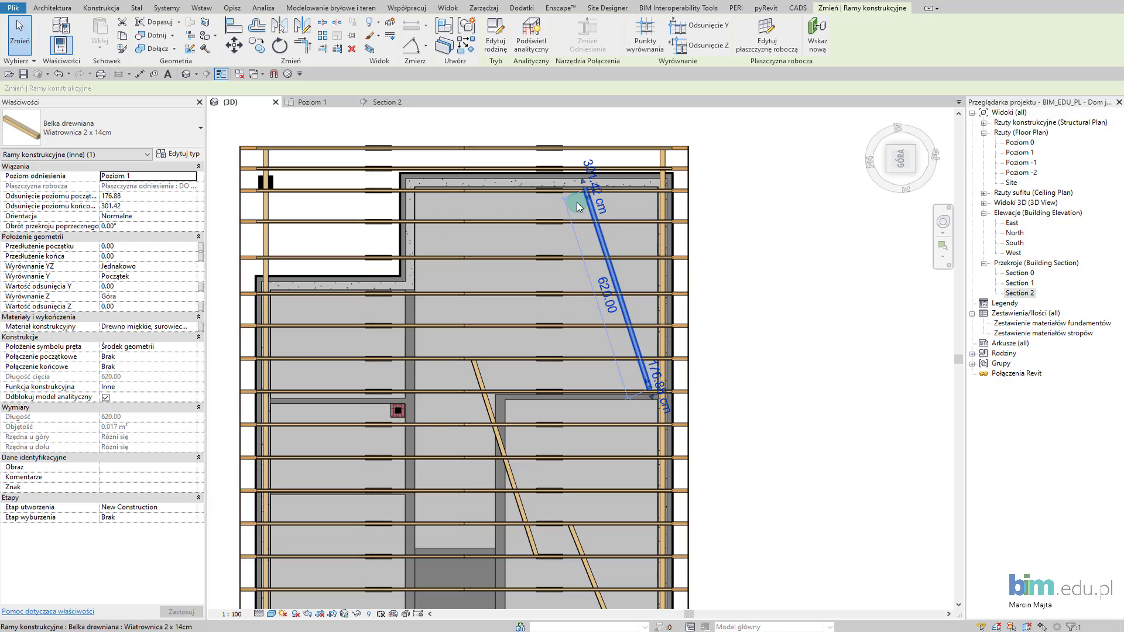
scroll(577, 193, up, 2)
scroll(571, 233, up, 2)
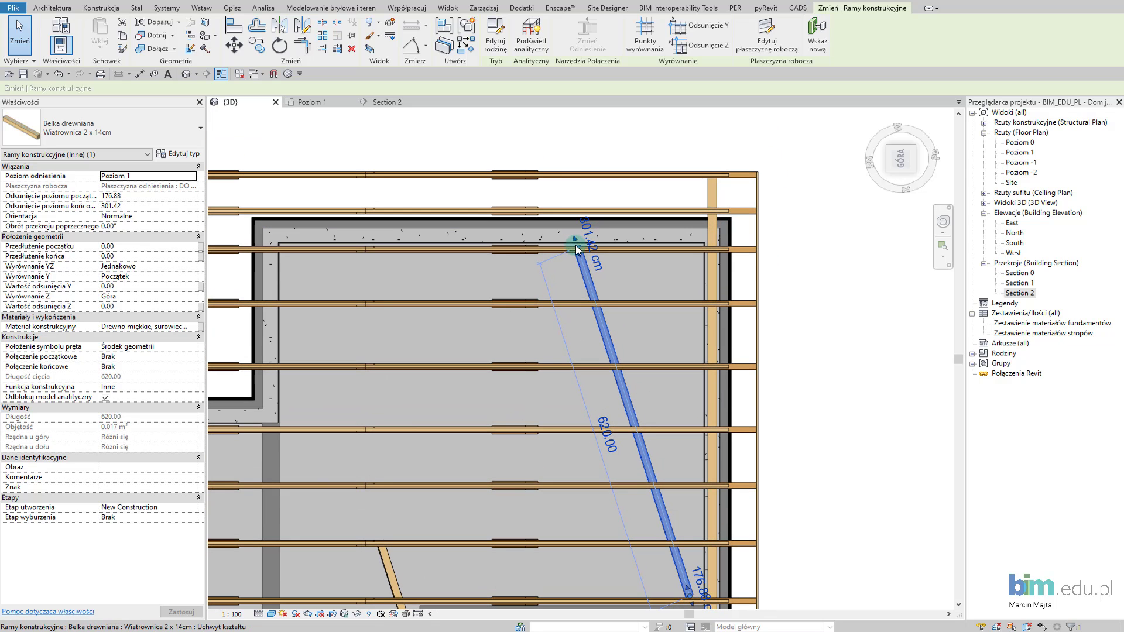
drag(577, 250, 558, 237)
scroll(558, 238, down, 2)
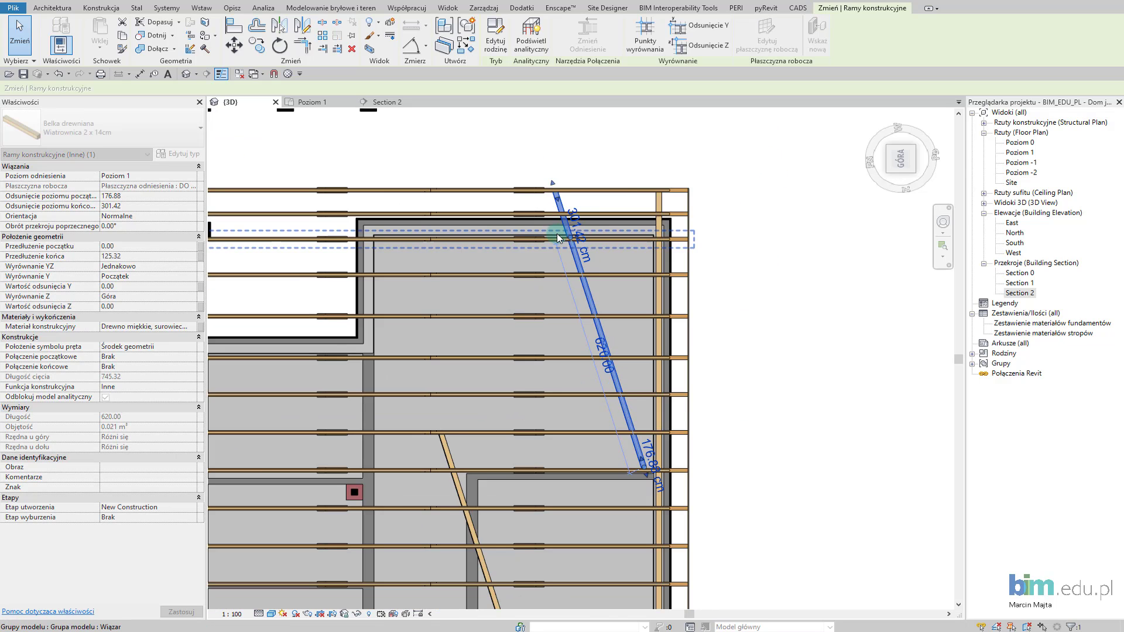
scroll(558, 237, down, 2)
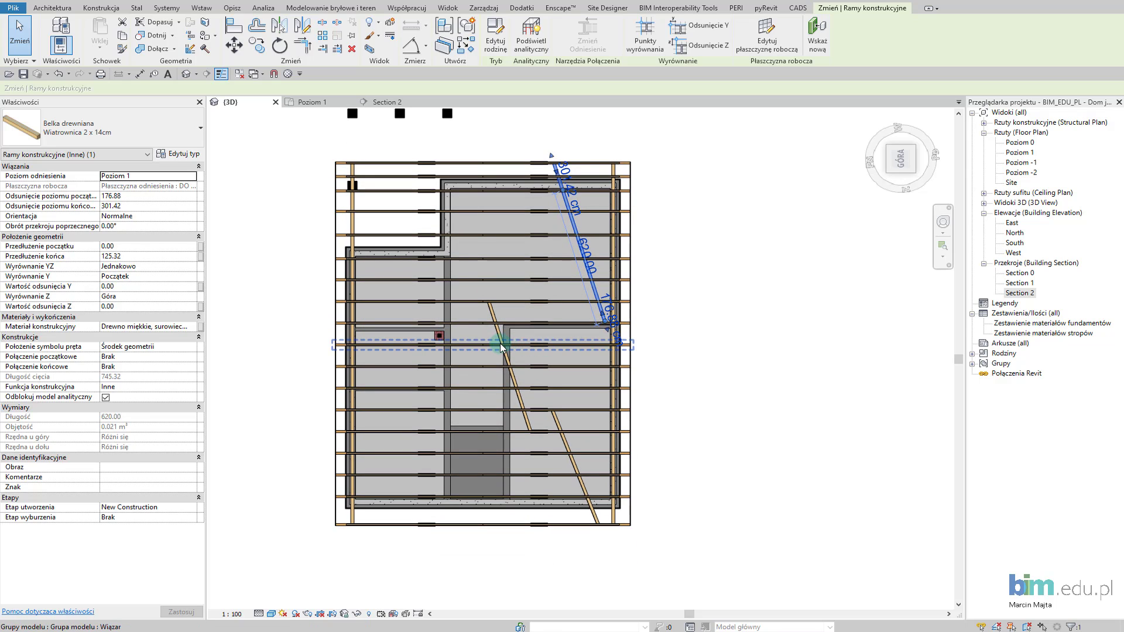
- Select all three diagonal wind braces together
click(496, 330)
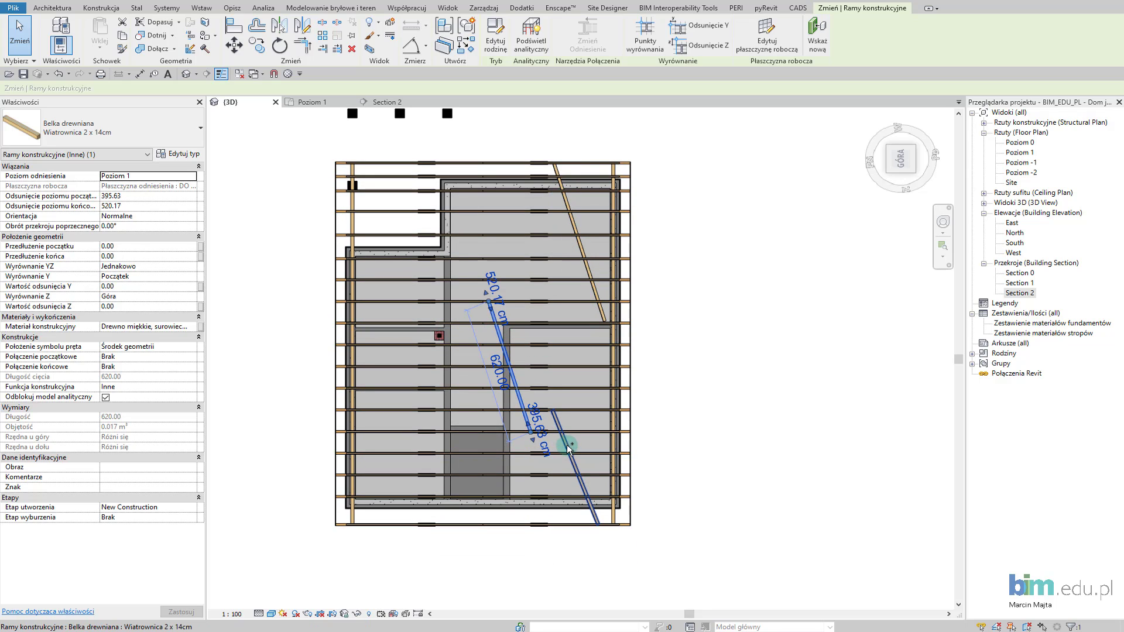
ctrl+click(569, 446)
ctrl+click(595, 292)
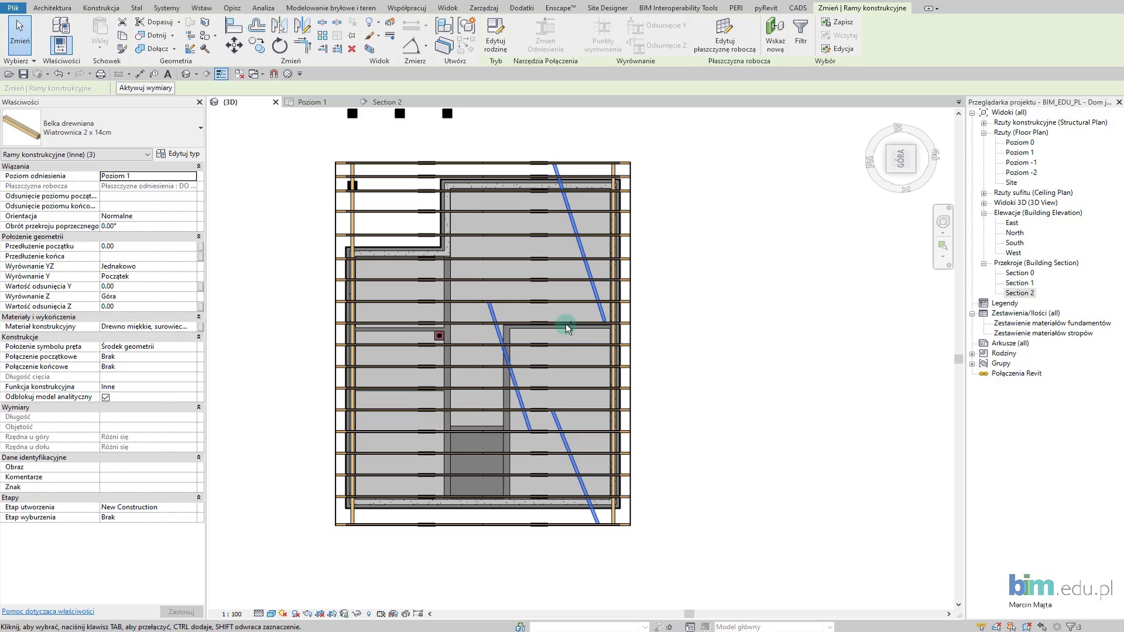
- In Section 2, mirror the selected braces across a vertical axis through the truss apex
click(375, 103)
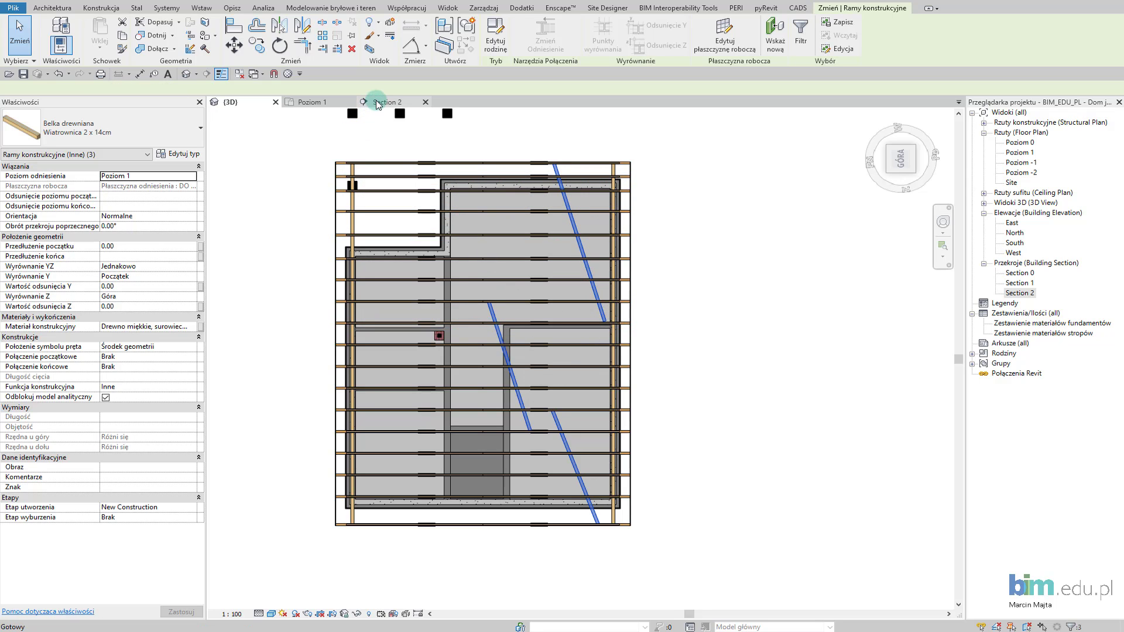
scroll(442, 178, down, 2)
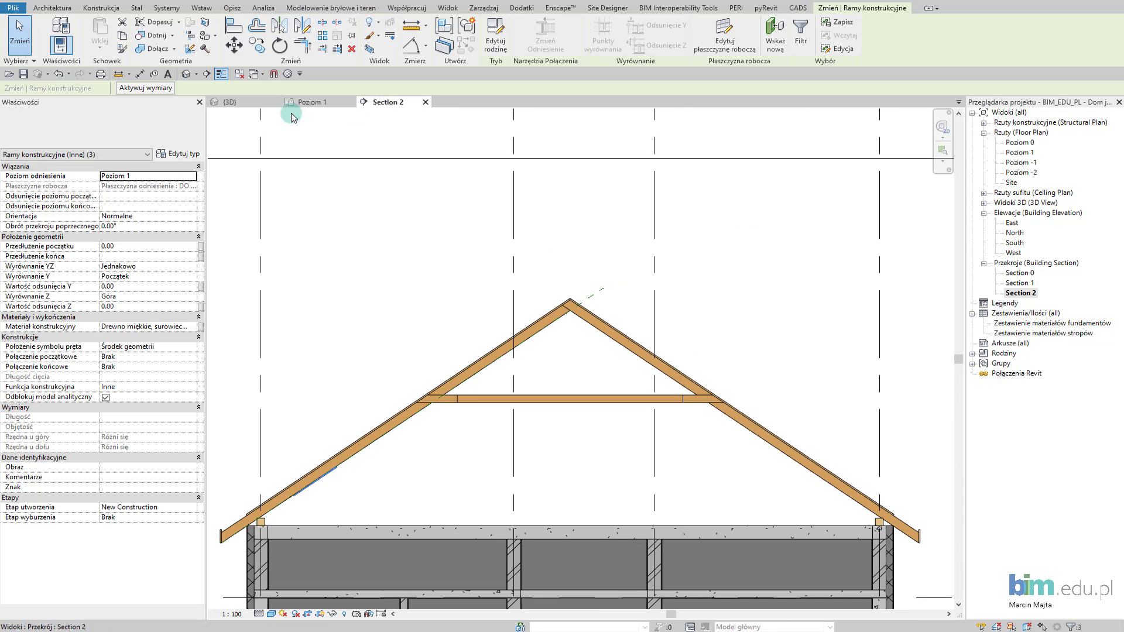
click(302, 25)
scroll(566, 287, up, 2)
scroll(568, 296, up, 2)
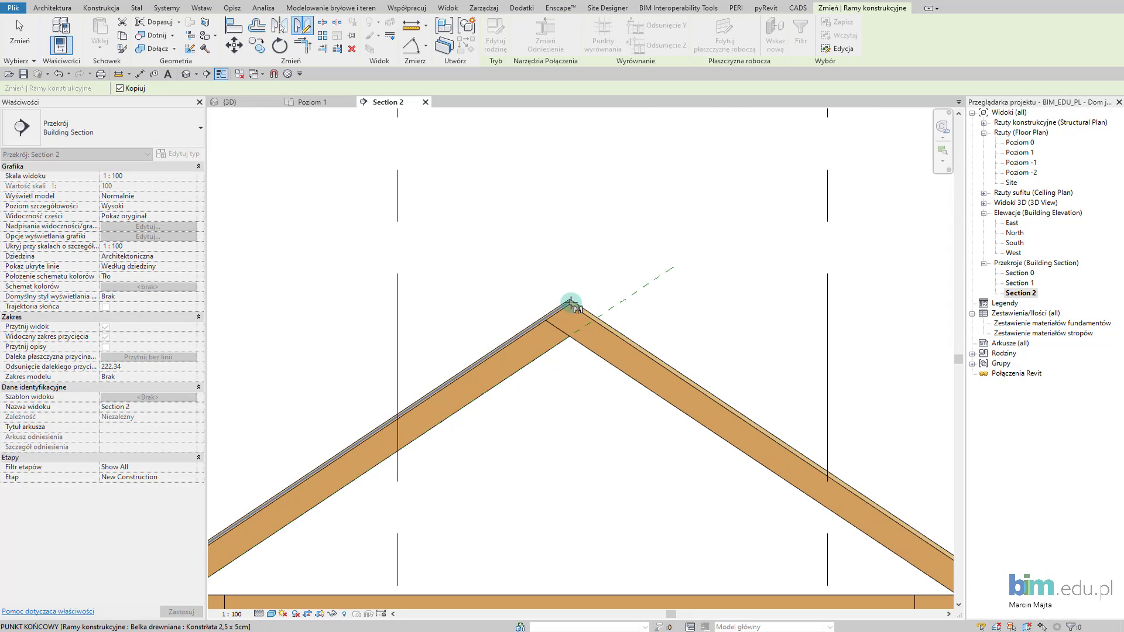
click(570, 299)
click(569, 197)
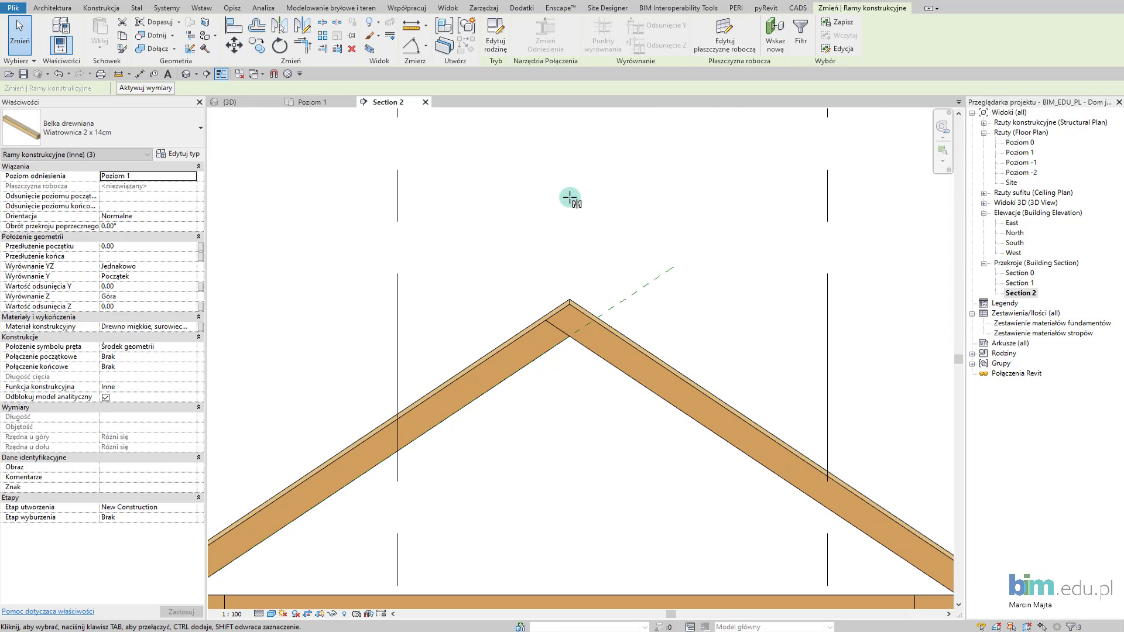
scroll(570, 196, down, 3)
scroll(569, 196, down, 2)
click(570, 197)
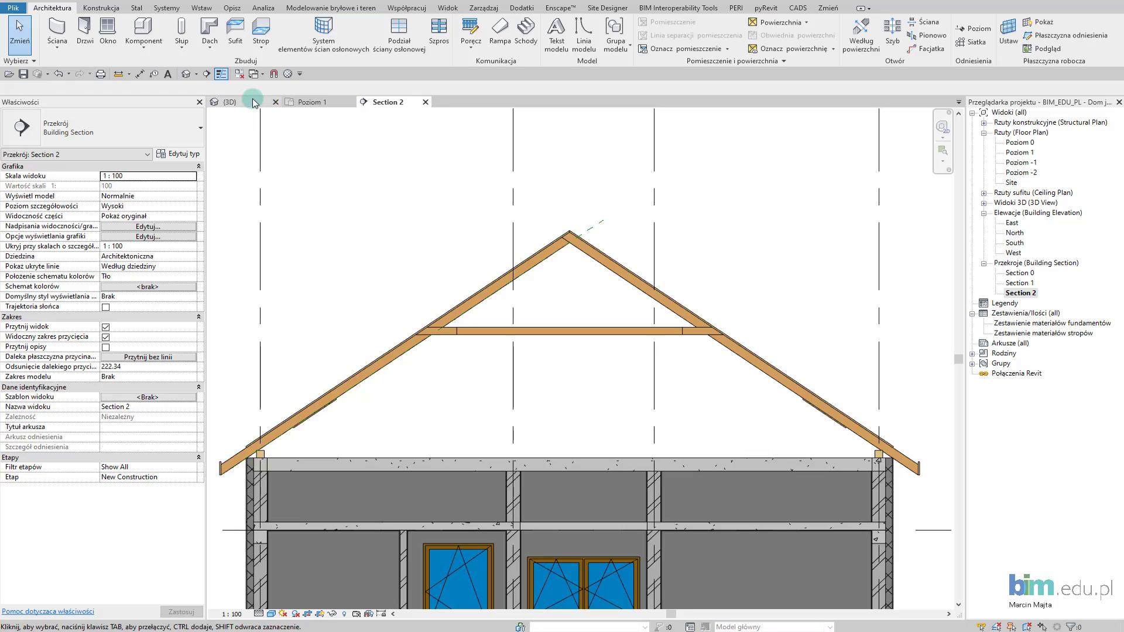
- In the 3D view, orbit around and select the mirrored wind brace on the rafters
click(255, 105)
shift+middle_drag(609, 472, 526, 489)
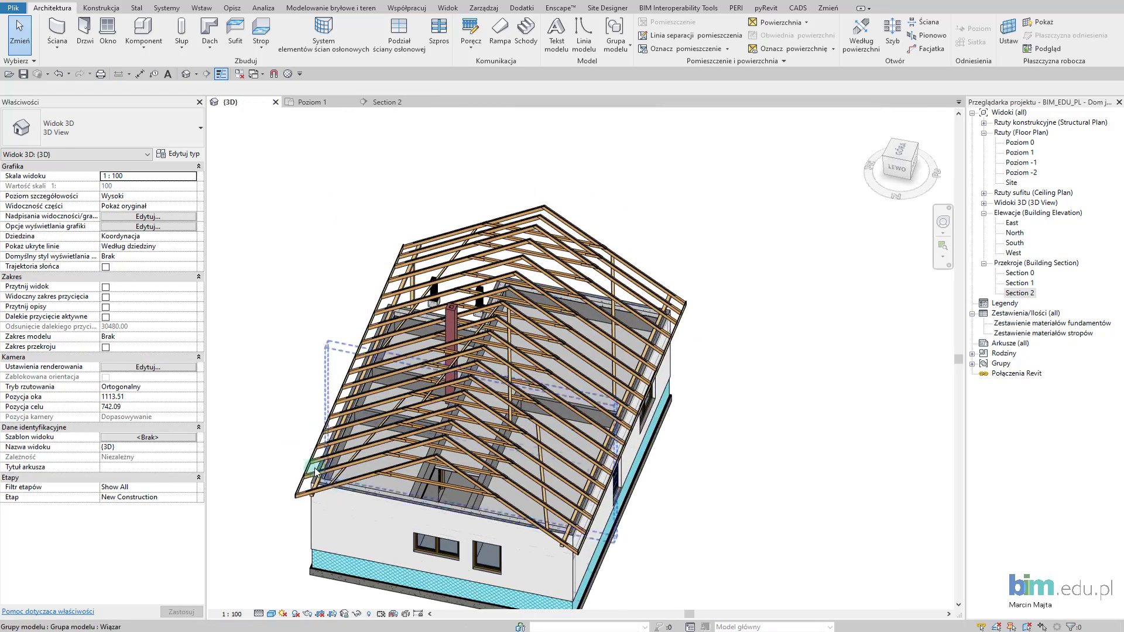
scroll(526, 490, up, 5)
click(558, 445)
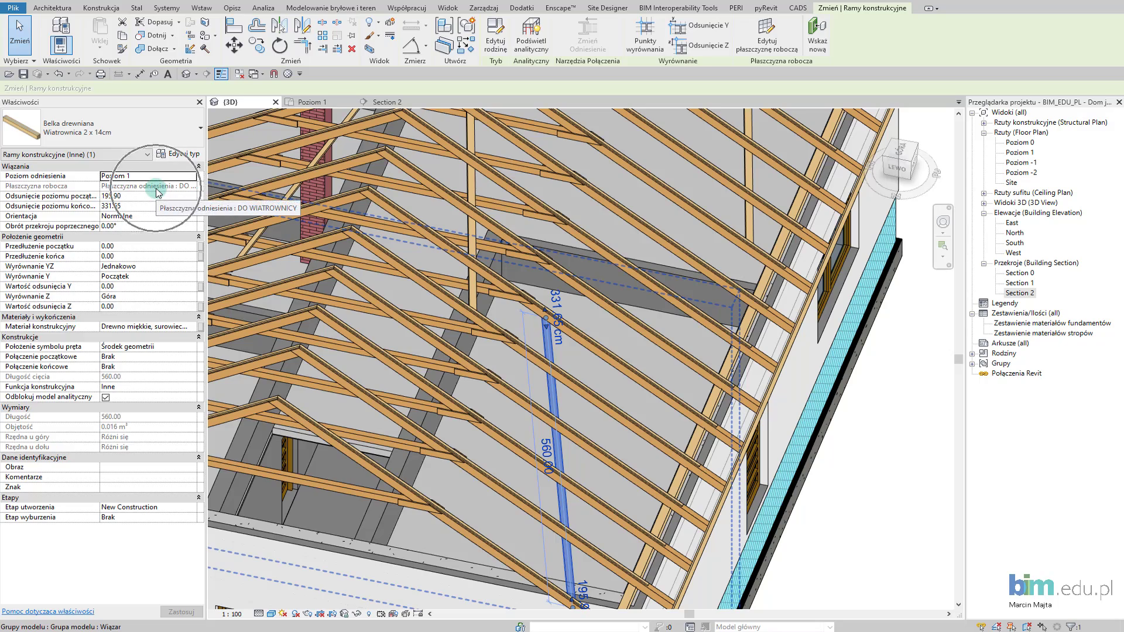
shift+middle_drag(539, 529, 477, 370)
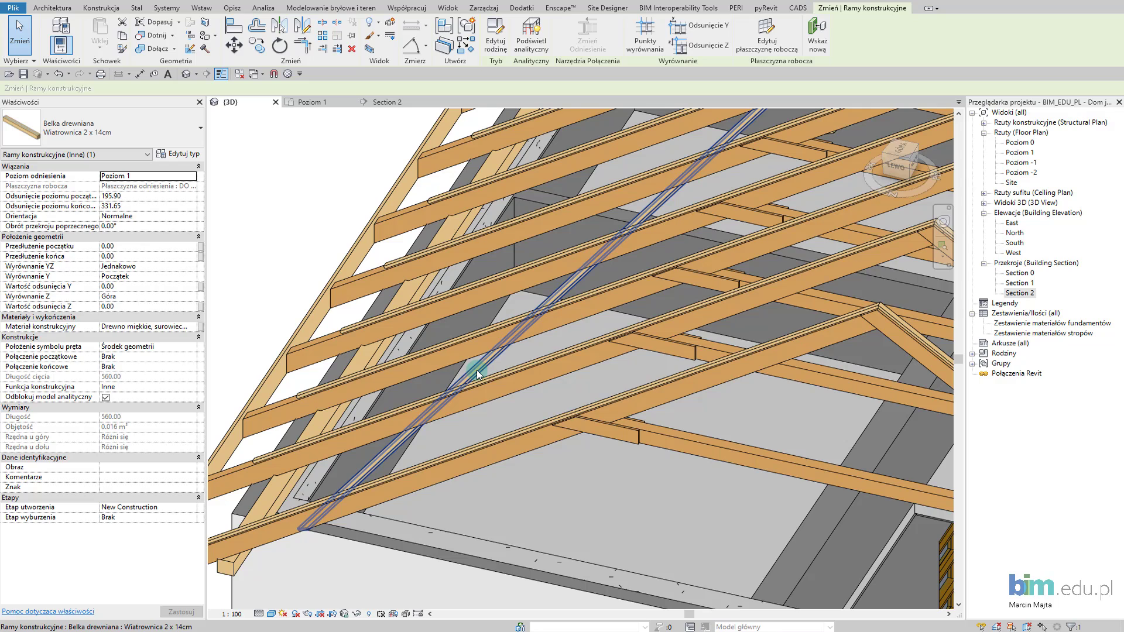
click(477, 370)
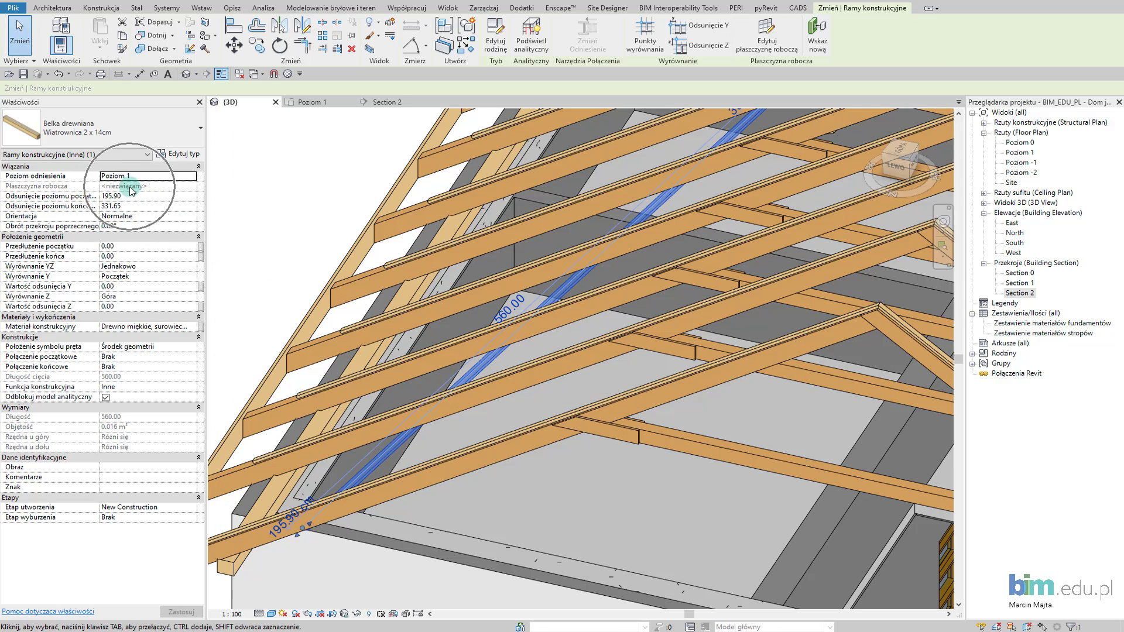
- Zoom out, orbit and pan so the whole house fits in the 3D view
scroll(472, 419, down, 2)
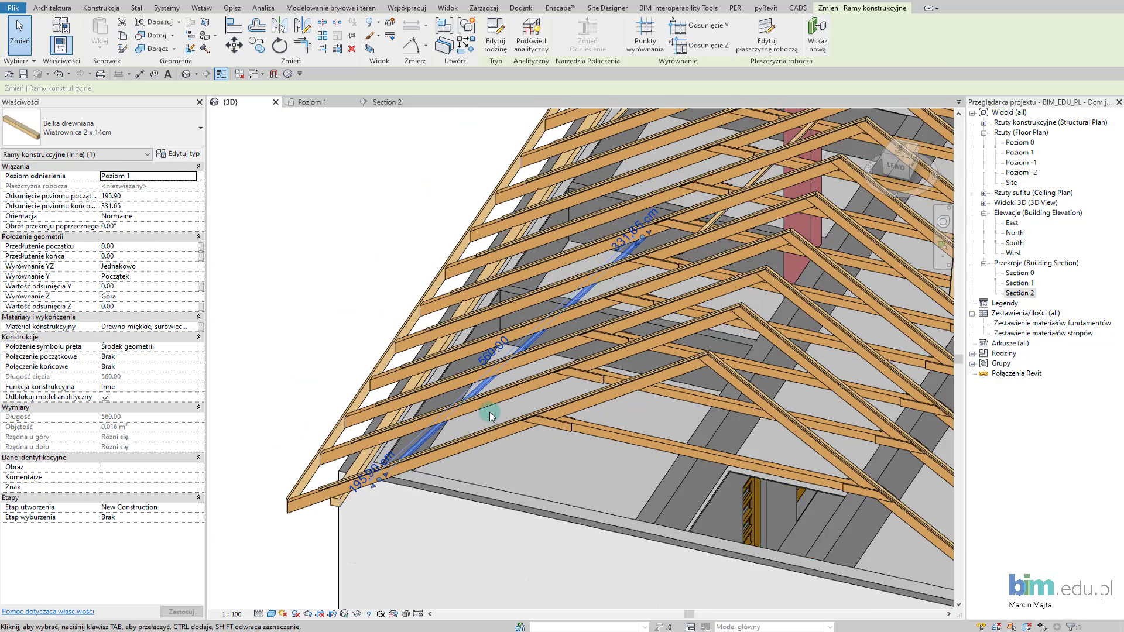
scroll(492, 409, down, 2)
scroll(523, 367, down, 2)
scroll(523, 367, down, 5)
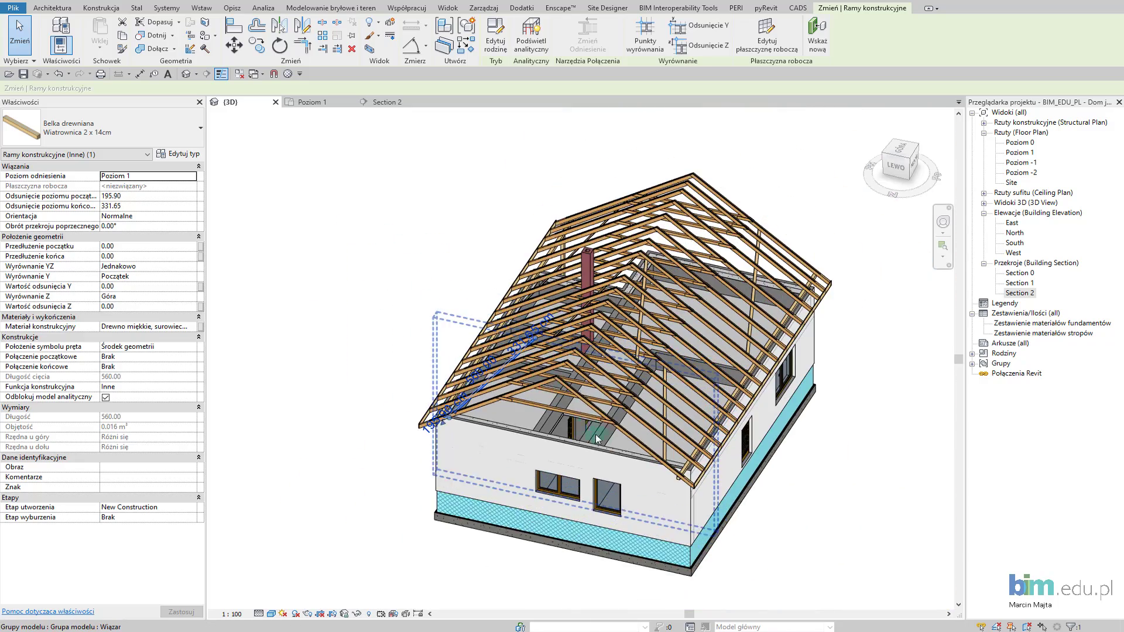
mouse_move(615, 410)
shift+middle_down()
mouse_move(716, 409)
mouse_move(656, 422)
mouse_move(622, 445)
mouse_move(796, 426)
shift+middle_up()
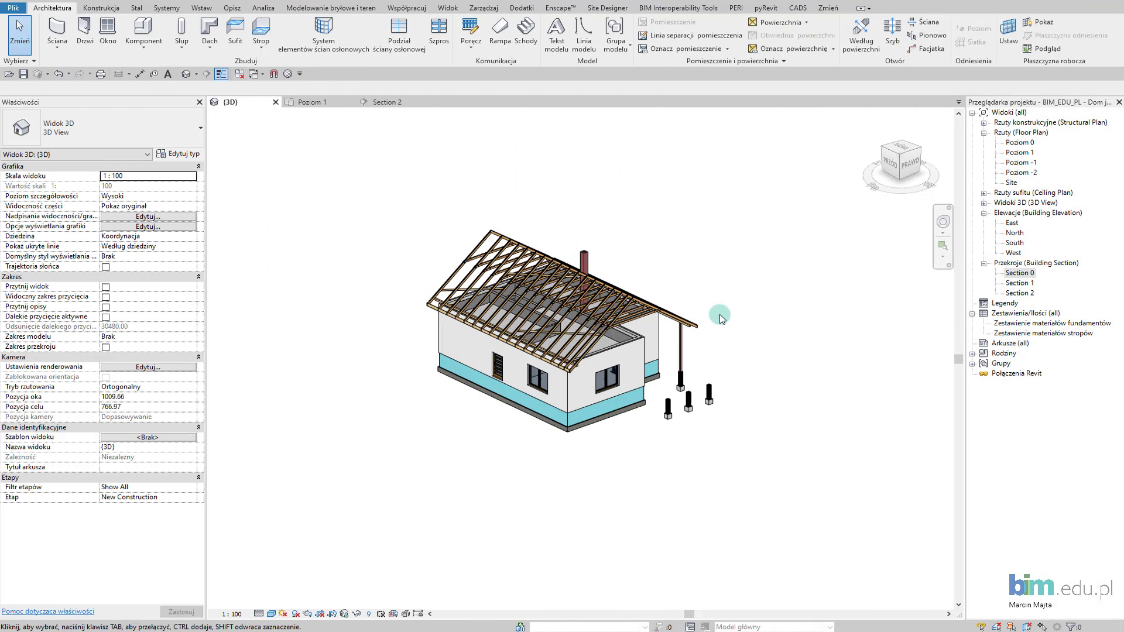
middle_drag(719, 314, 749, 327)
shift+middle_drag(759, 385, 528, 286)
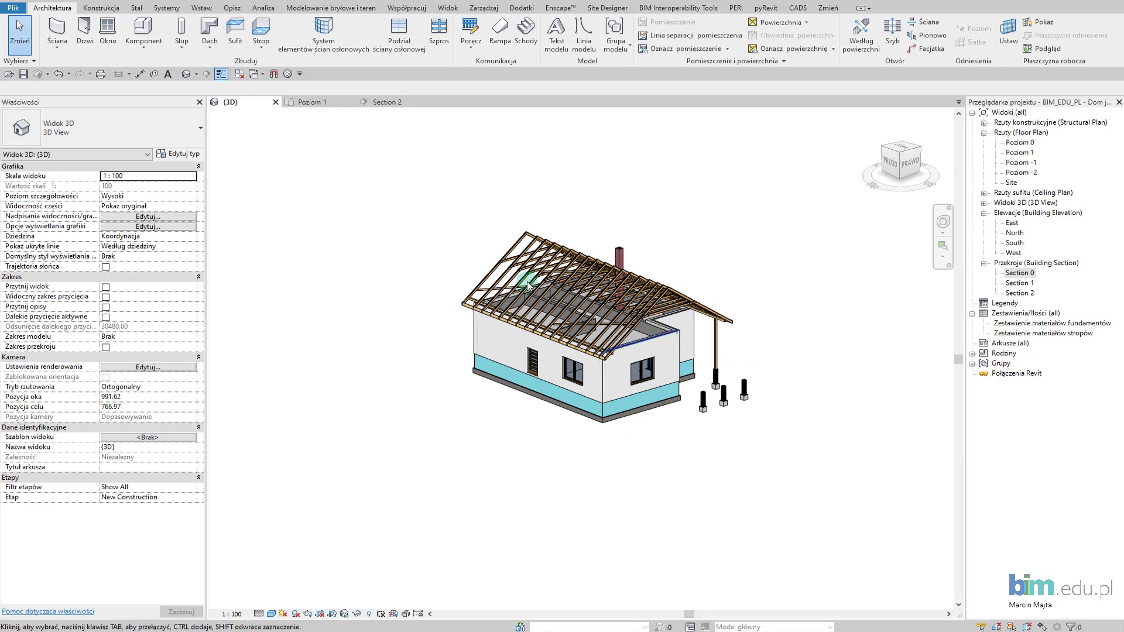
middle_drag(466, 183, 464, 192)
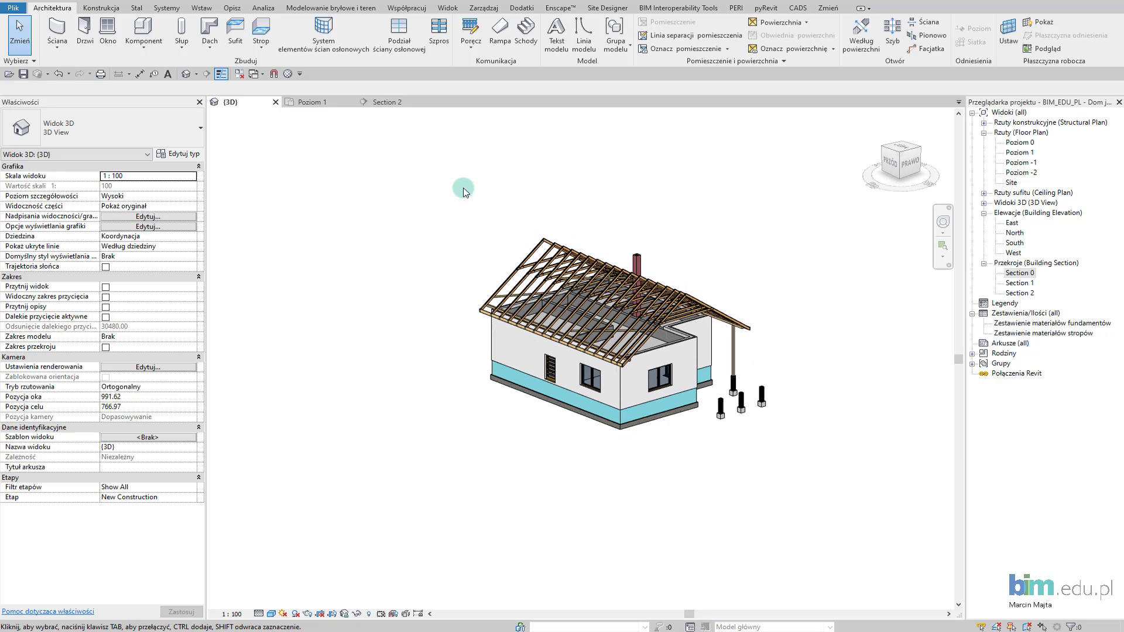
- Open Section 2 and centre the roof truss in the view
click(400, 108)
click(403, 190)
middle_drag(425, 238, 478, 227)
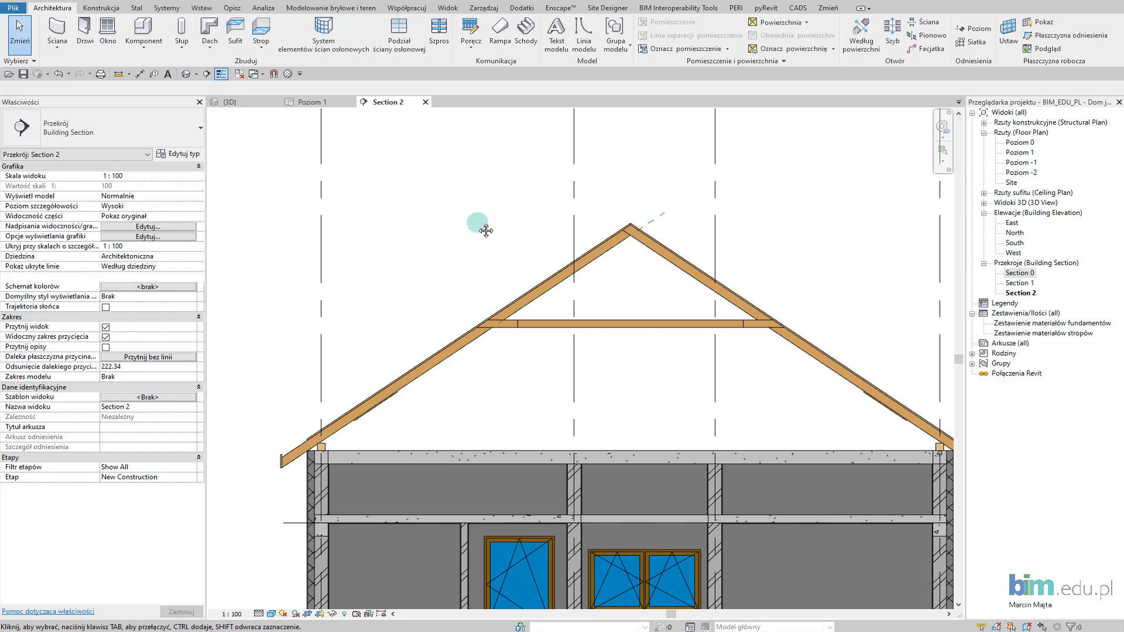
- Draw a reference plane (RP) along the rafter top from the eave corner to the ridge
key(r)
key(p)
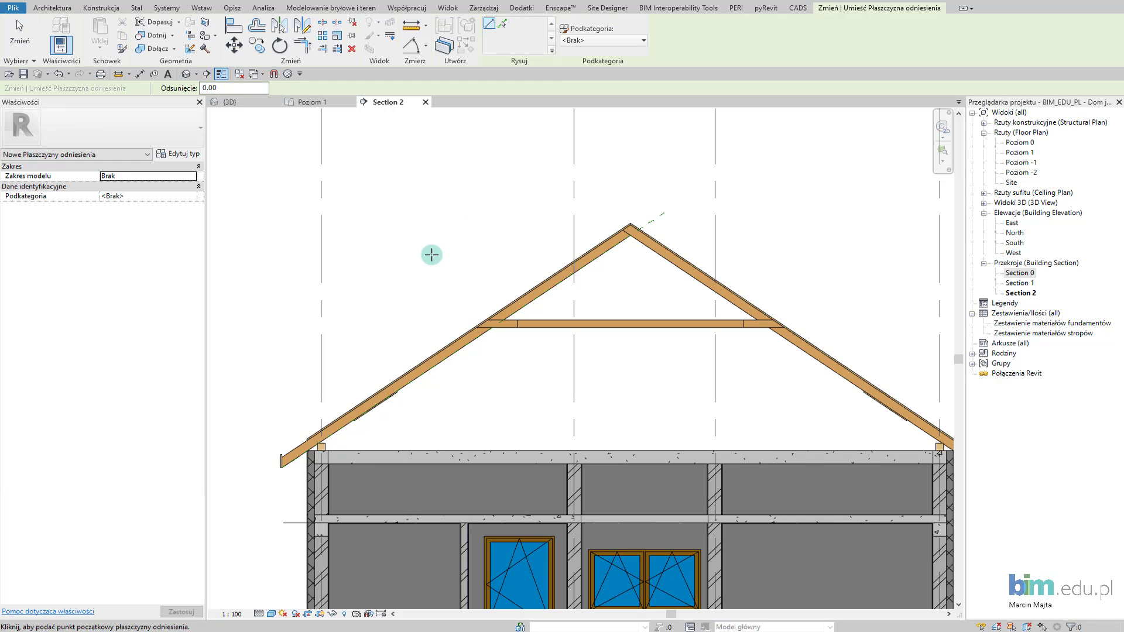
scroll(527, 243, up, 1)
scroll(370, 432, up, 4)
scroll(370, 431, up, 3)
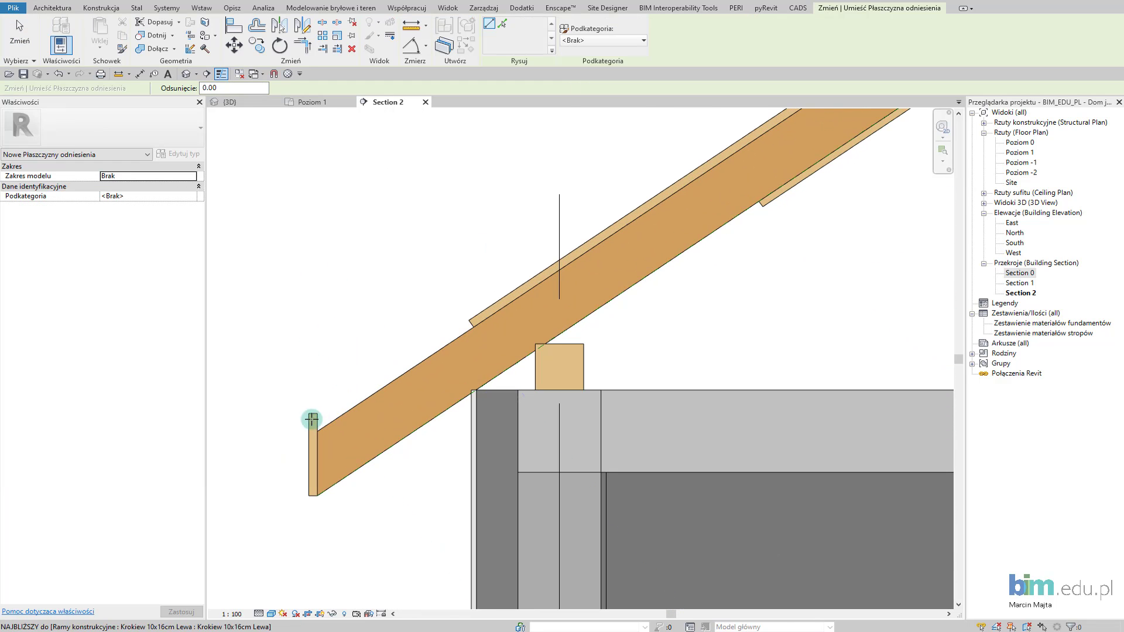
click(312, 431)
scroll(439, 294, down, 2)
scroll(351, 459, down, 1)
mouse_move(459, 348)
middle_down()
mouse_move(351, 459)
mouse_move(296, 482)
middle_up()
scroll(384, 484, up, 1)
scroll(590, 392, up, 2)
scroll(591, 393, up, 2)
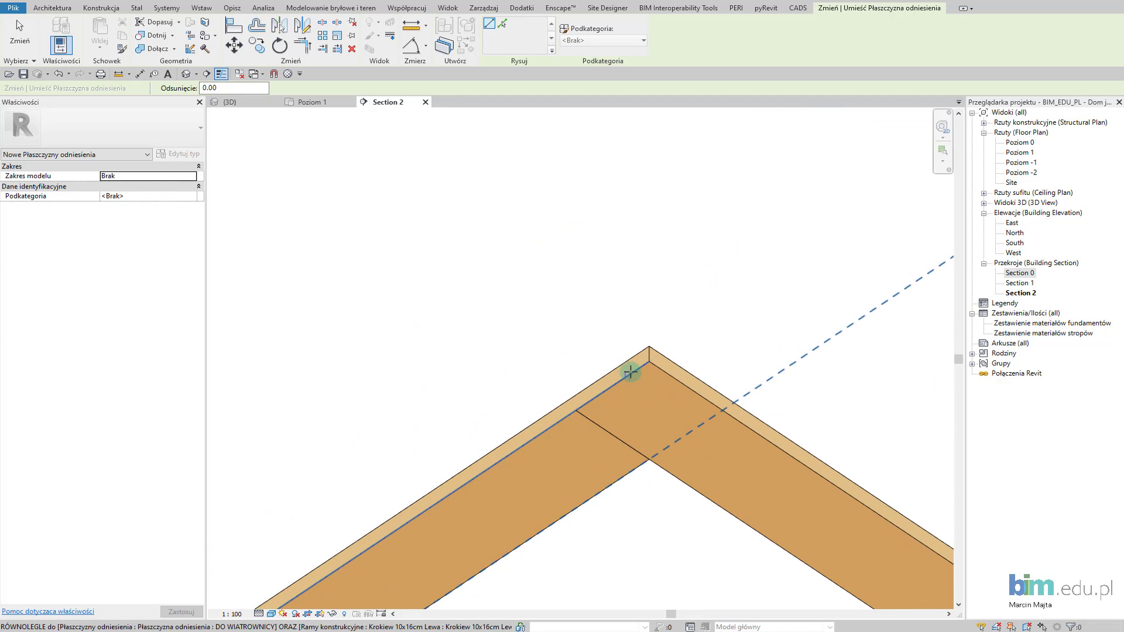
click(648, 361)
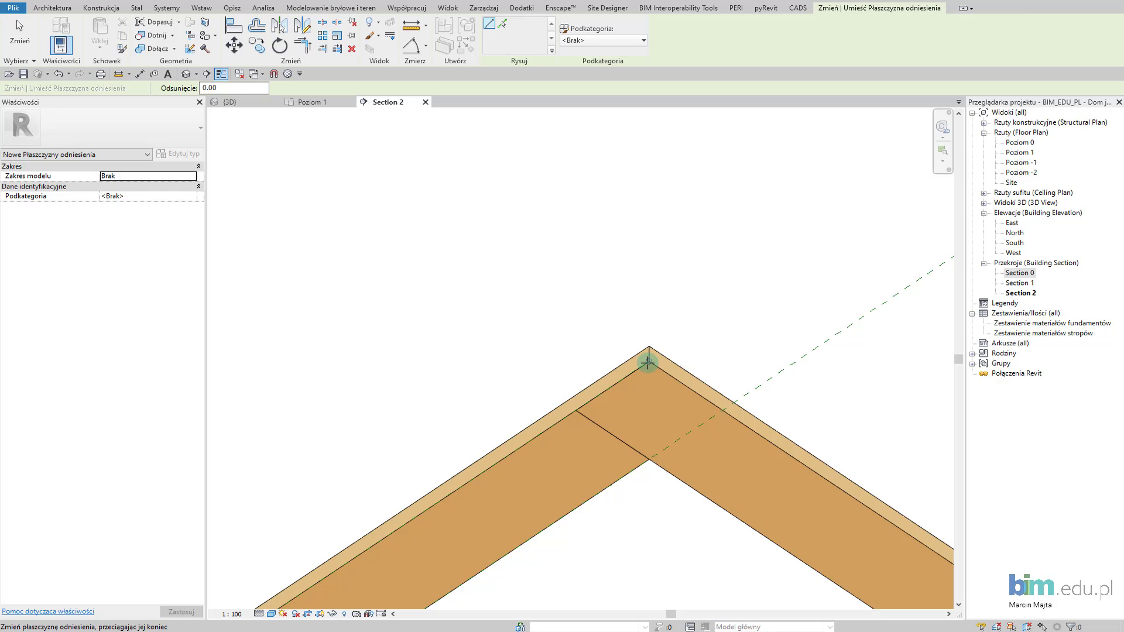
key(Escape)
key(Escape)
- Filter the ridge selection down to the new reference plane and name it DO ŁAT
drag(696, 269, 604, 391)
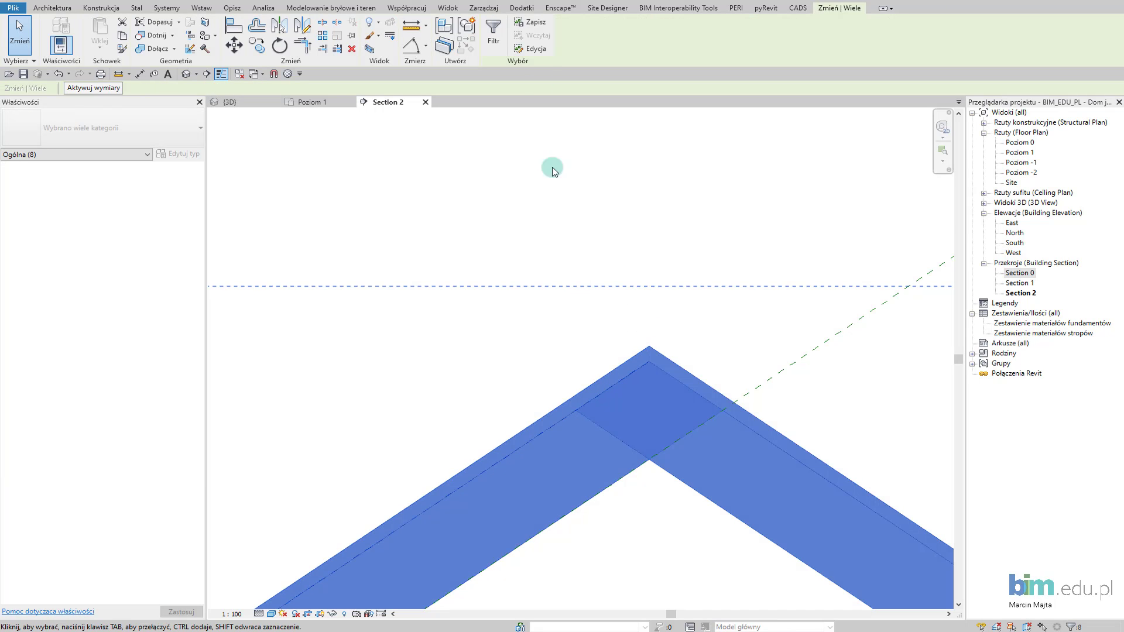
click(495, 44)
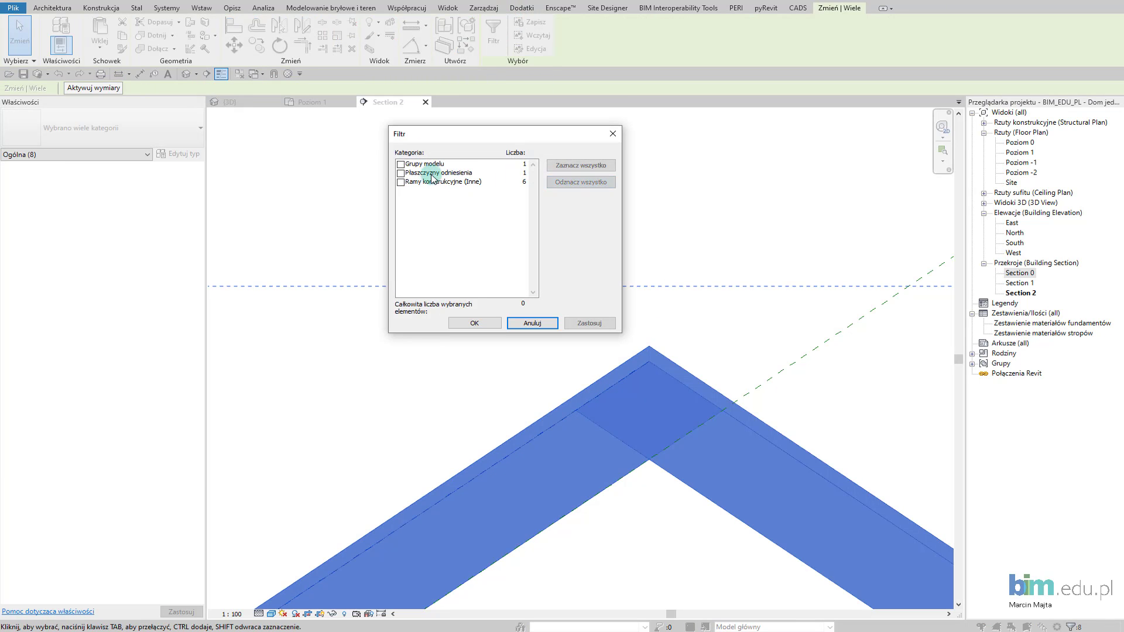
click(401, 174)
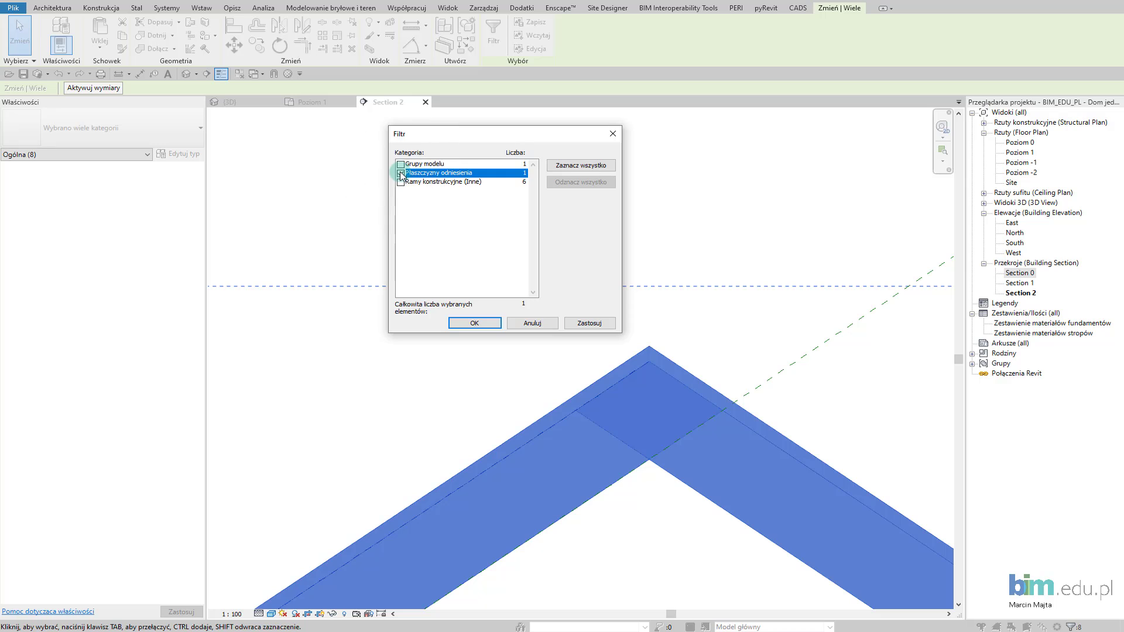
click(589, 323)
click(474, 323)
click(628, 404)
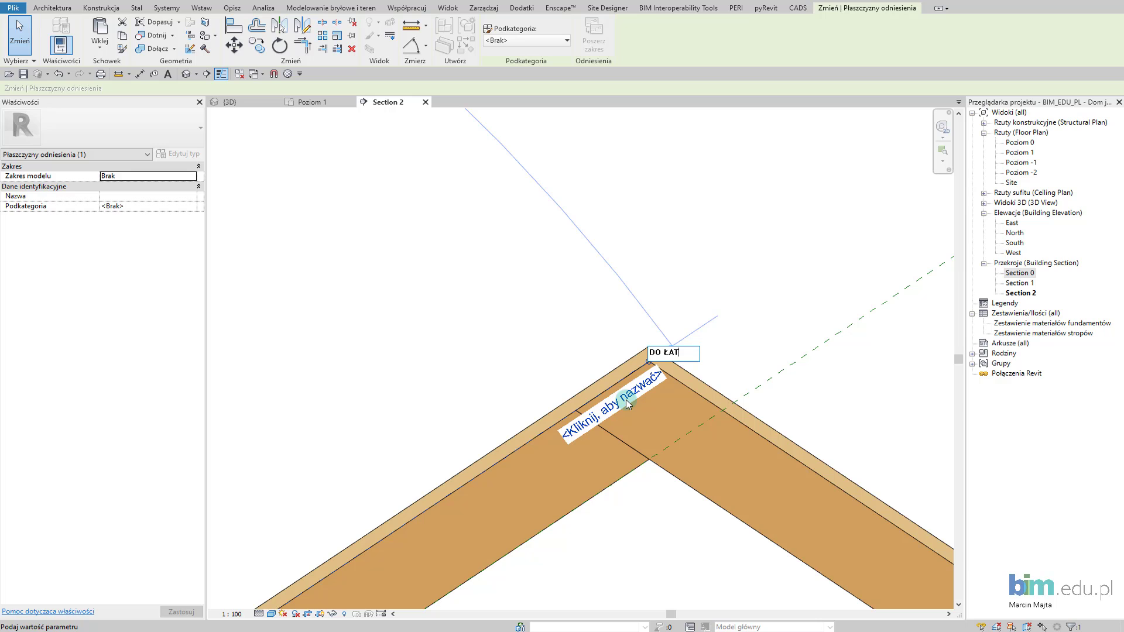
click(629, 405)
scroll(631, 305, down, 3)
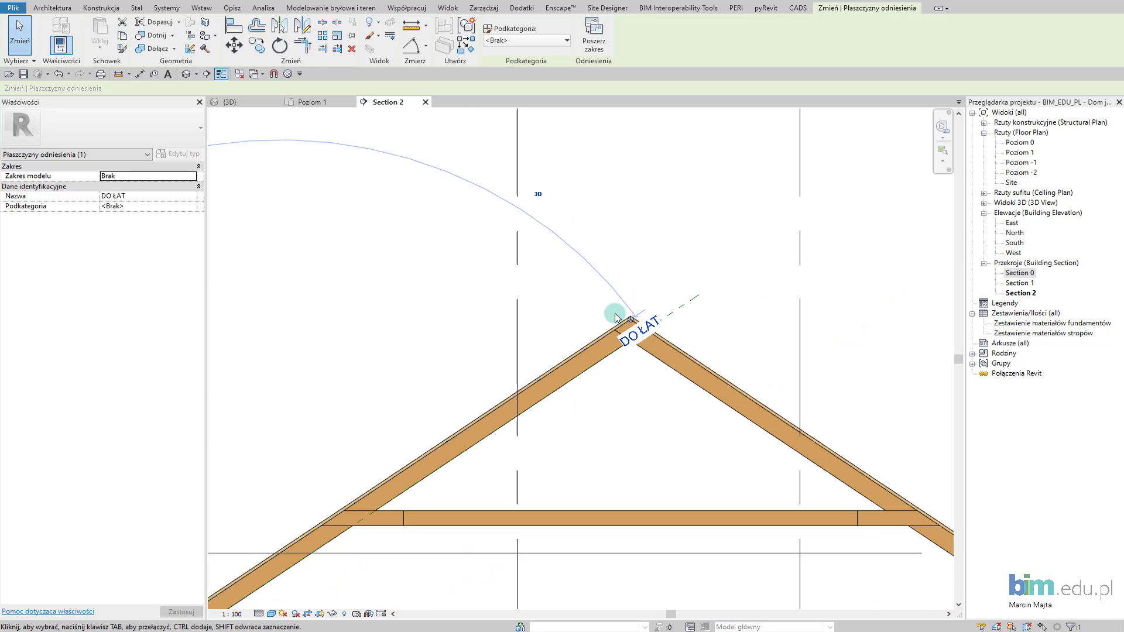
click(434, 329)
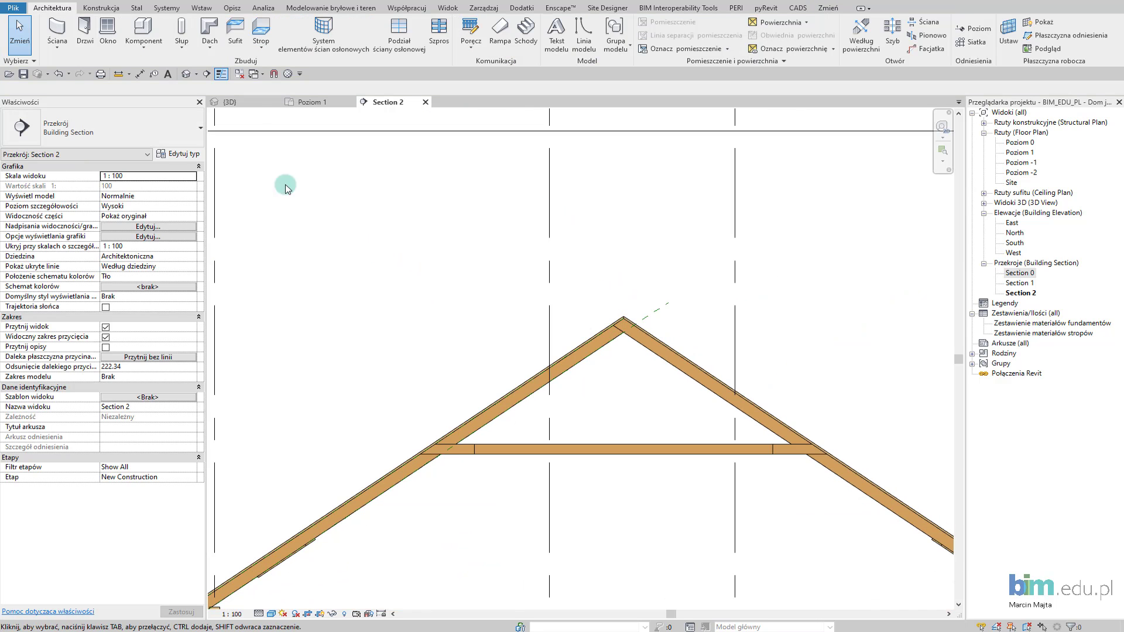
- In the 3D view, make DO ŁAT the work plane and view the roof from the top
click(252, 104)
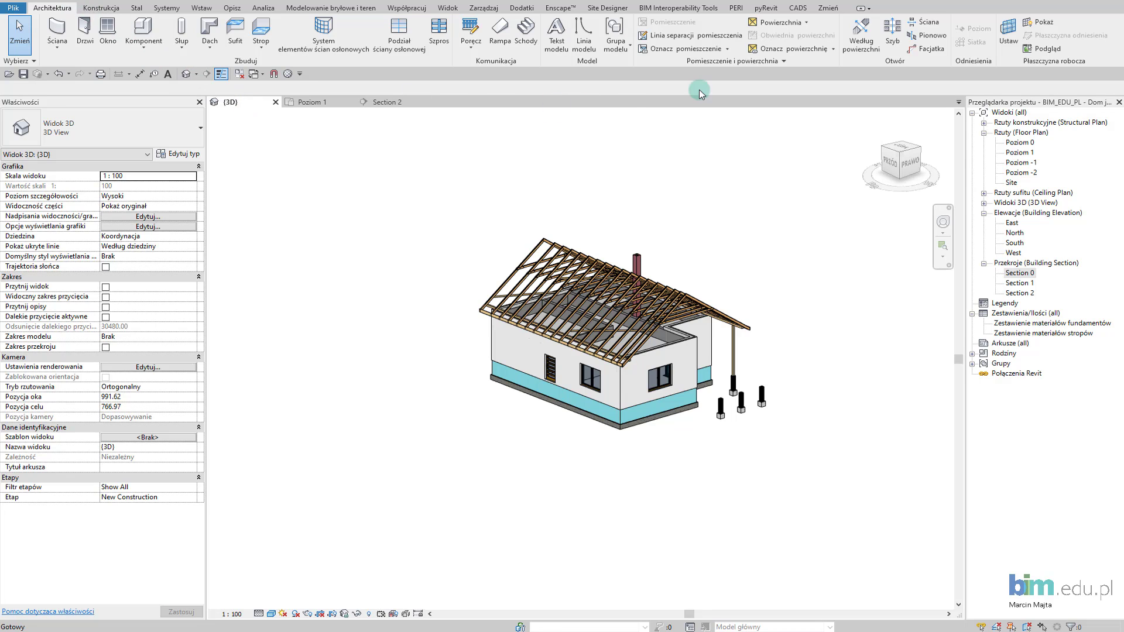
click(1007, 35)
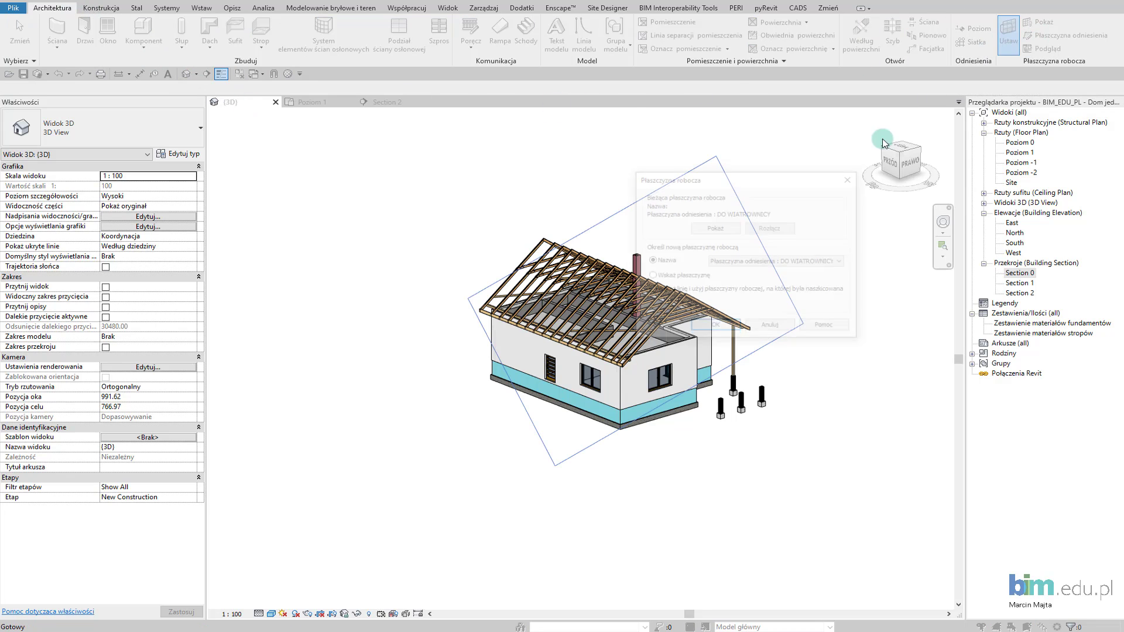
click(745, 262)
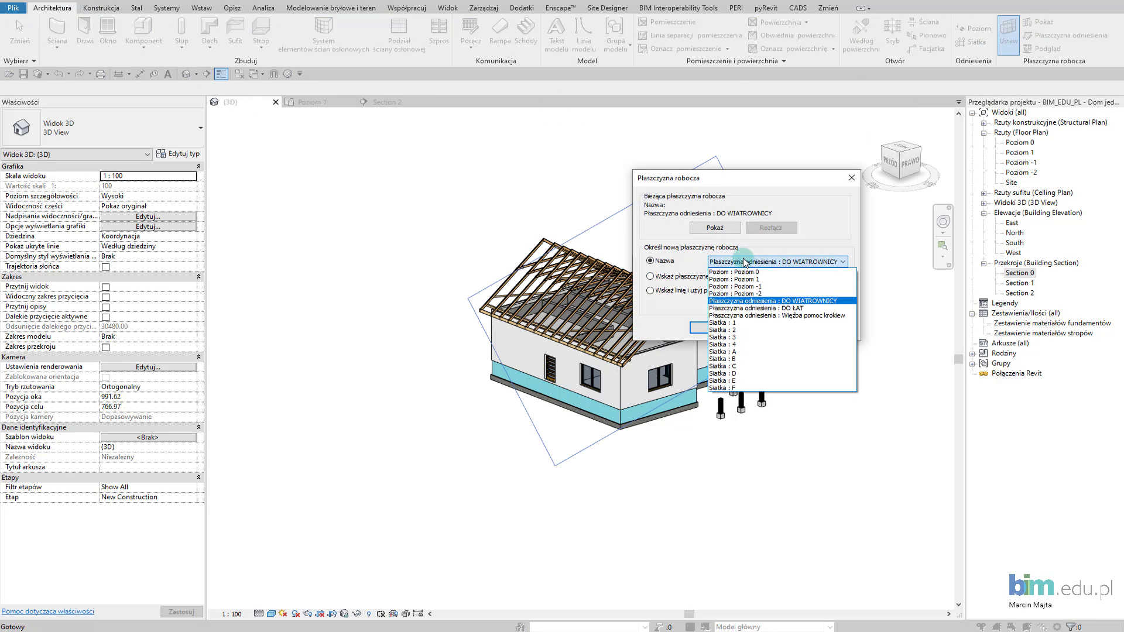
click(765, 308)
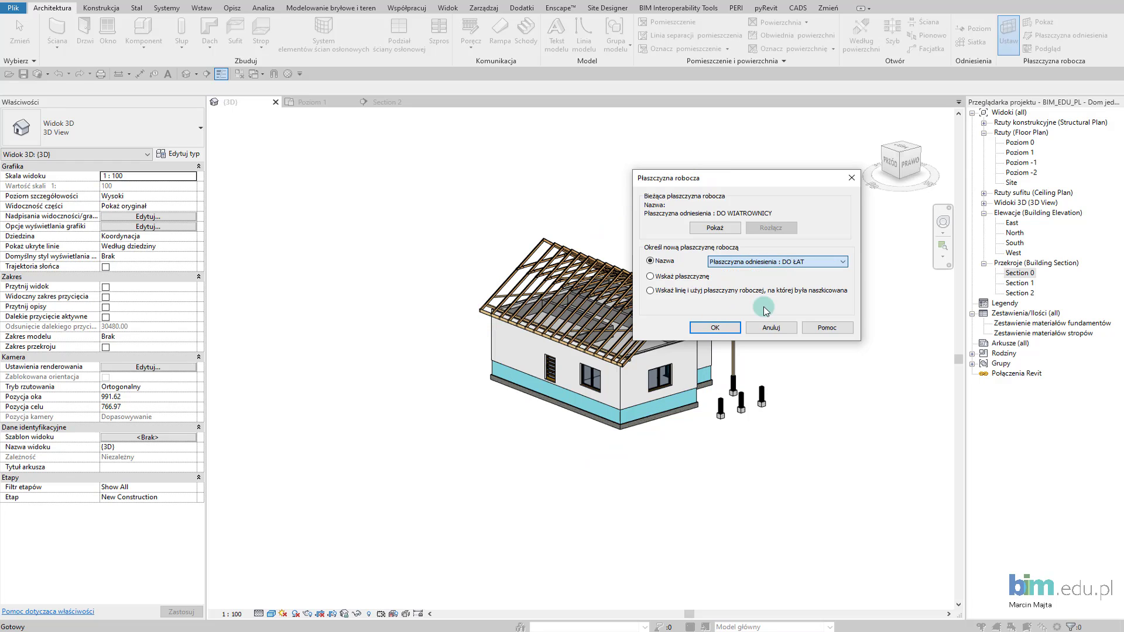
click(739, 332)
click(905, 151)
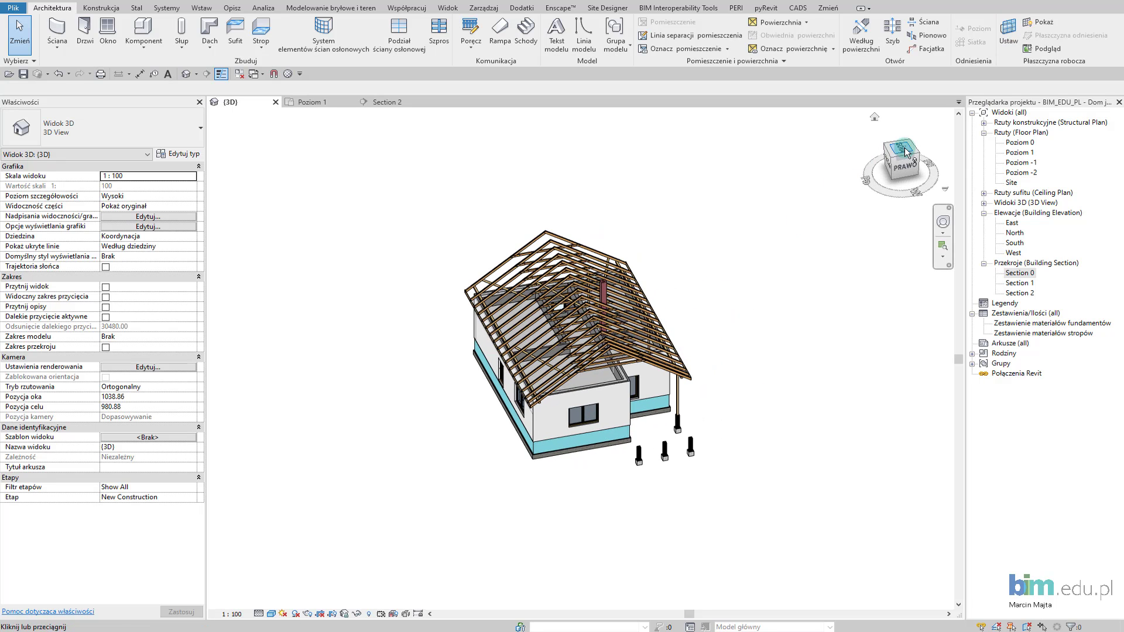
click(905, 151)
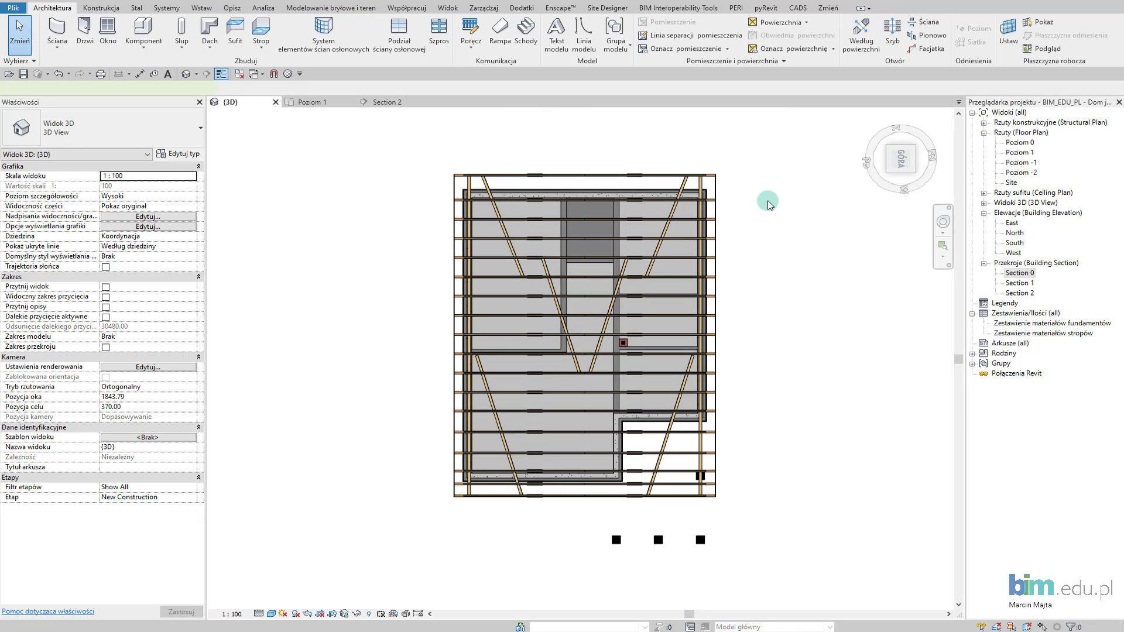
- Start a beam (BM) and duplicate its timber type to create a new Łata type
key(b)
key(m)
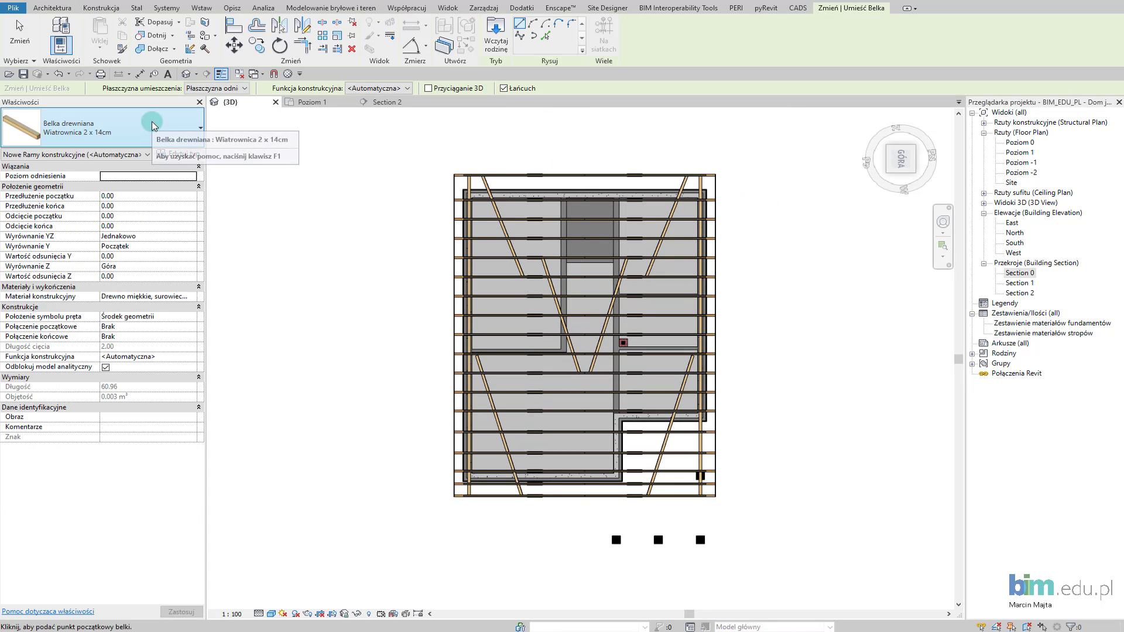
click(179, 155)
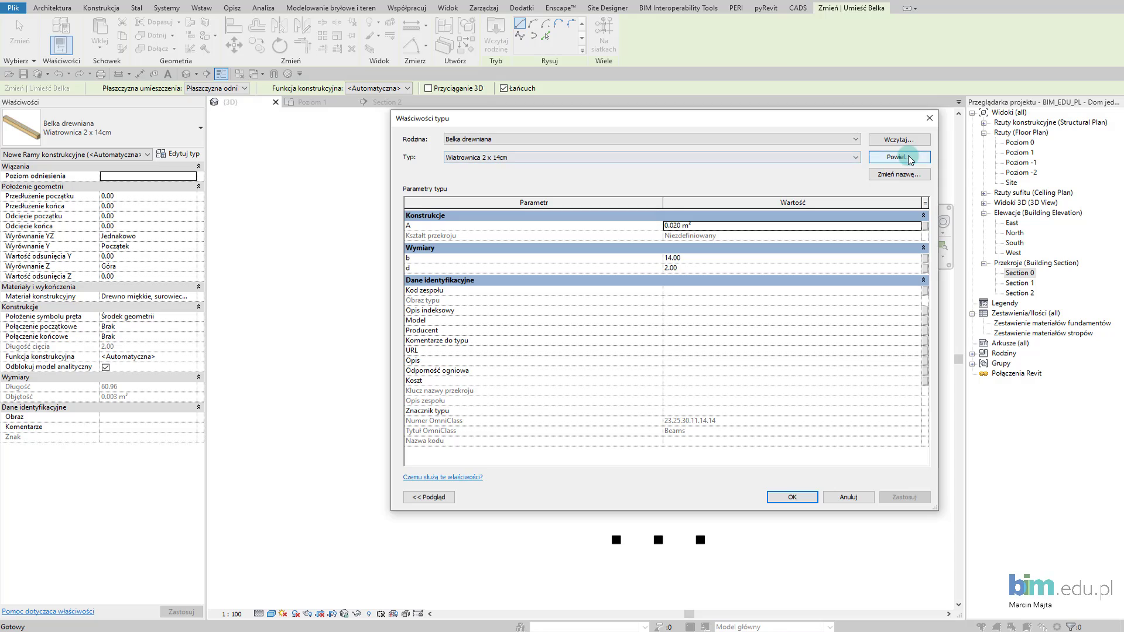
click(910, 157)
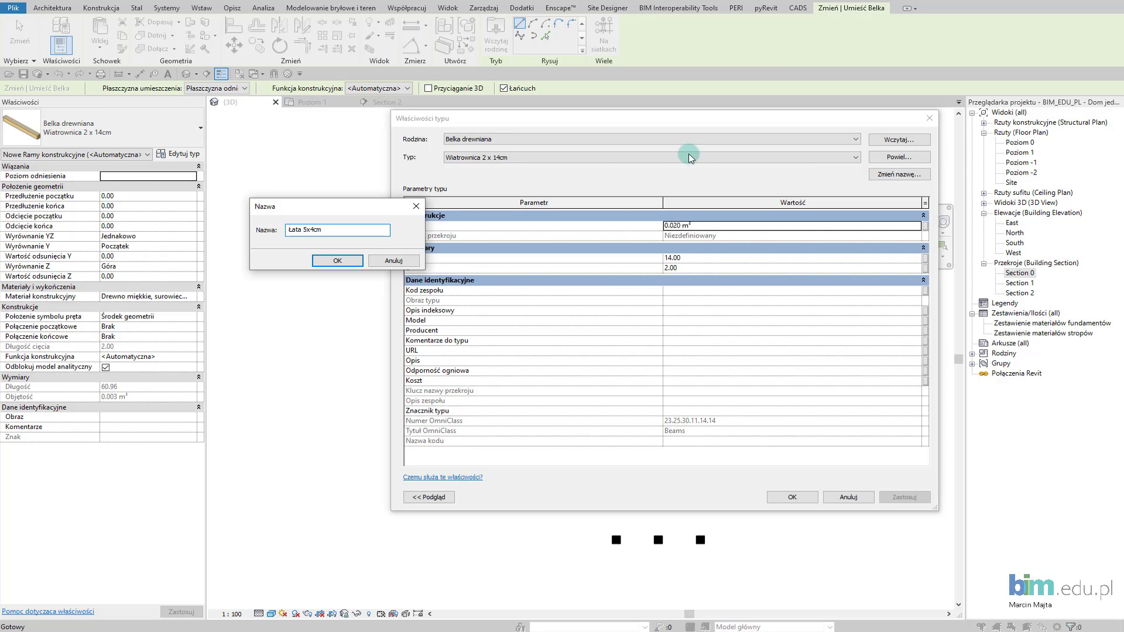
- Name the new beam type Łata 5x4cm and set its section to b=5, d=4
click(338, 261)
click(731, 259)
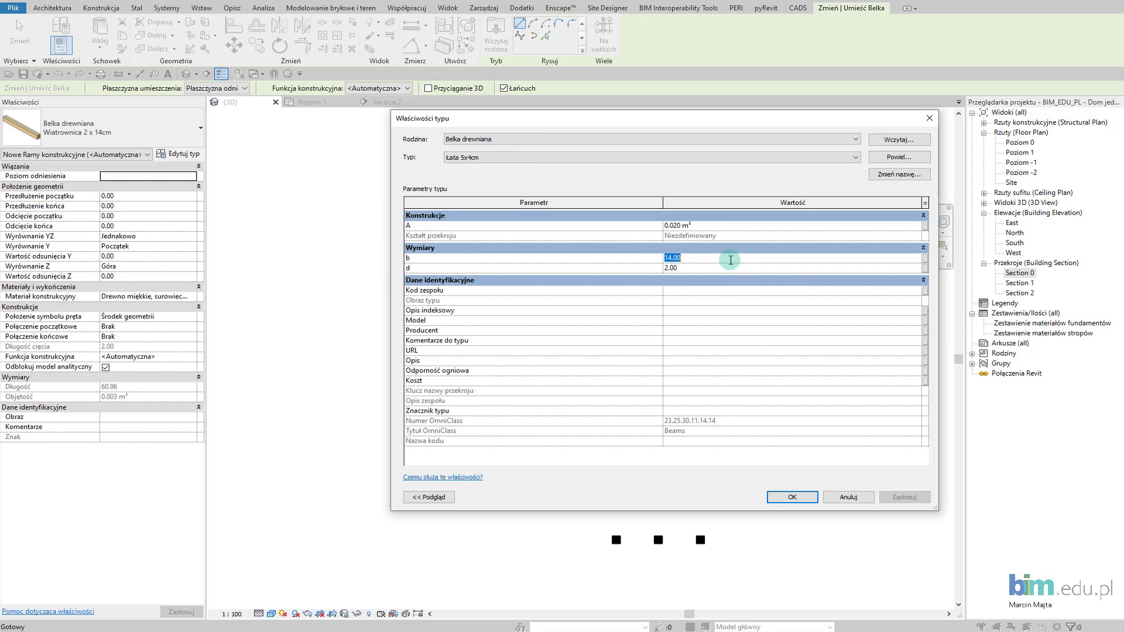
text(5)
click(795, 268)
text(4)
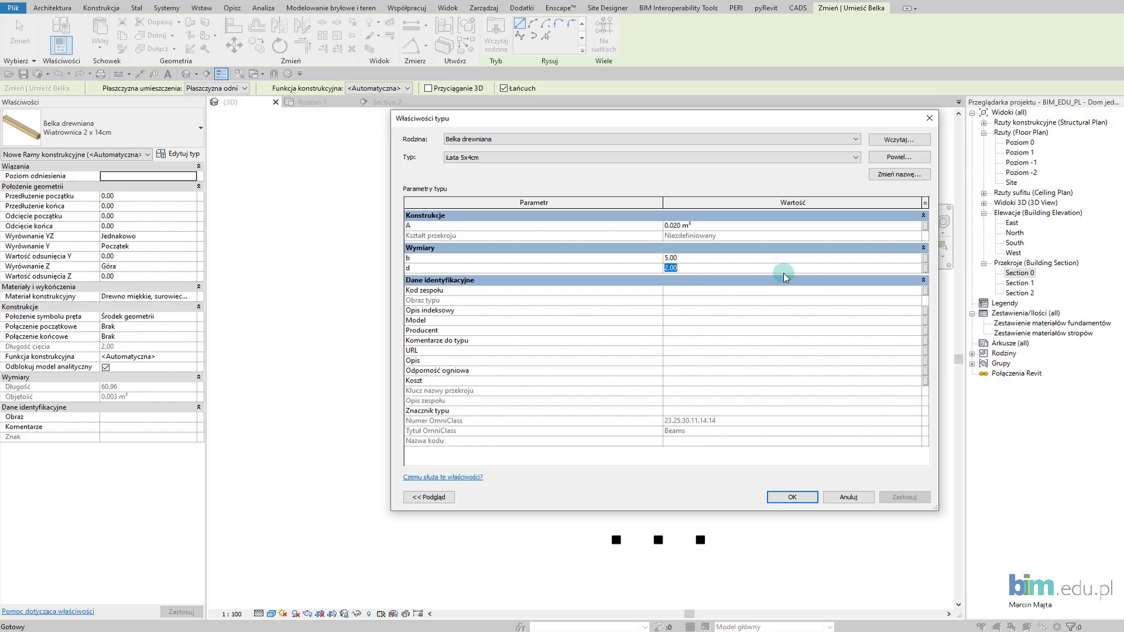
click(794, 497)
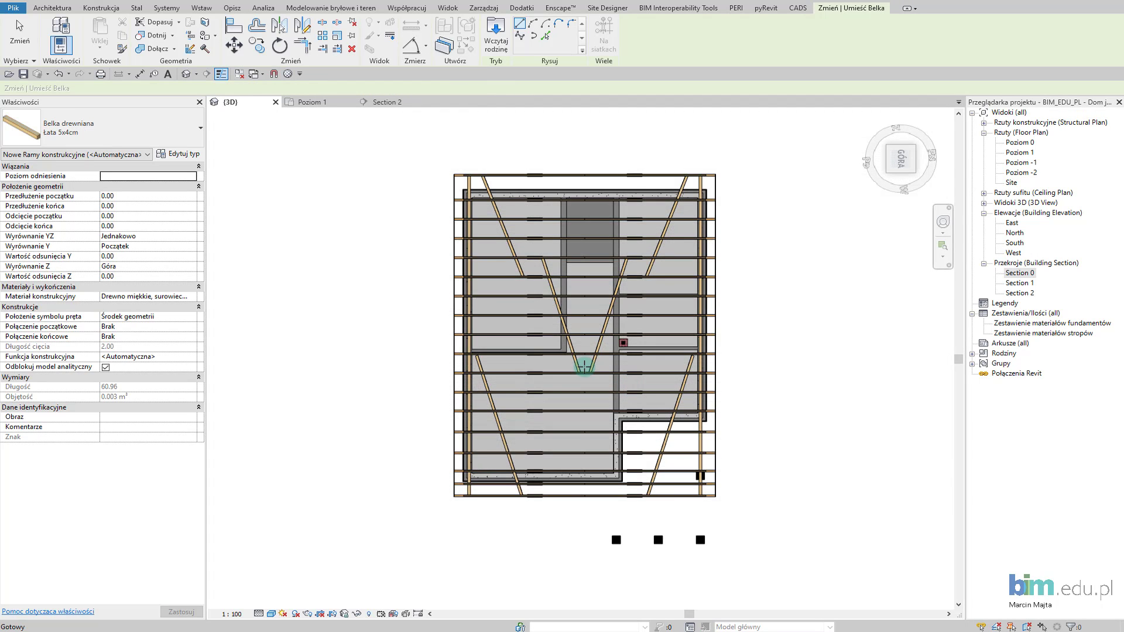
- Draw one Łata 5x4cm batten across the roof framing in the 3D view
click(543, 239)
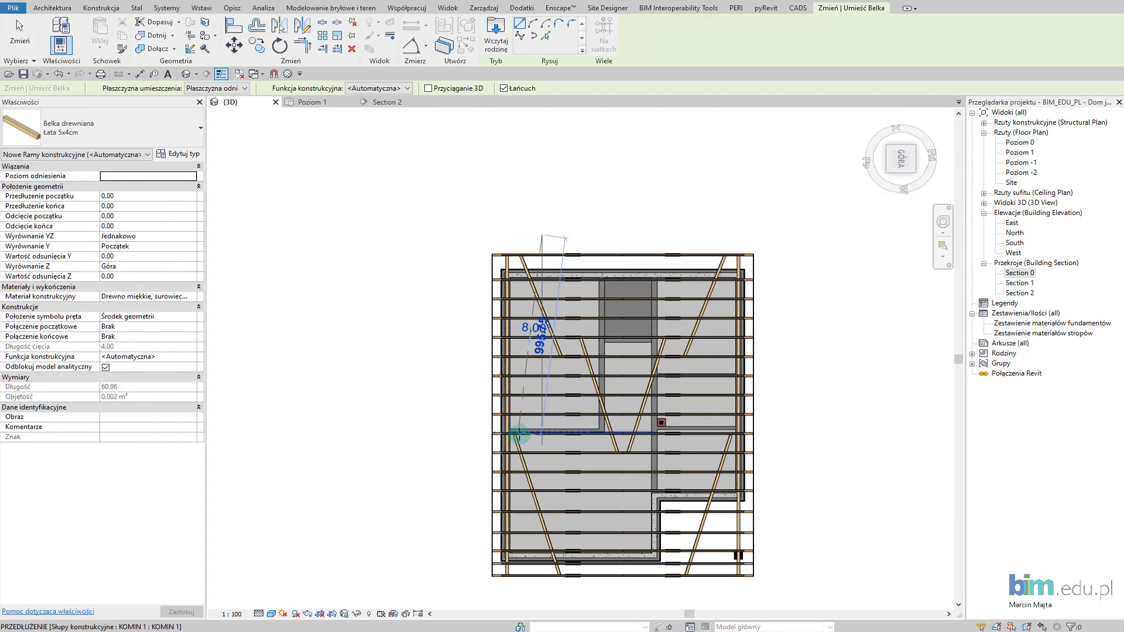
click(557, 586)
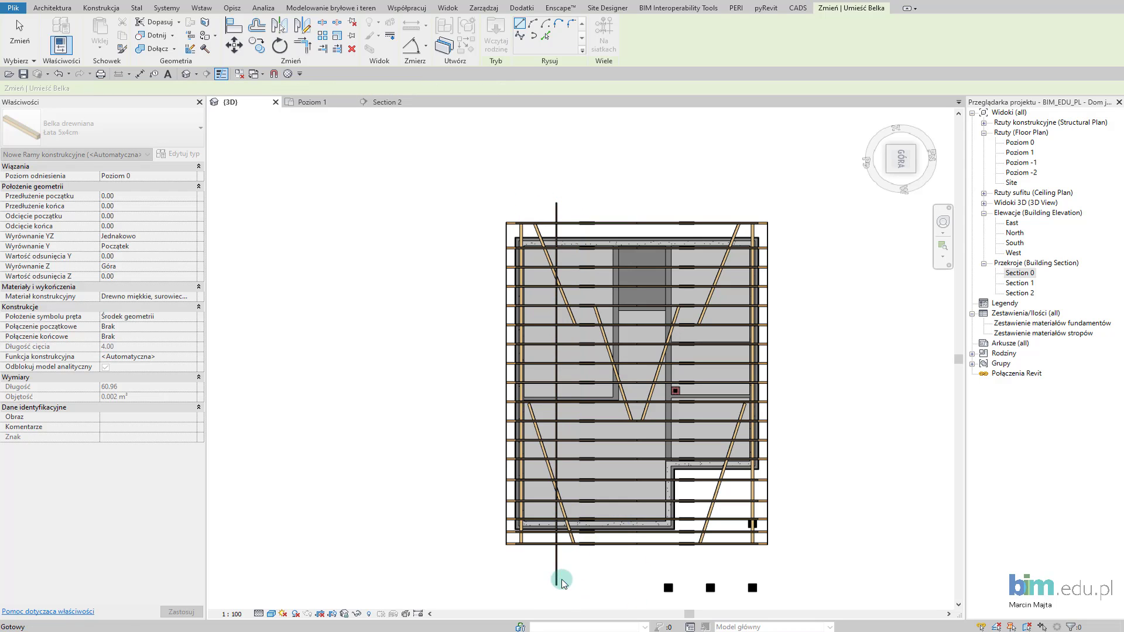
key(Escape)
key(Escape)
middle_drag(572, 550, 568, 502)
scroll(568, 502, up, 1)
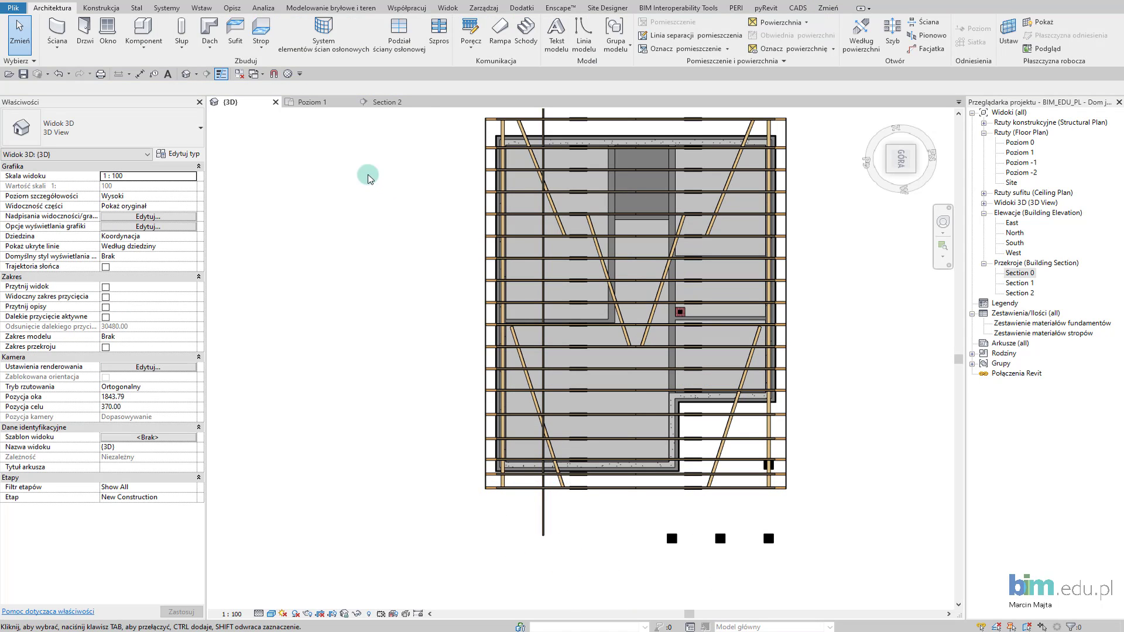
- In Section 2, drag the Łata 5x4cm batten's cross-section up onto the left rafter's top edge
click(372, 103)
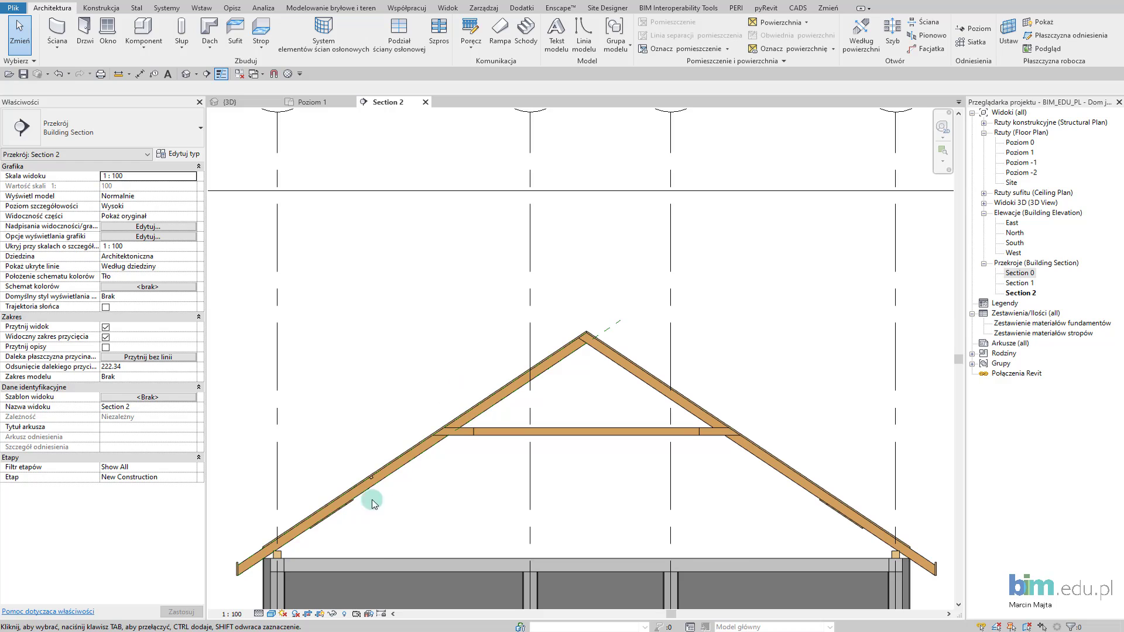
scroll(370, 486, up, 3)
scroll(370, 477, up, 3)
click(397, 452)
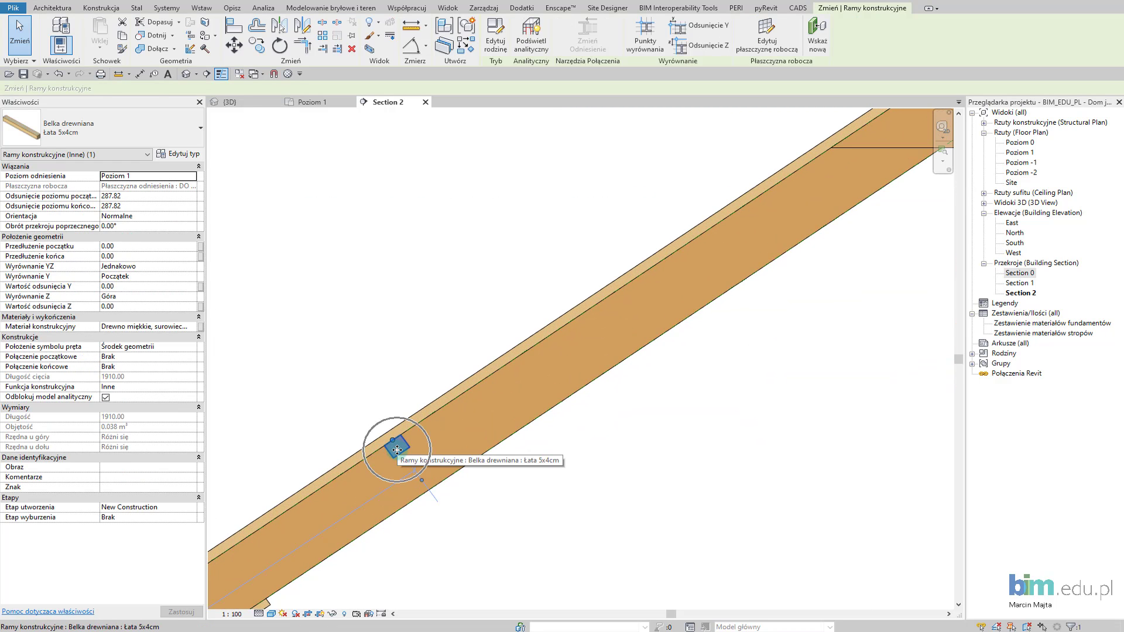
click(397, 449)
click(392, 450)
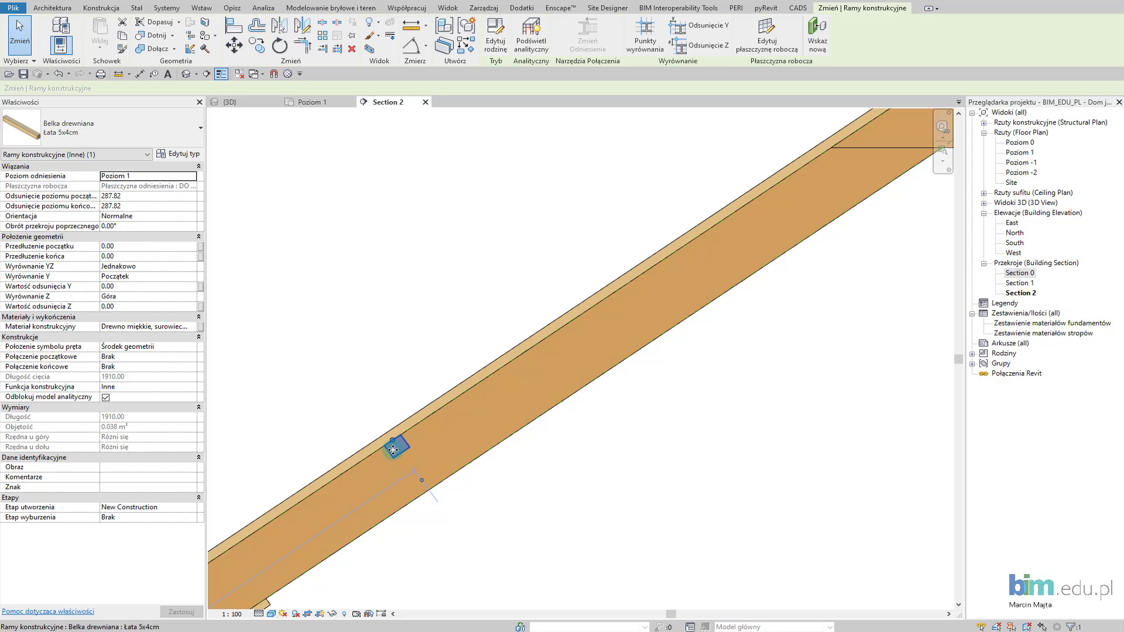
drag(393, 449, 481, 377)
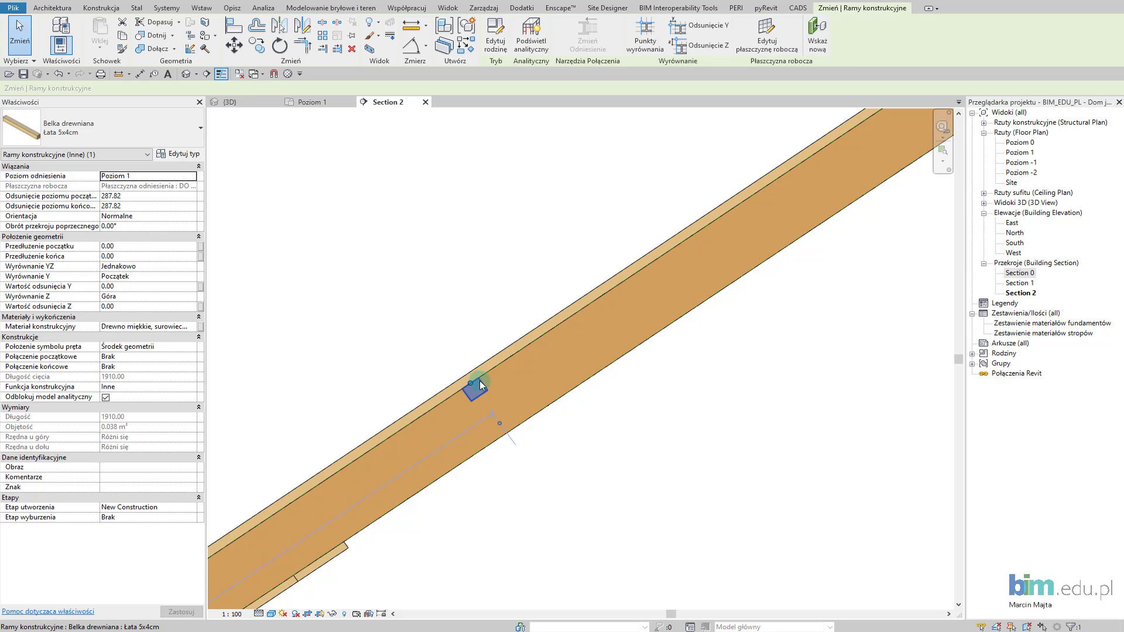
click(479, 380)
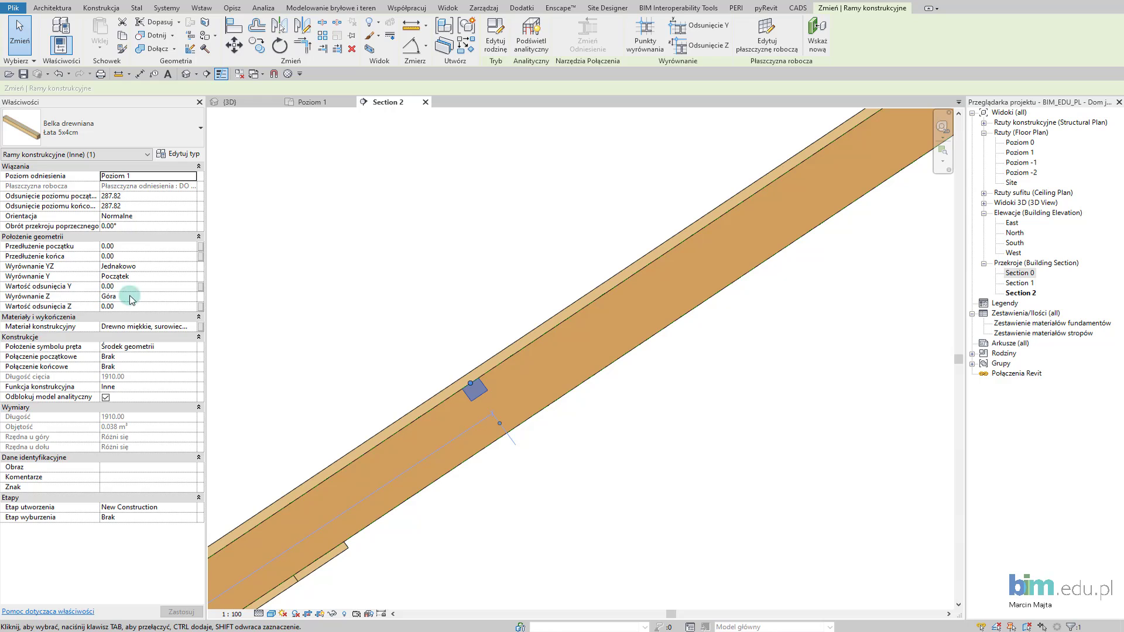
- Change the batten's Wyrównanie Z to Dół and apply it so it rests on the rafter
click(194, 297)
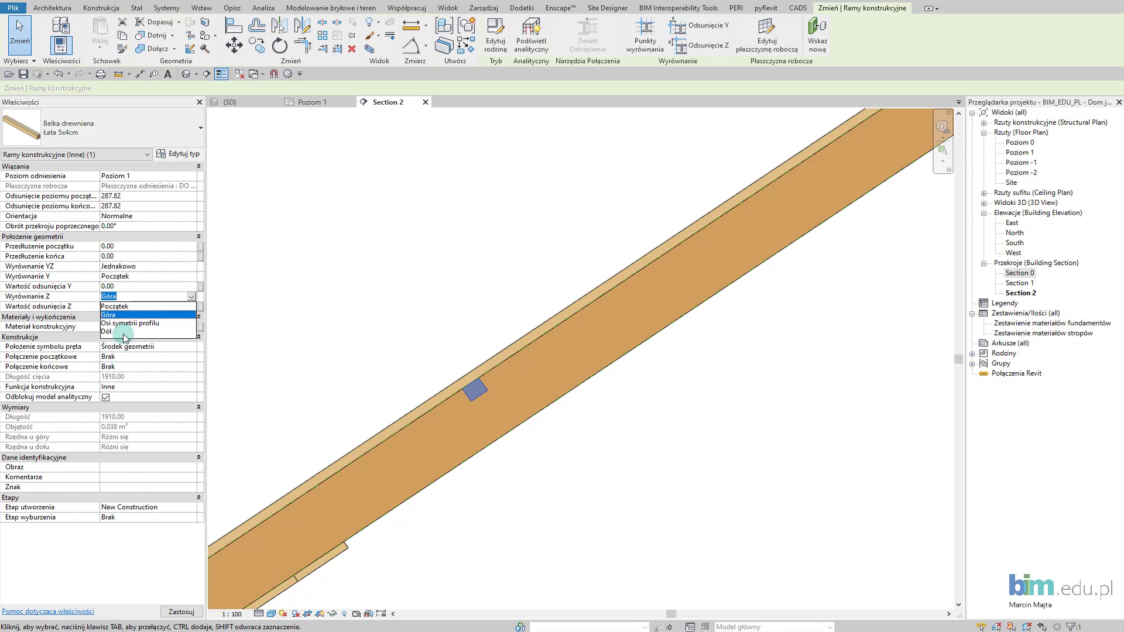
click(125, 336)
click(193, 612)
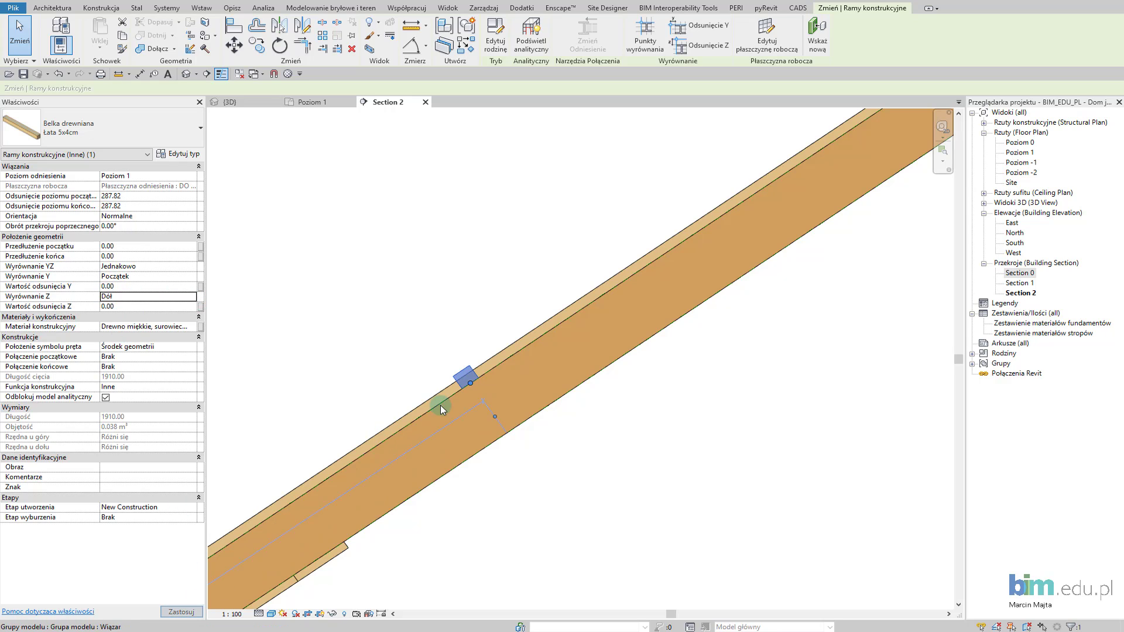
click(430, 387)
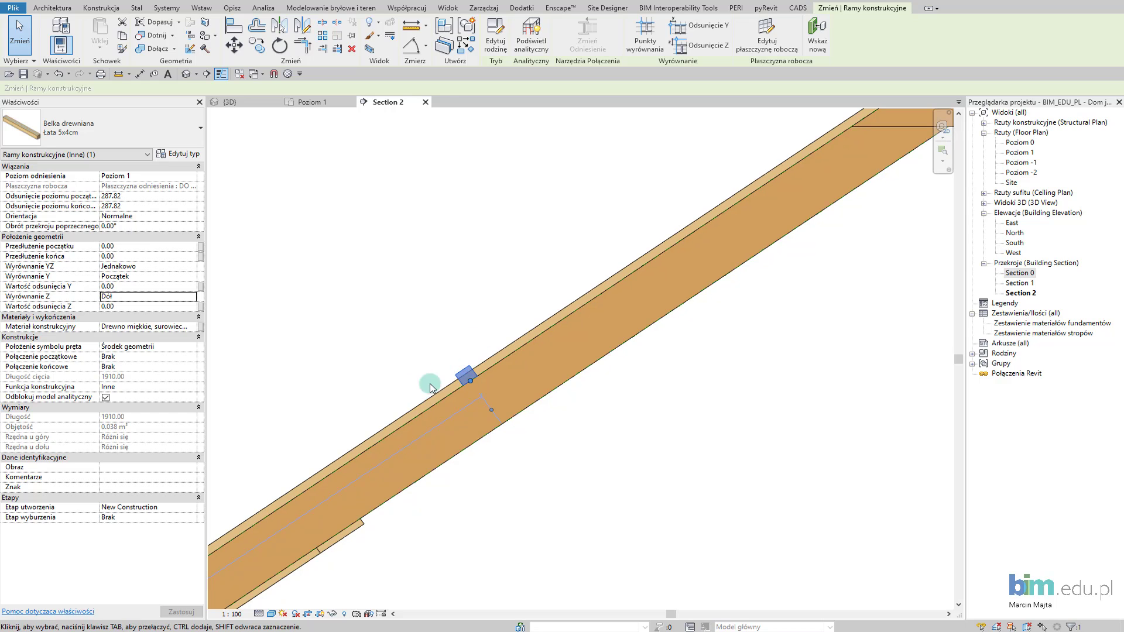
scroll(478, 386, up, 1)
scroll(491, 378, up, 1)
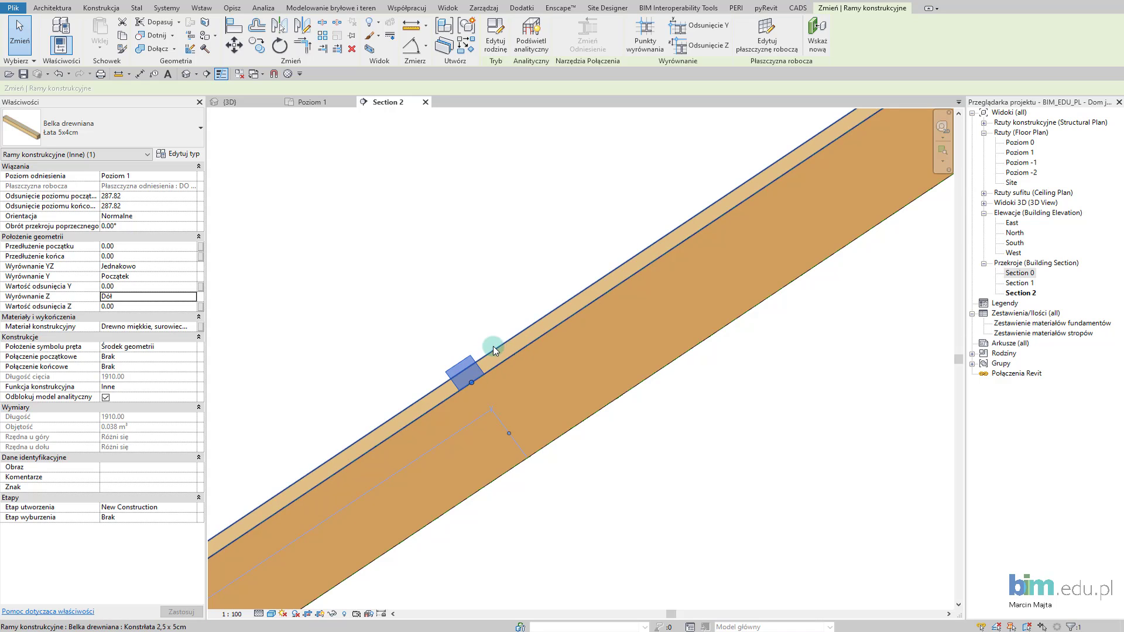
scroll(483, 349, down, 3)
scroll(485, 344, down, 2)
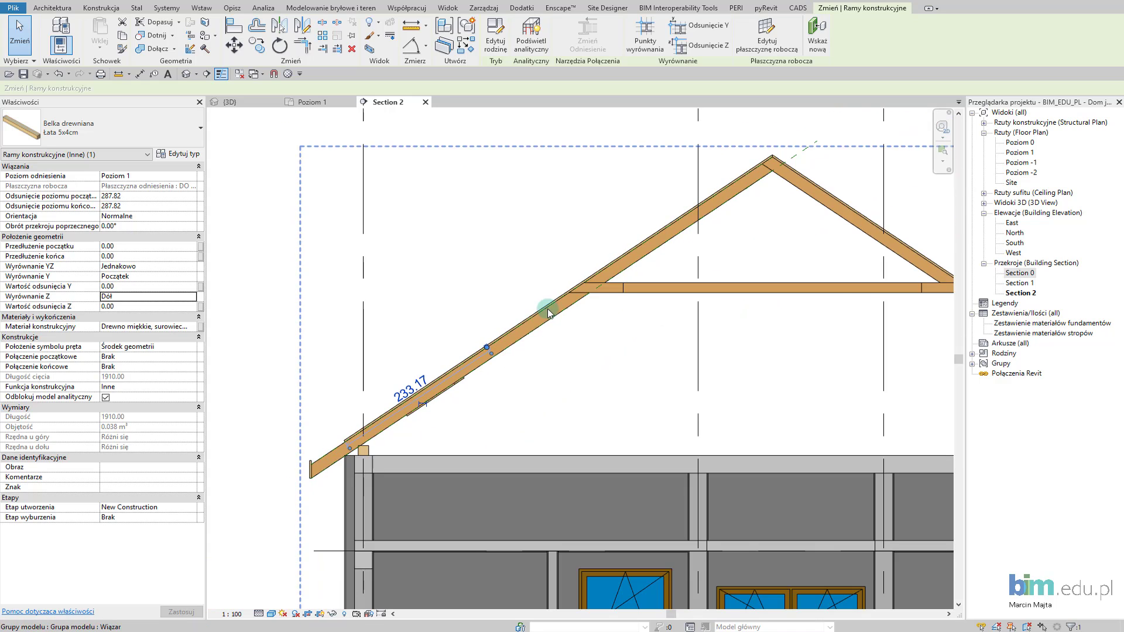
scroll(547, 309, up, 1)
- Filter the apex selection down to only the DO ŁAT reference plane (Płaszczyzny odniesienia)
scroll(680, 265, up, 2)
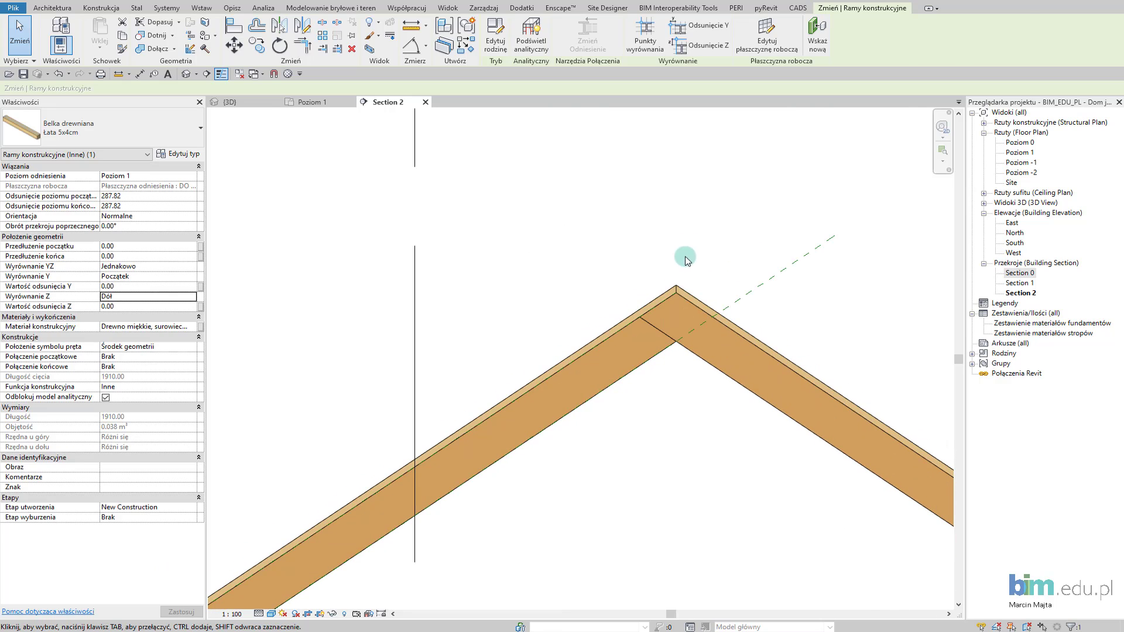
key(Escape)
click(660, 335)
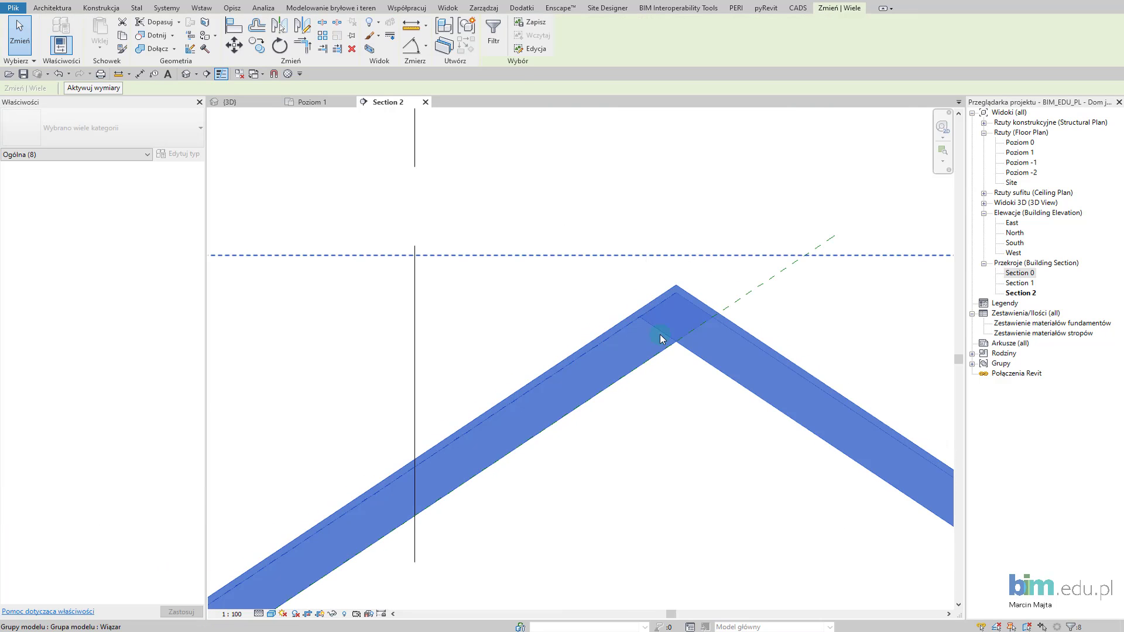
click(501, 40)
click(604, 185)
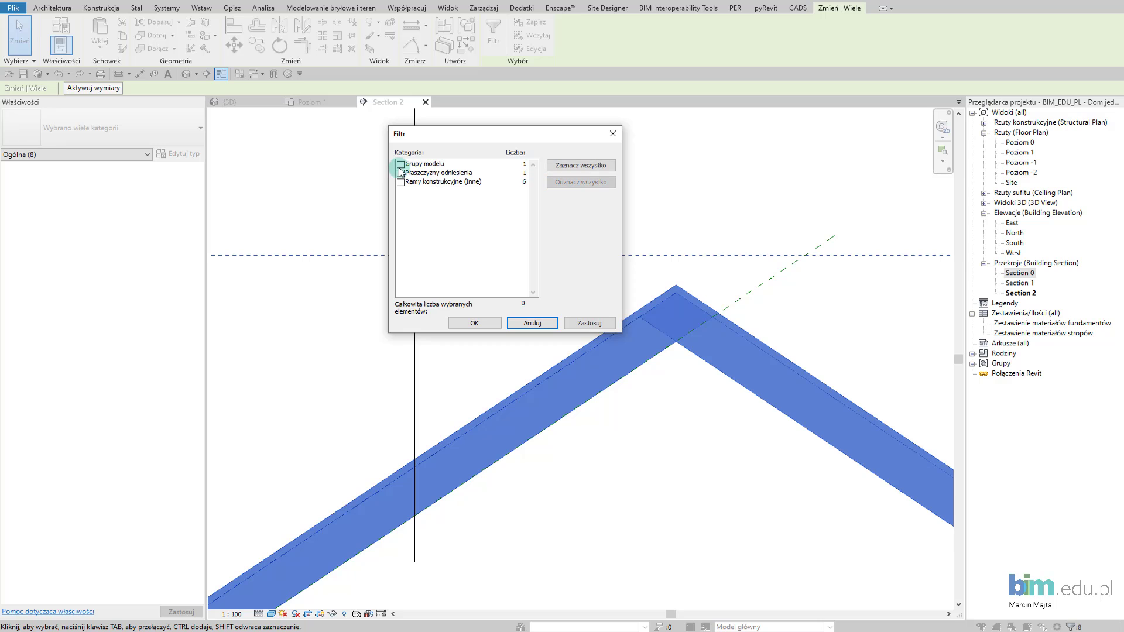
click(401, 174)
click(575, 325)
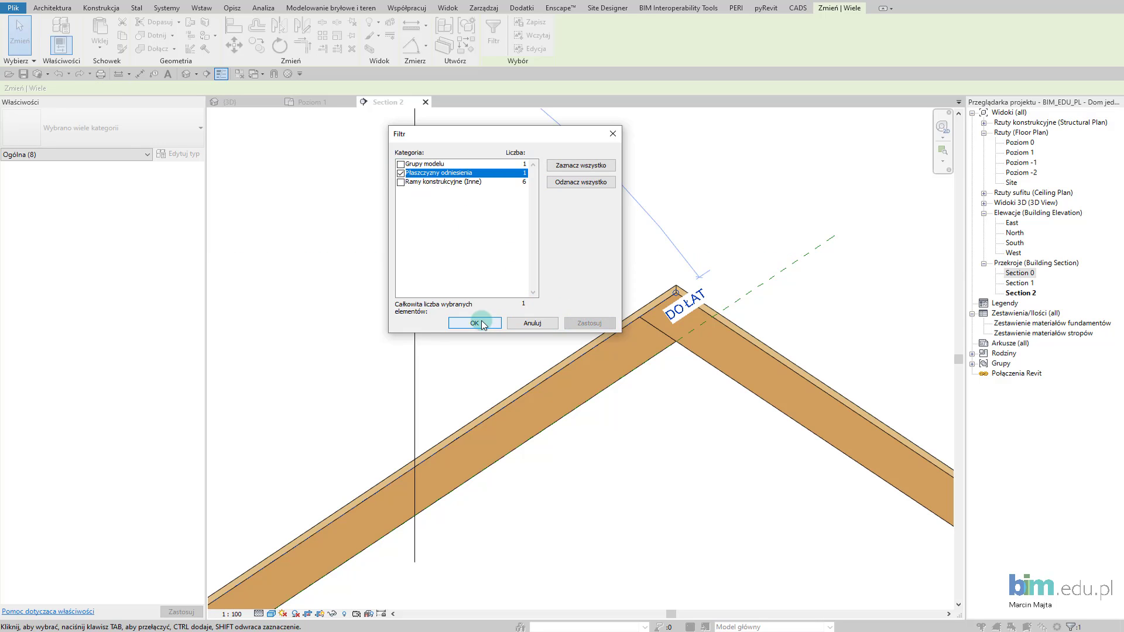
click(475, 322)
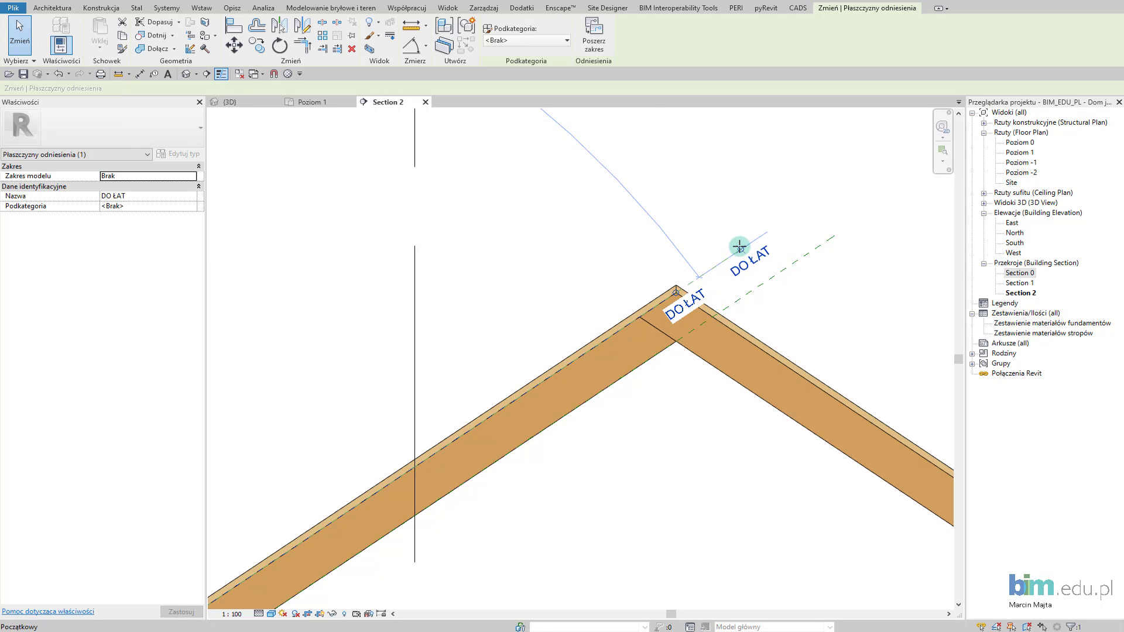
- Extend the DO ŁAT plane past the apex and begin moving it toward the counter-batten
drag(740, 247, 646, 293)
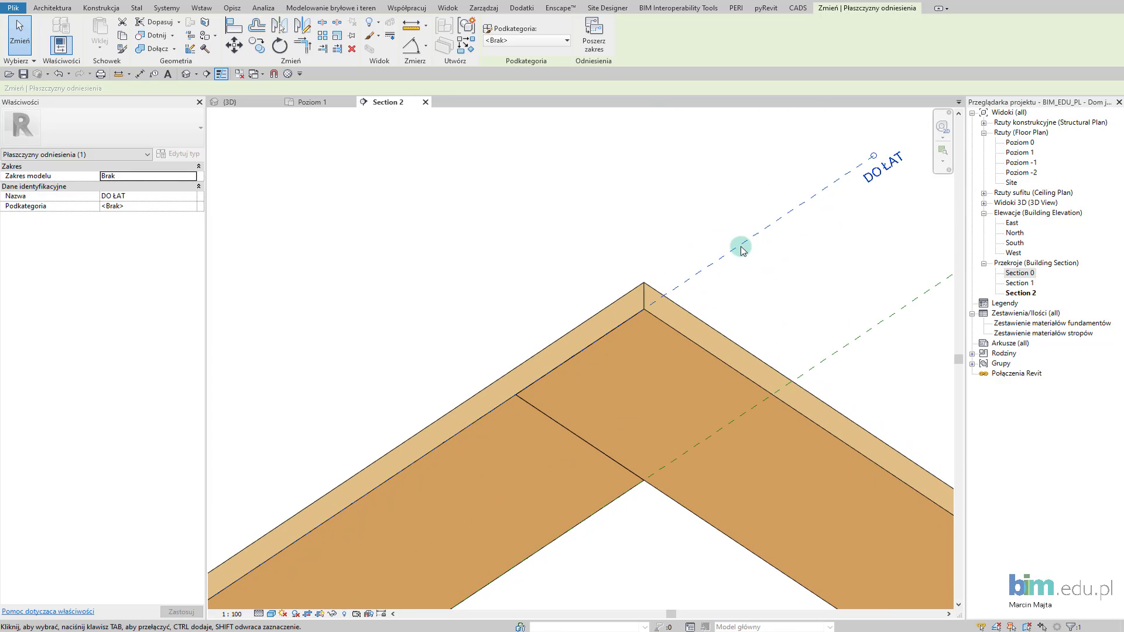
click(234, 45)
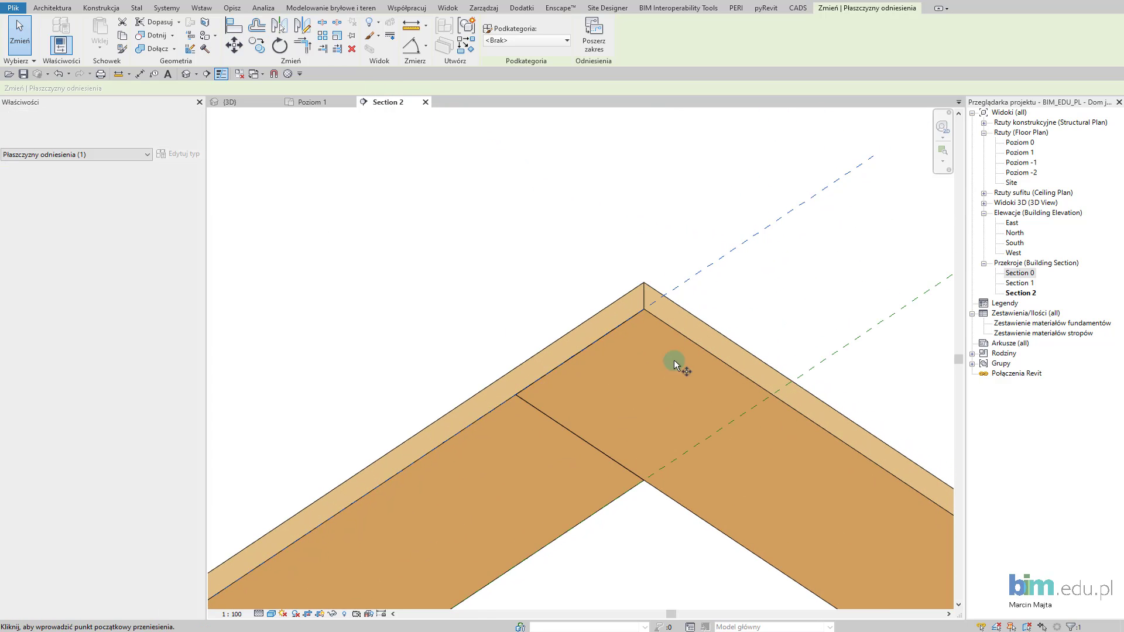
scroll(642, 313, up, 2)
click(643, 304)
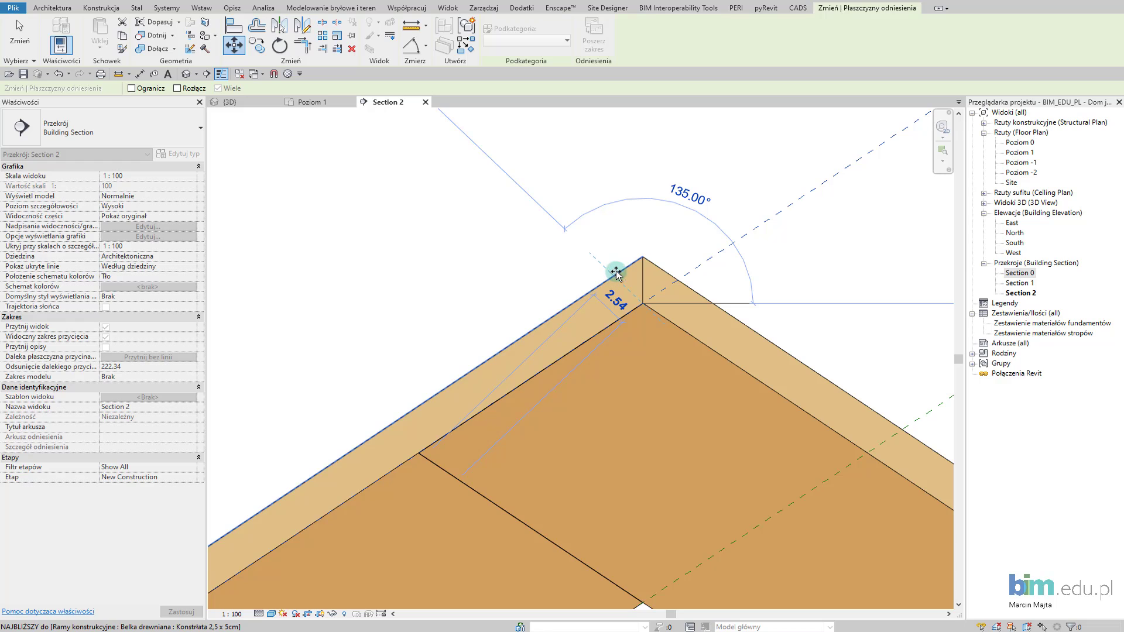
scroll(621, 272, up, 2)
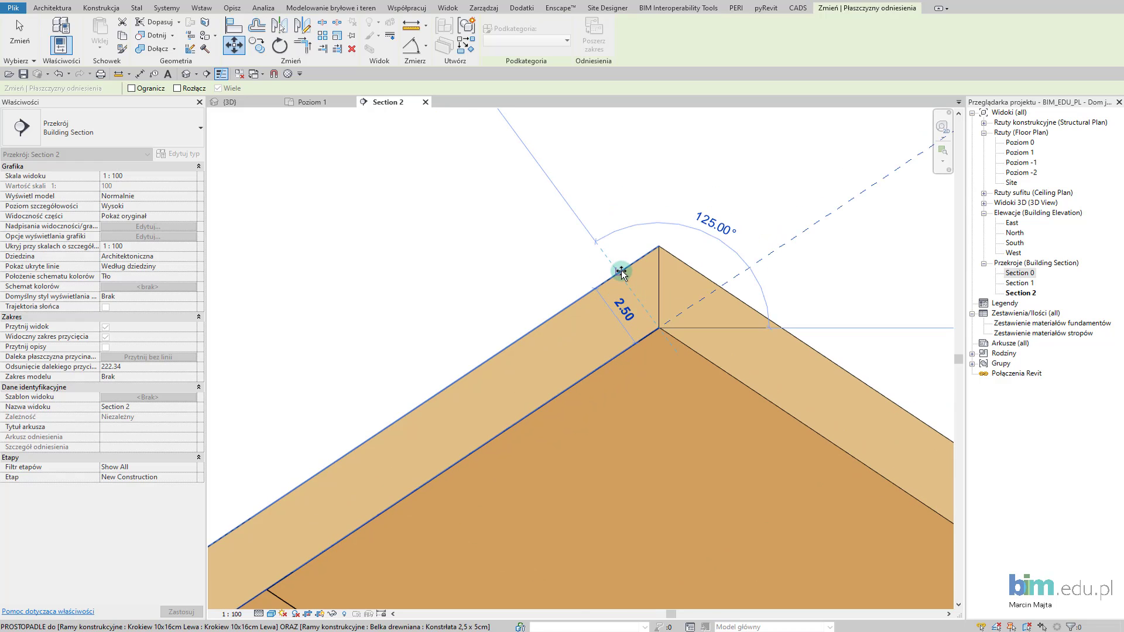
- Drop the DO ŁAT plane onto the counter-batten's top edge along the rafter
click(617, 275)
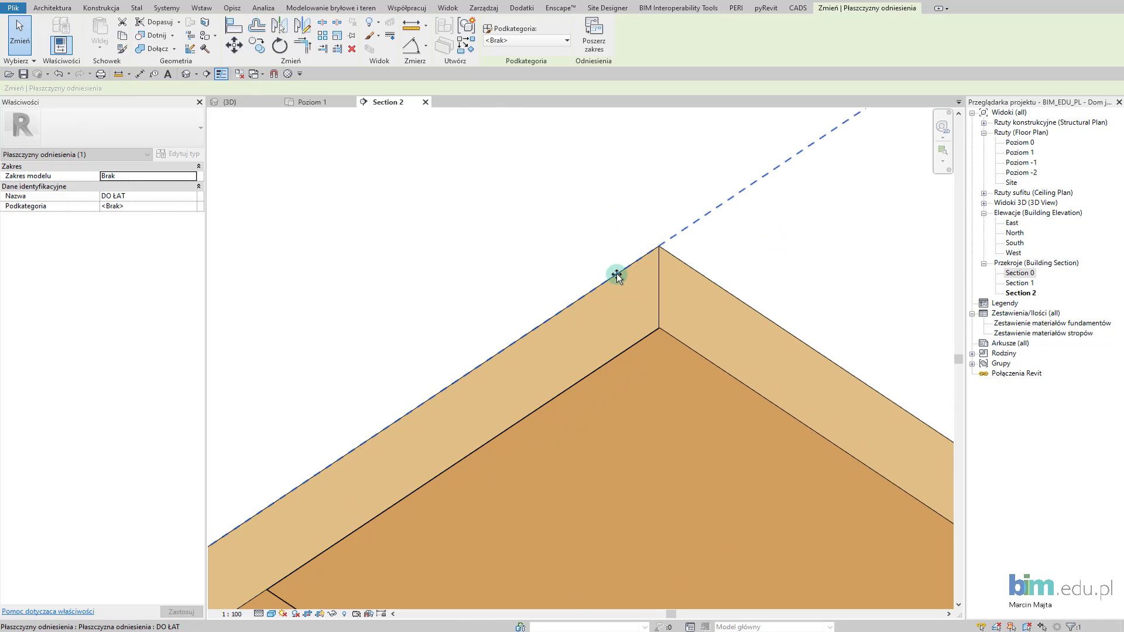
scroll(615, 281, down, 2)
scroll(583, 337, down, 2)
scroll(578, 391, up, 1)
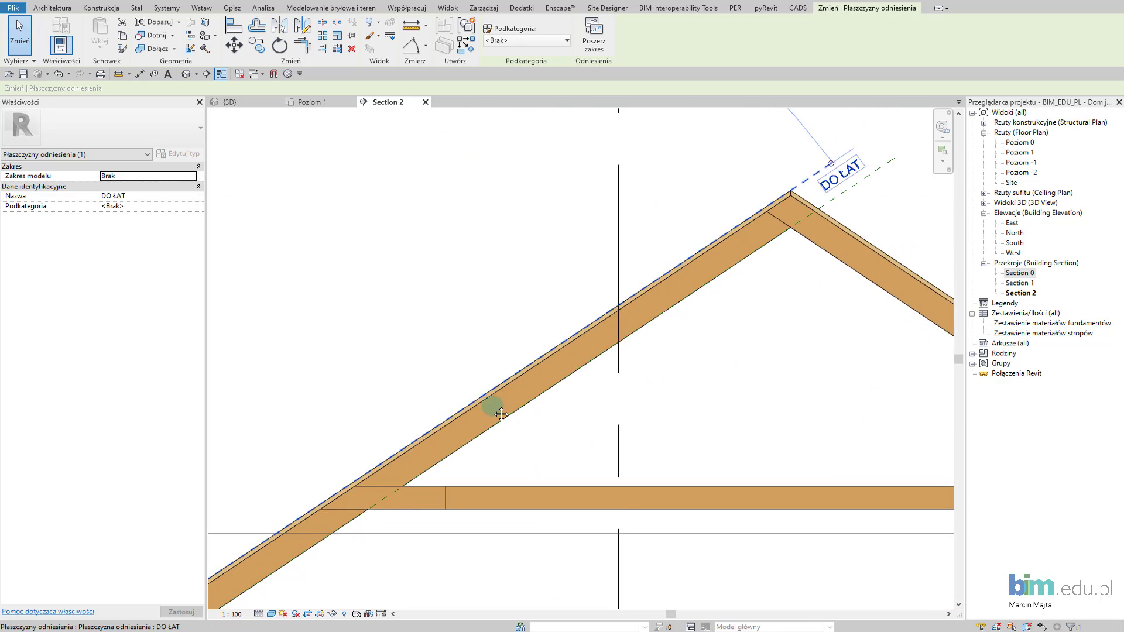
scroll(494, 401, up, 1)
scroll(466, 442, up, 1)
scroll(498, 402, up, 3)
scroll(485, 375, up, 1)
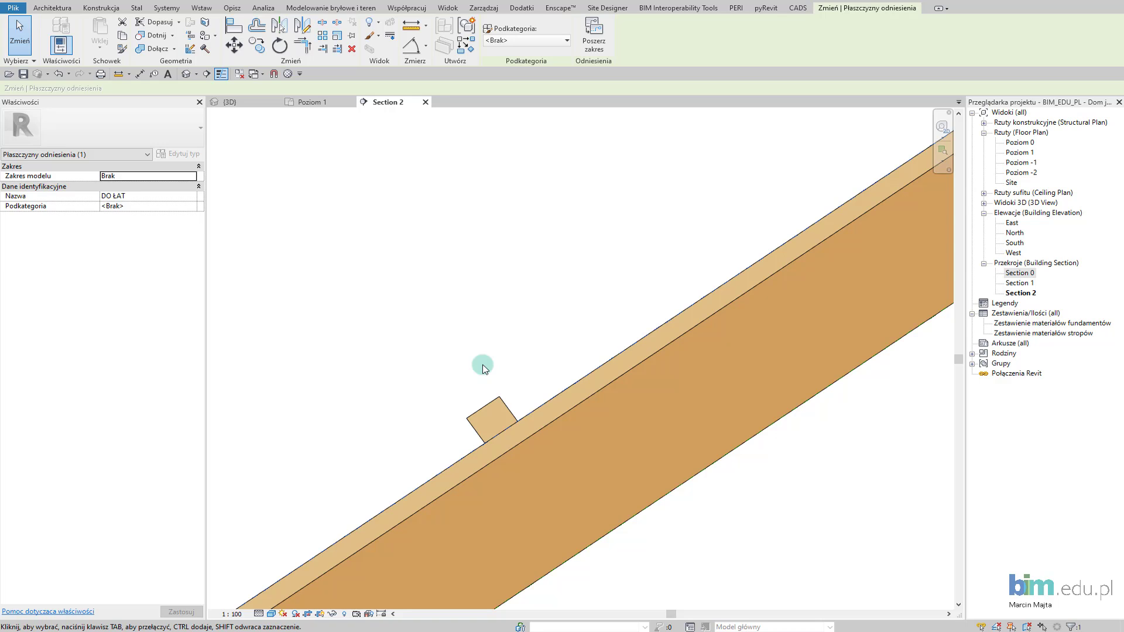
scroll(483, 369, down, 1)
scroll(482, 368, down, 1)
scroll(482, 368, down, 1)
scroll(527, 363, down, 1)
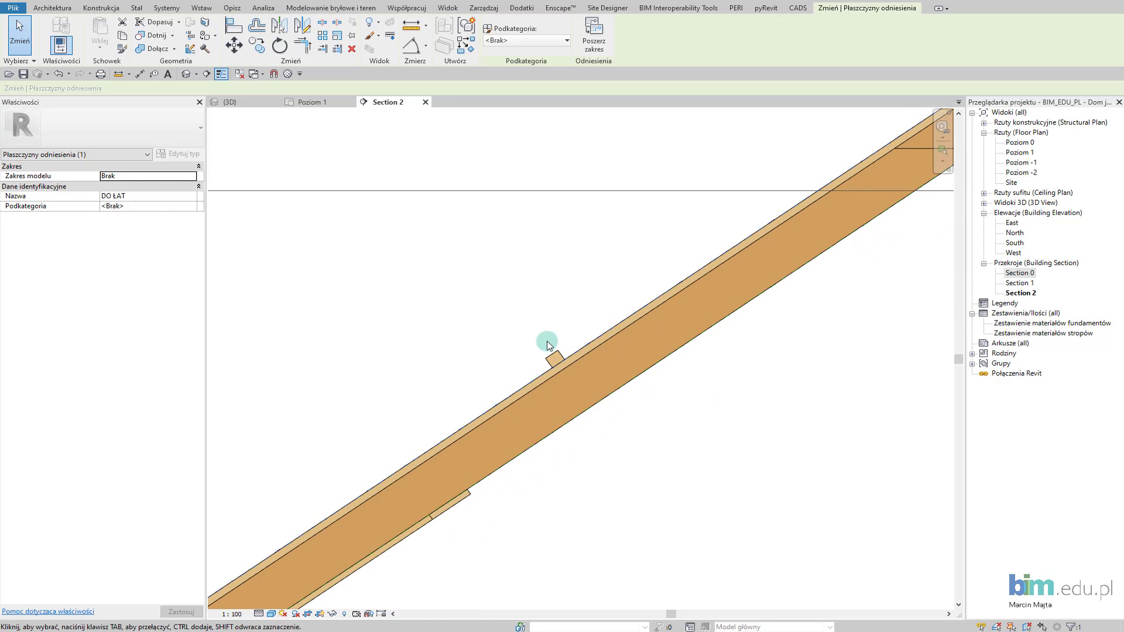
scroll(555, 354, down, 1)
scroll(557, 354, down, 1)
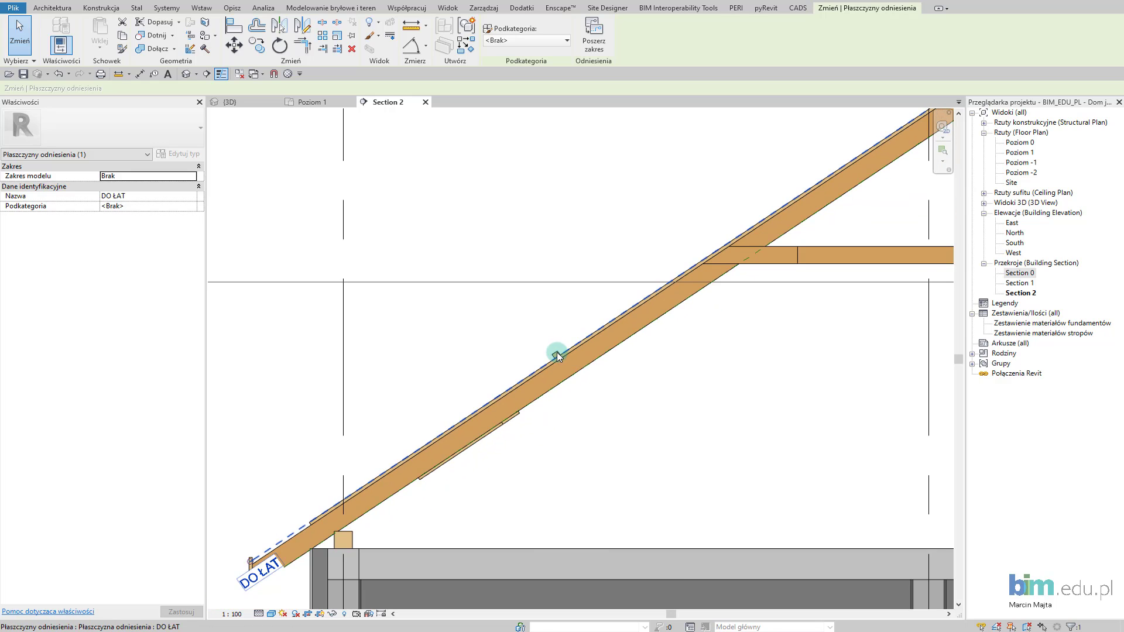
scroll(555, 356, up, 1)
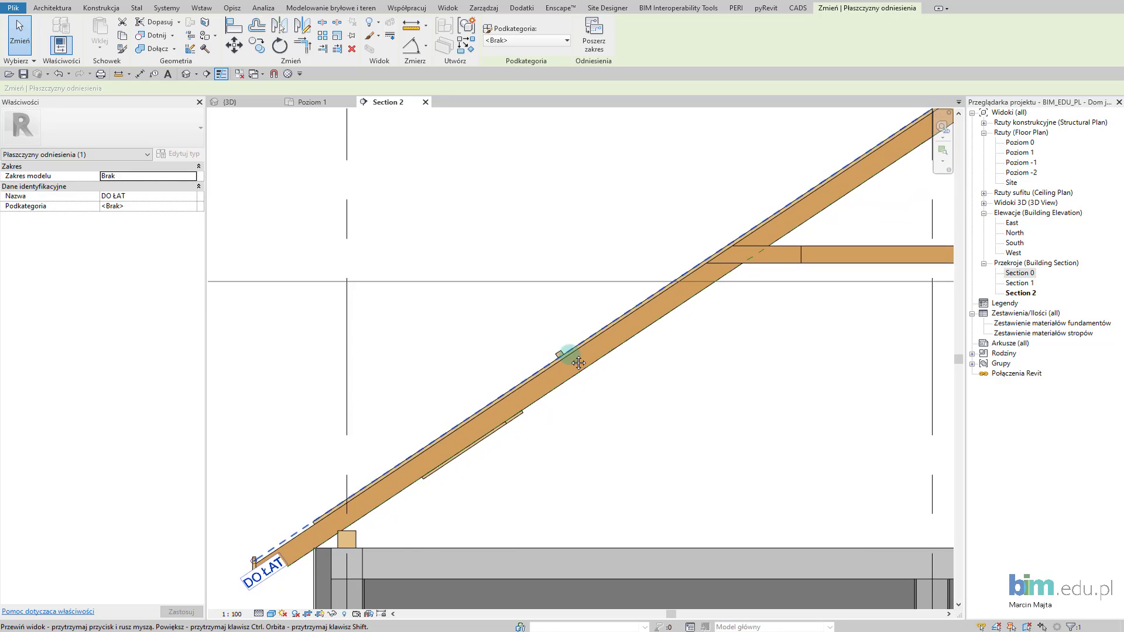
scroll(574, 351, up, 1)
scroll(577, 339, up, 1)
scroll(574, 346, up, 1)
- Slide the Łata 5x4cm batten up the rafter to just below the ridge
click(572, 350)
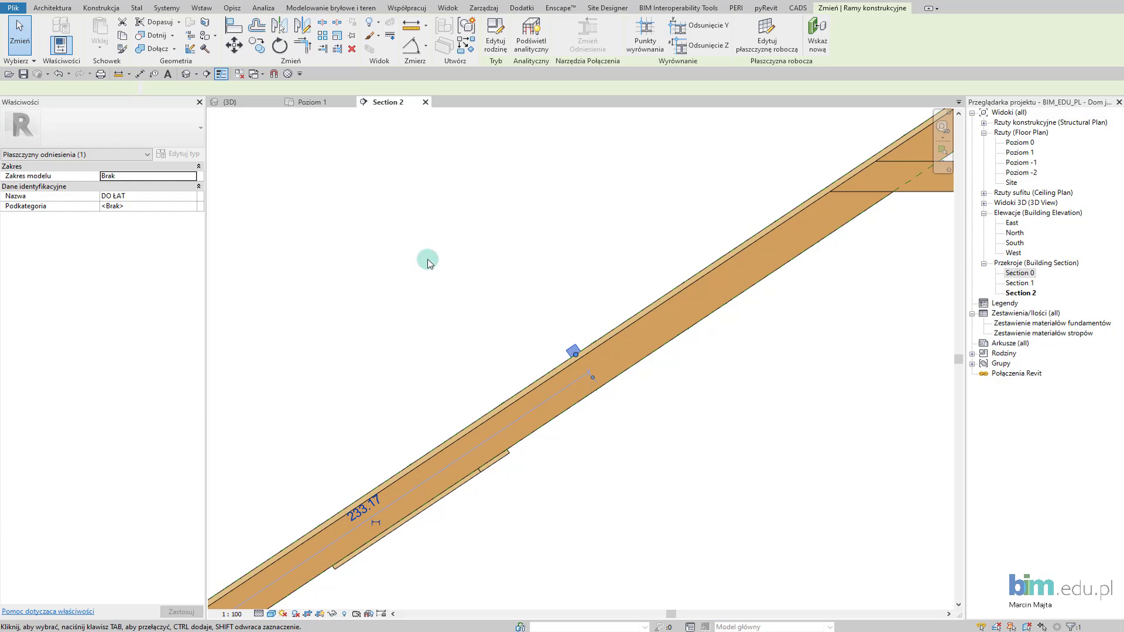
click(535, 326)
drag(582, 355, 537, 337)
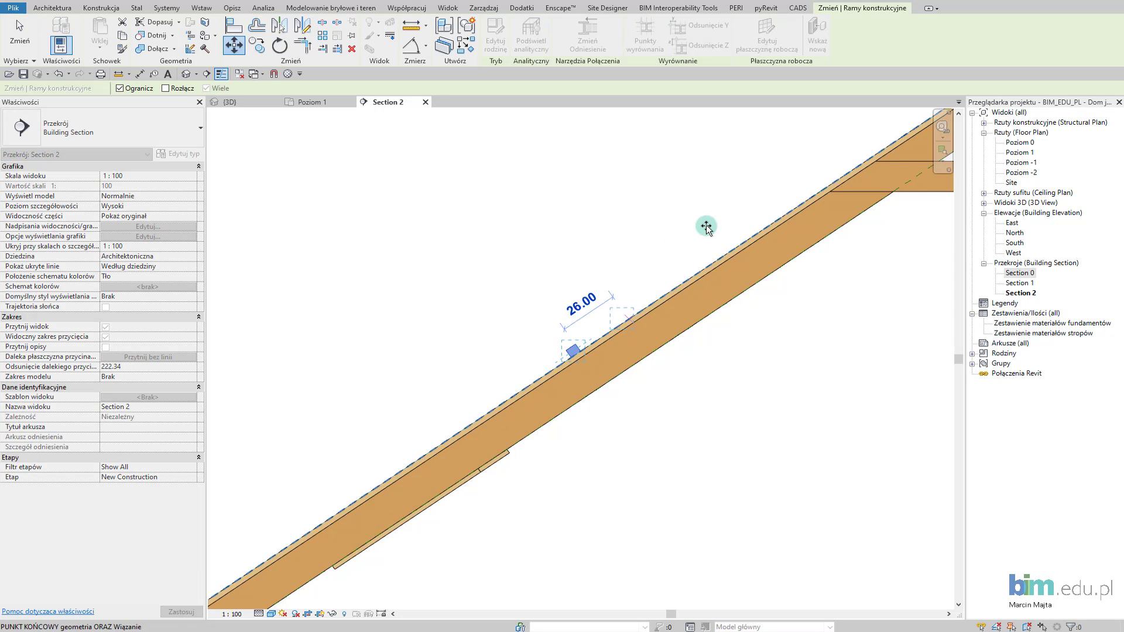
scroll(537, 336, down, 2)
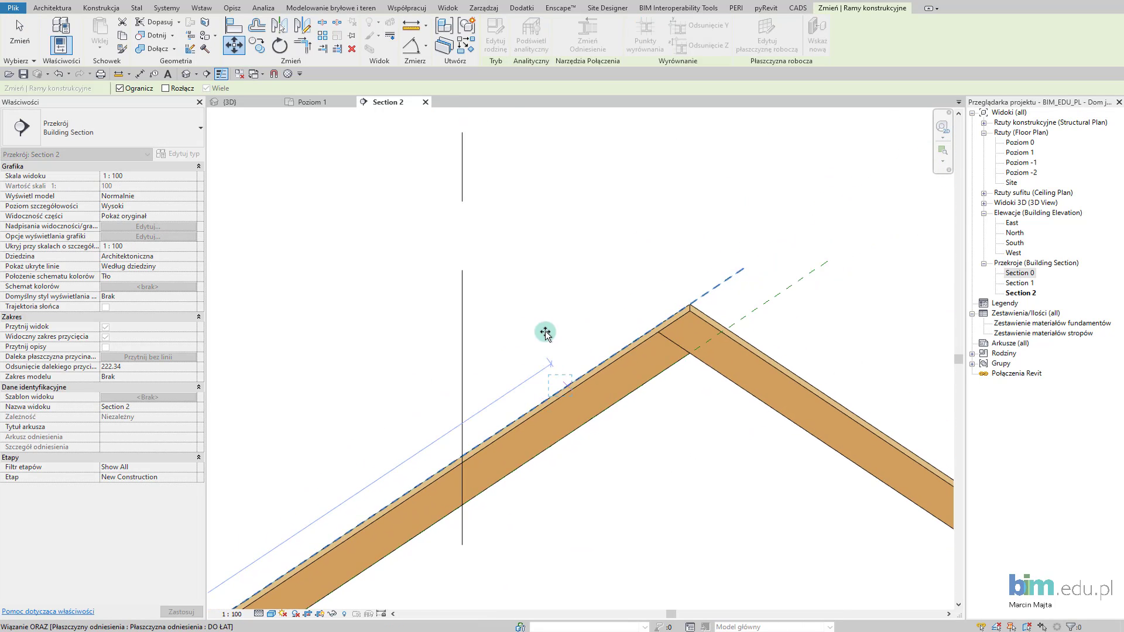
scroll(718, 307, up, 4)
drag(750, 314, 738, 315)
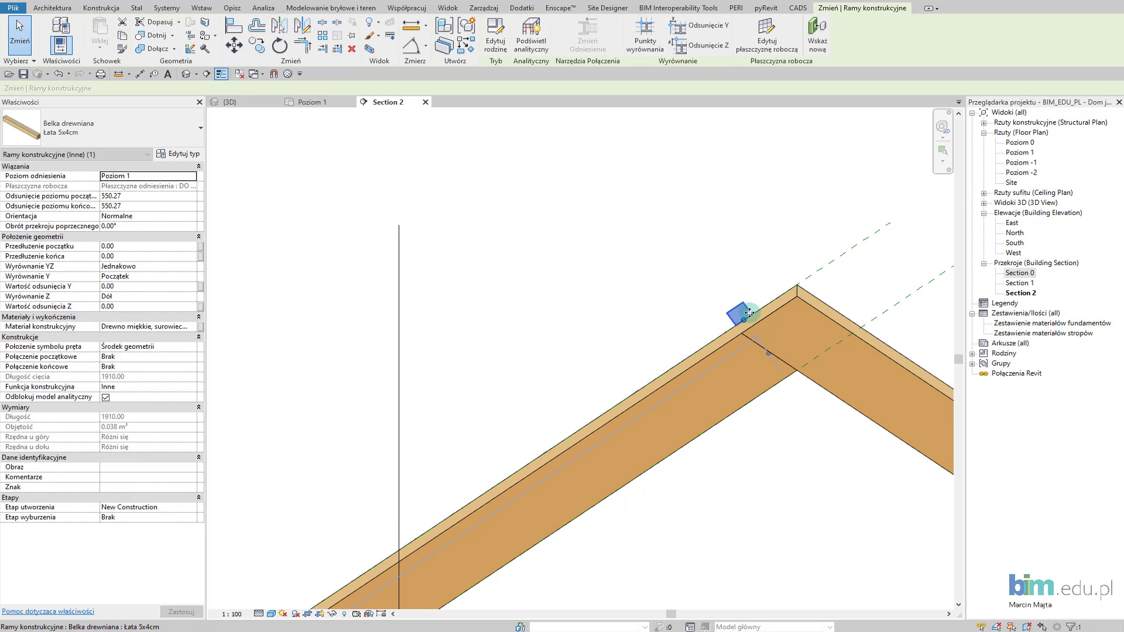
scroll(728, 322, down, 2)
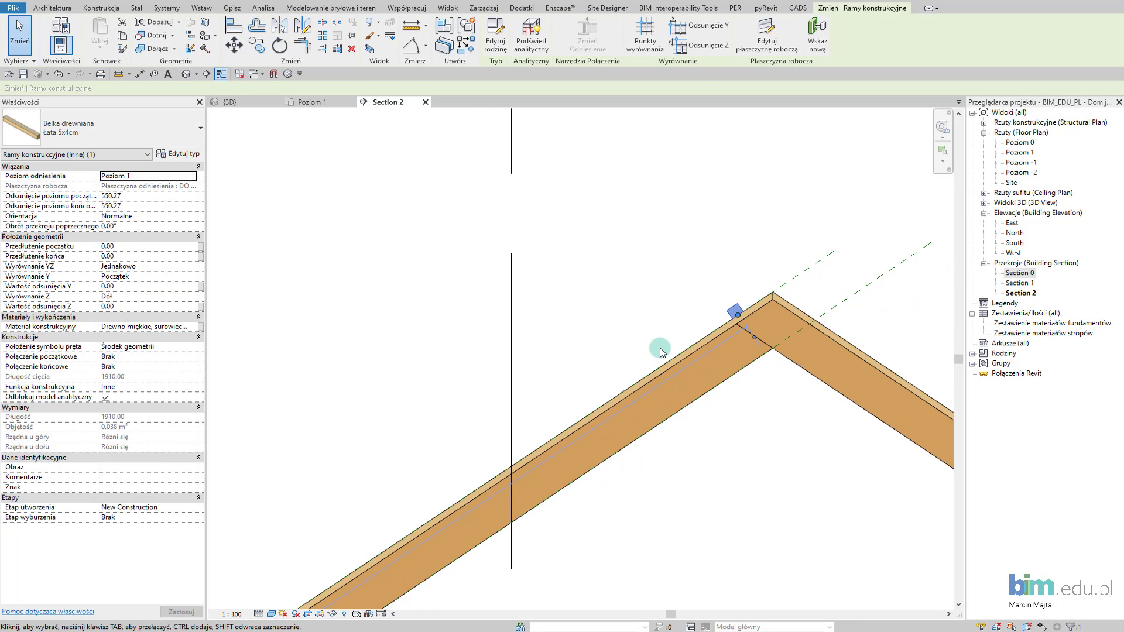
- Start a multiple Copy of the batten and place the first copy 28 down the rafter
click(257, 45)
click(735, 316)
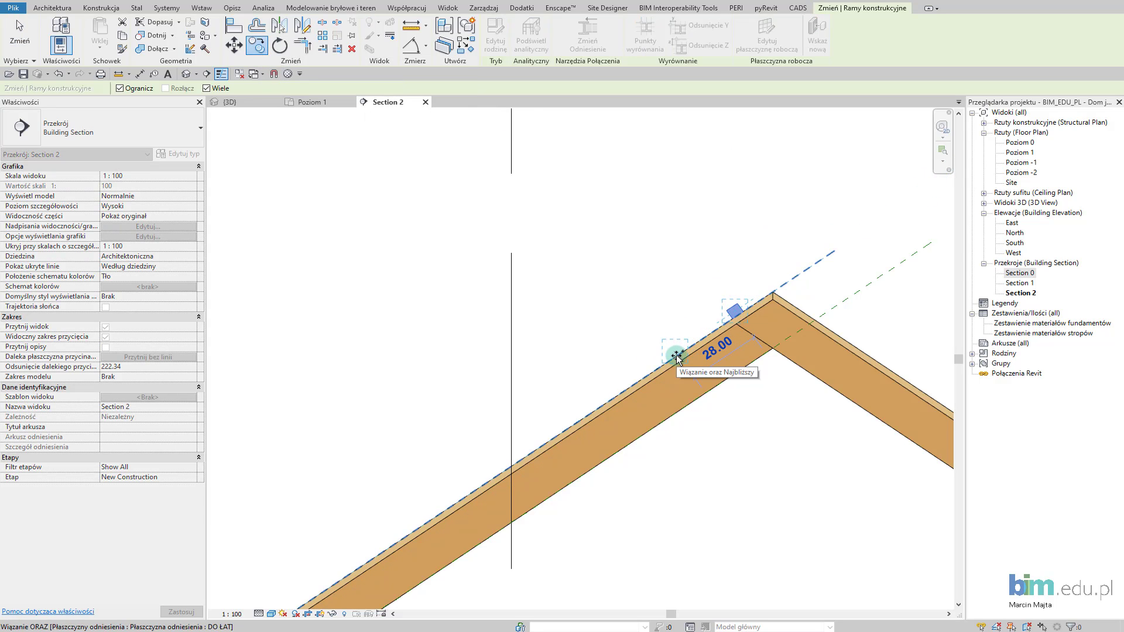
text(28)
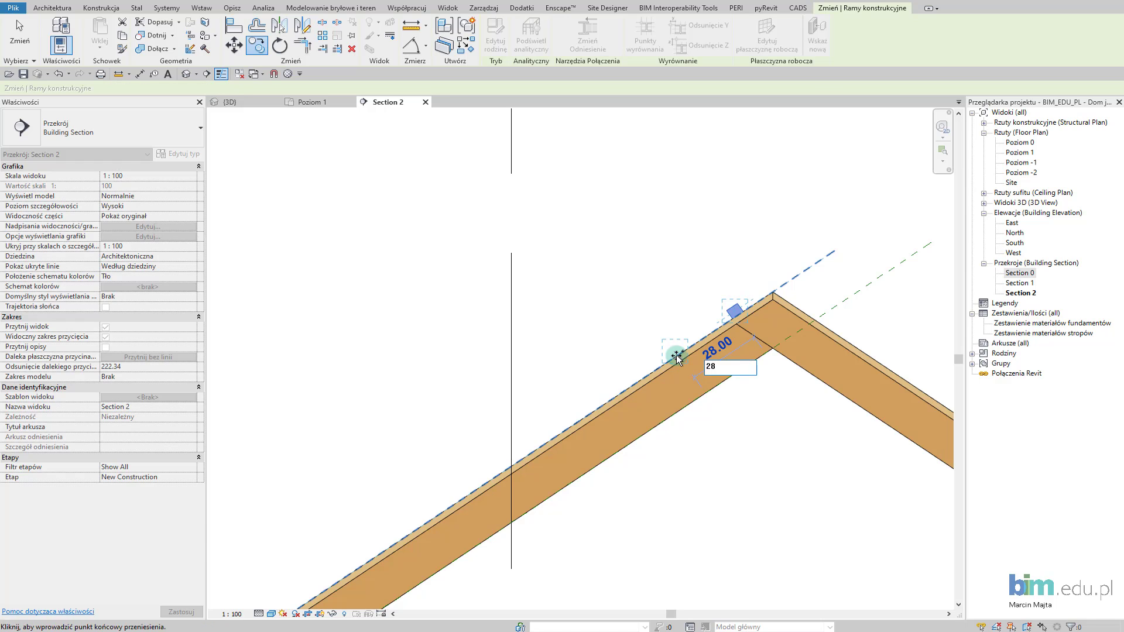
key(Return)
middle_drag(414, 527, 742, 280)
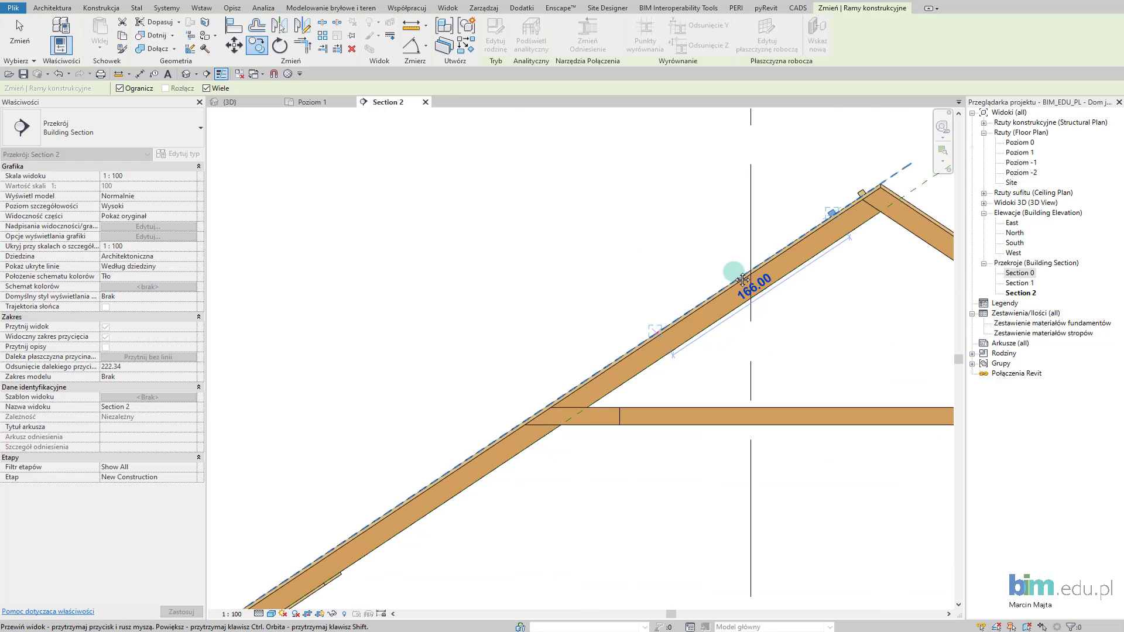
scroll(743, 280, down, 2)
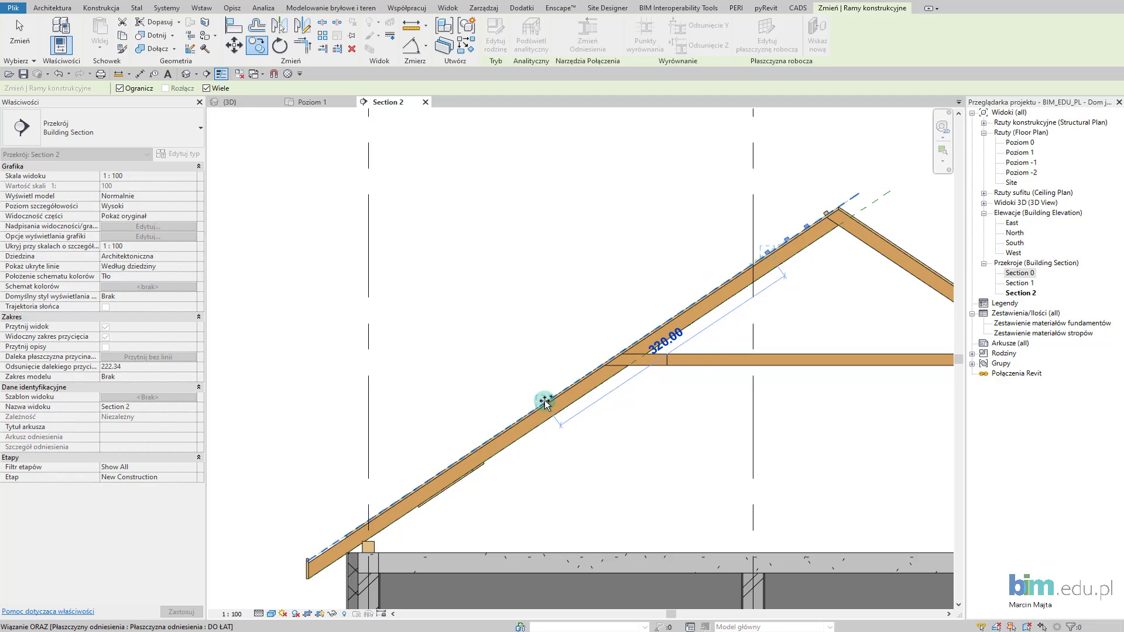
text(28)
- Place four more batten copies at 28 spacing, then view the battened roof in 3D
key(Return)
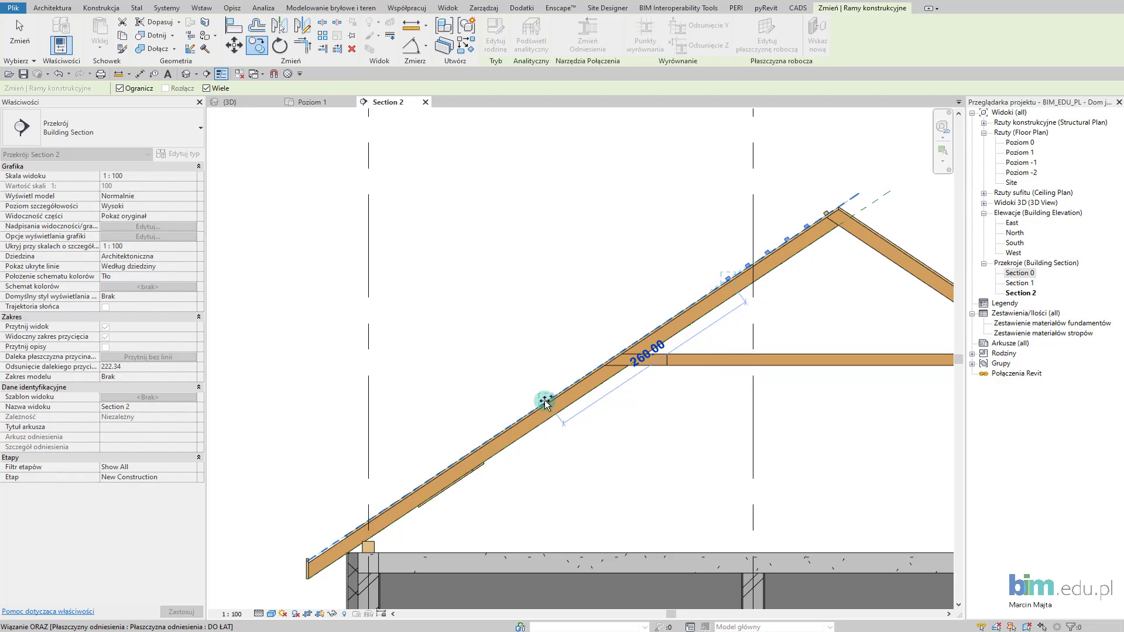
text(28)
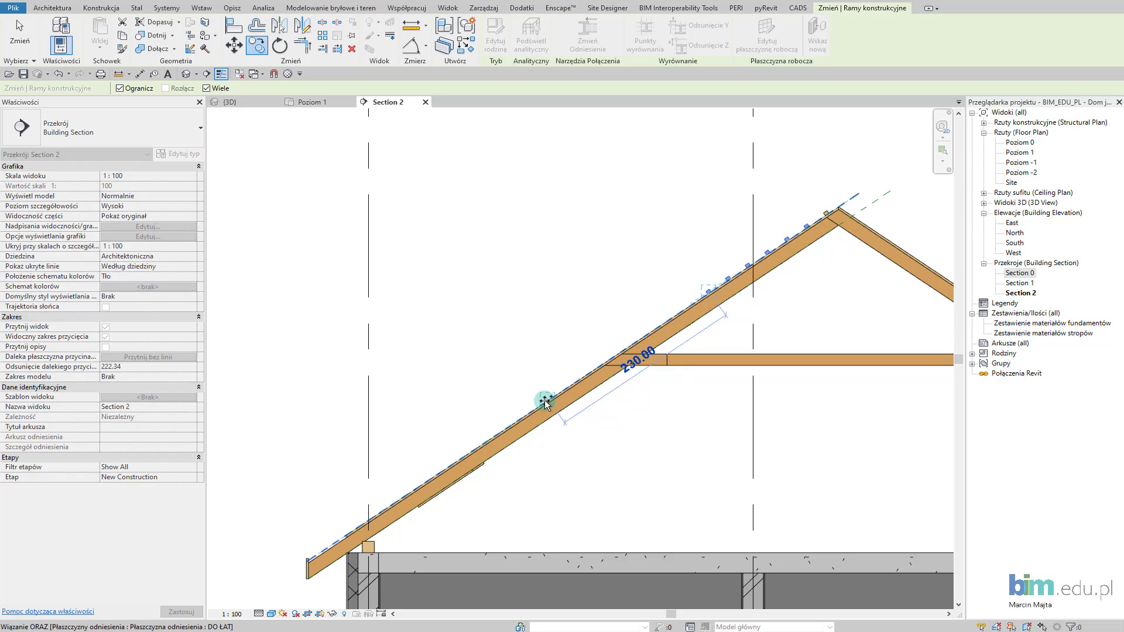
key(Return)
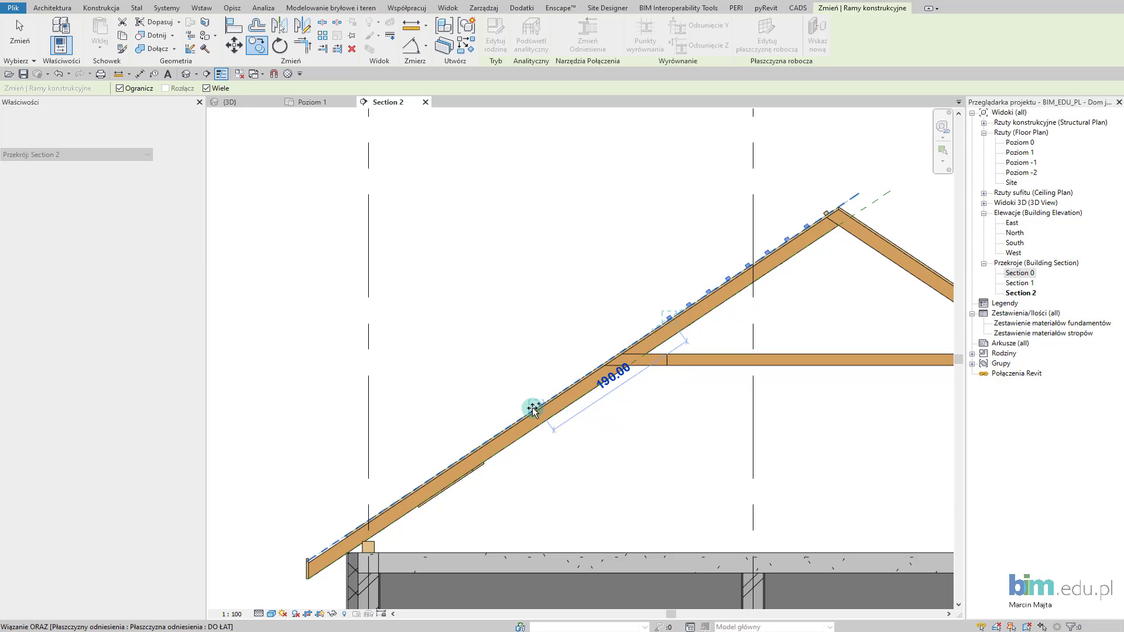
middle_drag(539, 415, 629, 372)
key(Return)
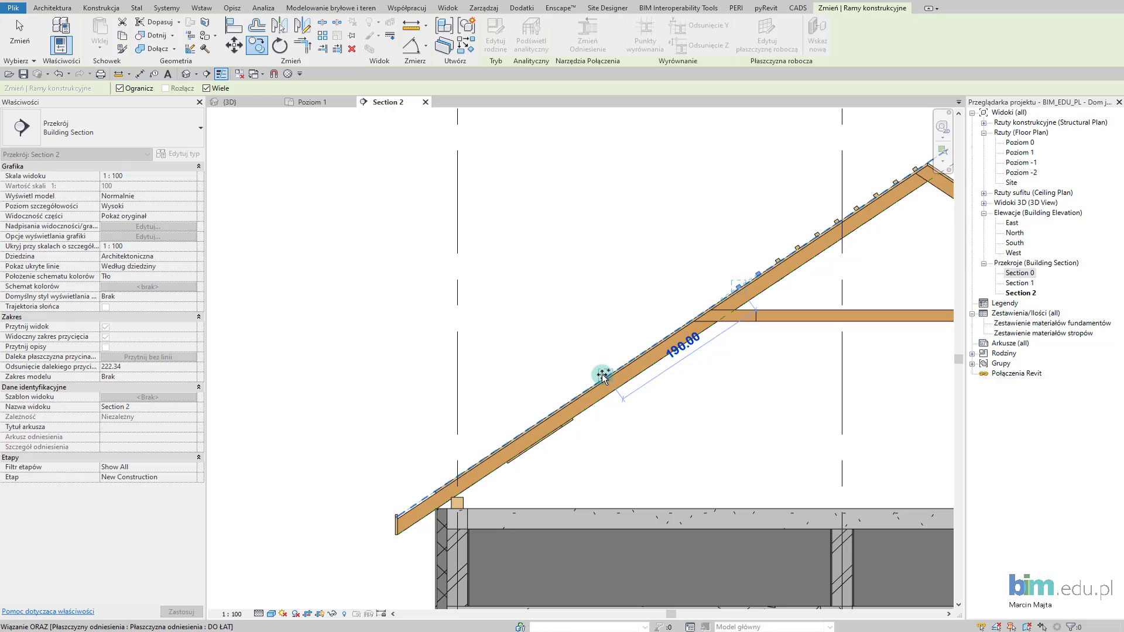
text(2)
key(Return)
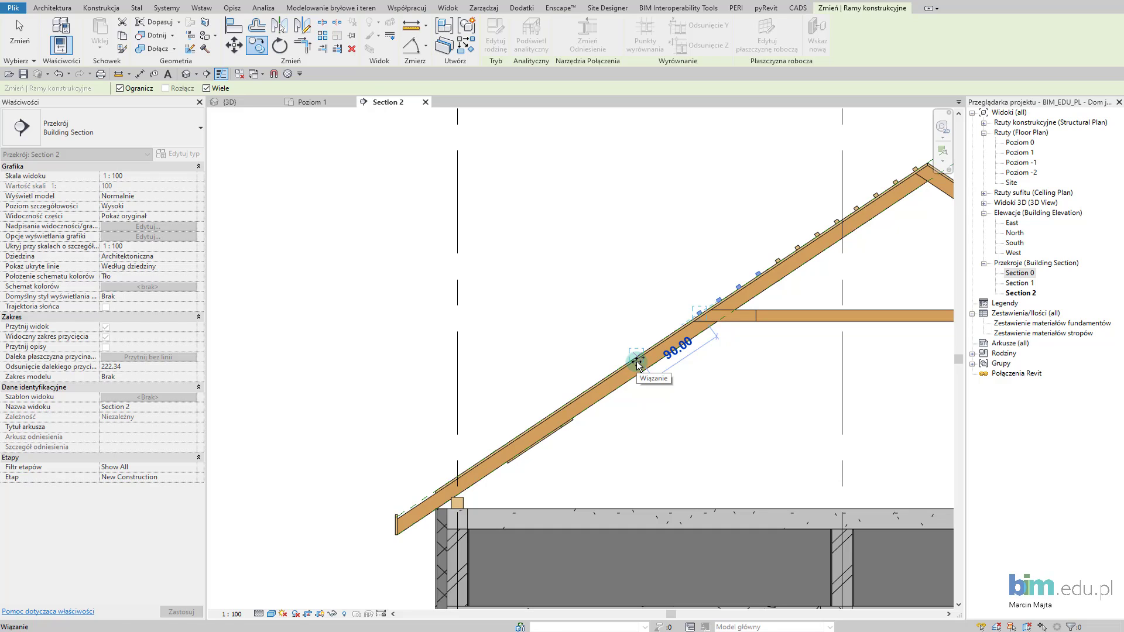
key(Escape)
key(Escape)
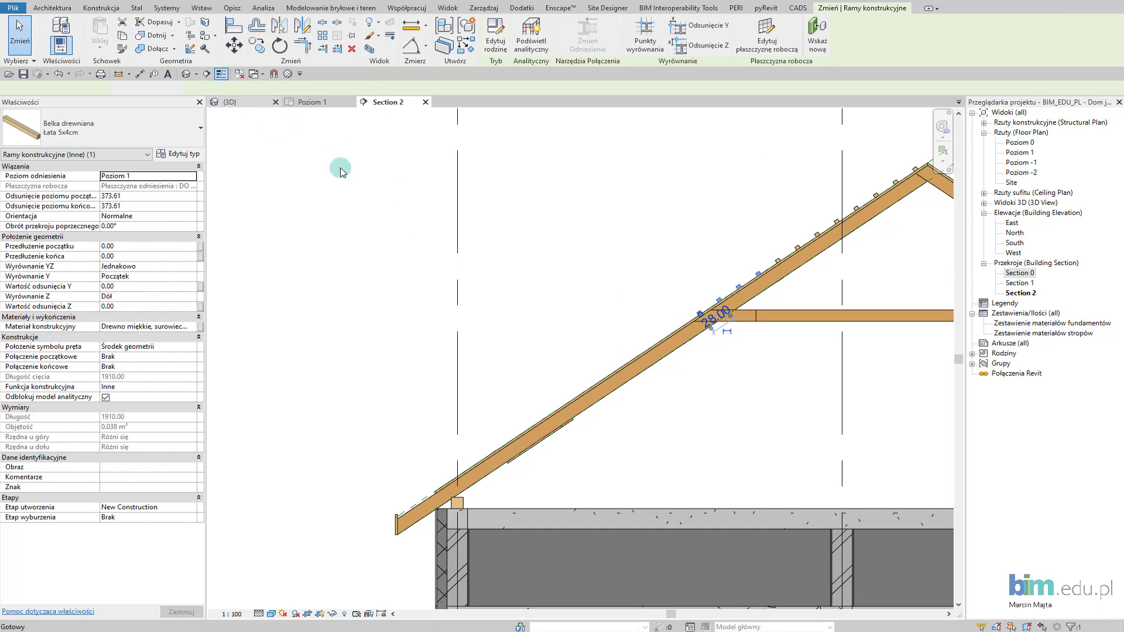
key(ctrl+Tab)
mouse_move(556, 333)
shift+middle_down()
mouse_move(491, 351)
mouse_move(239, 357)
mouse_move(826, 398)
mouse_move(793, 396)
shift+middle_up()
- Trim the battens to the first gable rafter with Trim/Extend Multiple Elements
click(826, 398)
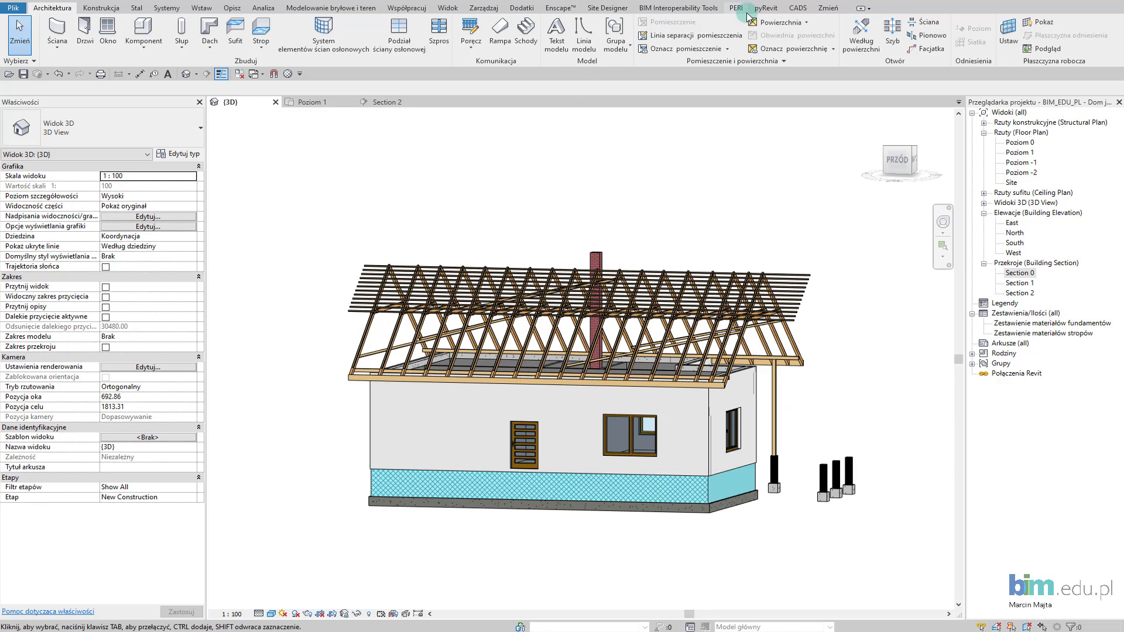
click(818, 9)
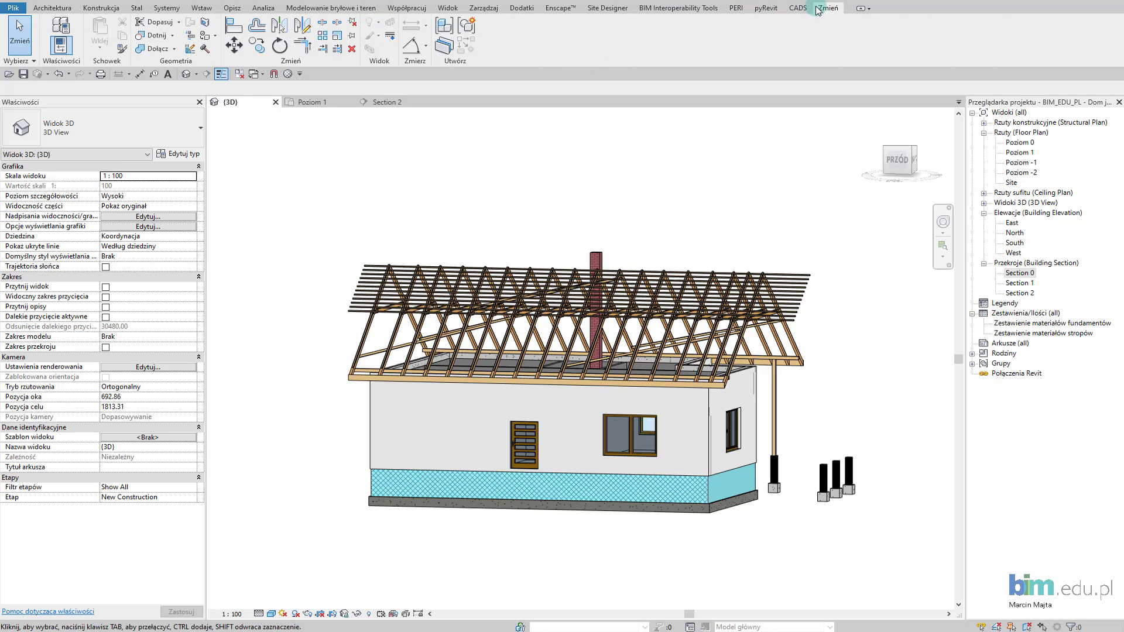
click(335, 49)
scroll(740, 322, up, 3)
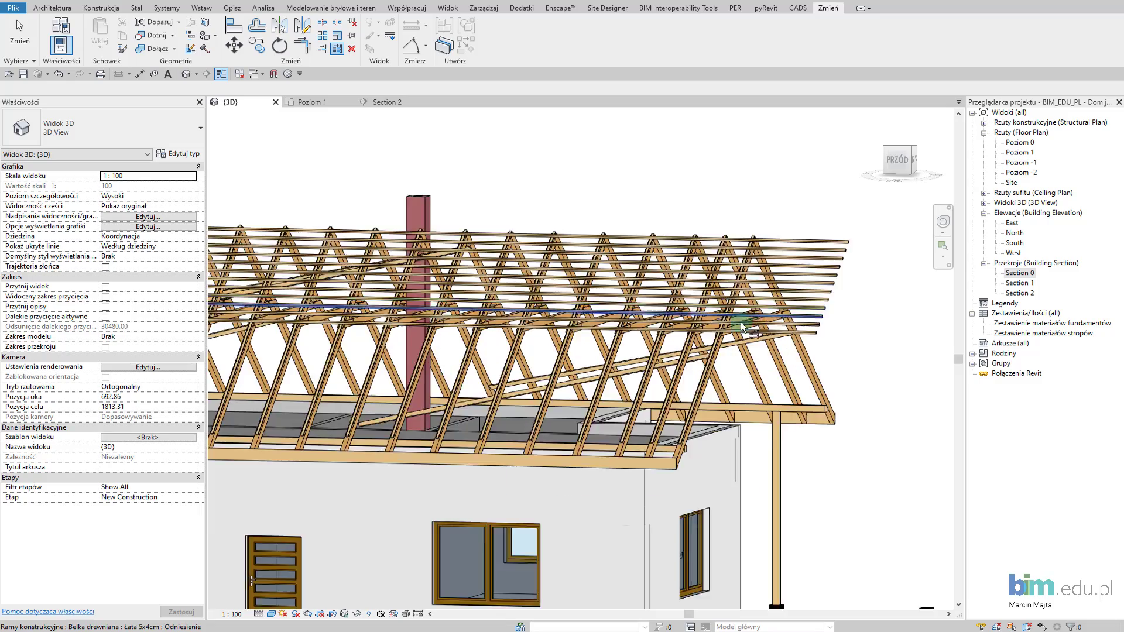
scroll(740, 322, up, 2)
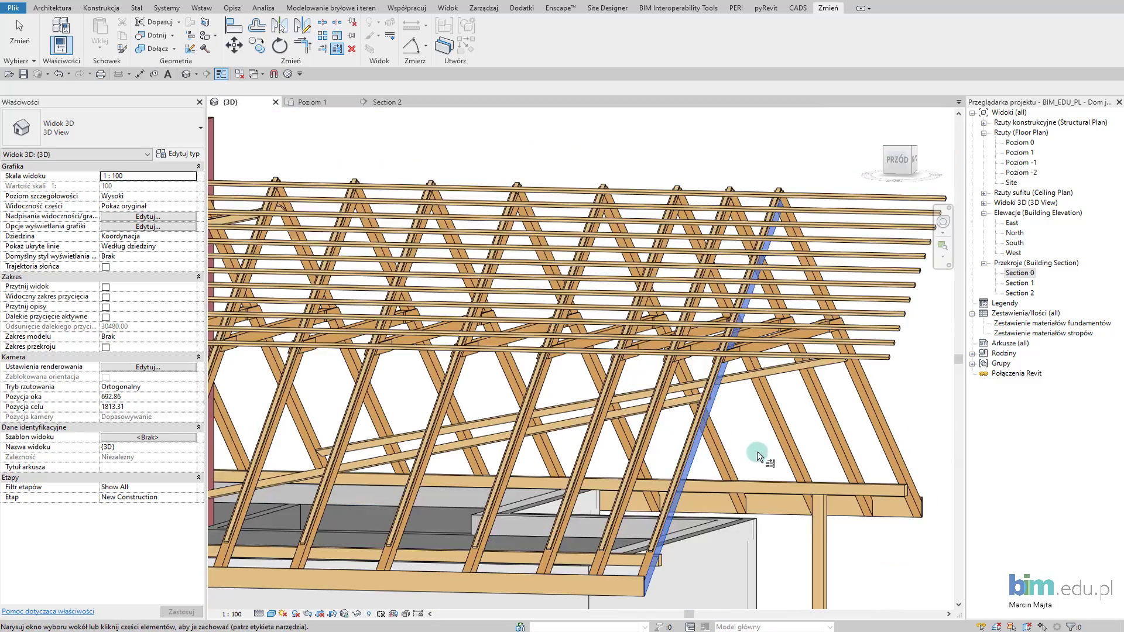
scroll(758, 456, down, 2)
scroll(783, 459, down, 1)
scroll(815, 447, down, 2)
drag(819, 248, 724, 357)
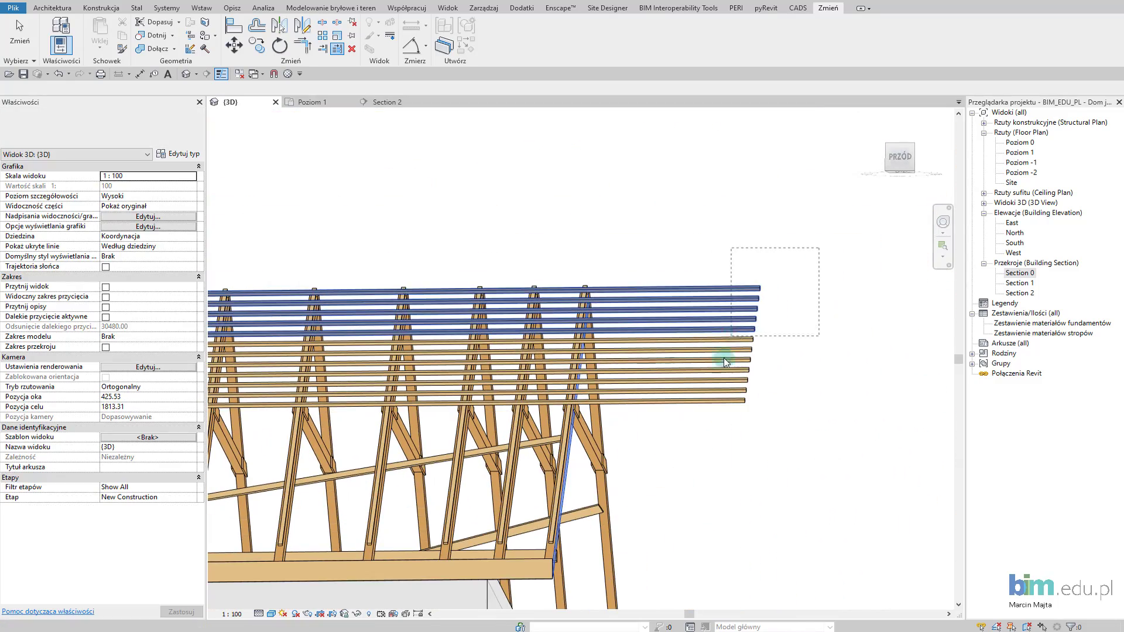
scroll(770, 419, down, 2)
mouse_move(669, 440)
middle_down()
mouse_move(749, 382)
mouse_move(403, 258)
middle_up()
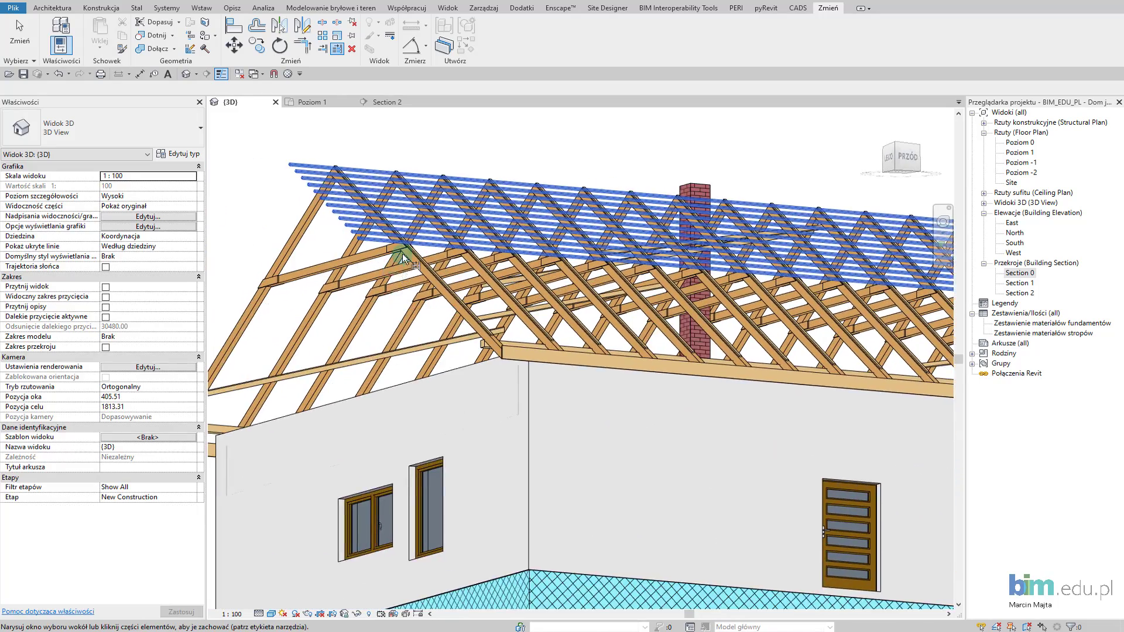
scroll(403, 258, up, 3)
click(336, 52)
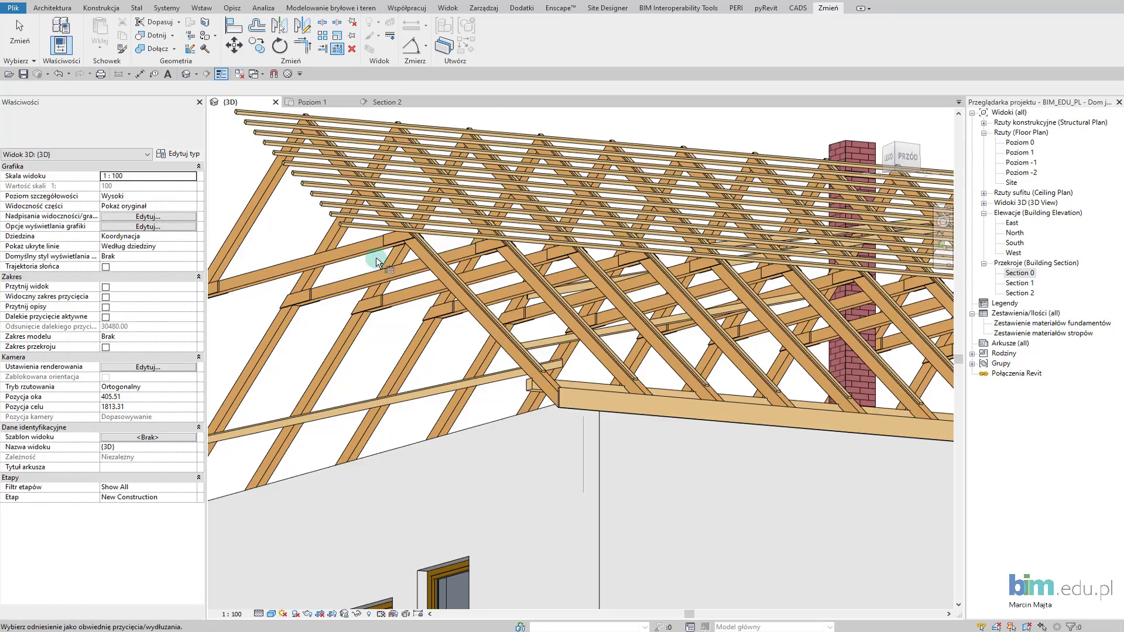
- Trim the battens to the opposite gable rafter and exit the tool
shift+middle_drag(377, 250, 432, 243)
scroll(454, 388, down, 2)
shift+middle_drag(455, 388, 300, 362)
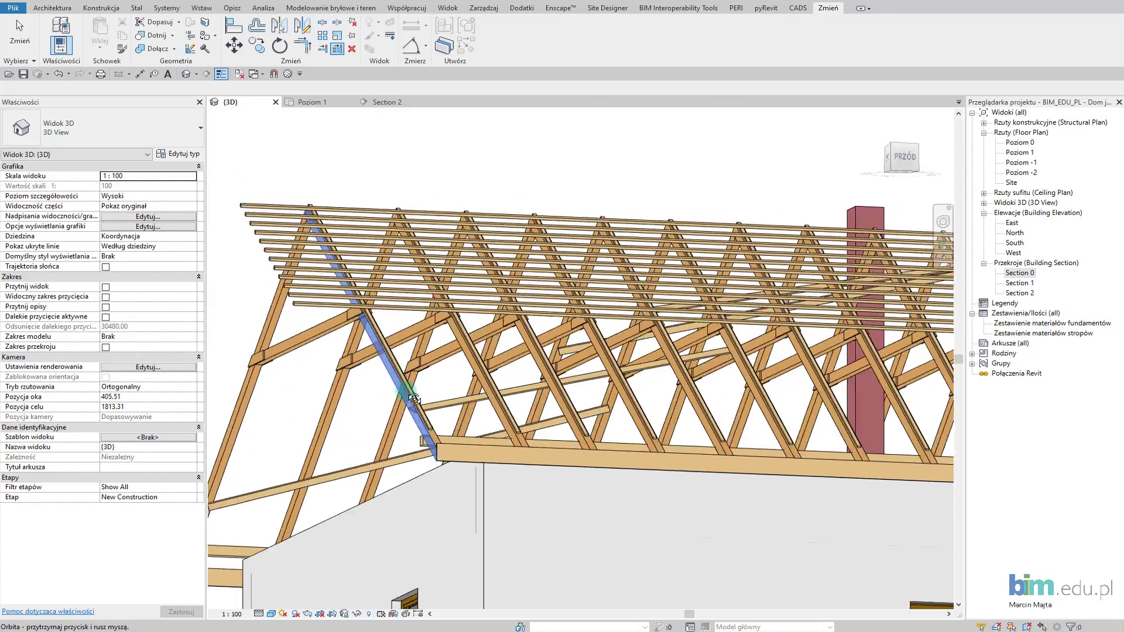
drag(277, 360, 247, 224)
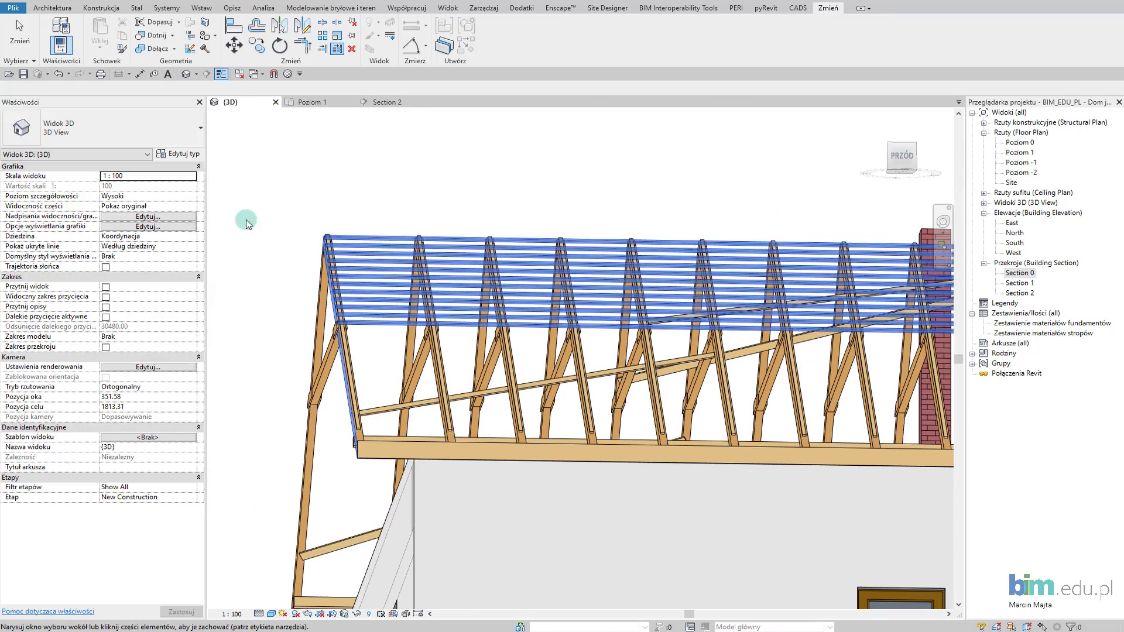
shift+middle_drag(347, 409, 360, 420)
key(Escape)
- In Section 2, copy a batten with Copy (Wiele) at 28 spacing down the rafter
click(387, 102)
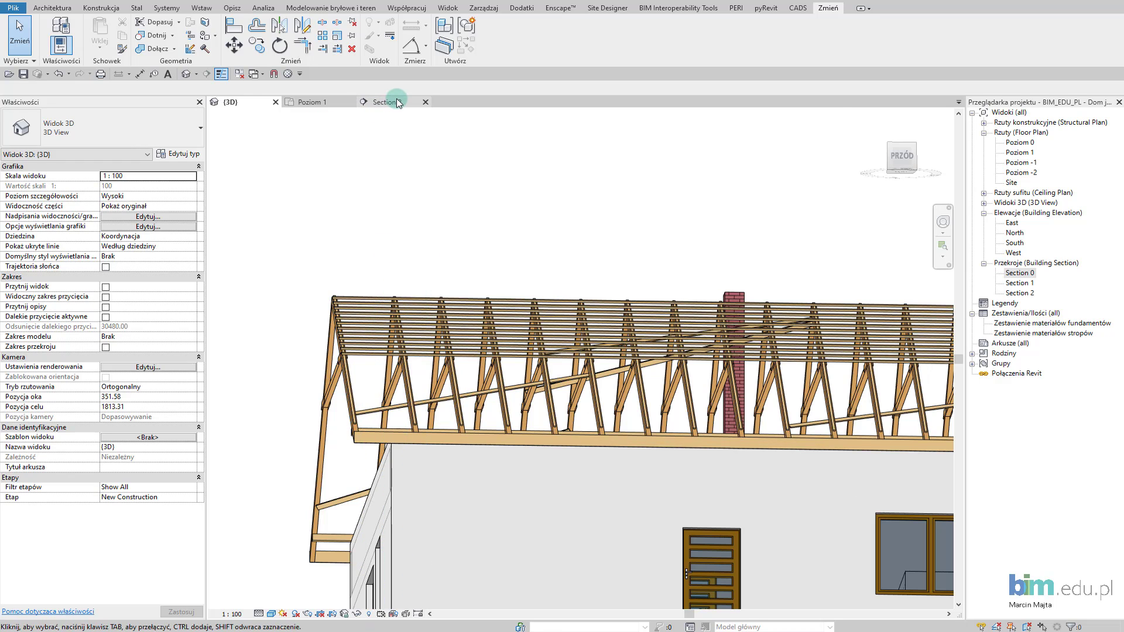
scroll(618, 363, up, 3)
scroll(654, 318, up, 2)
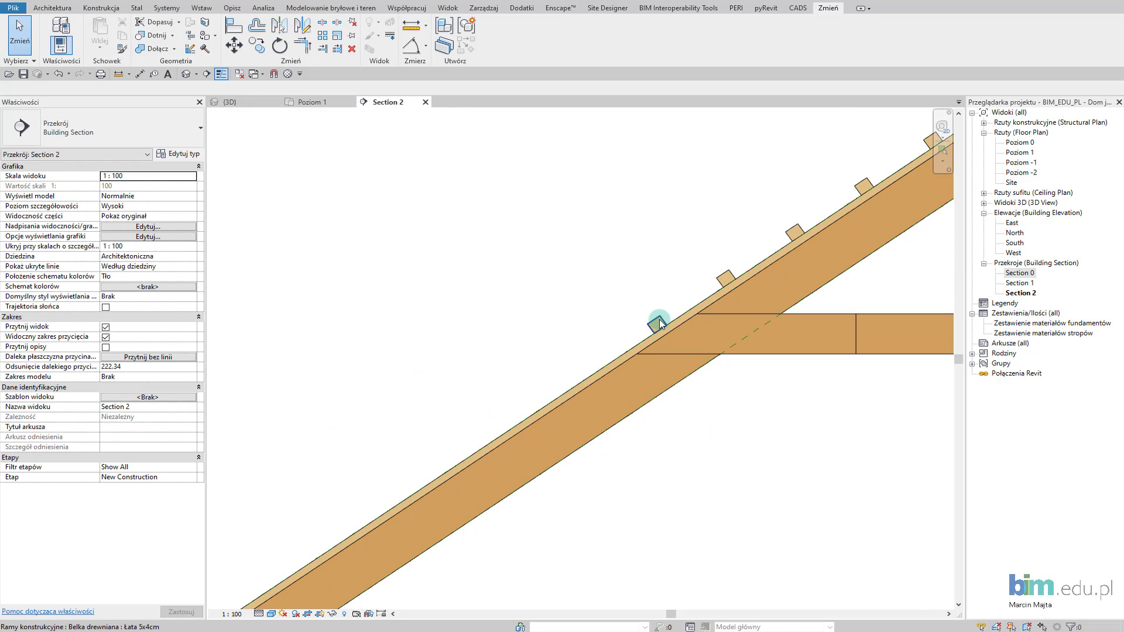
click(656, 322)
click(260, 47)
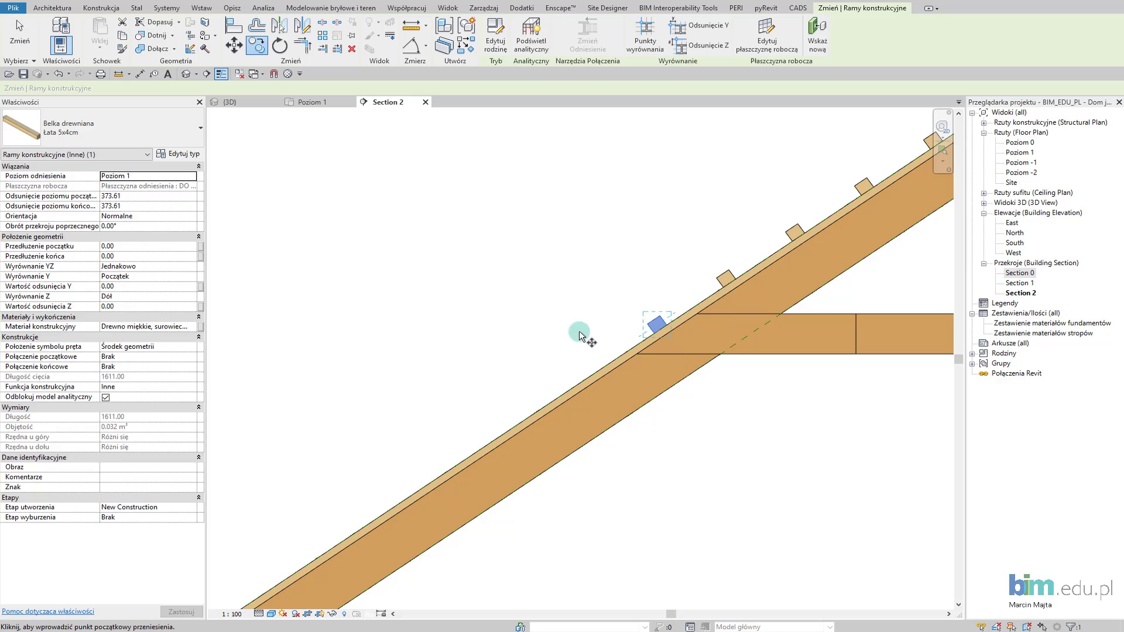
text(28)
click(621, 357)
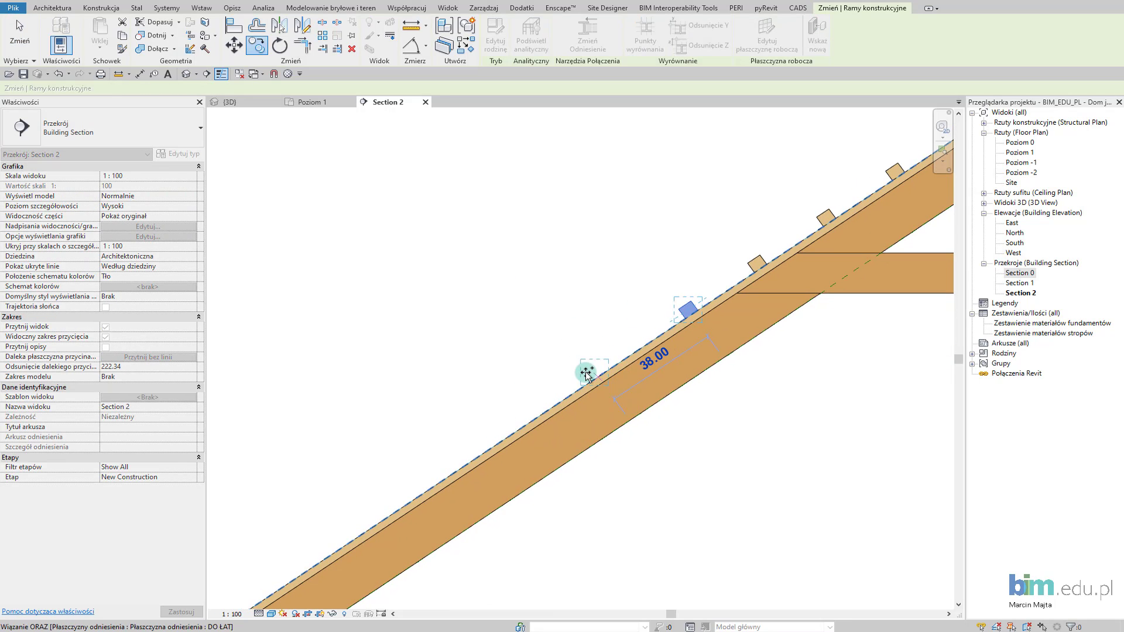
text(28)
key(Return)
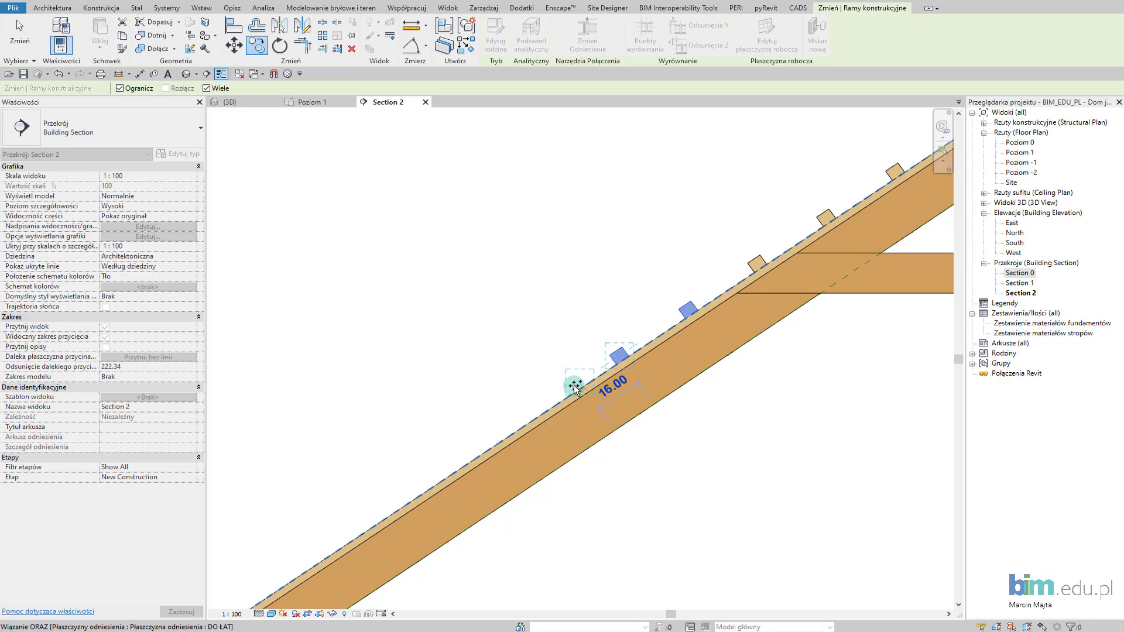
scroll(582, 377, down, 2)
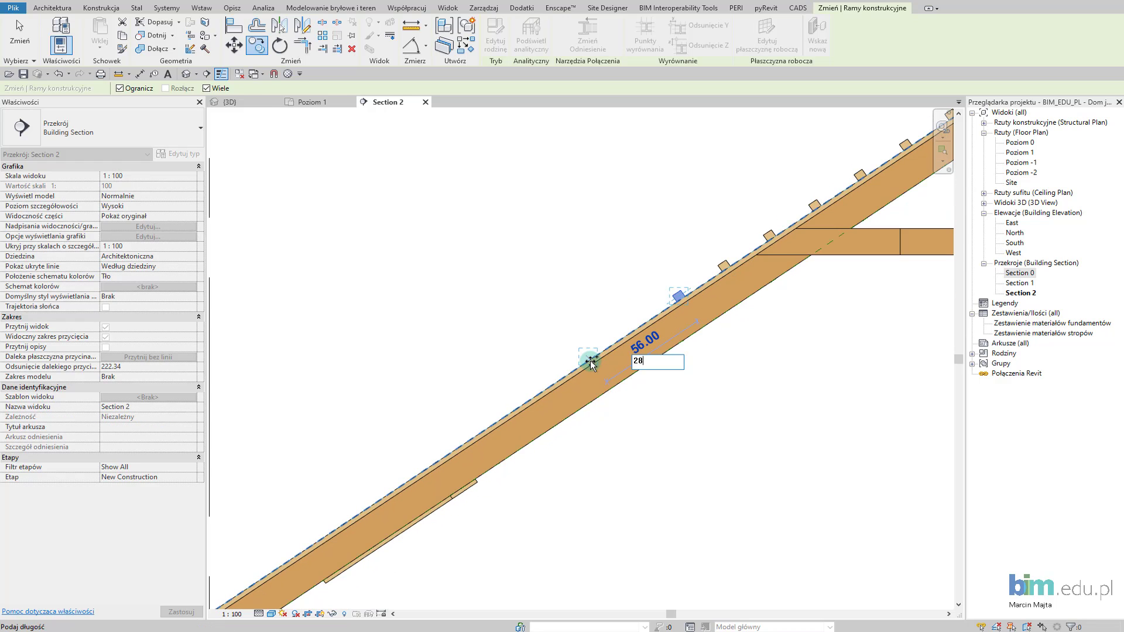
text(28)
key(Return)
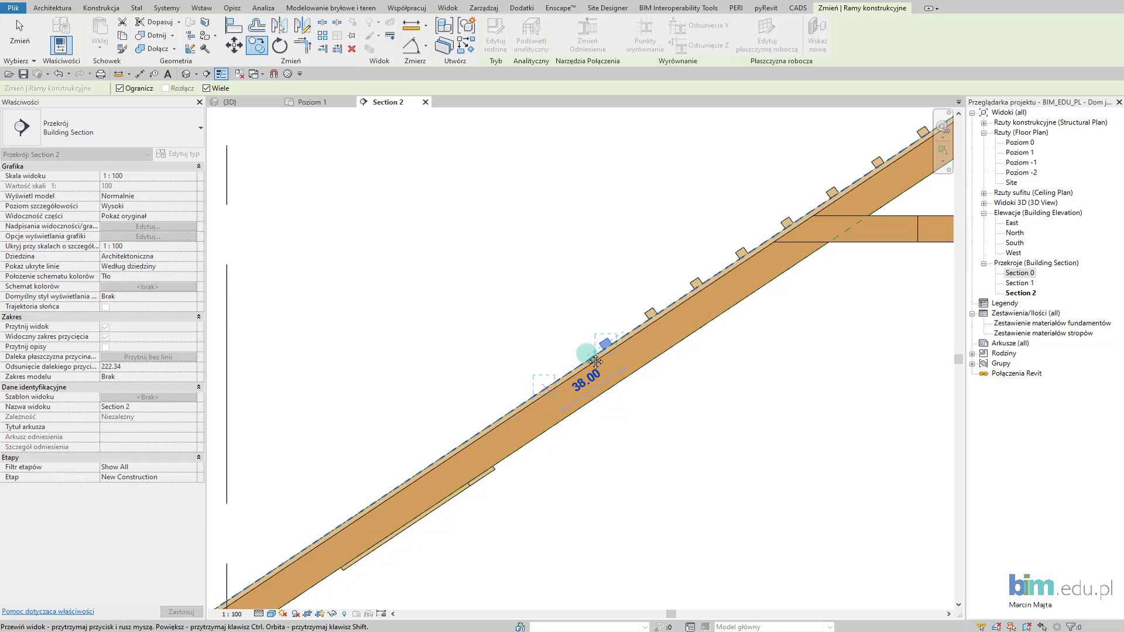
- Keep placing 28-spaced batten copies down to the eave, then finish
middle_drag(581, 366, 634, 345)
scroll(520, 410, down, 2)
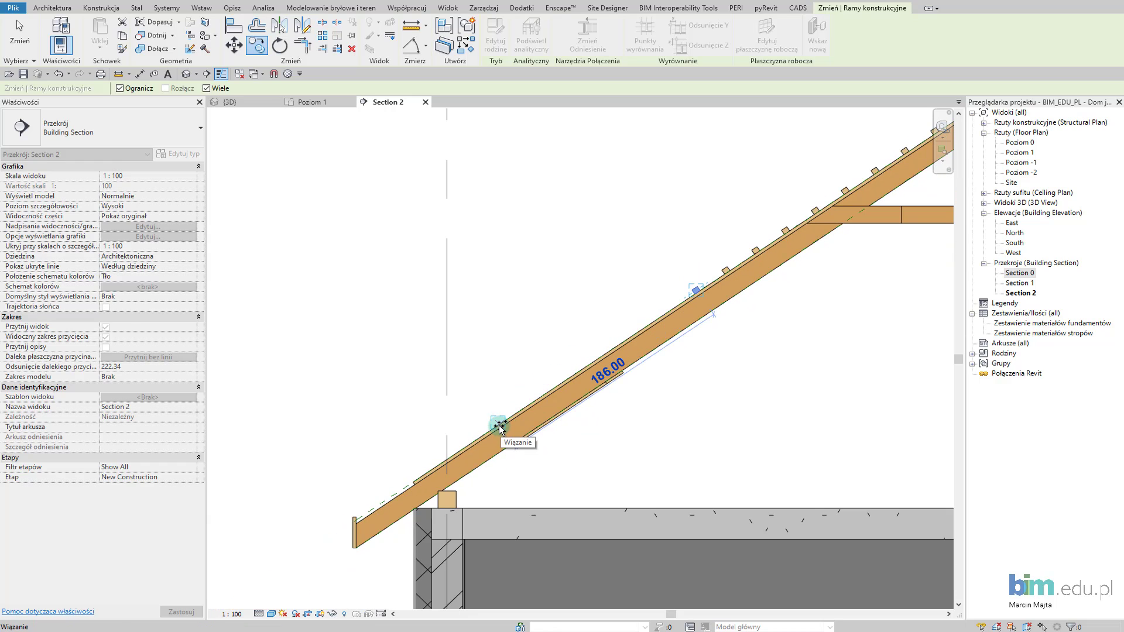
text(28)
key(Return)
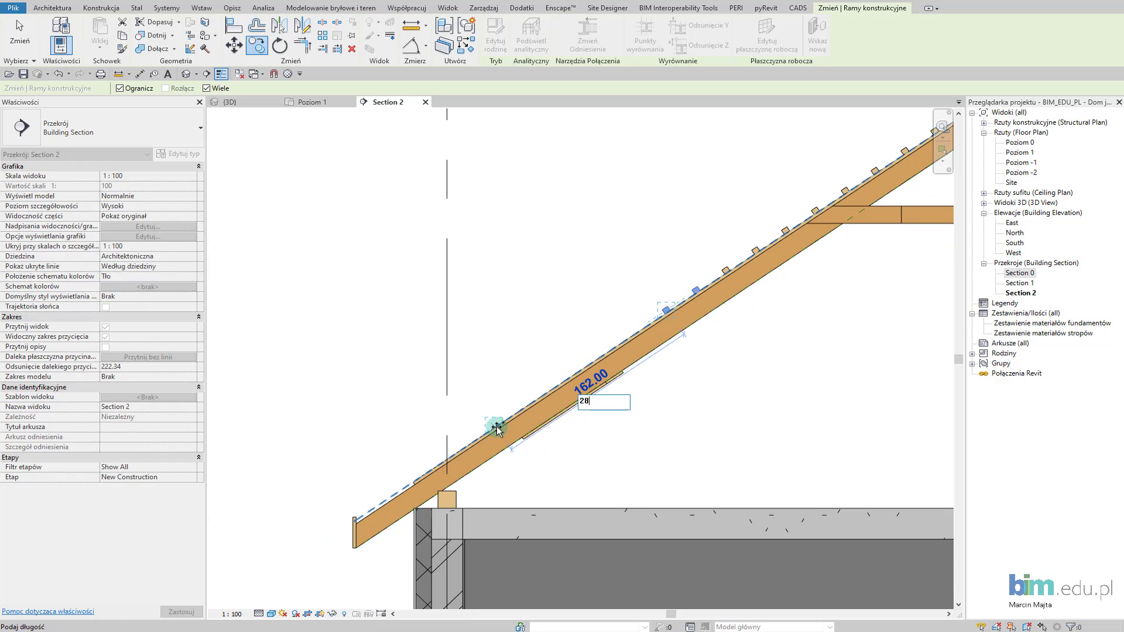
key(Return)
key(Return)
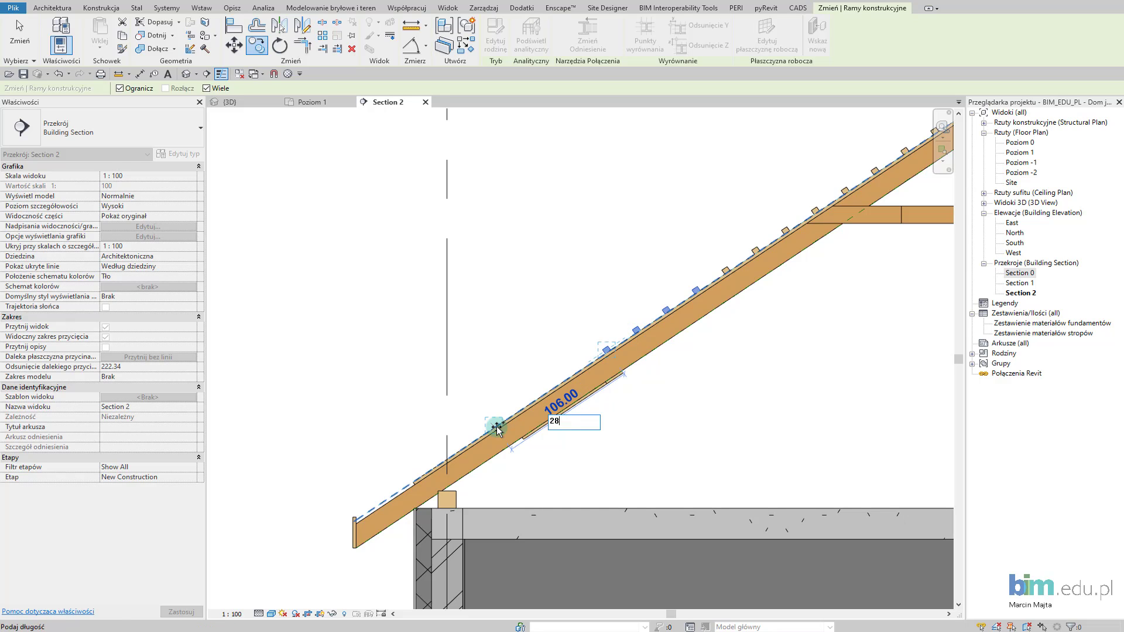
key(Return)
middle_drag(497, 430, 603, 360)
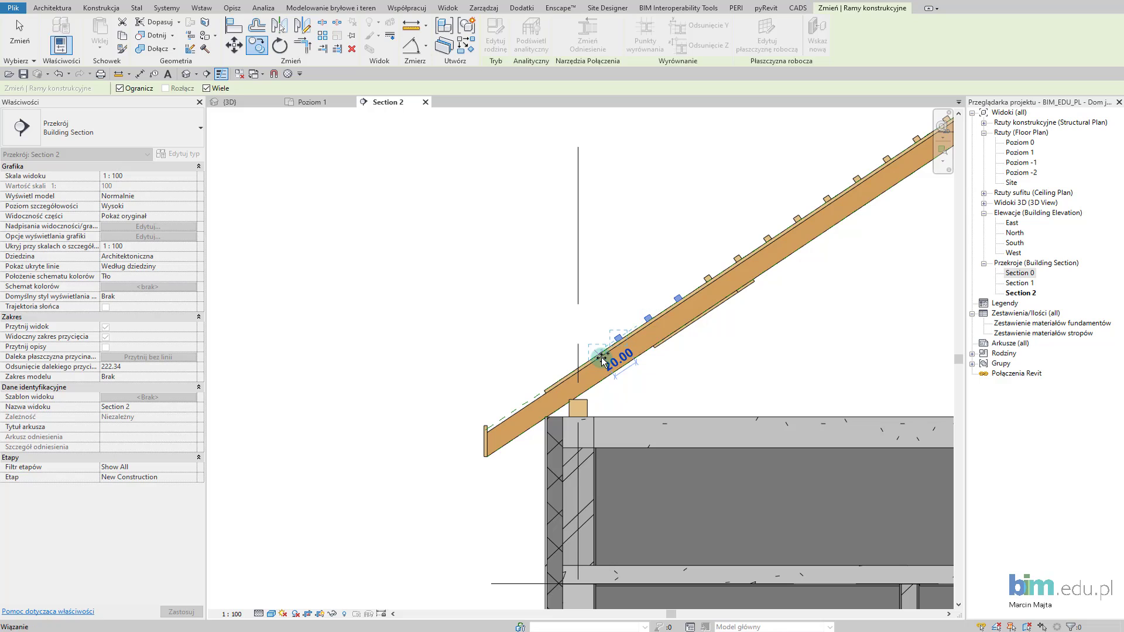
text(28)
key(Return)
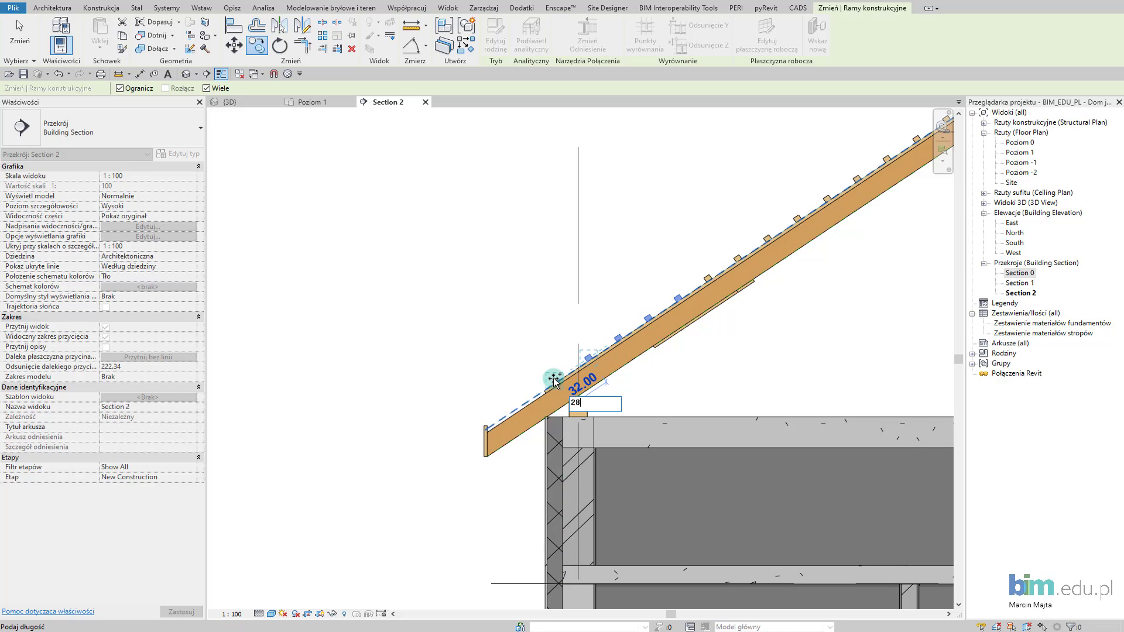
key(Return)
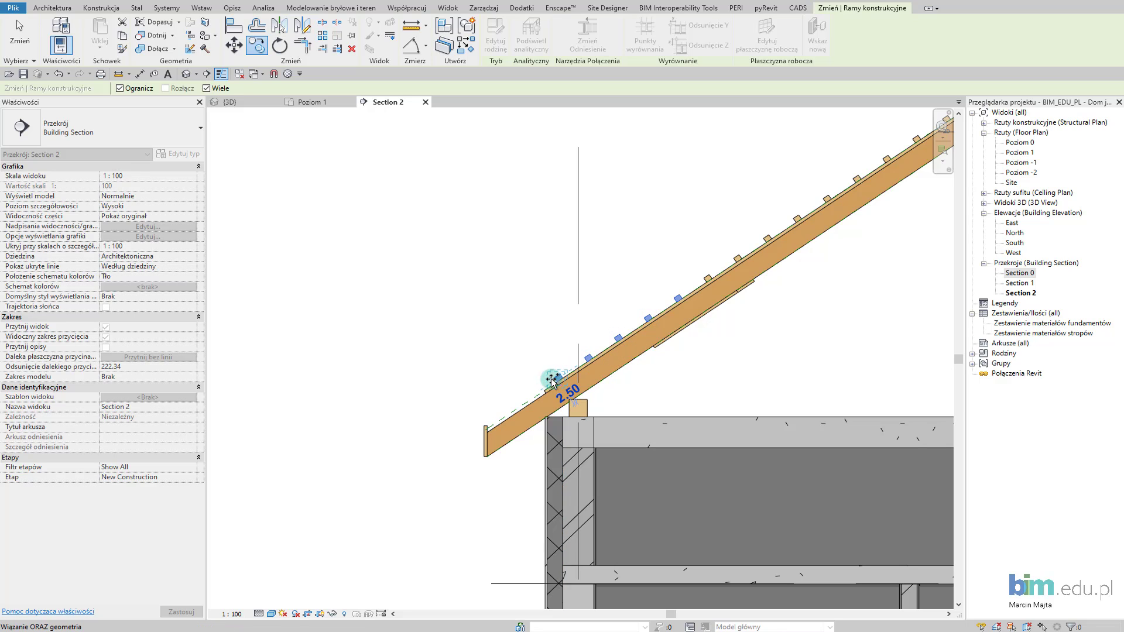
key(Escape)
scroll(494, 410, down, 2)
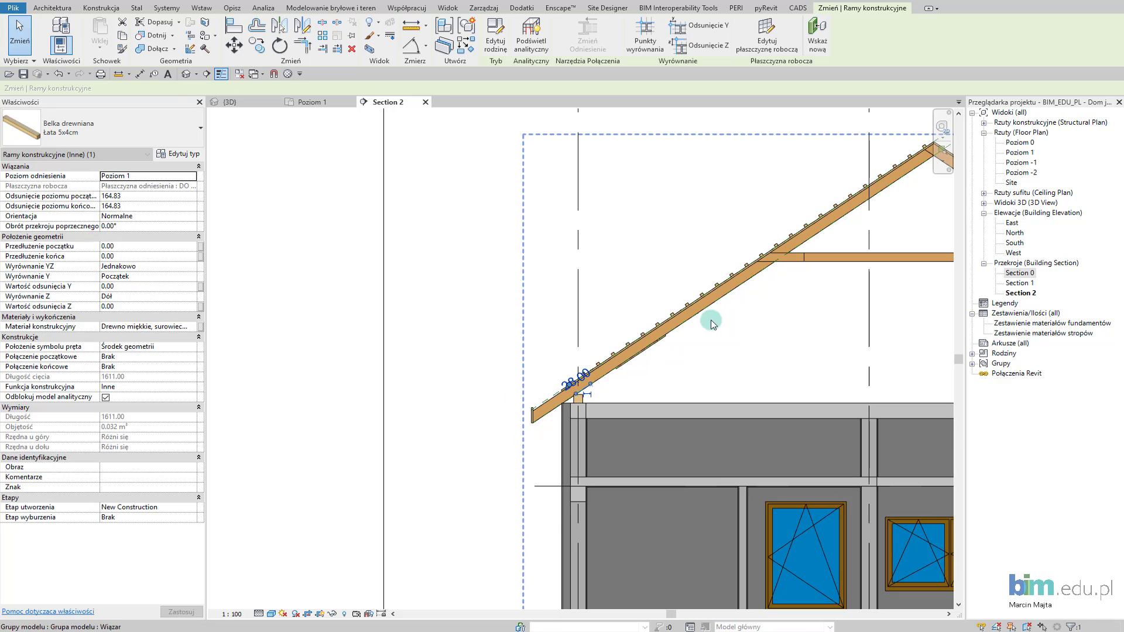
- Select all 25 Łata 5x4cm battens visible in Section 2 via Select All Instances
scroll(785, 221, up, 3)
scroll(843, 240, up, 3)
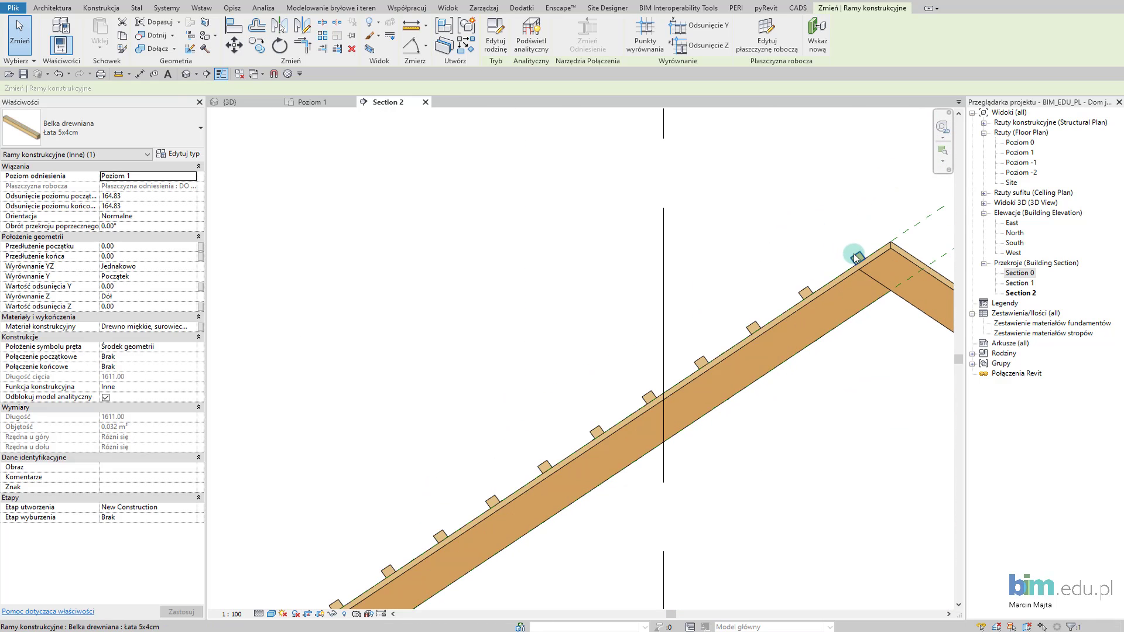
click(855, 257)
ctrl+click(806, 292)
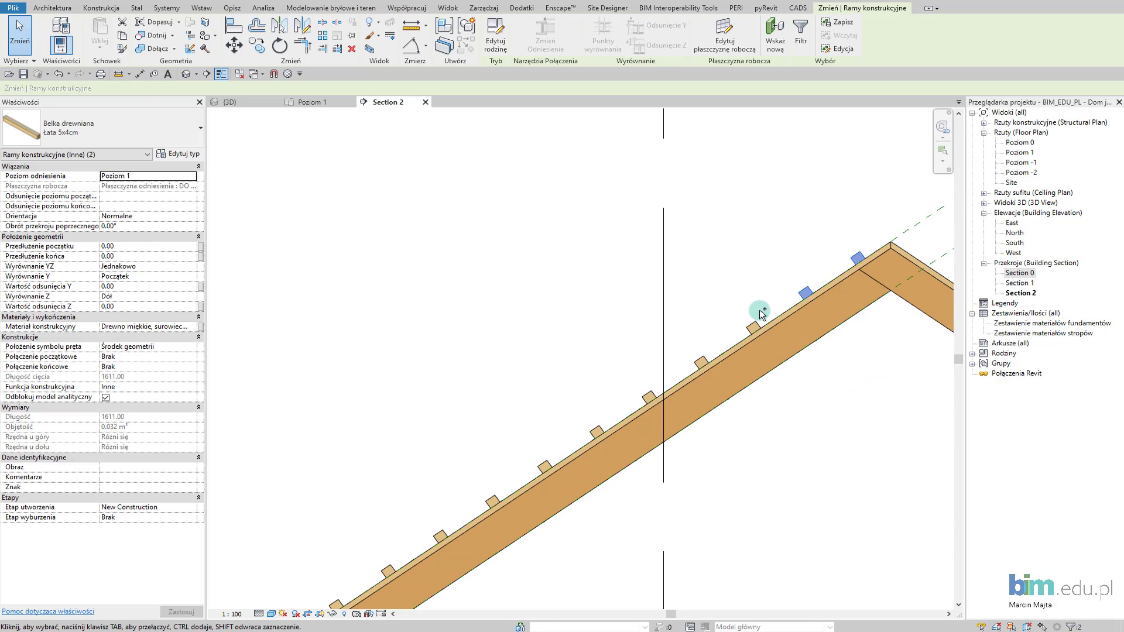
right_click(773, 267)
mouse_move(854, 383)
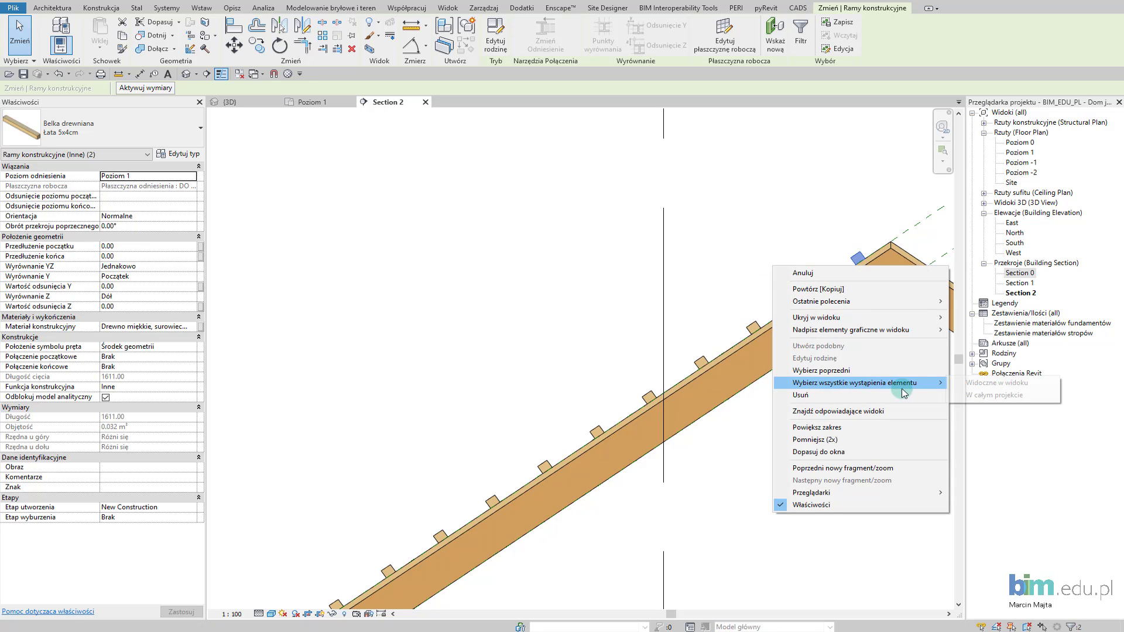
click(990, 383)
scroll(820, 351, down, 2)
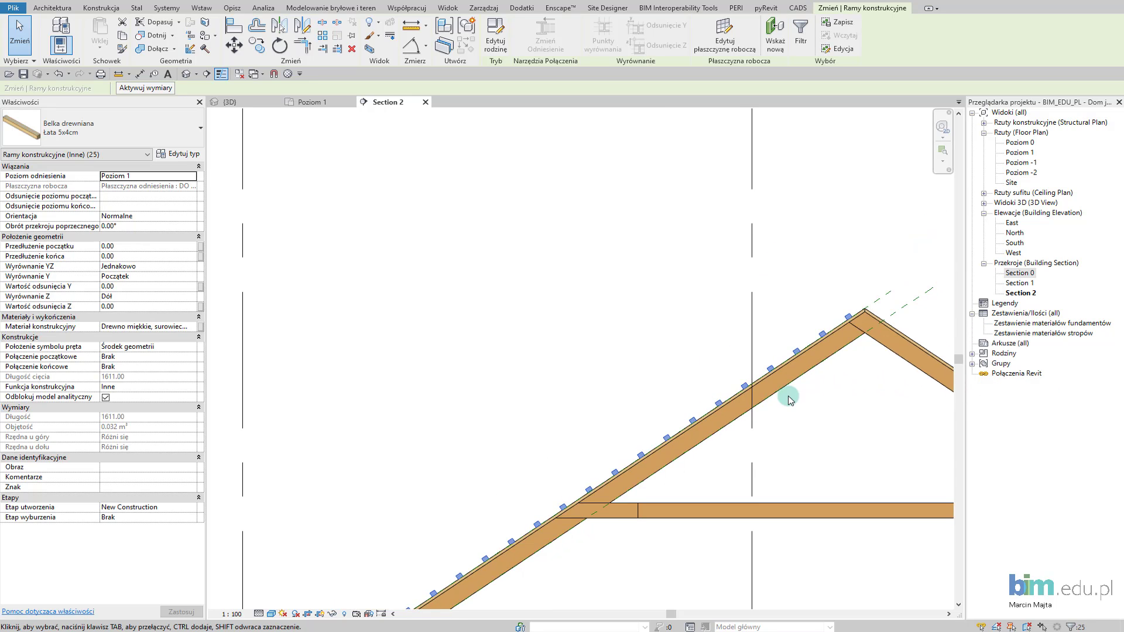
scroll(790, 400, down, 3)
scroll(653, 363, up, 2)
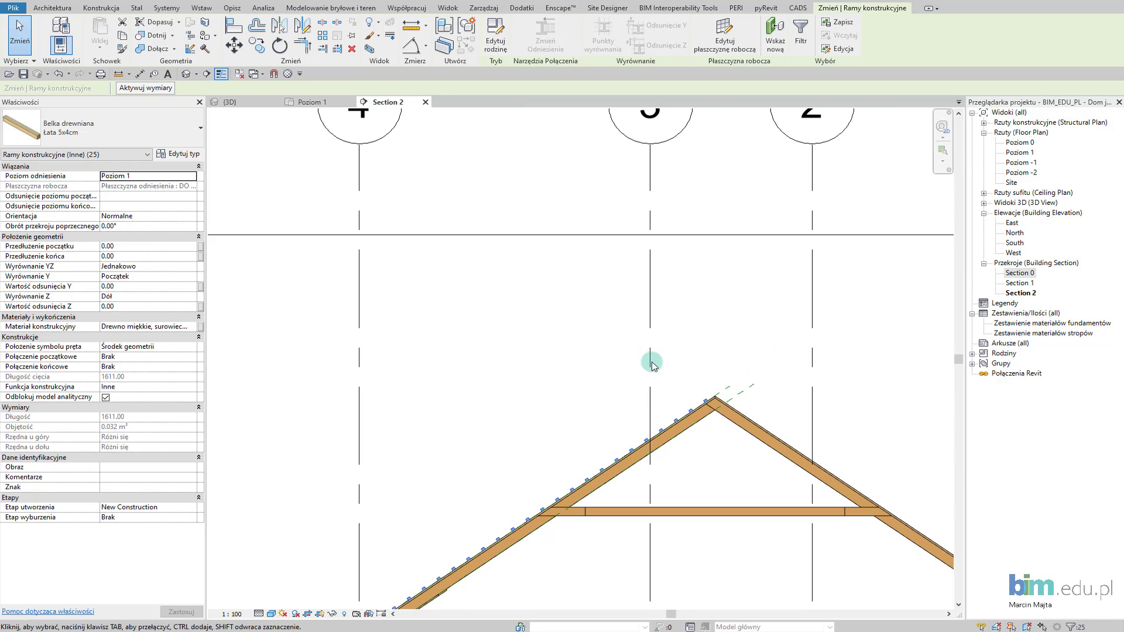
- Mirror a copy of the battens about a vertical axis at the ridge onto the right slope
click(300, 29)
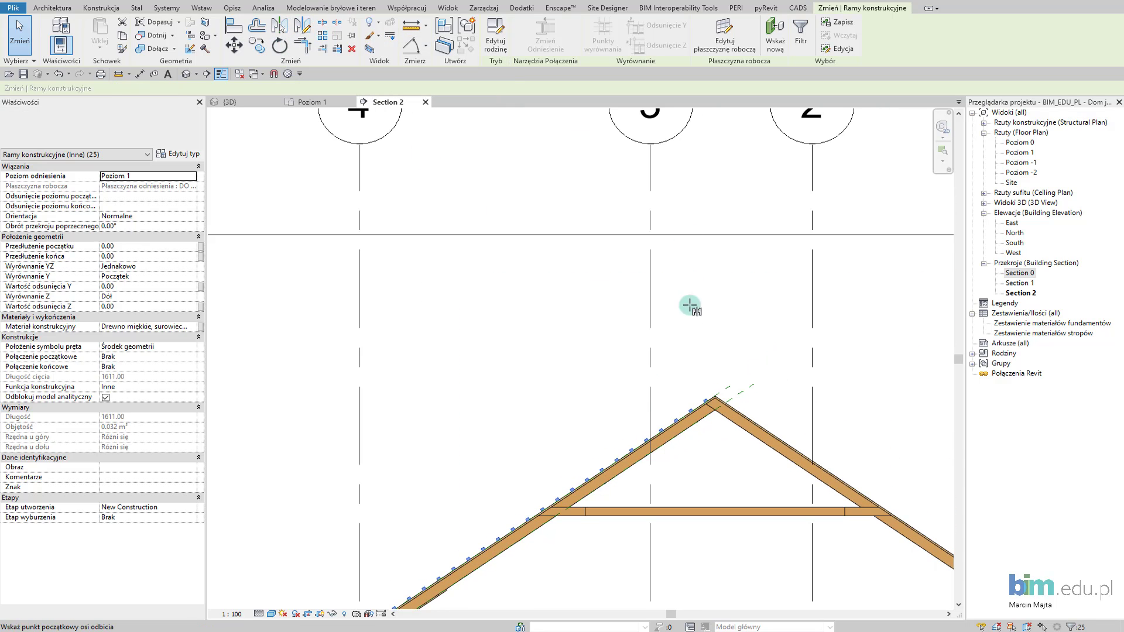
scroll(709, 390, up, 2)
scroll(696, 393, up, 1)
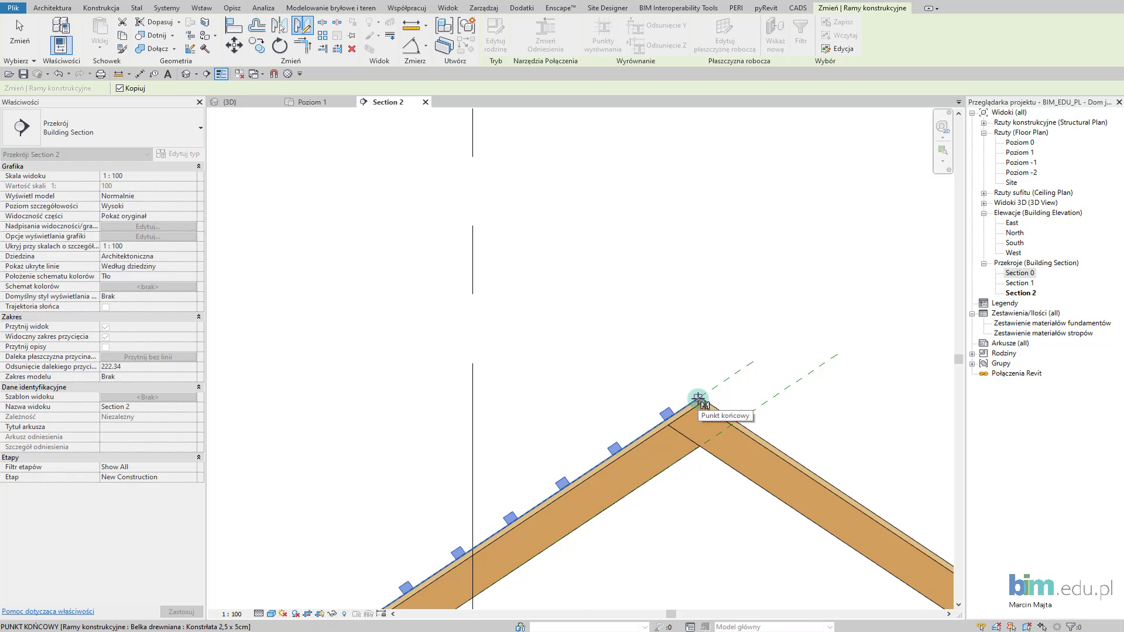
scroll(699, 396, up, 2)
click(706, 397)
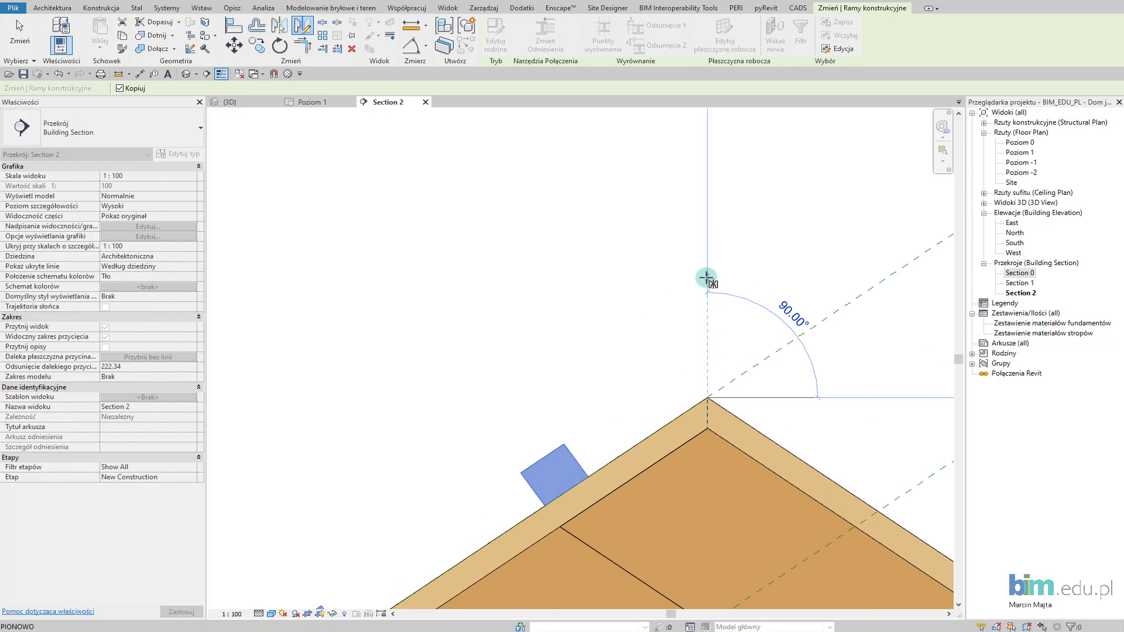
click(707, 278)
scroll(707, 279, down, 2)
scroll(707, 278, down, 2)
scroll(707, 280, down, 2)
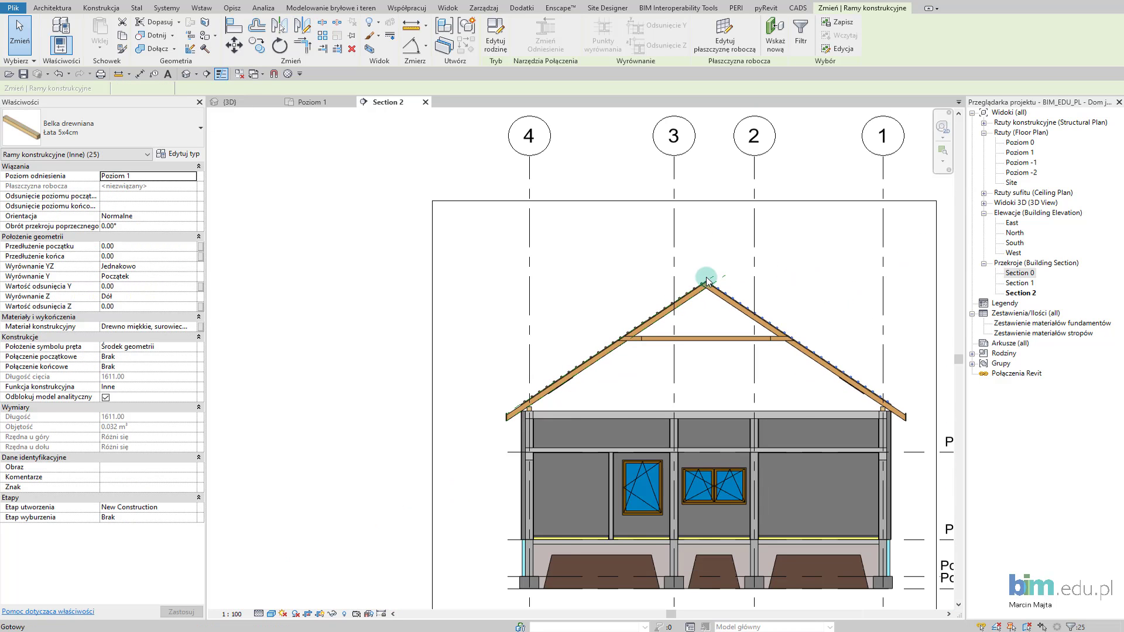
click(619, 280)
click(260, 108)
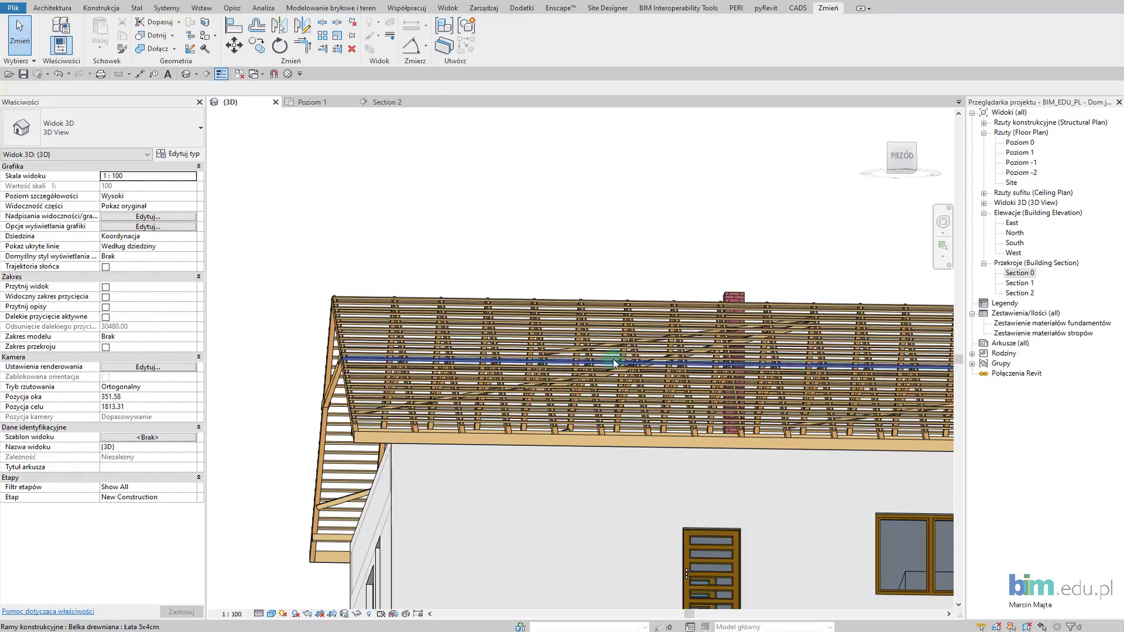
mouse_move(616, 356)
shift+middle_down()
mouse_move(726, 435)
mouse_move(728, 463)
mouse_move(730, 410)
shift+middle_up()
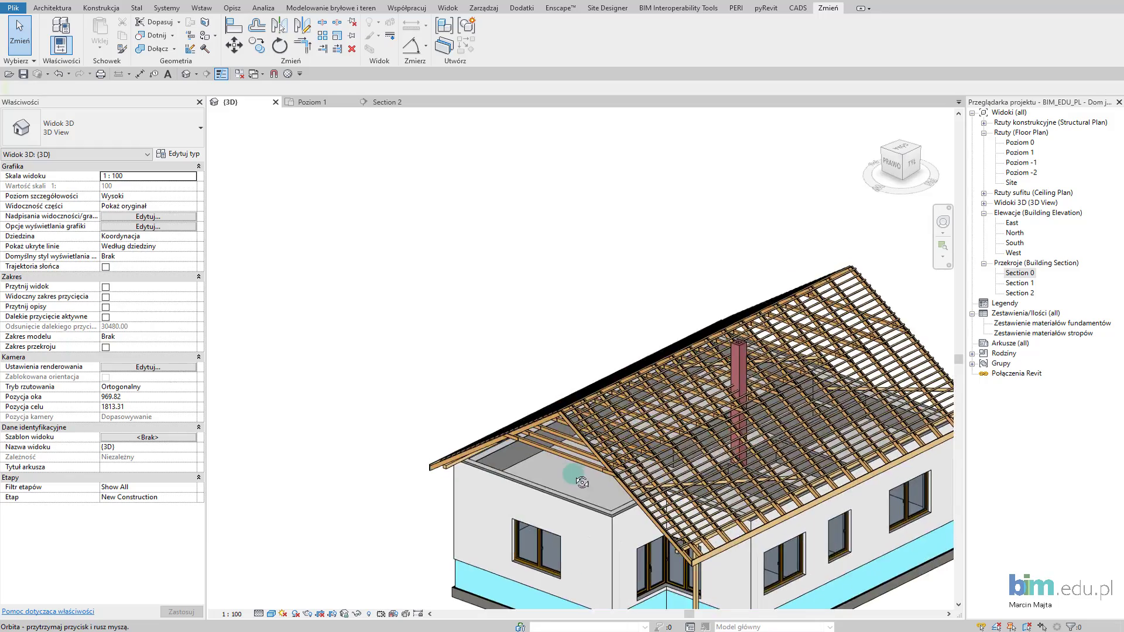
scroll(730, 405, up, 8)
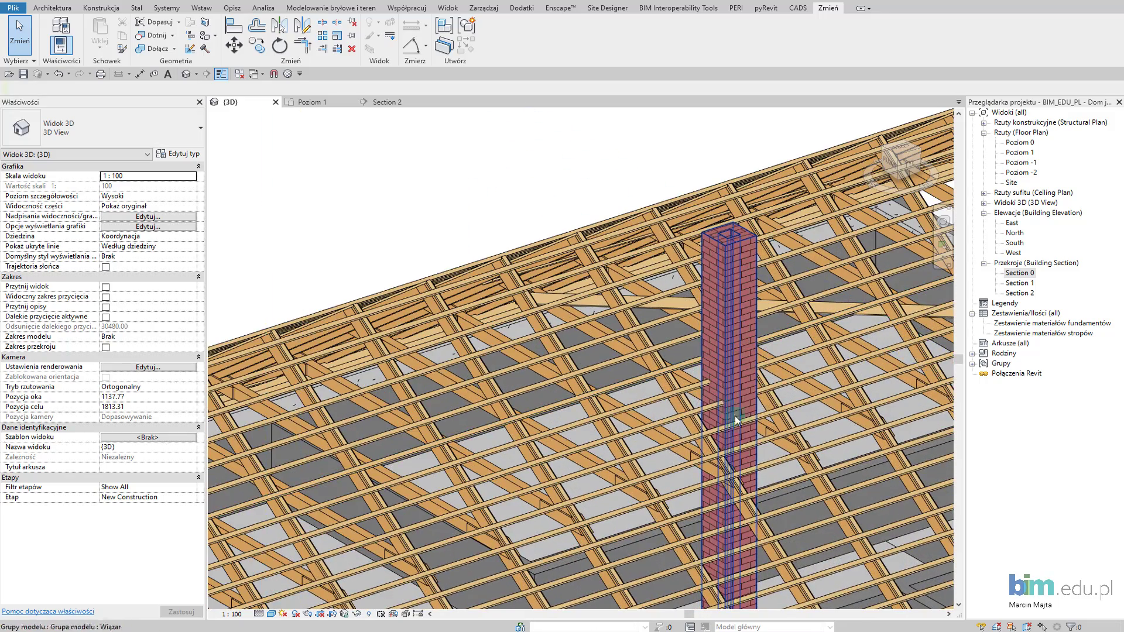
scroll(779, 431, down, 1)
scroll(779, 432, down, 2)
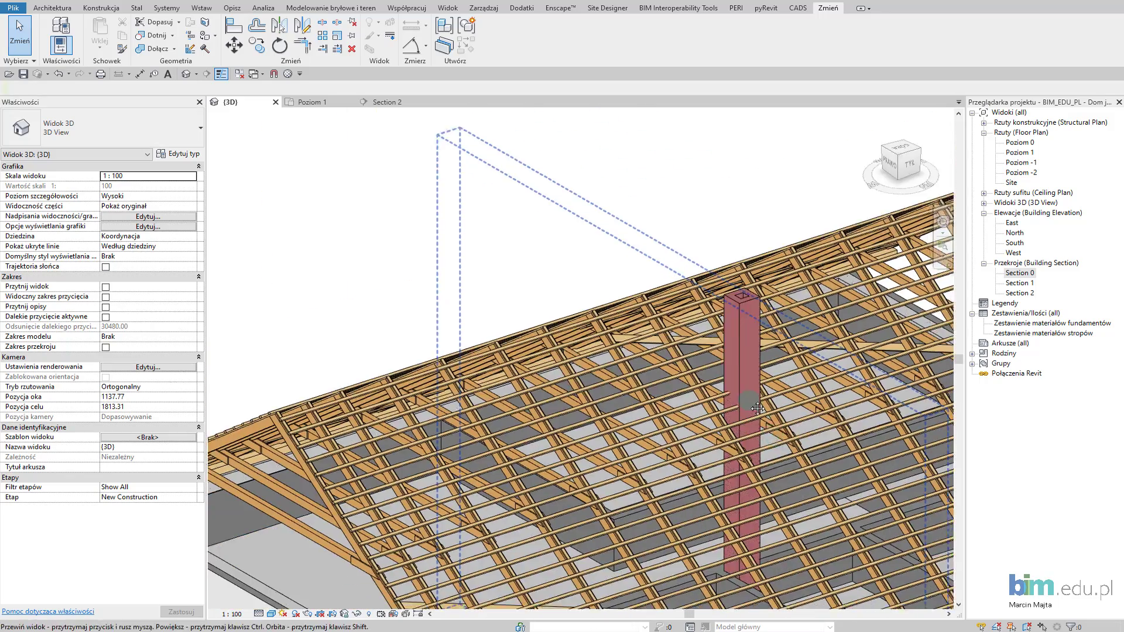
scroll(757, 431, down, 2)
scroll(812, 364, down, 1)
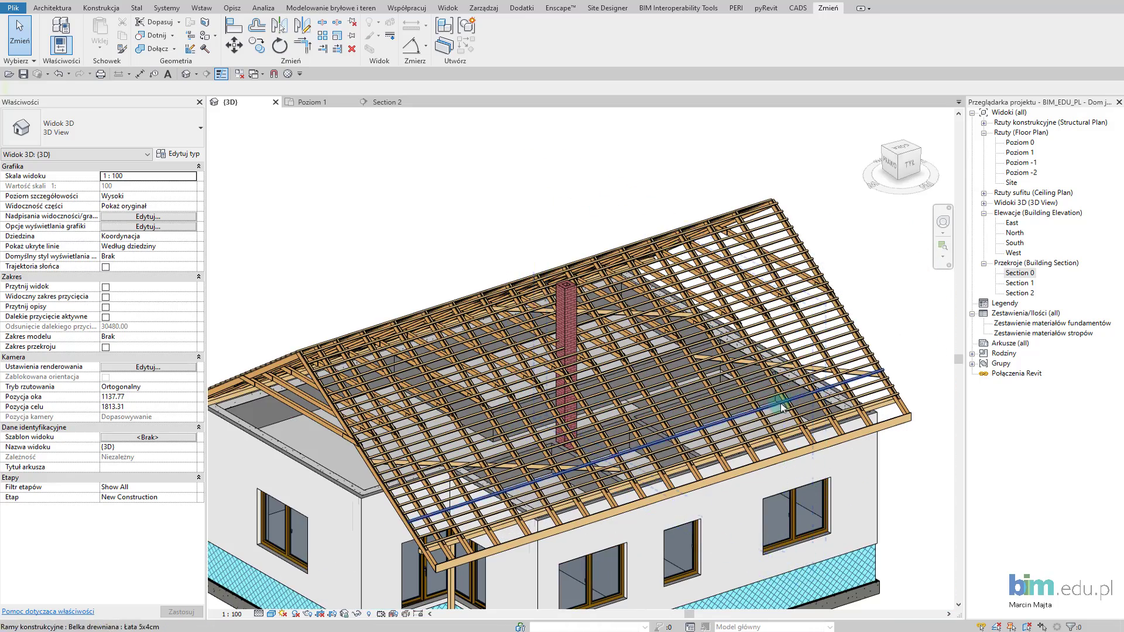
mouse_move(585, 437)
middle_down()
mouse_move(663, 395)
mouse_move(718, 415)
mouse_move(693, 417)
middle_up()
scroll(663, 396, down, 2)
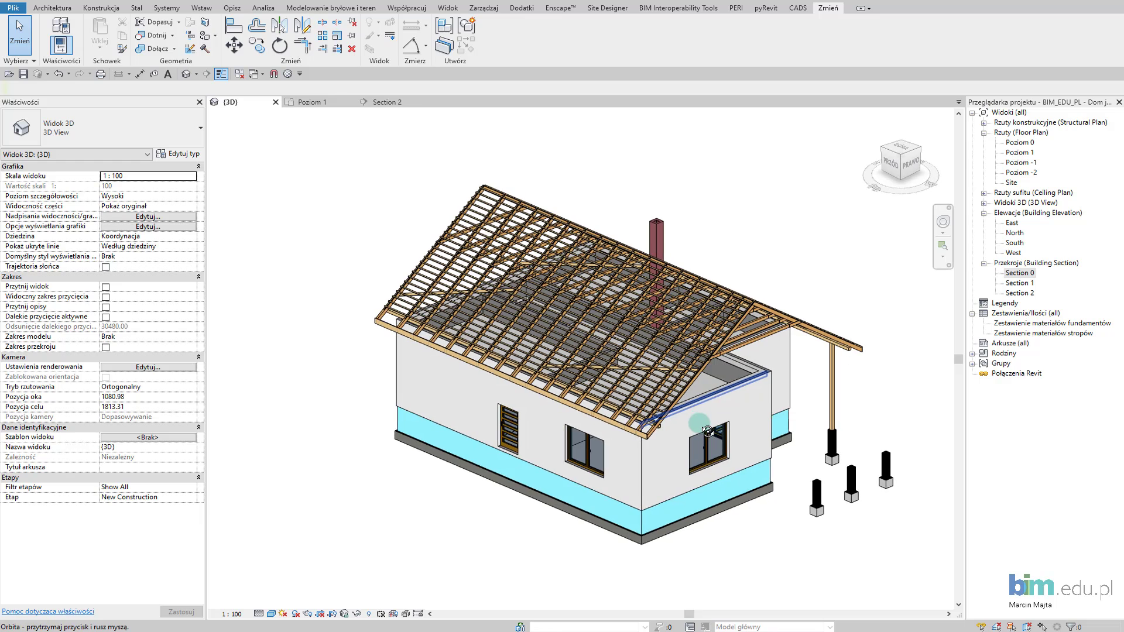
shift+middle_drag(639, 418, 662, 441)
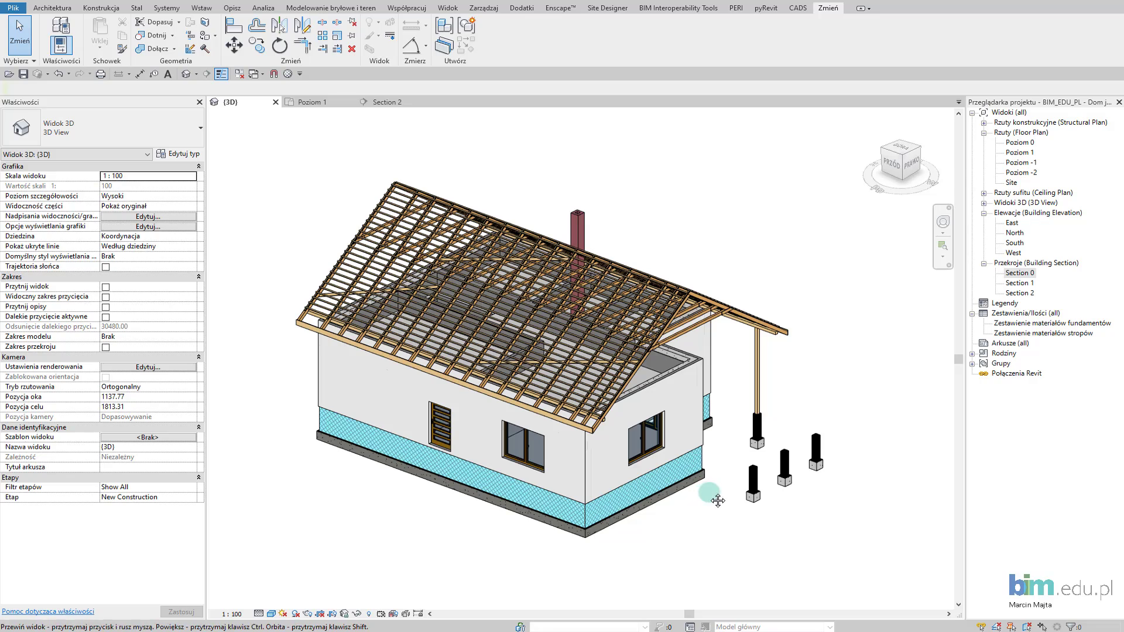
middle_drag(716, 495, 738, 497)
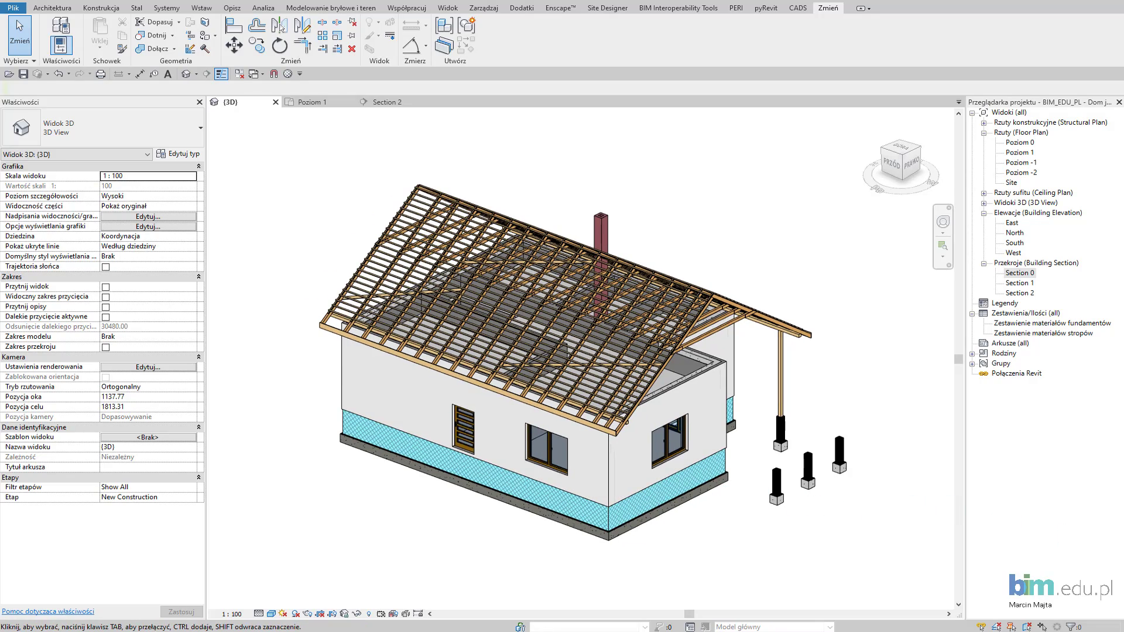